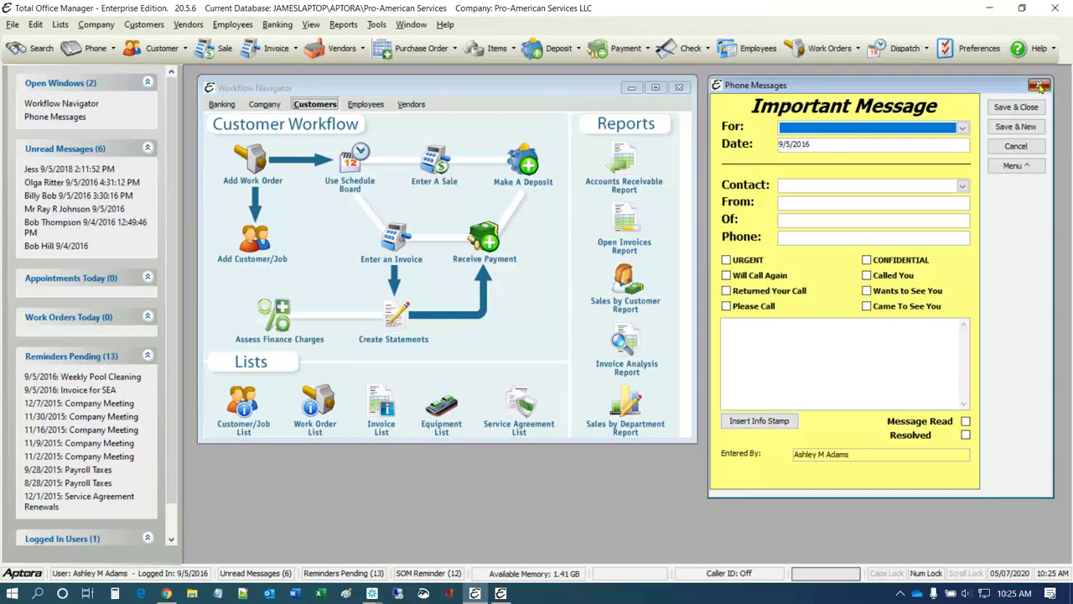
- Close the Phone Messages and Workflow Navigator windows and hide the Information Center
{"action": "left_click", "coordinate": [1039, 85]}
{"action": "left_click", "coordinate": [681, 87]}
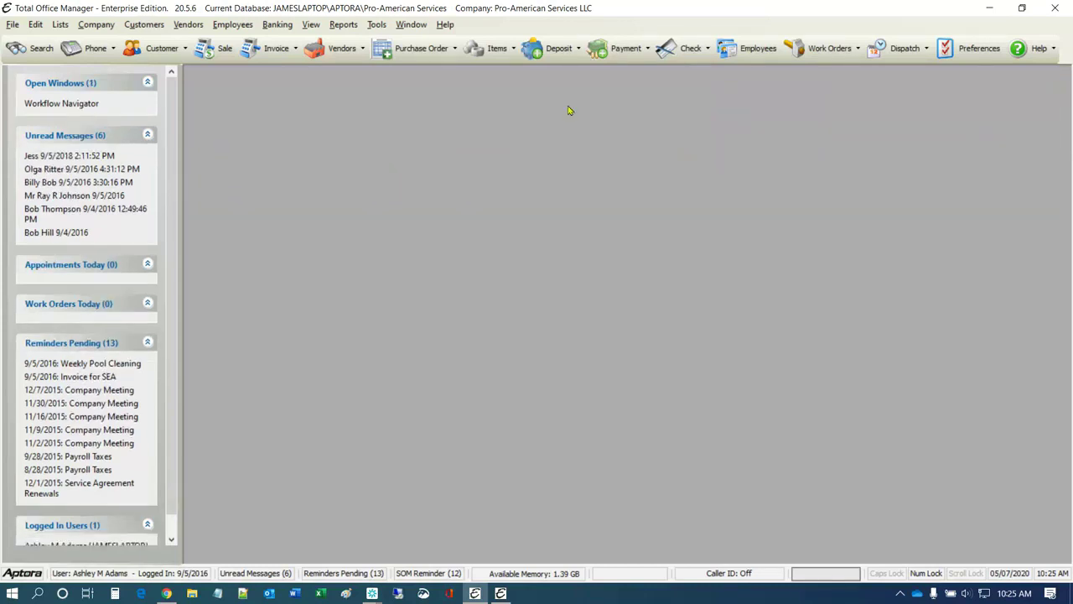
{"action": "left_click", "coordinate": [311, 24]}
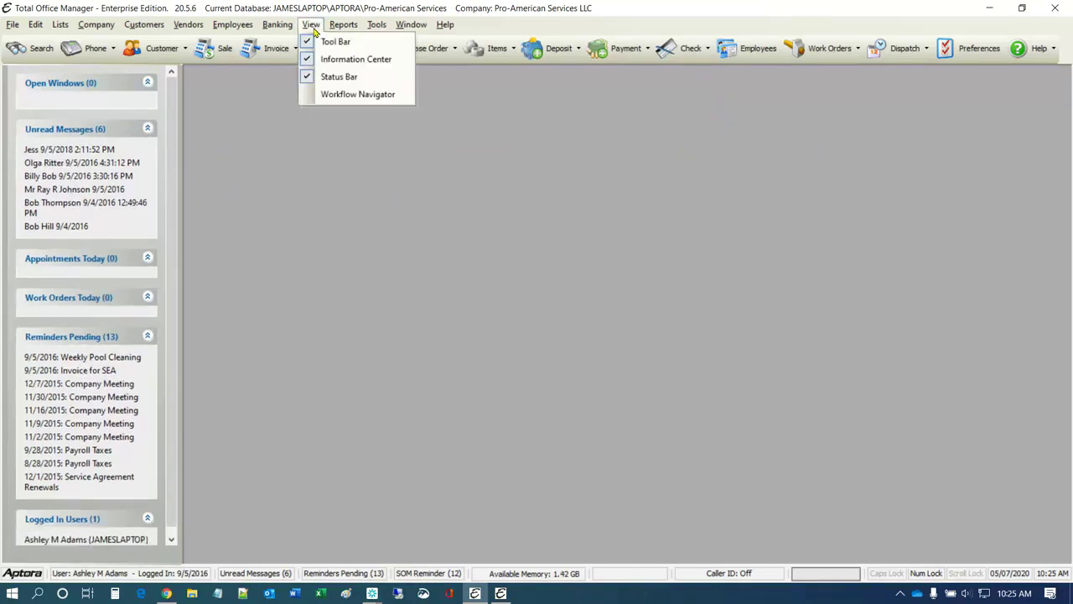
{"action": "left_click", "coordinate": [340, 63]}
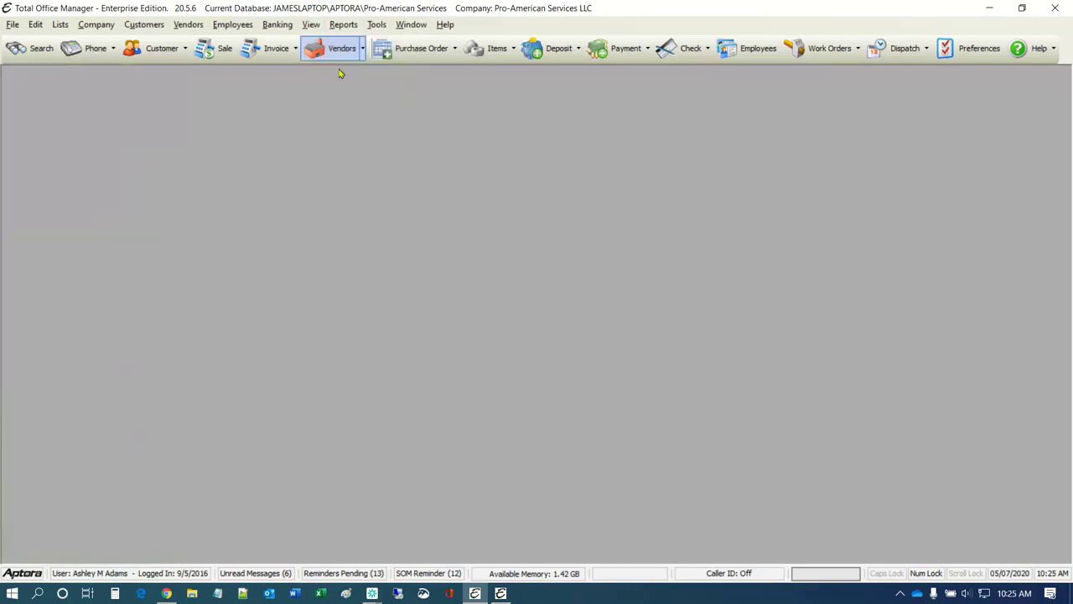
- Open the company's Department List, review the departments and their aliases, and close the list
{"action": "left_click", "coordinate": [277, 26]}
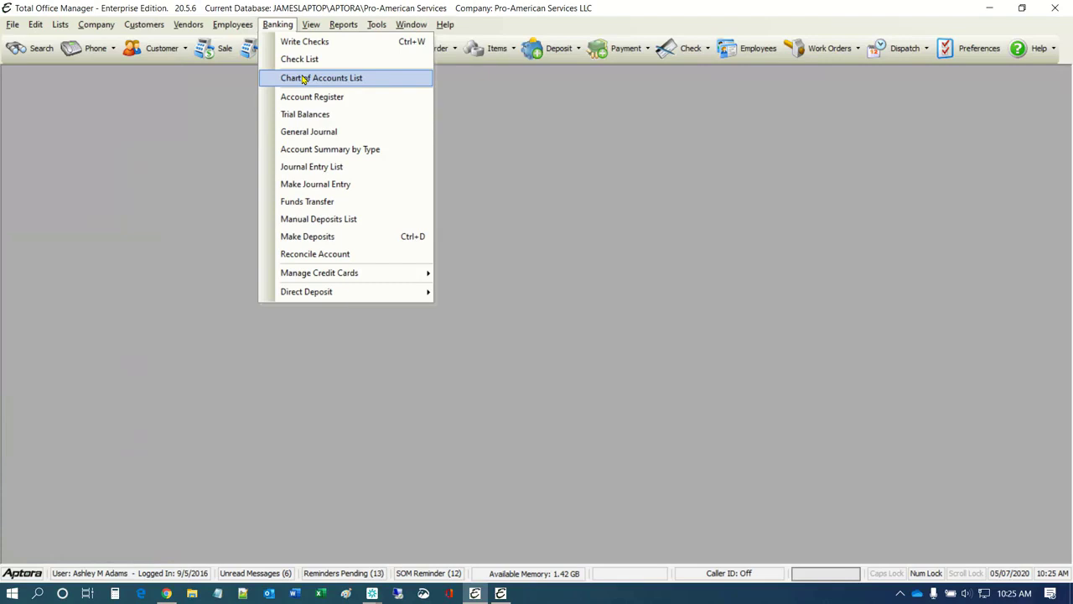
{"action": "mouse_move", "coordinate": [96, 24]}
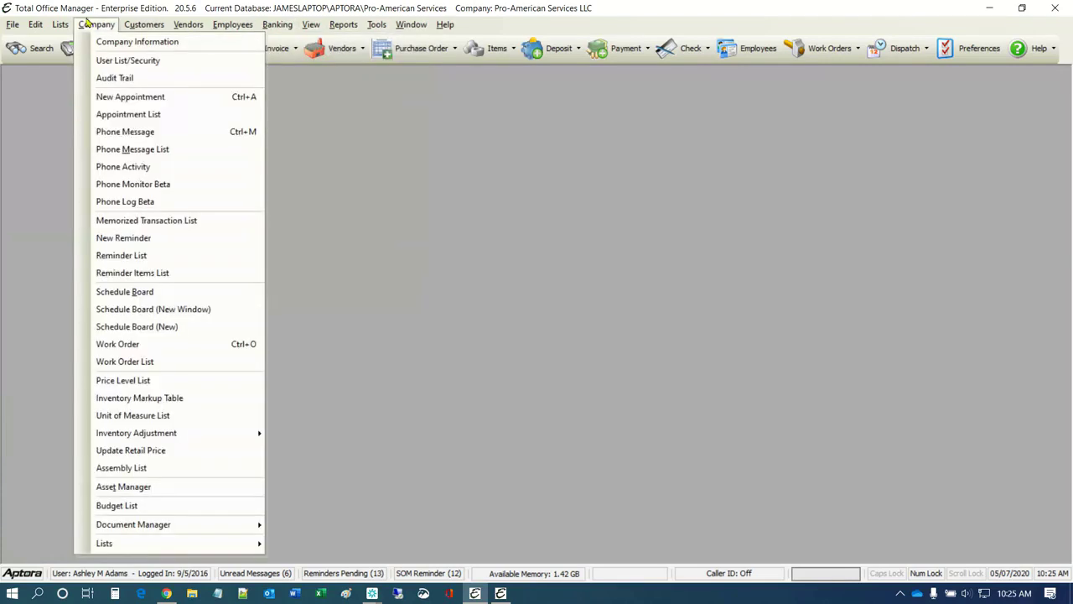
{"action": "mouse_move", "coordinate": [186, 545]}
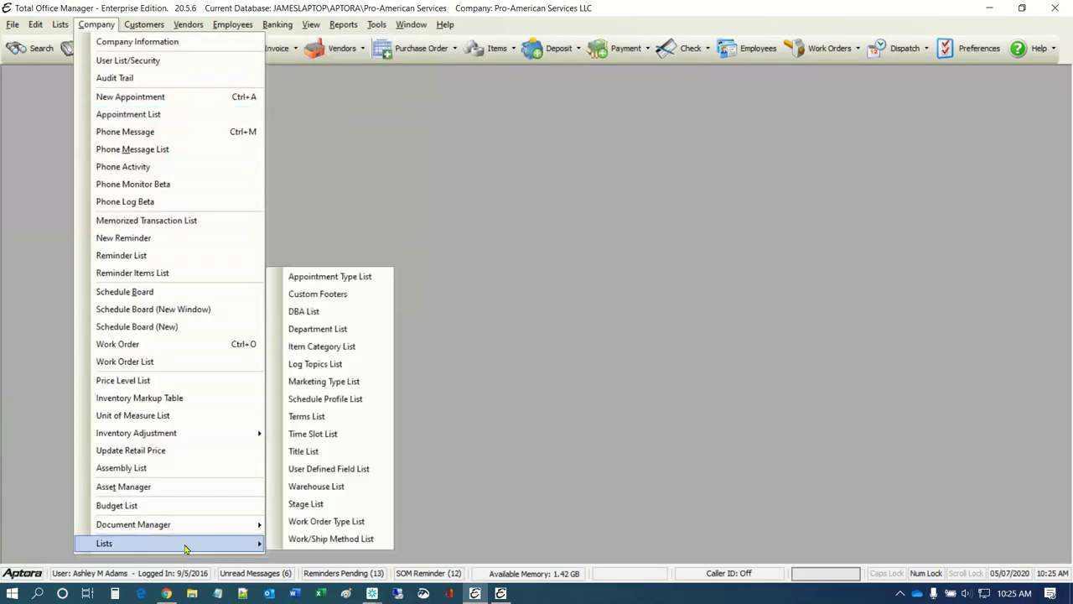
{"action": "left_click", "coordinate": [332, 328]}
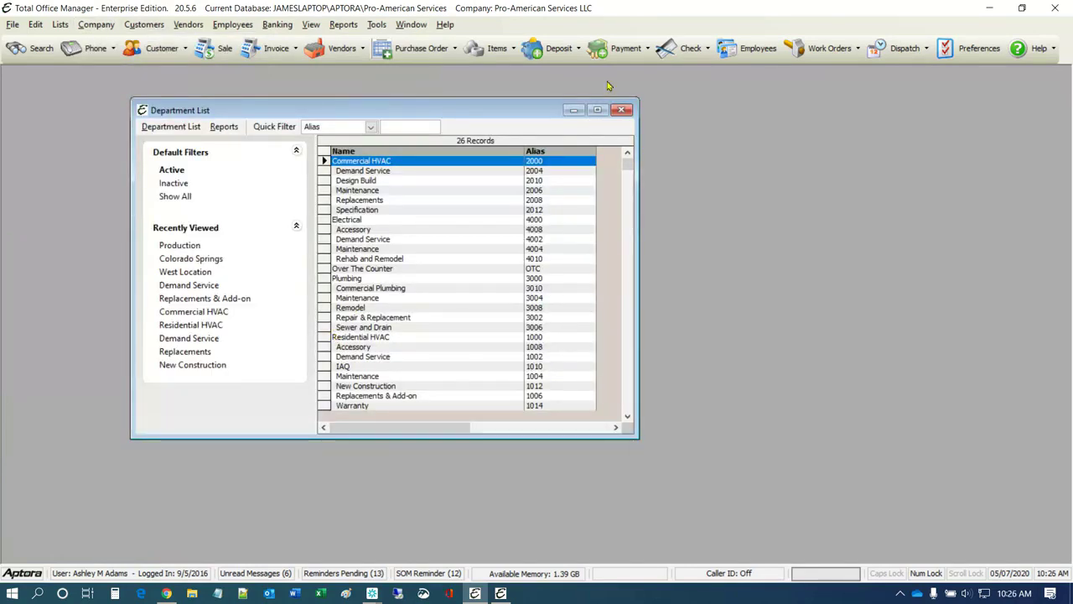
{"action": "left_click", "coordinate": [622, 110]}
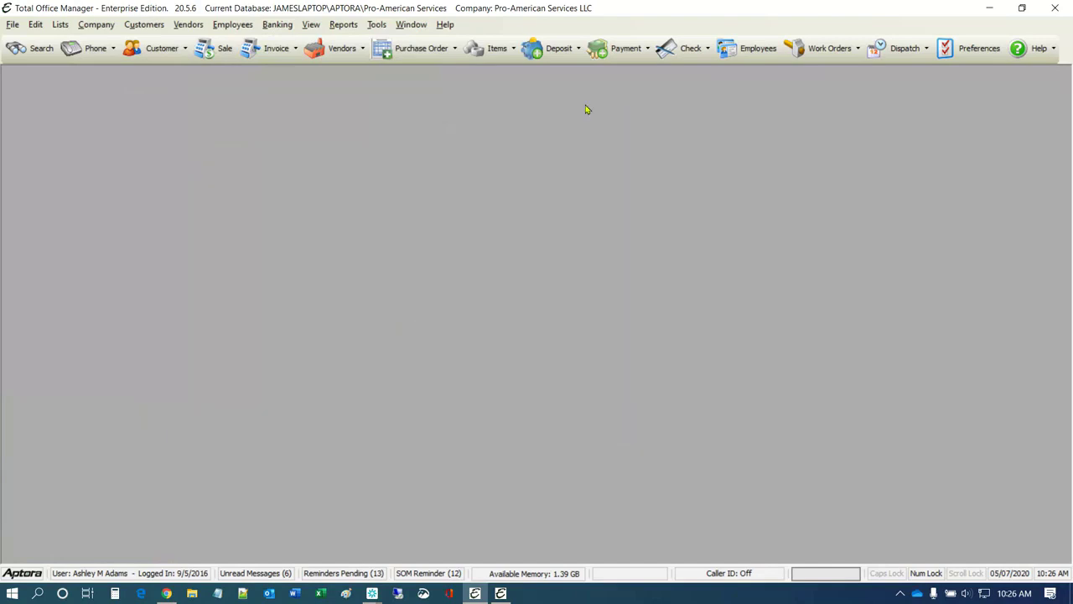
- Open a new item form, review the available item types and the accounting defaults, and close the form without saving
{"action": "left_click", "coordinate": [481, 47]}
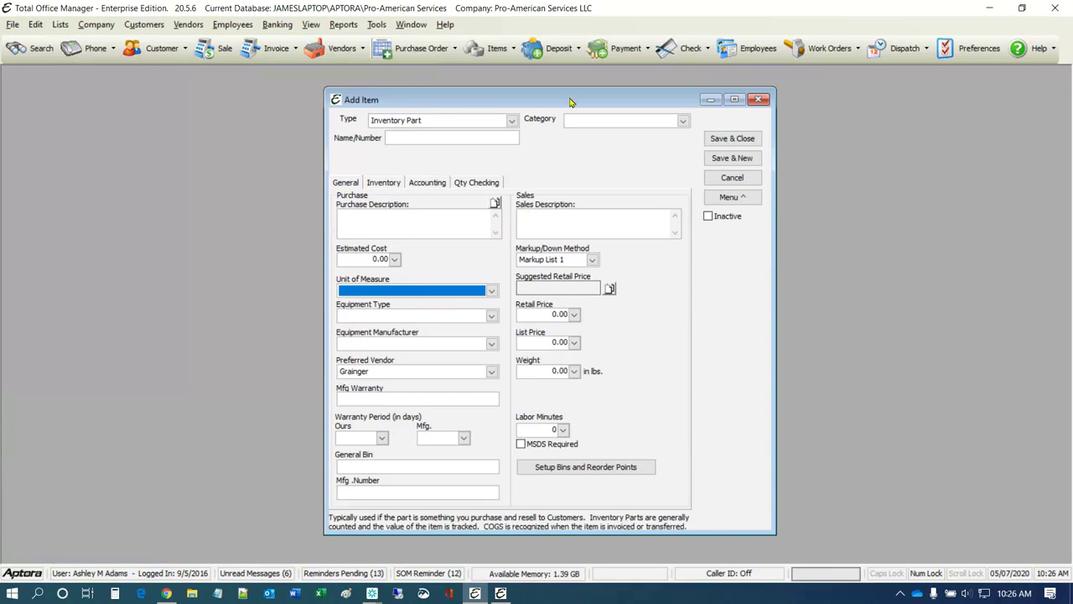
{"action": "left_click_drag", "start_coordinate": [571, 101], "coordinate": [549, 111]}
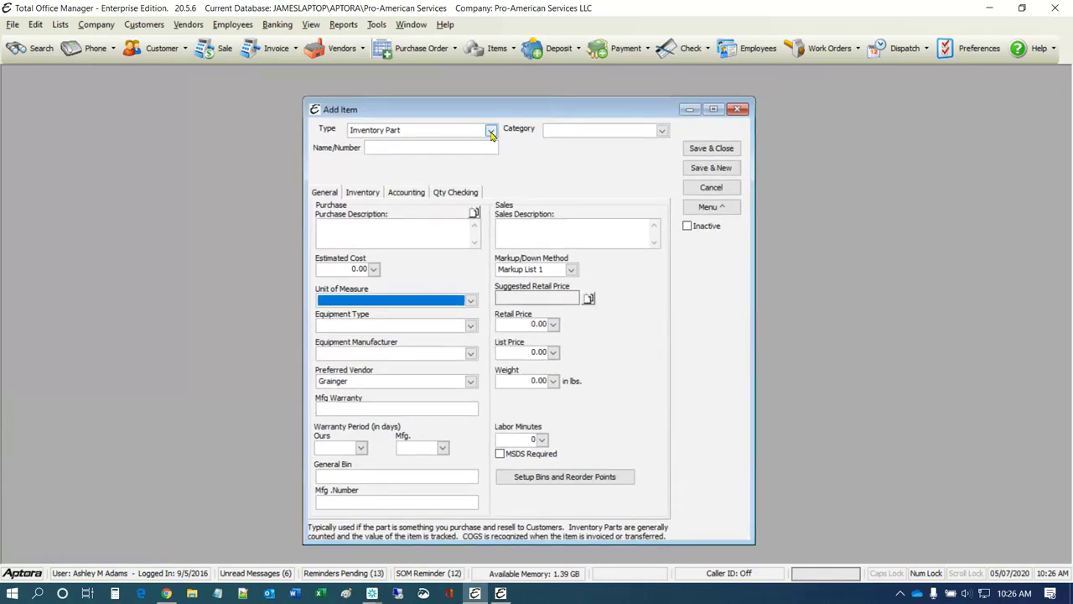
{"action": "left_click", "coordinate": [491, 133]}
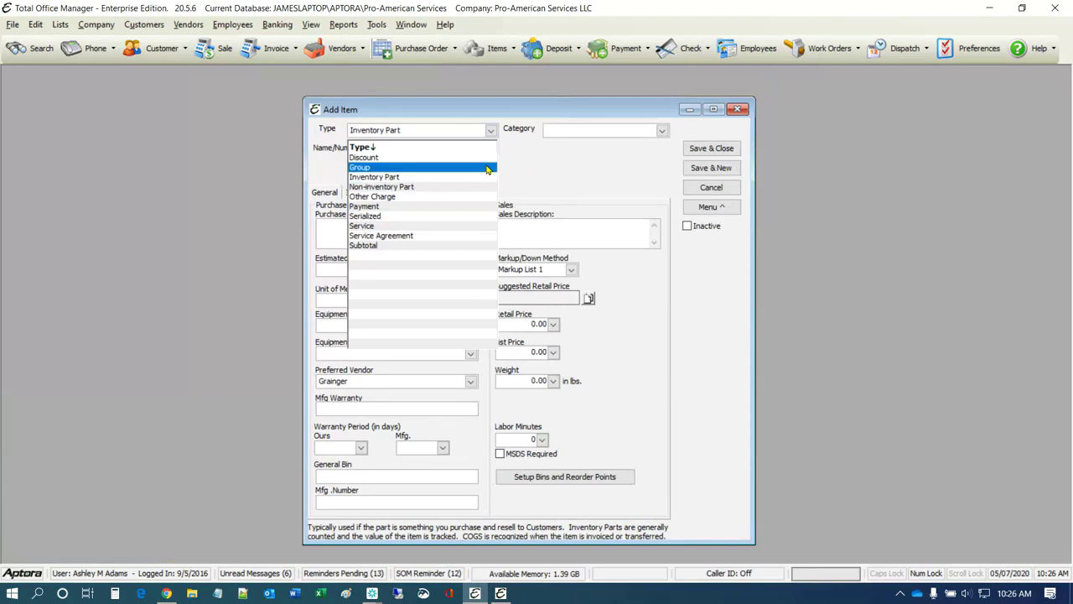
{"action": "left_click", "coordinate": [527, 166]}
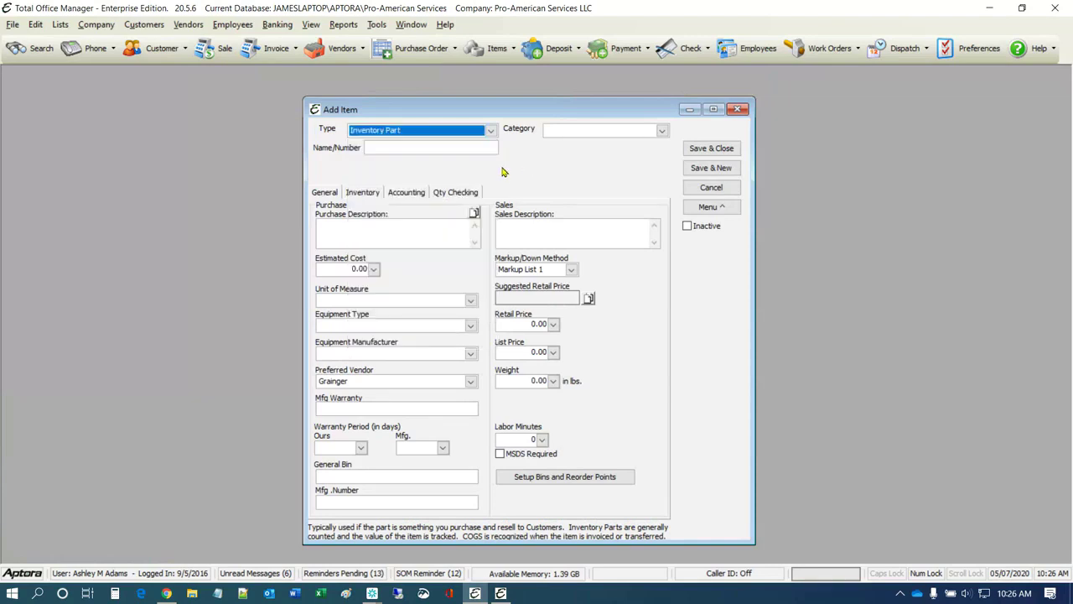
{"action": "left_click", "coordinate": [406, 193]}
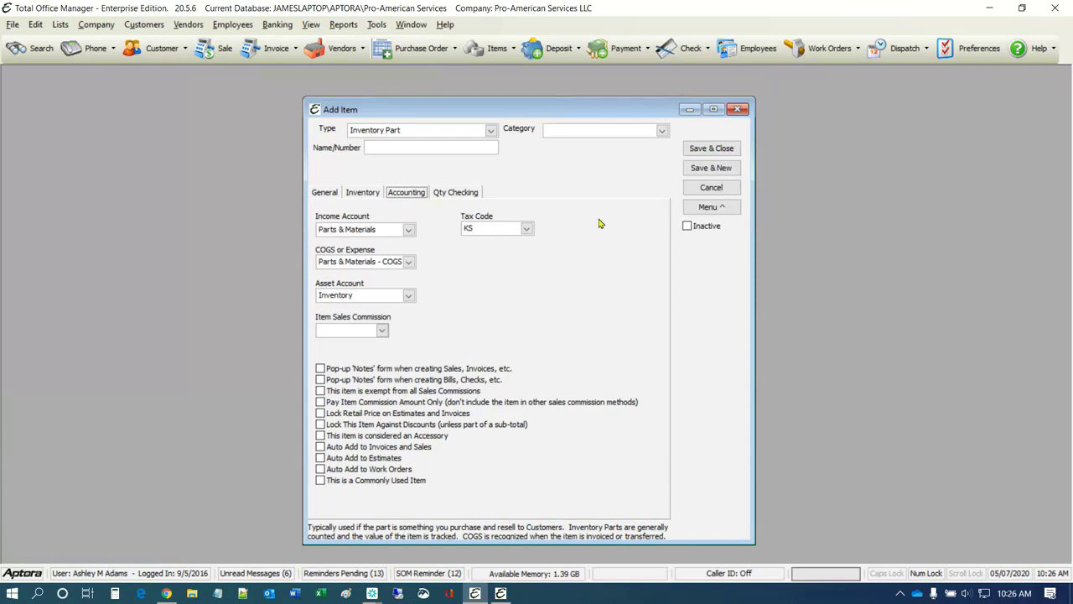
{"action": "left_click", "coordinate": [738, 110]}
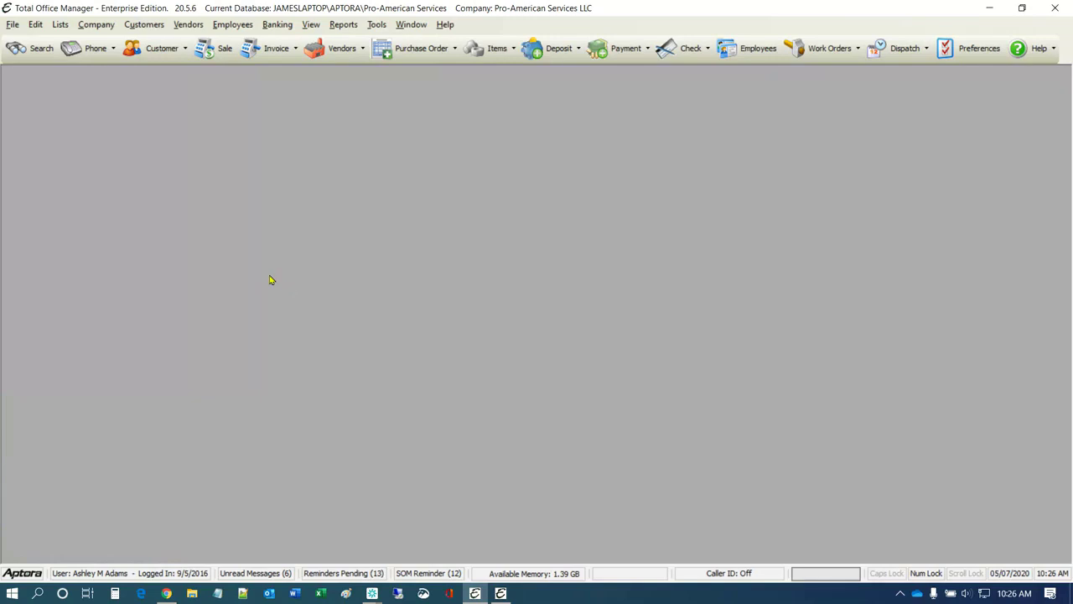
- Open the Items preferences and view the company-wide default values and feature options
{"action": "left_click", "coordinate": [970, 48]}
{"action": "left_click", "coordinate": [190, 270]}
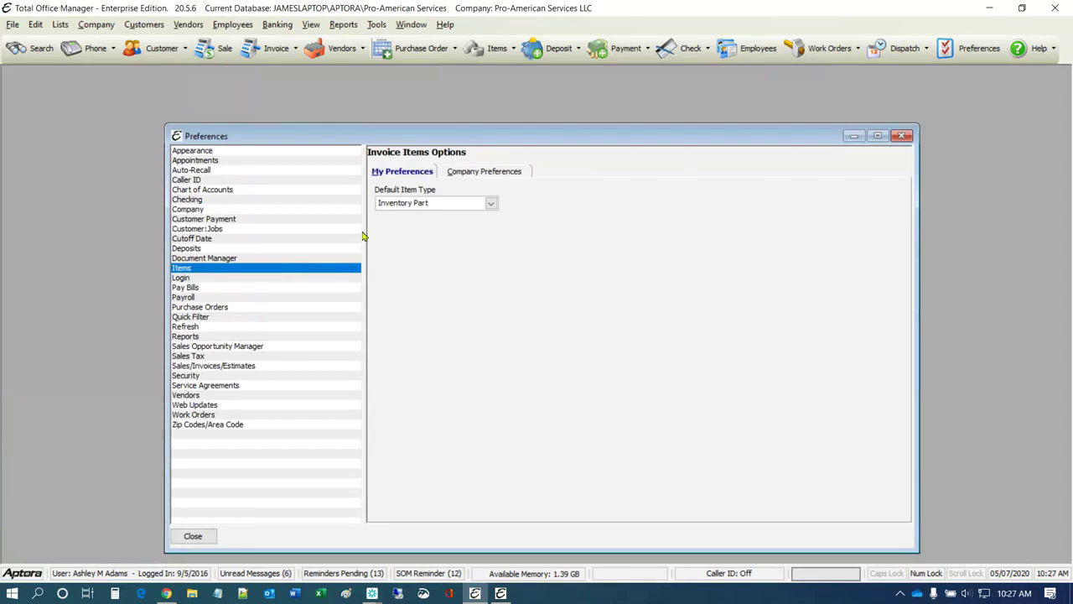
{"action": "key", "text": "ctrl"}
{"action": "left_click", "coordinate": [500, 174]}
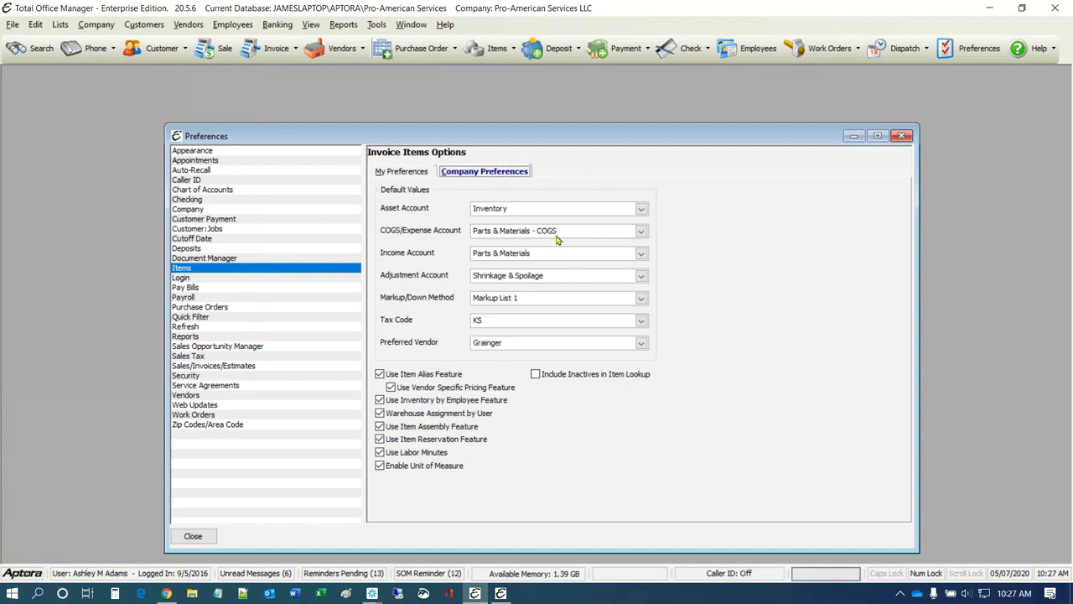
- Open a new item form and review its inventory fields and default accounting settings
{"action": "left_click", "coordinate": [484, 51]}
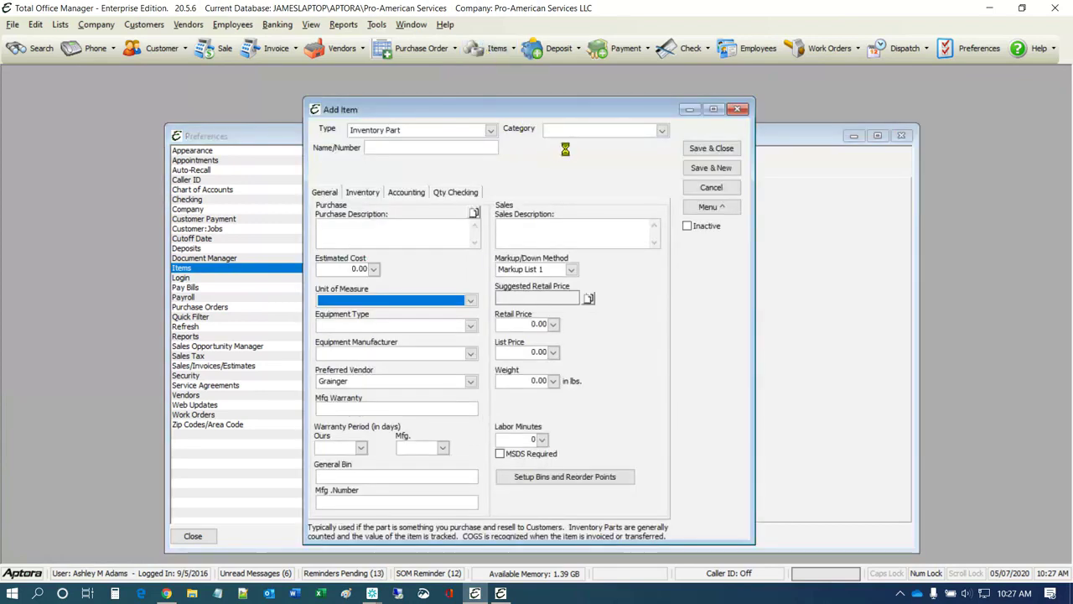
{"action": "left_click", "coordinate": [366, 193]}
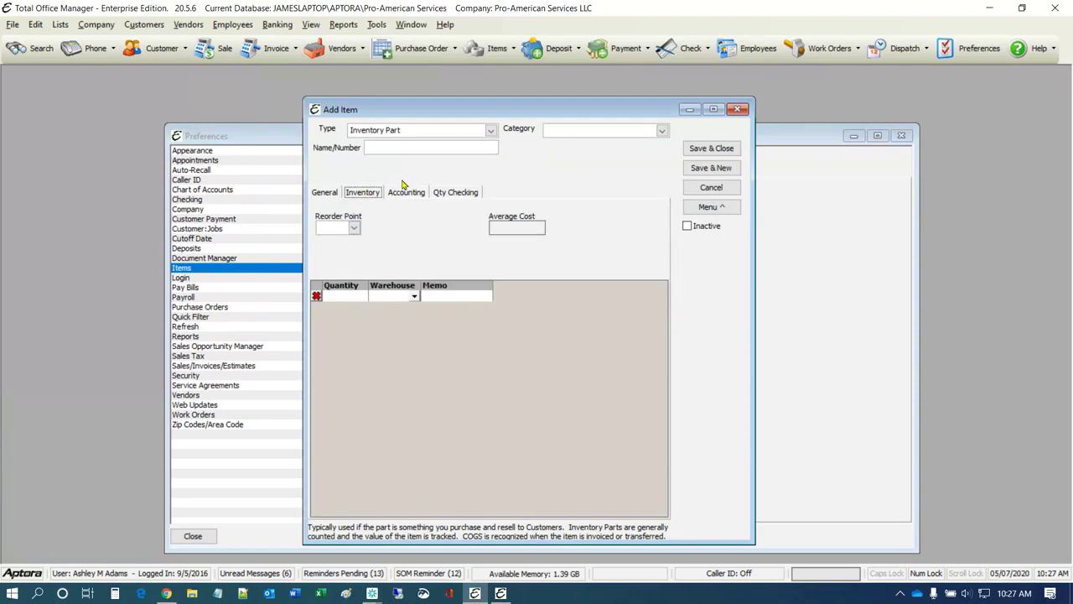
{"action": "left_click", "coordinate": [406, 192]}
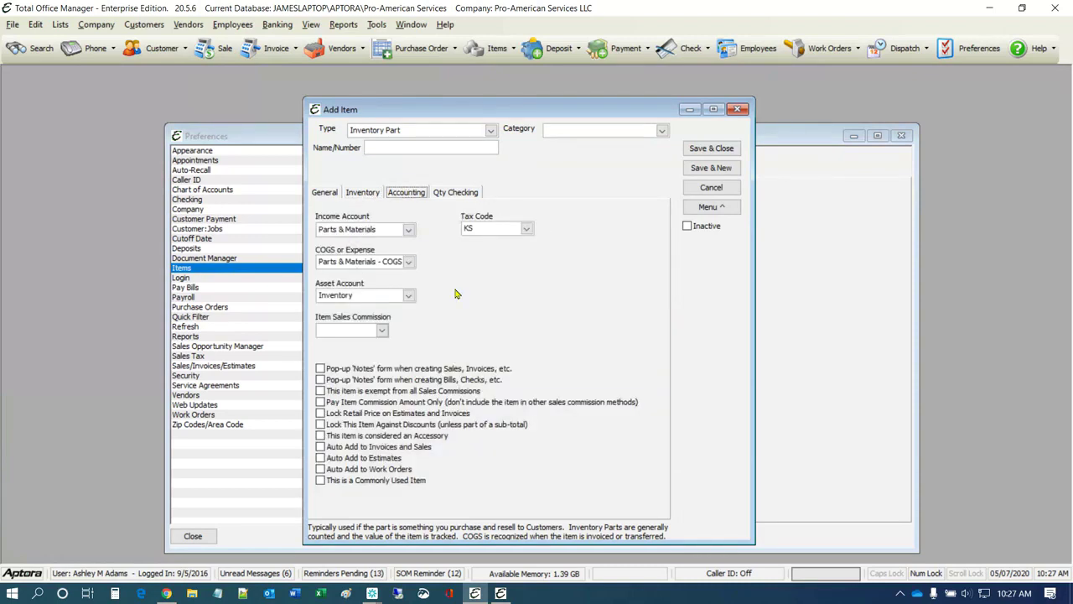
- Return to the company's Items preferences and examine the inventory, warehouse, assembly, reservation, labor minutes and unit of measure options
{"action": "left_click", "coordinate": [803, 221]}
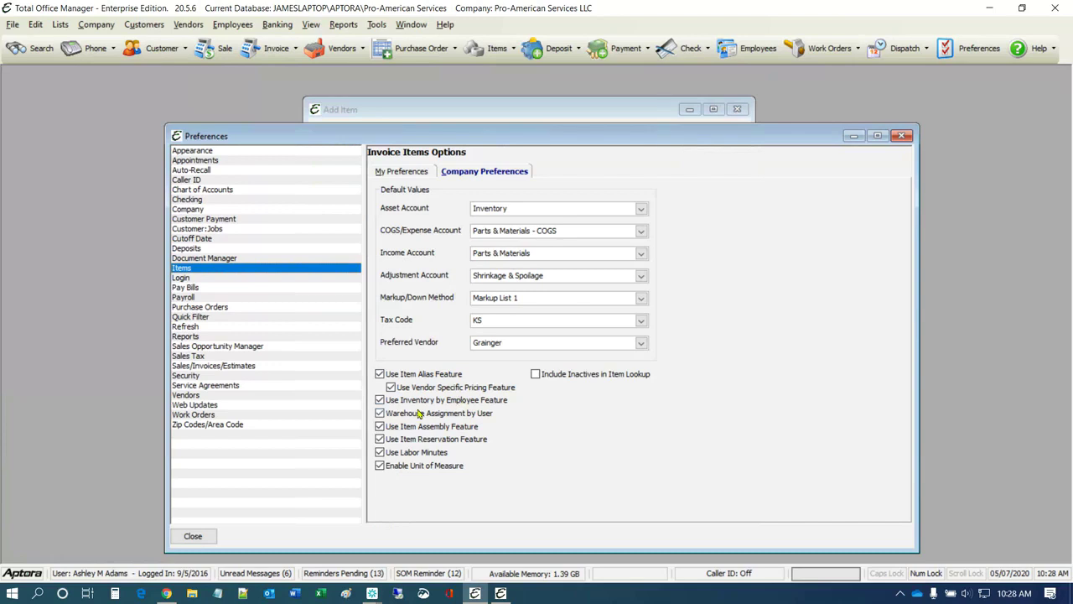
{"action": "mouse_move", "coordinate": [472, 404]}
{"action": "mouse_move", "coordinate": [429, 404]}
{"action": "mouse_move", "coordinate": [474, 468]}
{"action": "mouse_move", "coordinate": [449, 443]}
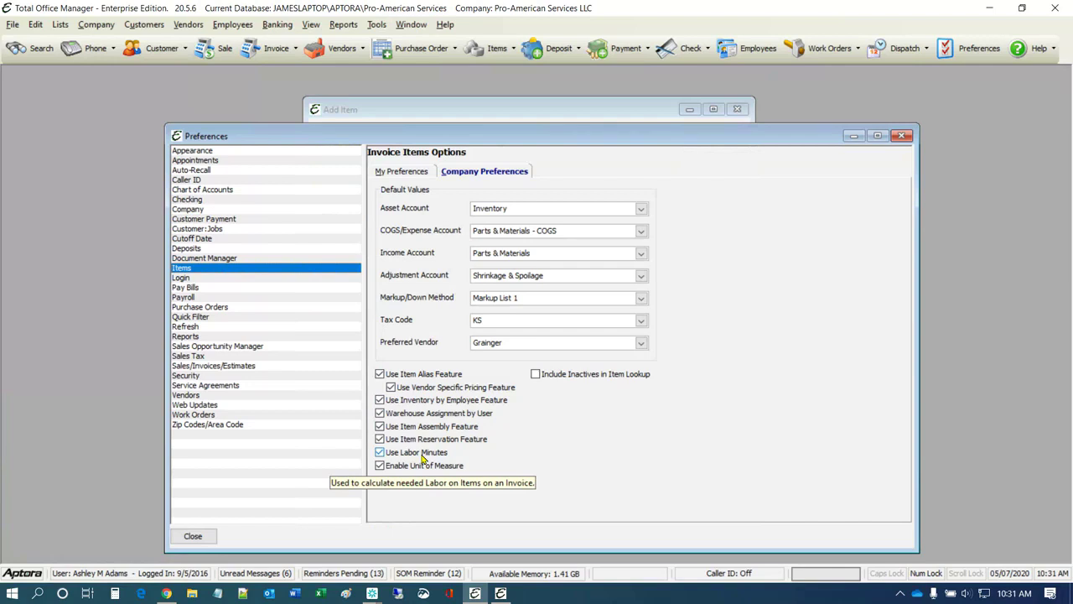
- Switch the new item's type to Group and examine its Labor Minutes field
{"action": "left_click", "coordinate": [562, 113]}
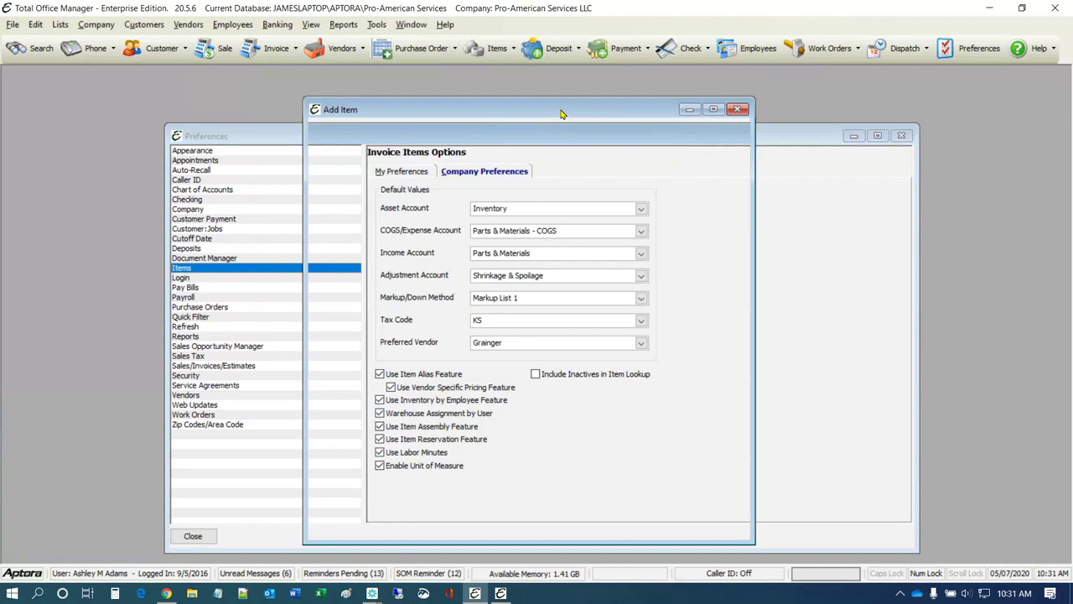
{"action": "left_click", "coordinate": [493, 131]}
{"action": "left_click", "coordinate": [371, 168]}
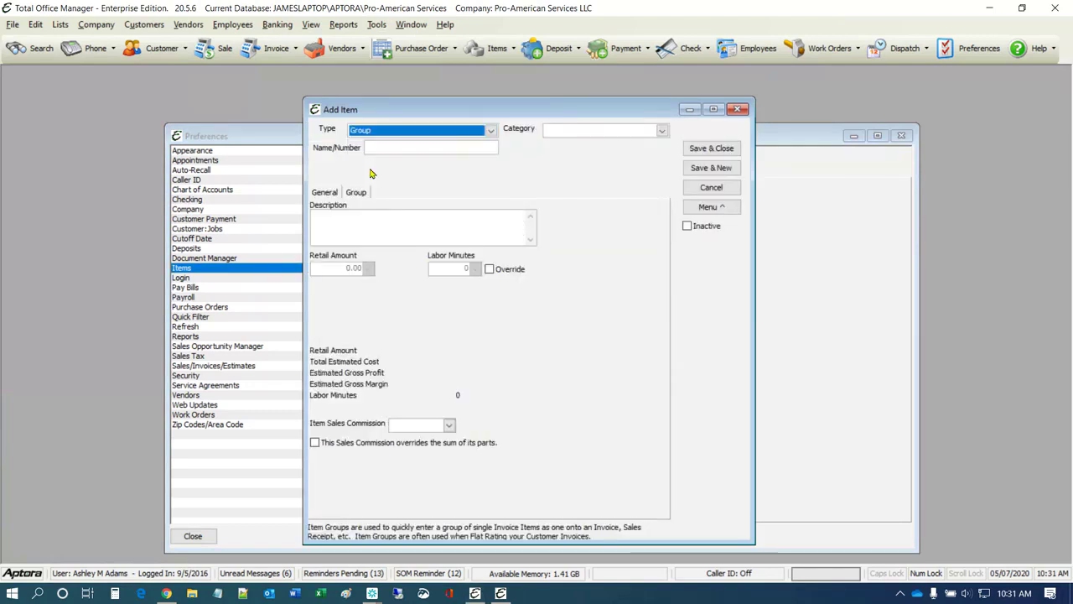
{"action": "left_click", "coordinate": [451, 270]}
- Review the Use Item Reservation Feature option in the Items preferences, and close Preferences and all remaining windows
{"action": "left_click", "coordinate": [827, 393]}
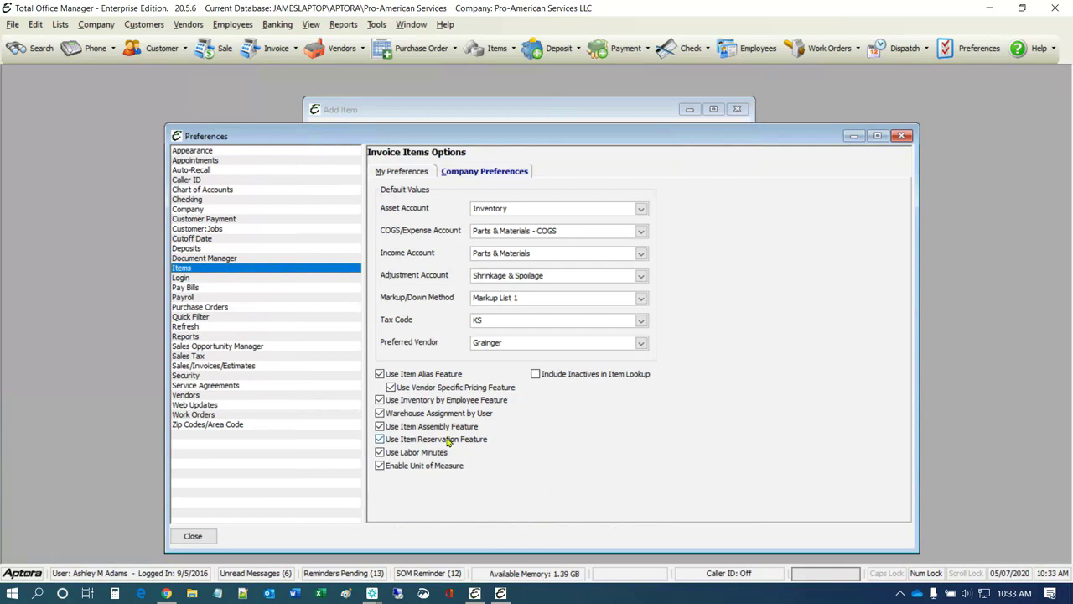
{"action": "mouse_move", "coordinate": [449, 442]}
{"action": "left_click", "coordinate": [902, 137]}
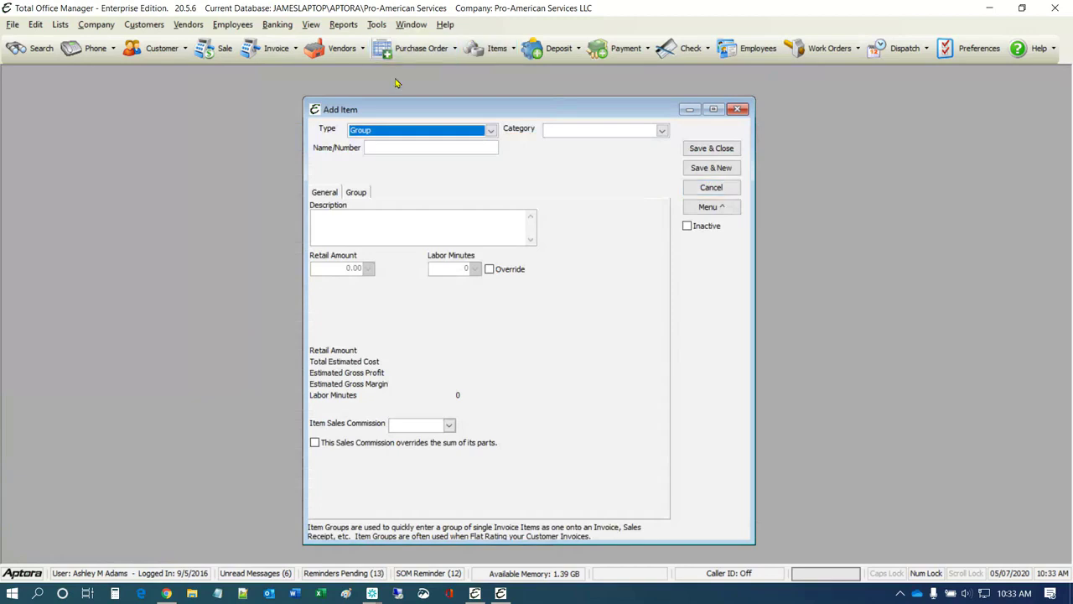
{"action": "left_click", "coordinate": [411, 25]}
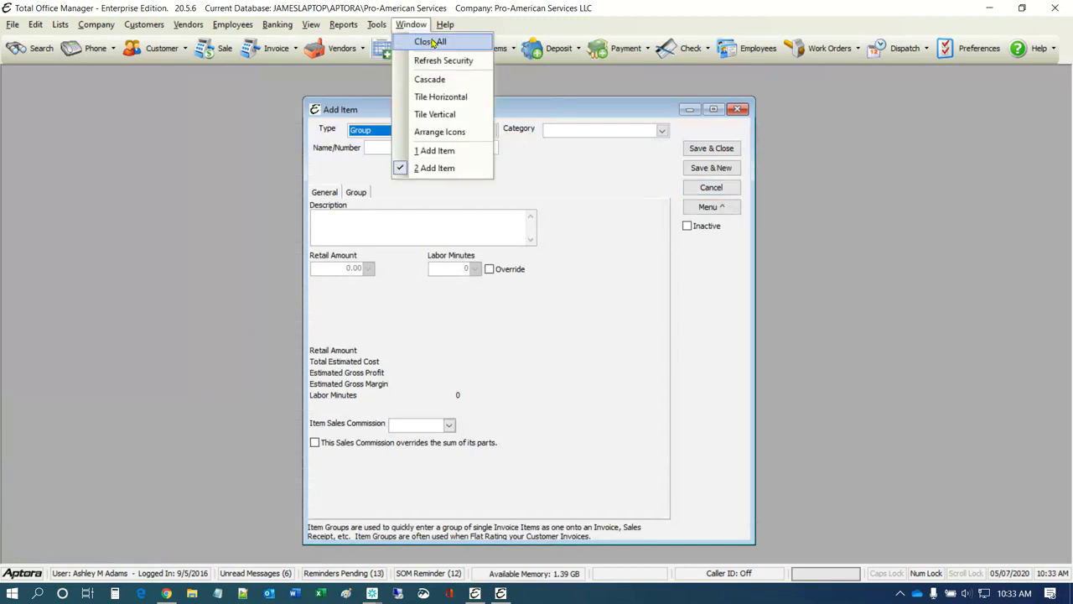
{"action": "left_click", "coordinate": [432, 42]}
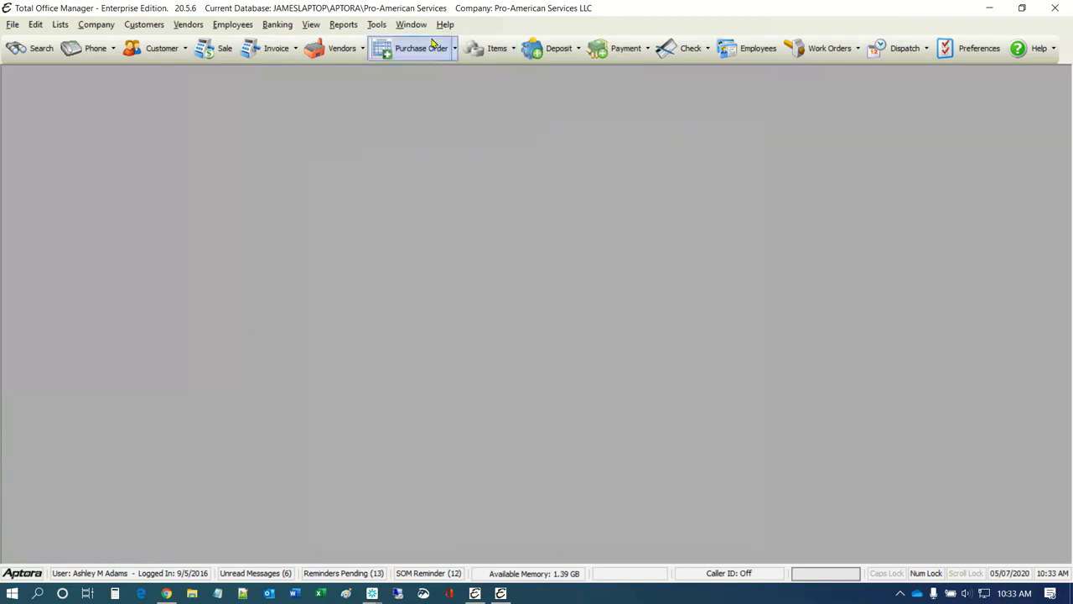
- View the company's Inventory Adjustment commands, including Item Reservation List and Warehouse Assignment by User
{"action": "left_click", "coordinate": [95, 25]}
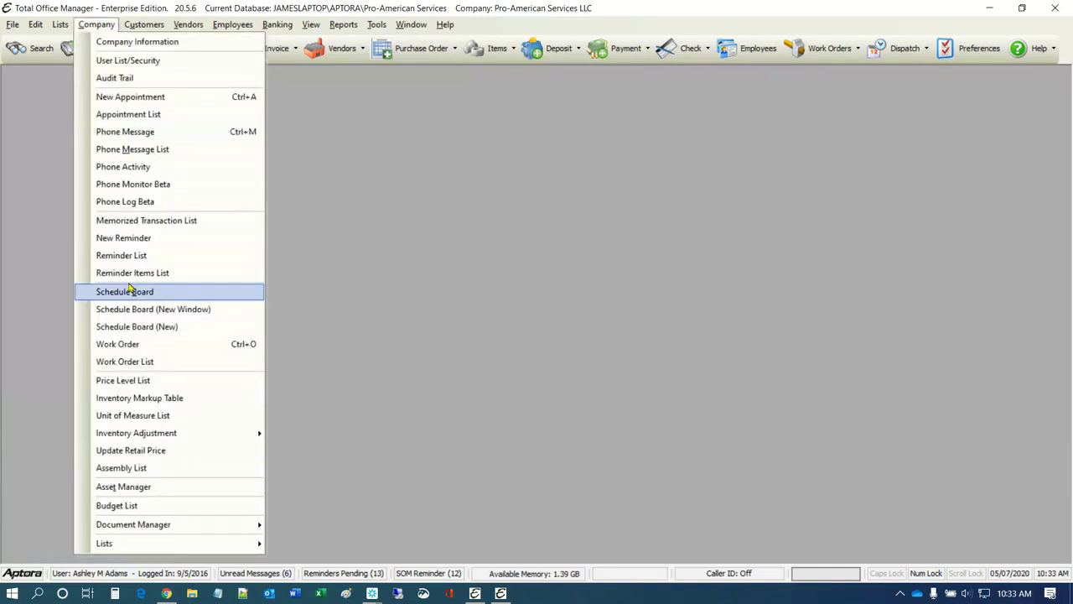
{"action": "mouse_move", "coordinate": [163, 438]}
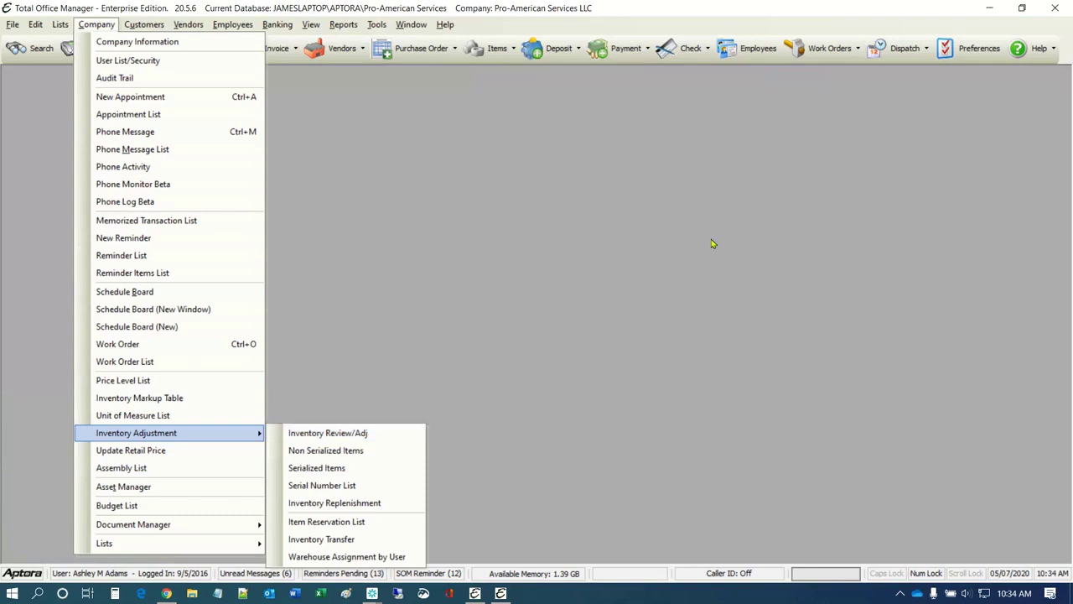
- Disable Warehouse Assignment by User in the company's Items preferences
{"action": "left_click", "coordinate": [965, 48]}
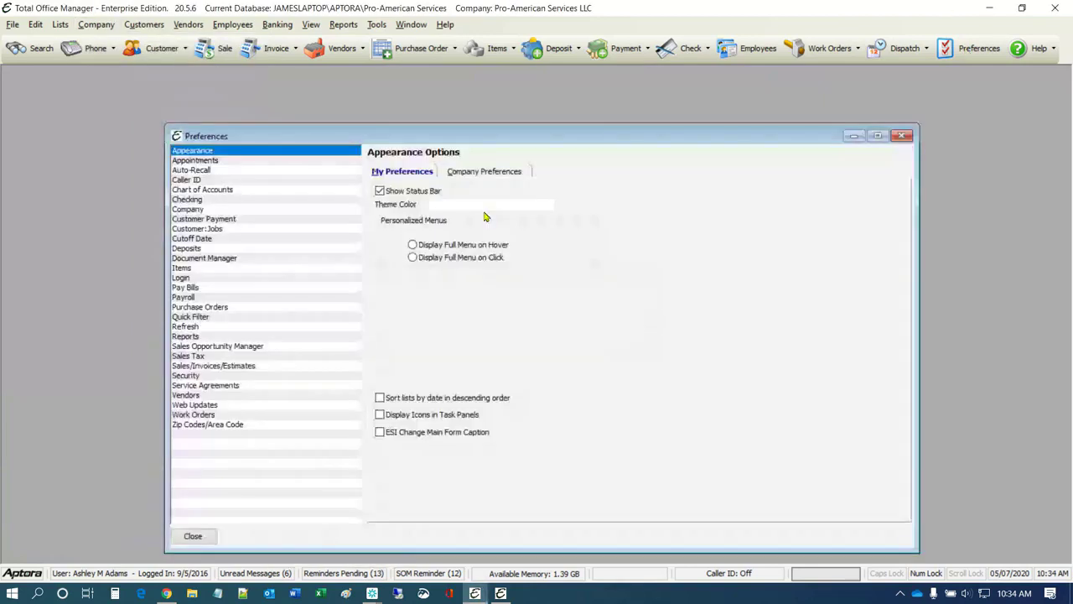
{"action": "left_click", "coordinate": [182, 268]}
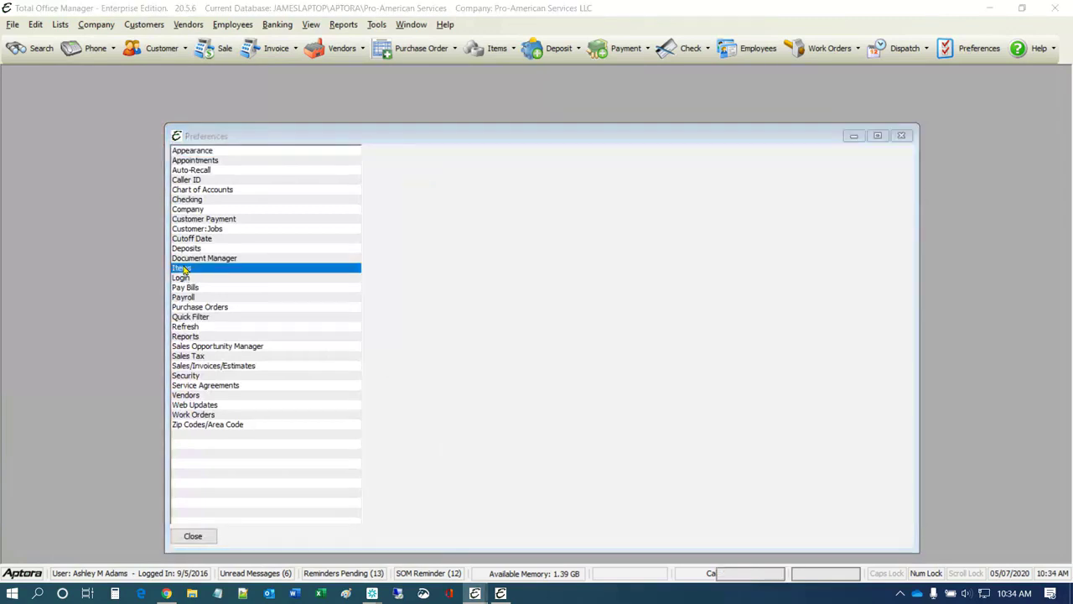
{"action": "left_click", "coordinate": [460, 170]}
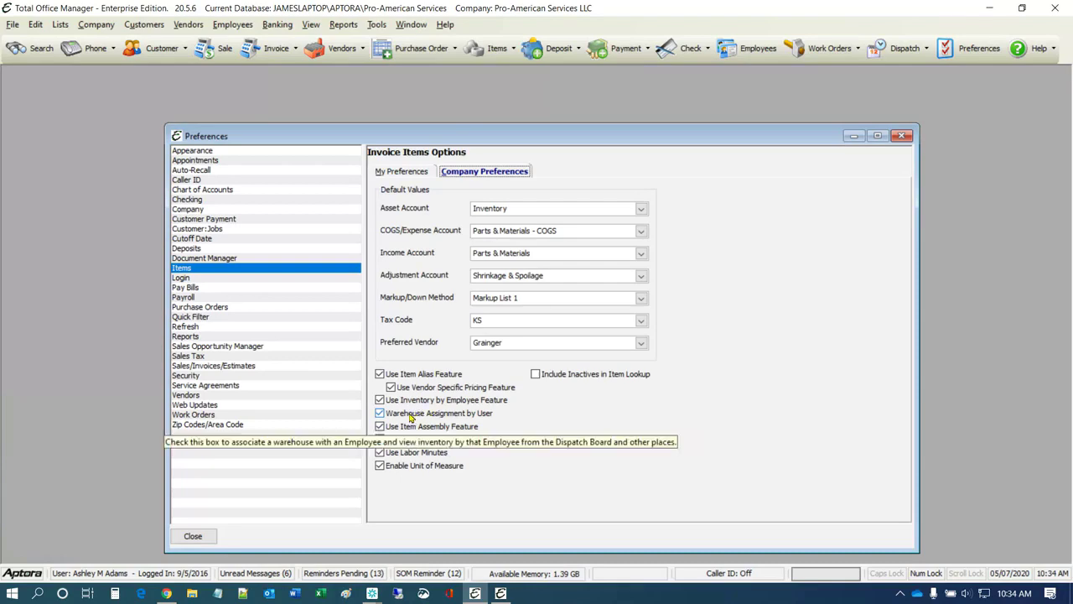
{"action": "left_click", "coordinate": [411, 417]}
{"action": "left_click", "coordinate": [582, 369]}
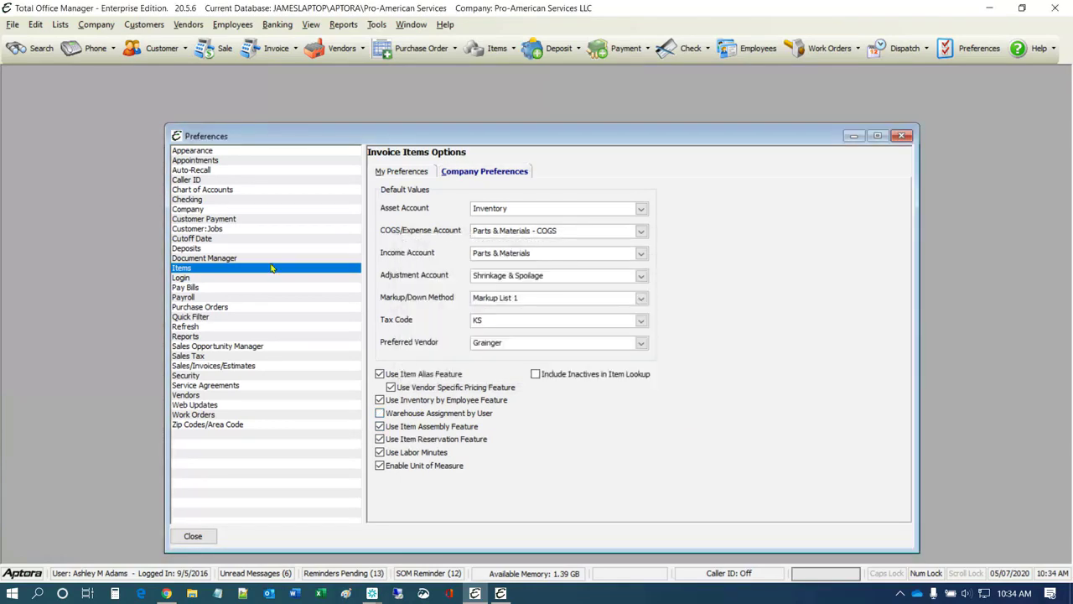
- Check which Inventory Adjustment commands are offered with warehouse assignment disabled, and return to the Items preferences
{"action": "left_click", "coordinate": [95, 24]}
{"action": "mouse_move", "coordinate": [186, 438]}
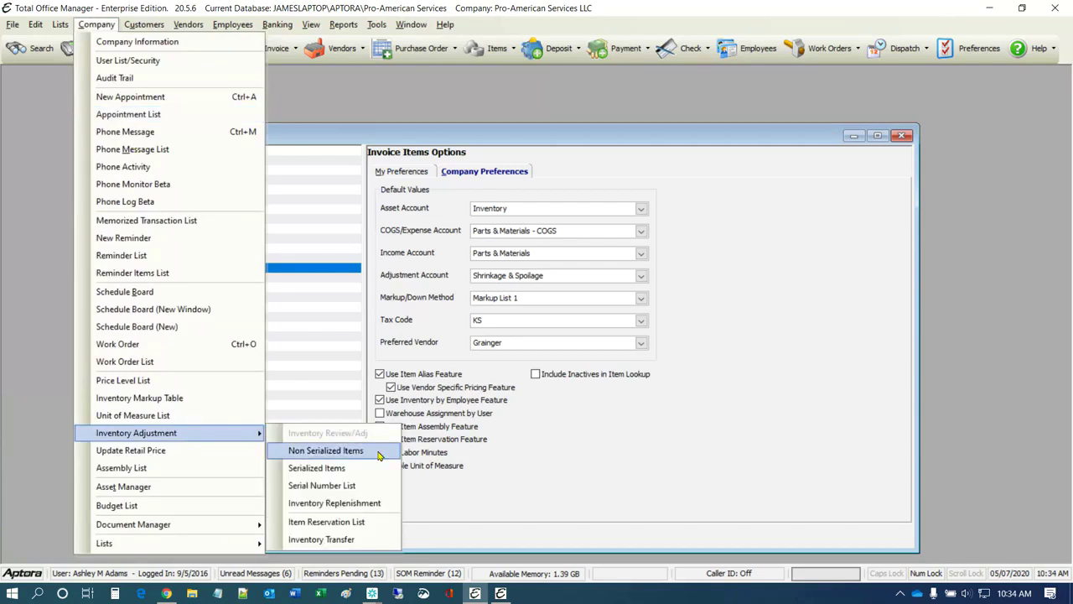
{"action": "left_click", "coordinate": [441, 417]}
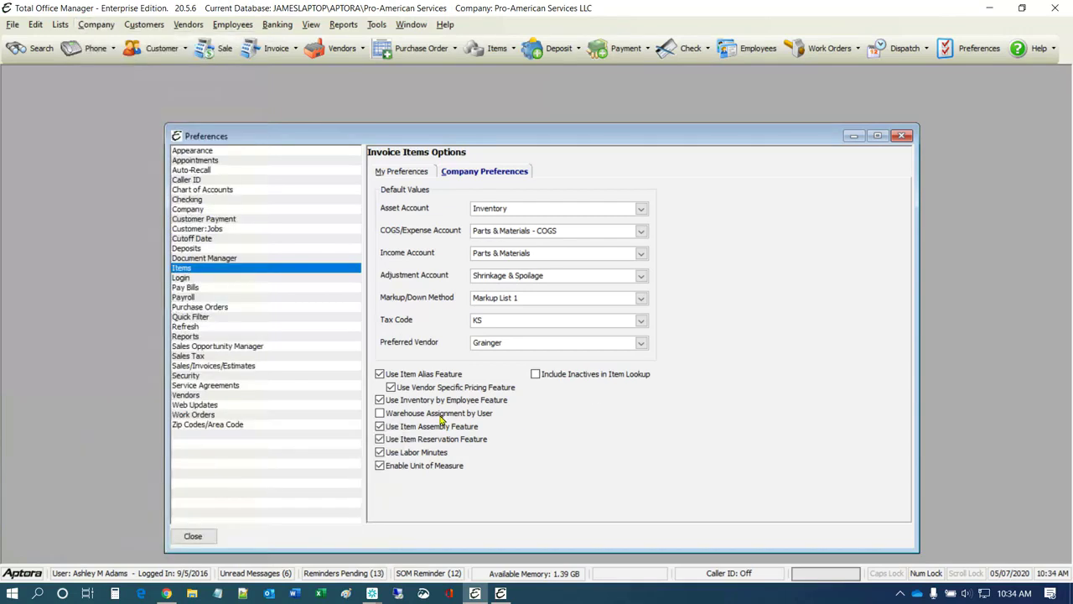
- Close Preferences and open the company's Inventory Review/Adj form
{"action": "left_click", "coordinate": [192, 536]}
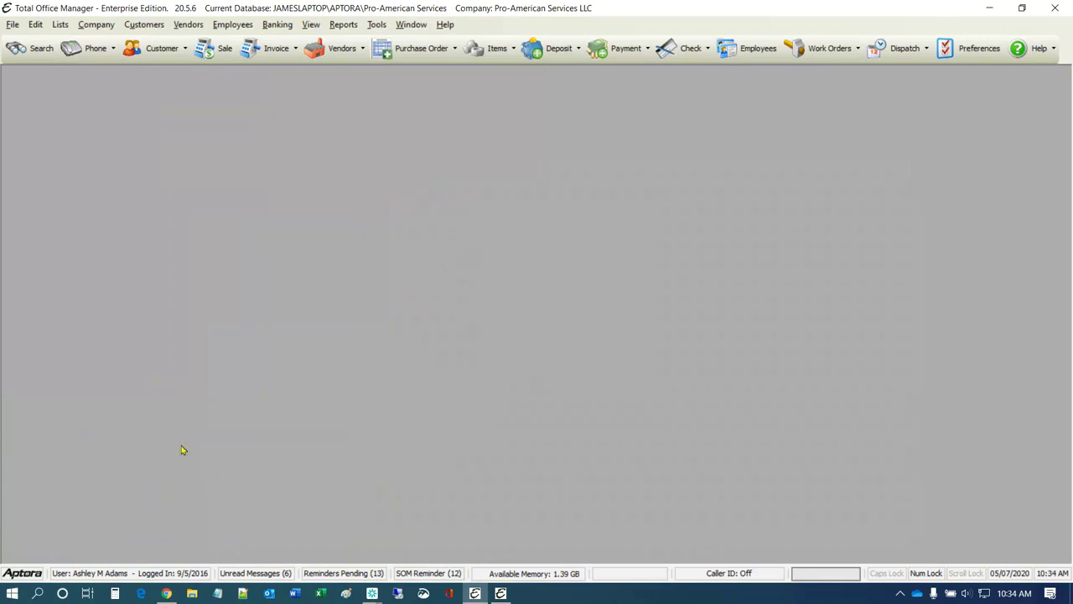
{"action": "left_click", "coordinate": [141, 27]}
{"action": "mouse_move", "coordinate": [96, 24]}
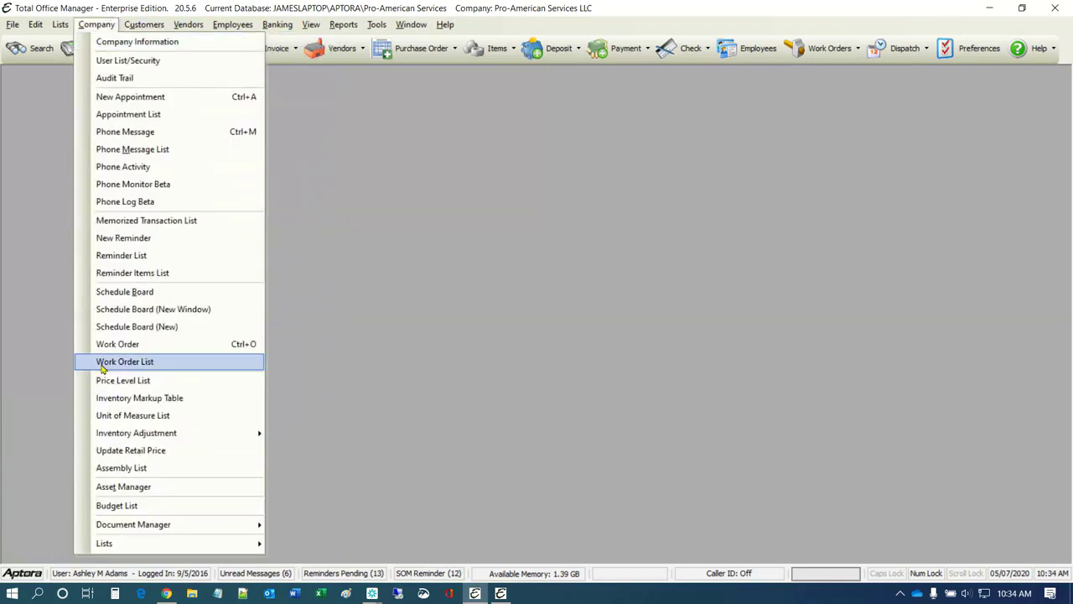
{"action": "mouse_move", "coordinate": [188, 442]}
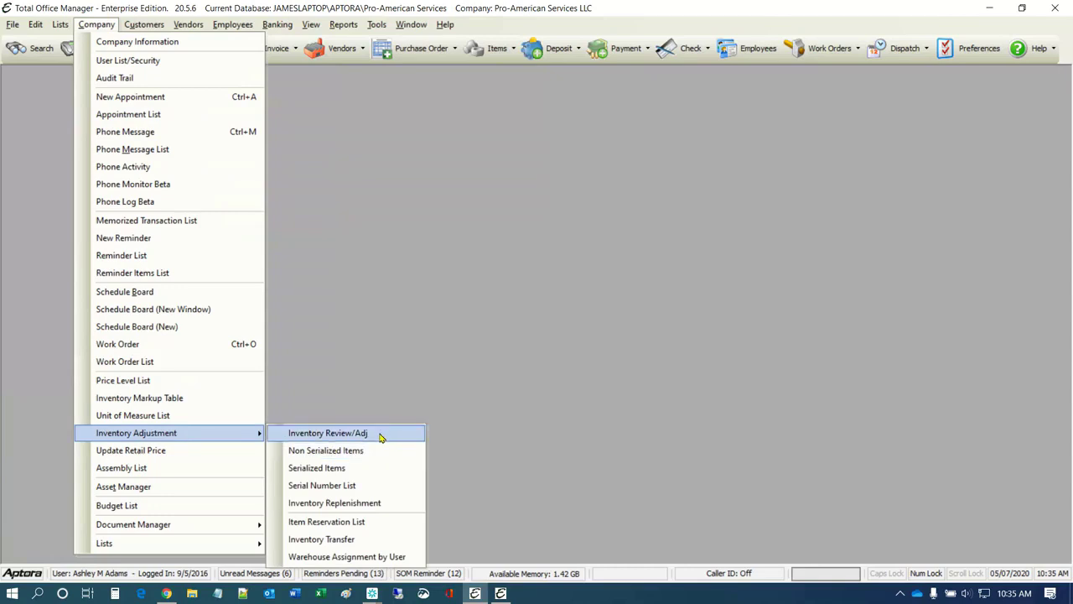
{"action": "left_click", "coordinate": [326, 436]}
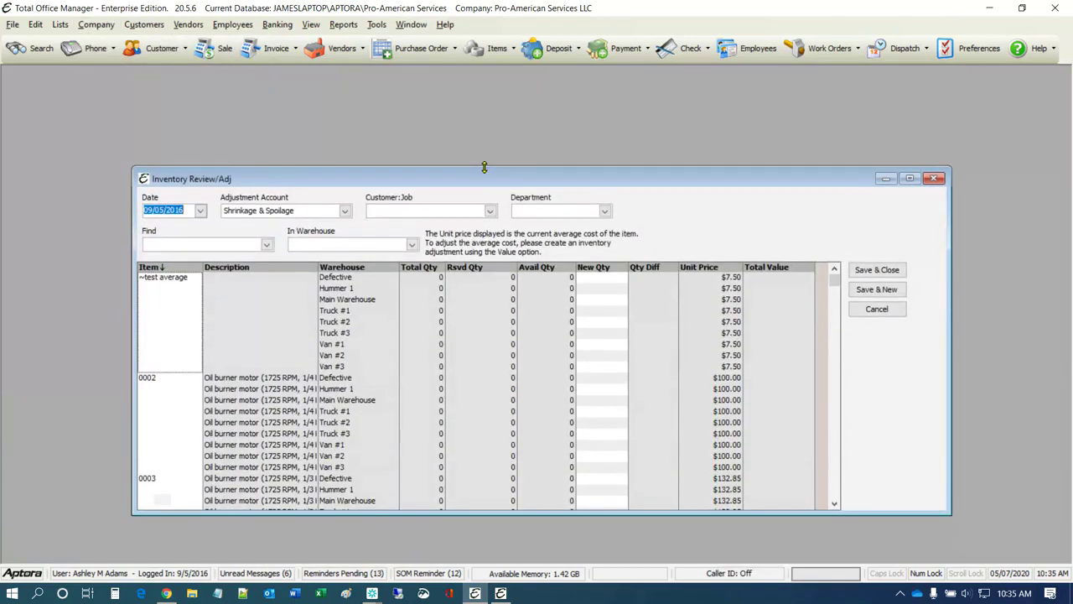
{"action": "left_click_drag", "start_coordinate": [484, 183], "coordinate": [429, 127]}
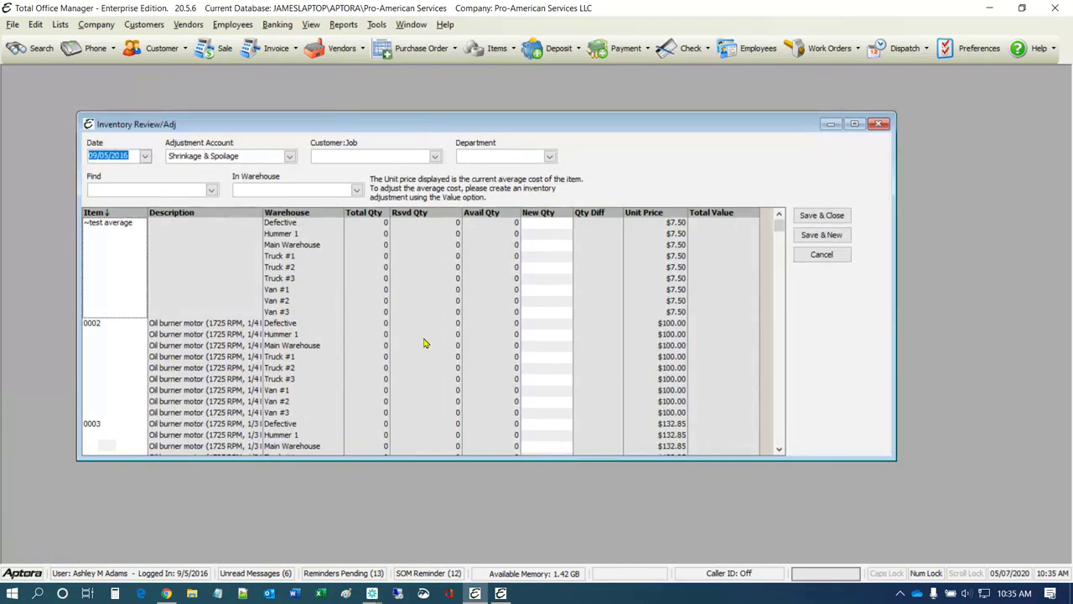
- For item 00130, enter a new quantity of 1 in Main Warehouse and 2 in Truck #1
{"action": "scroll", "coordinate": [424, 343], "scroll_direction": "down", "scroll_amount": 5}
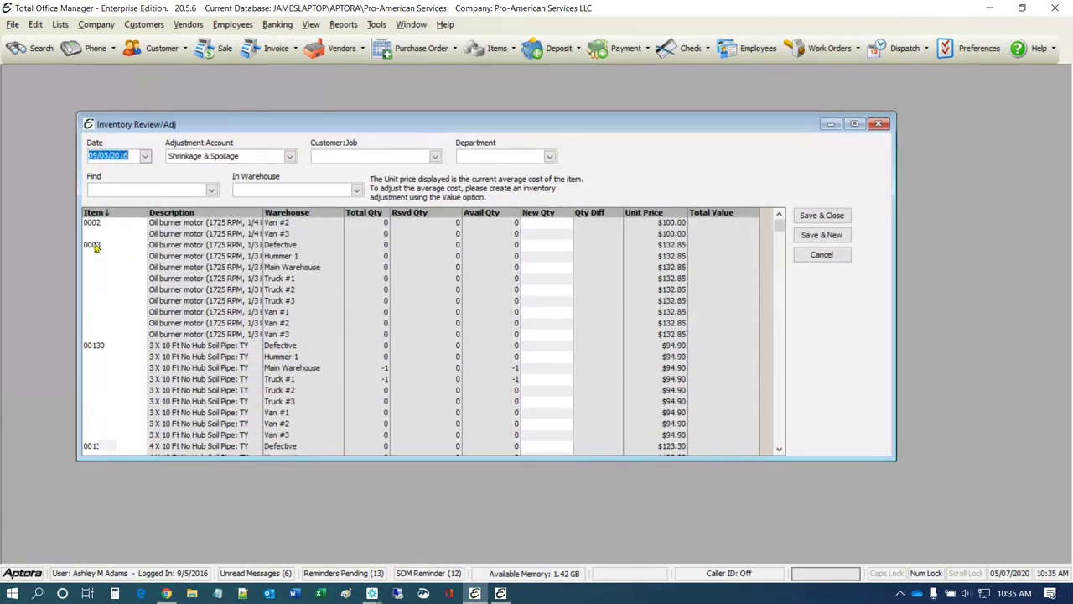
{"action": "left_click", "coordinate": [103, 256]}
{"action": "scroll", "coordinate": [459, 379], "scroll_direction": "down", "scroll_amount": 2}
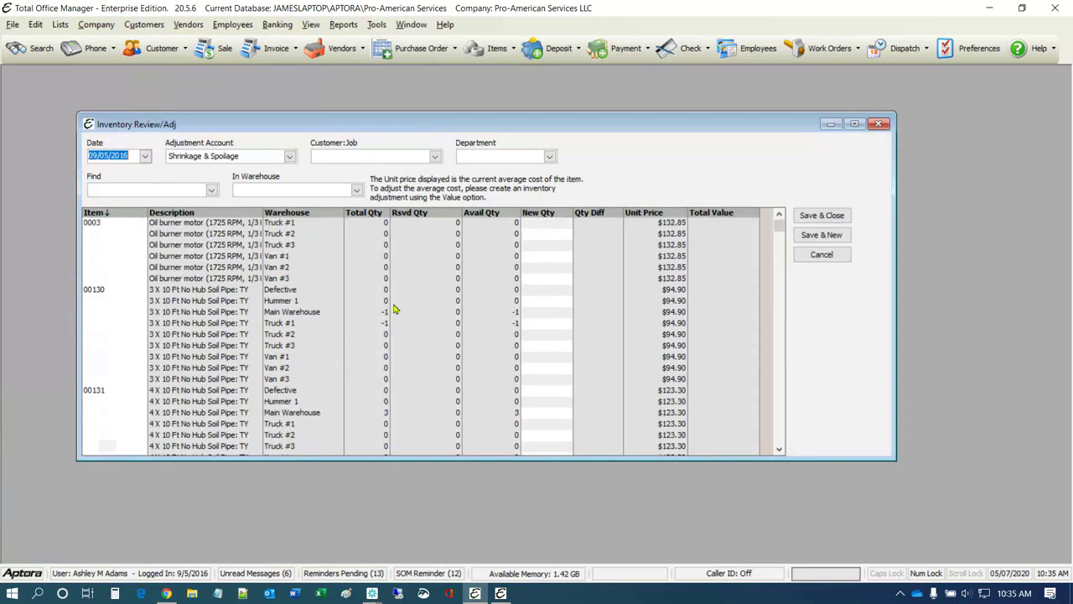
{"action": "left_click", "coordinate": [533, 313]}
{"action": "type", "text": "1"}
{"action": "left_click", "coordinate": [559, 323]}
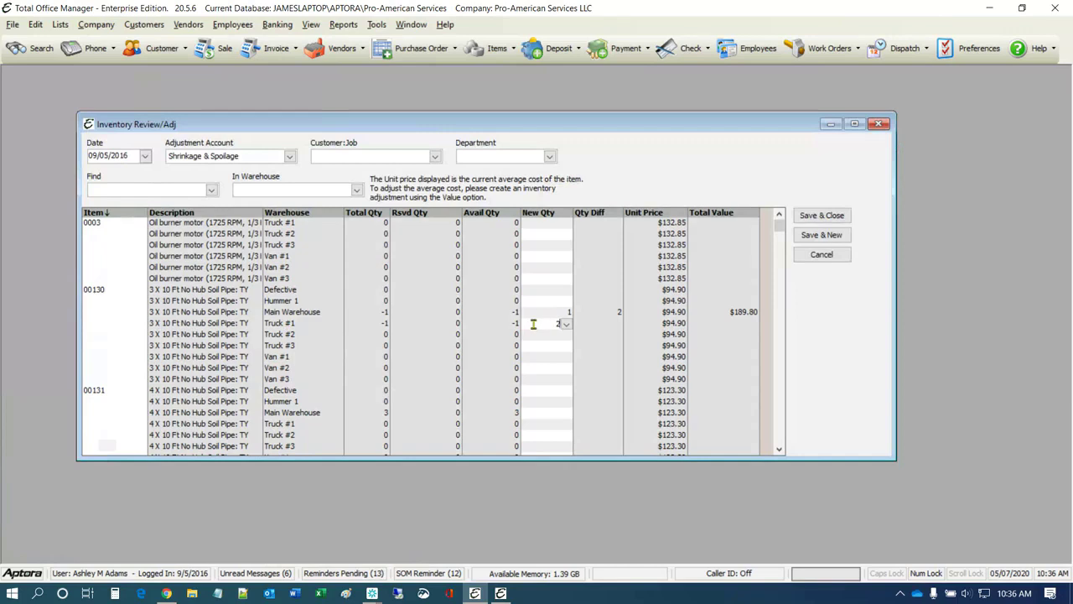
{"action": "left_click", "coordinate": [556, 345]}
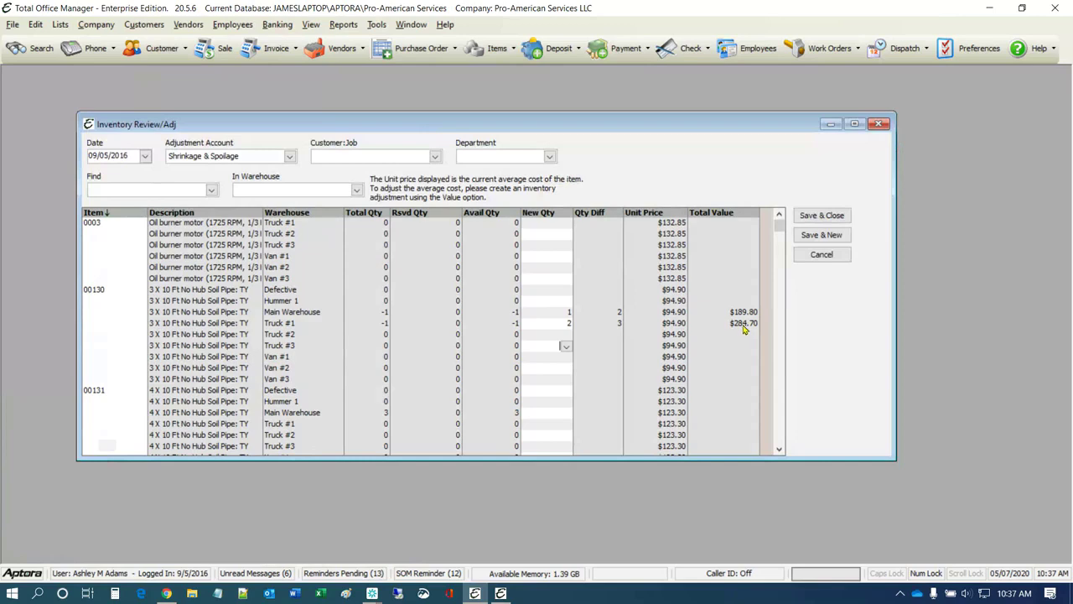
- Find item 0003 in Main Warehouse and examine its rows in the inventory grid
{"action": "scroll", "coordinate": [413, 419], "scroll_direction": "down", "scroll_amount": 8}
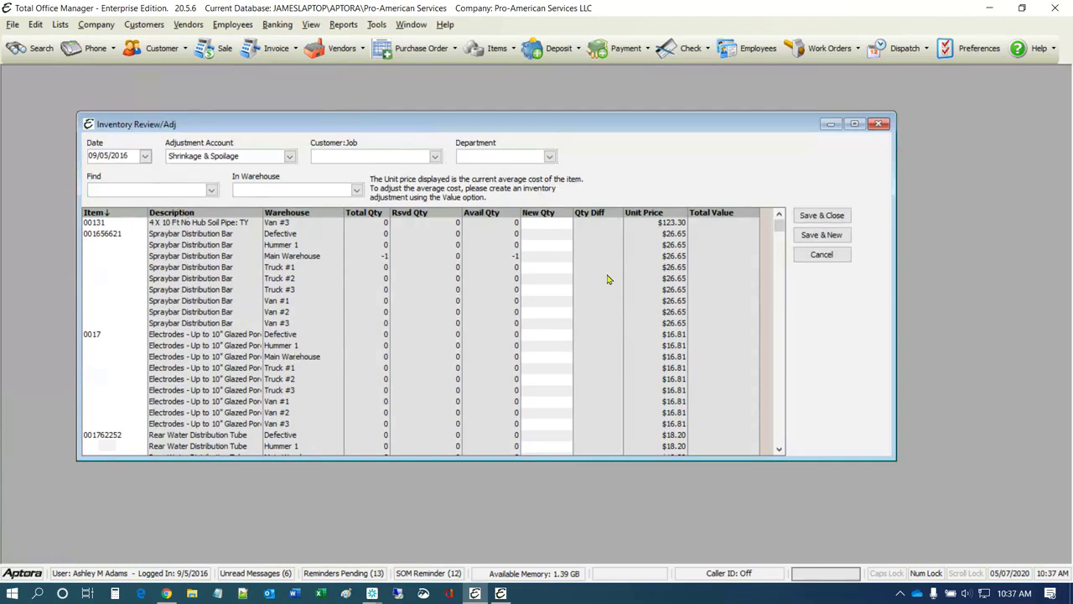
{"action": "left_click_drag", "start_coordinate": [779, 224], "coordinate": [781, 182]}
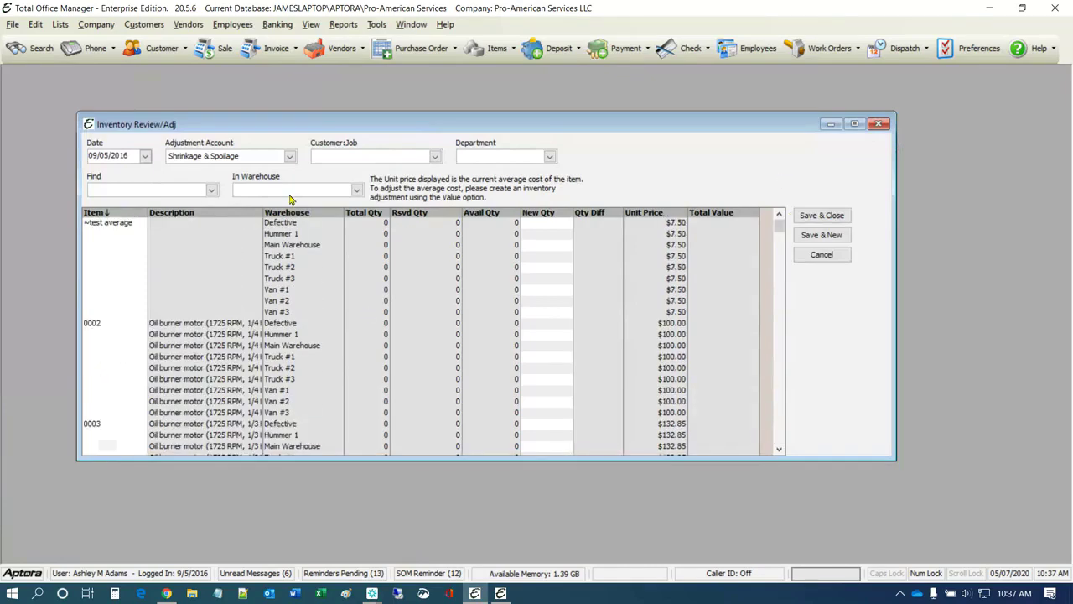
{"action": "left_click", "coordinate": [212, 192]}
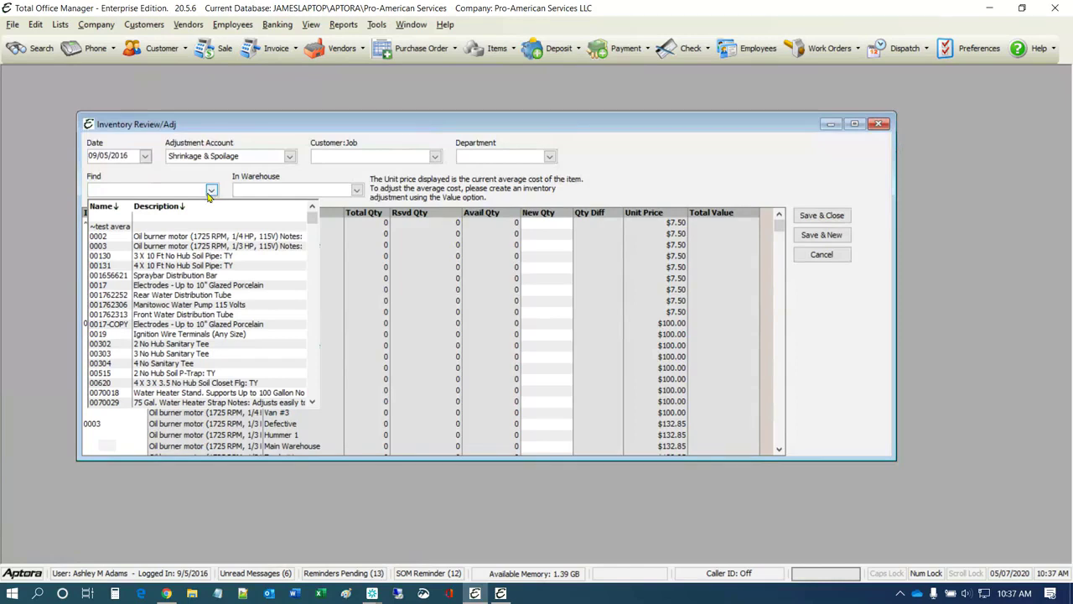
{"action": "left_click", "coordinate": [249, 176]}
{"action": "left_click", "coordinate": [358, 190]}
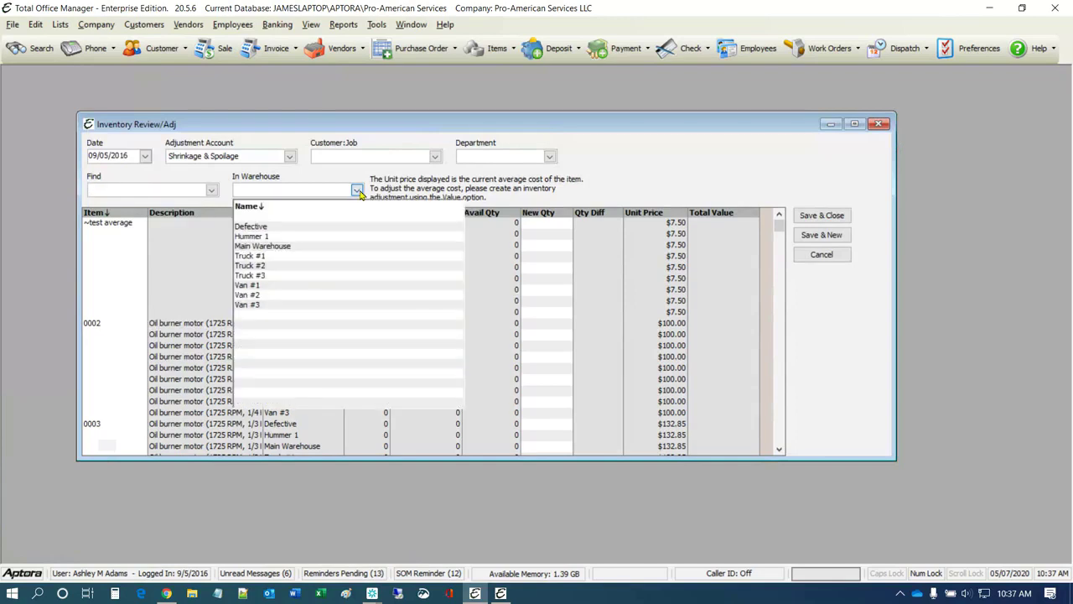
{"action": "left_click", "coordinate": [289, 245]}
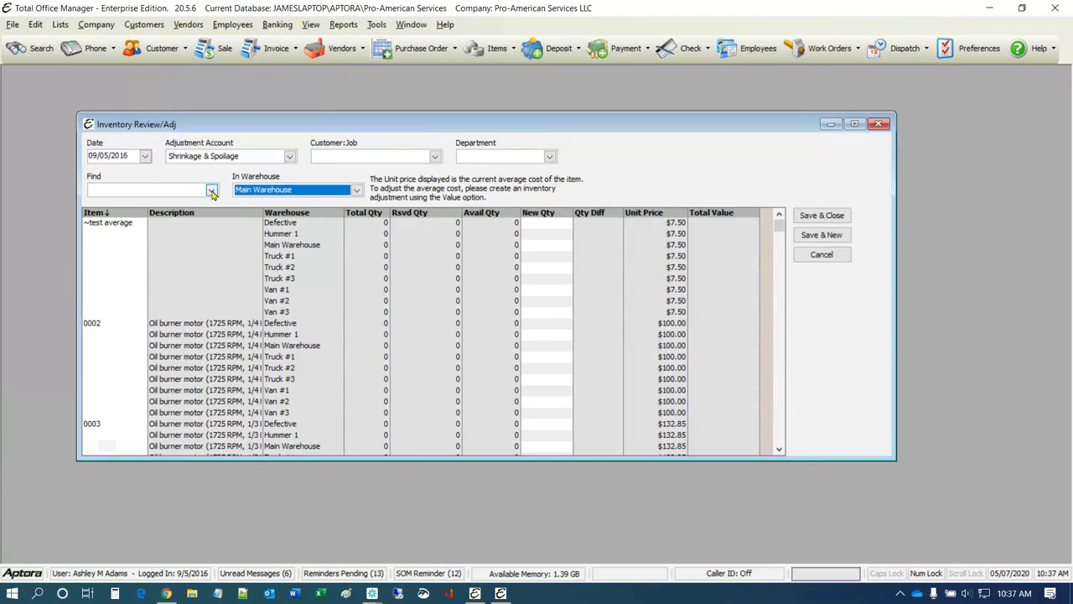
{"action": "left_click", "coordinate": [213, 191]}
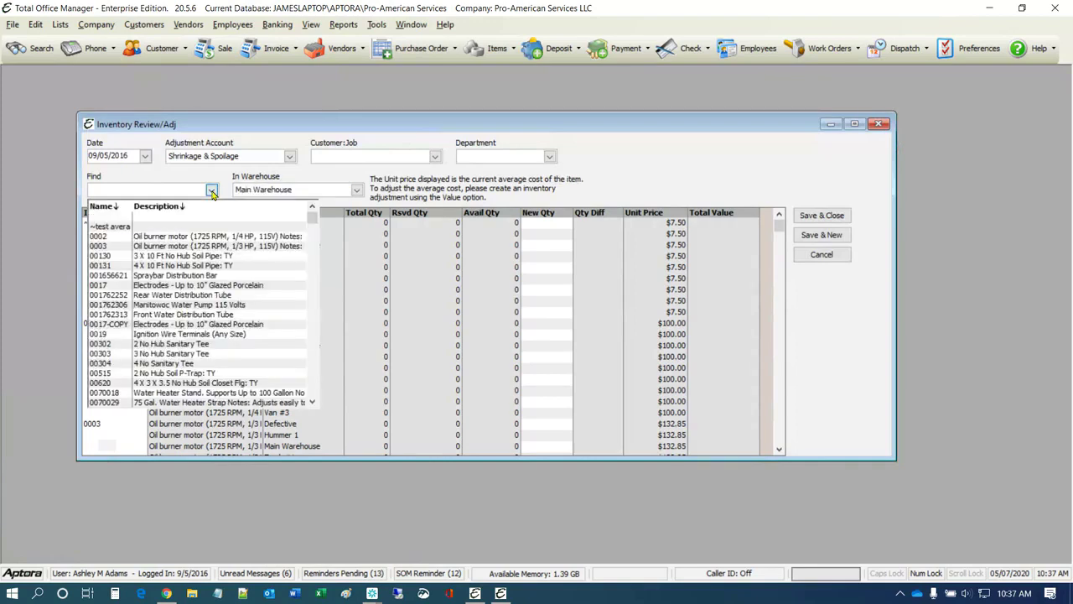
{"action": "left_click", "coordinate": [163, 246]}
{"action": "scroll", "coordinate": [324, 367], "scroll_direction": "down", "scroll_amount": 3}
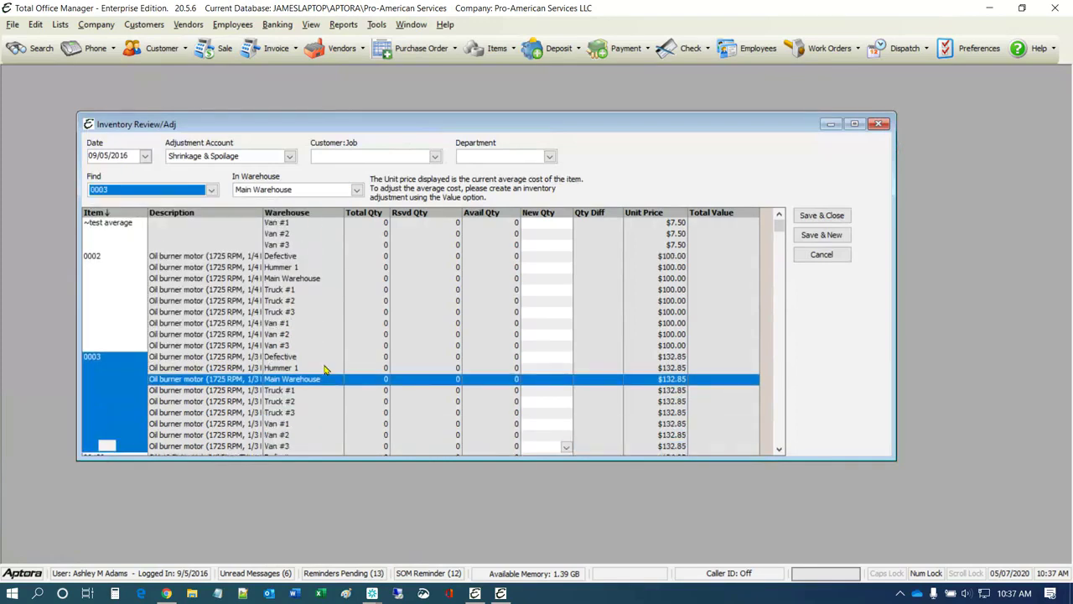
{"action": "scroll", "coordinate": [325, 369], "scroll_direction": "down", "scroll_amount": 2}
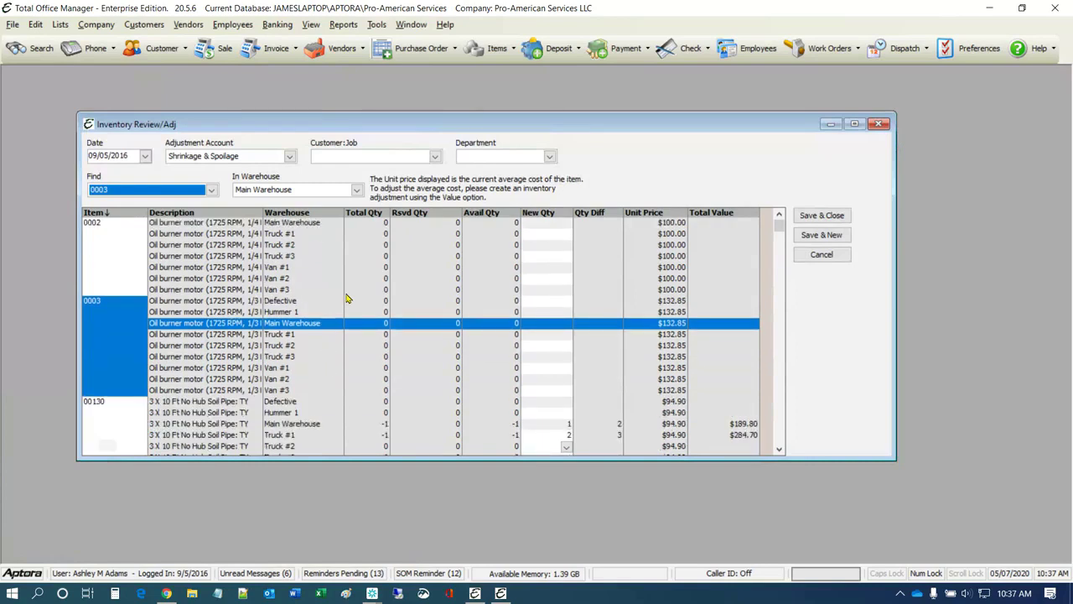
{"action": "scroll", "coordinate": [335, 318], "scroll_direction": "up", "scroll_amount": 4}
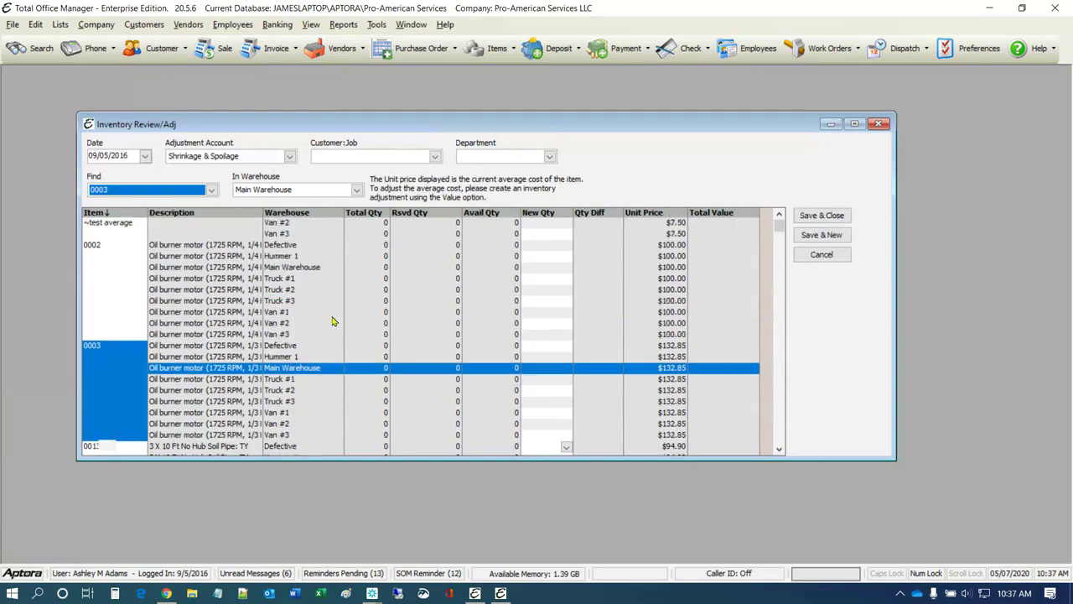
- Assign the adjustments to the Commercial HVAC Demand Service department and the customer 24 Hour Fitness - Corporate
{"action": "left_click", "coordinate": [549, 156]}
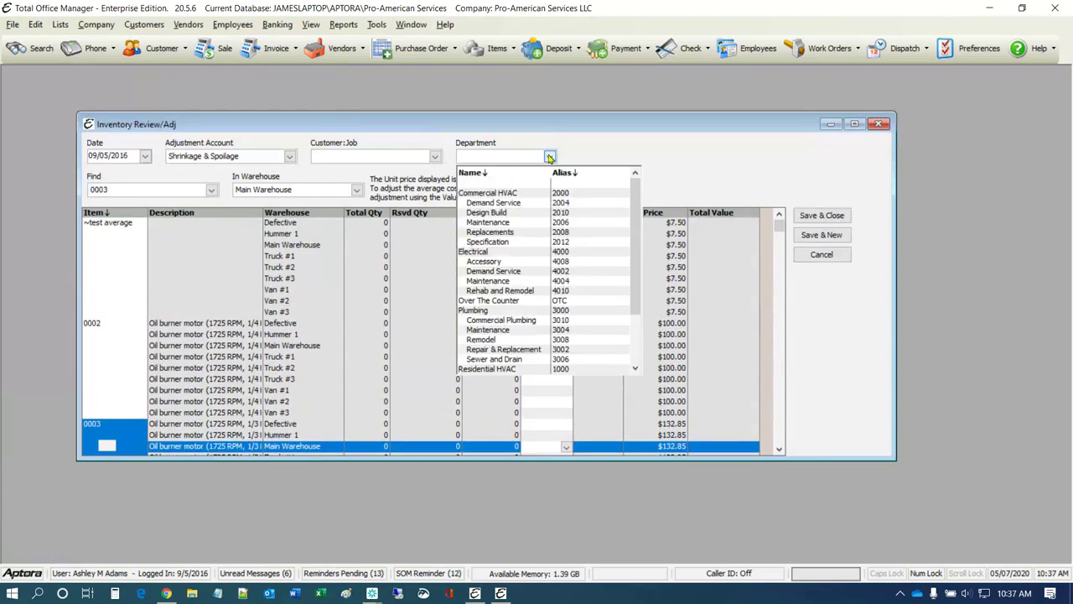
{"action": "left_click", "coordinate": [491, 203]}
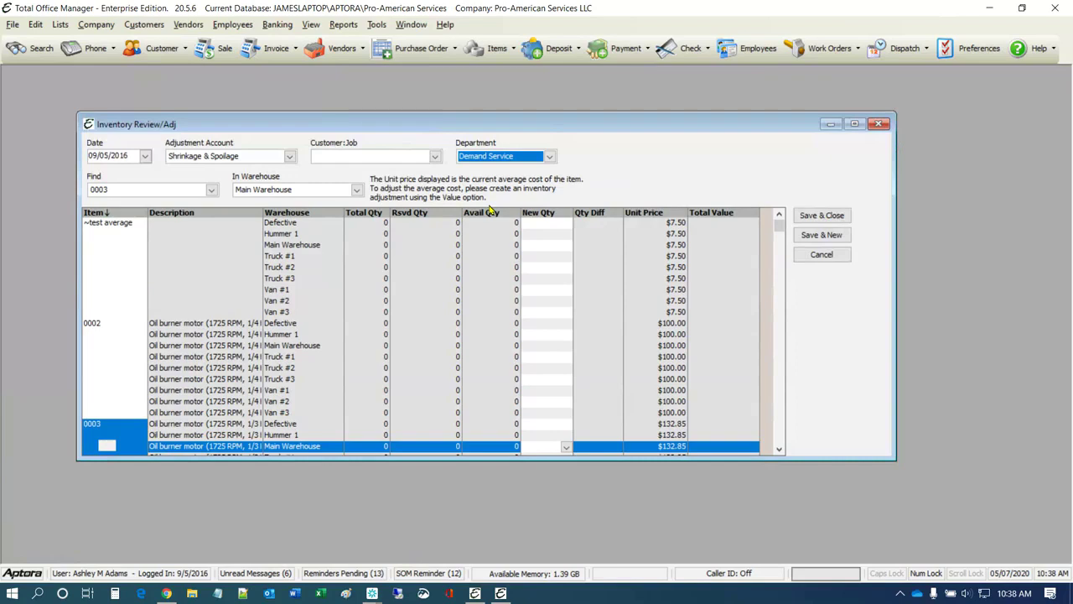
{"action": "left_click", "coordinate": [435, 157]}
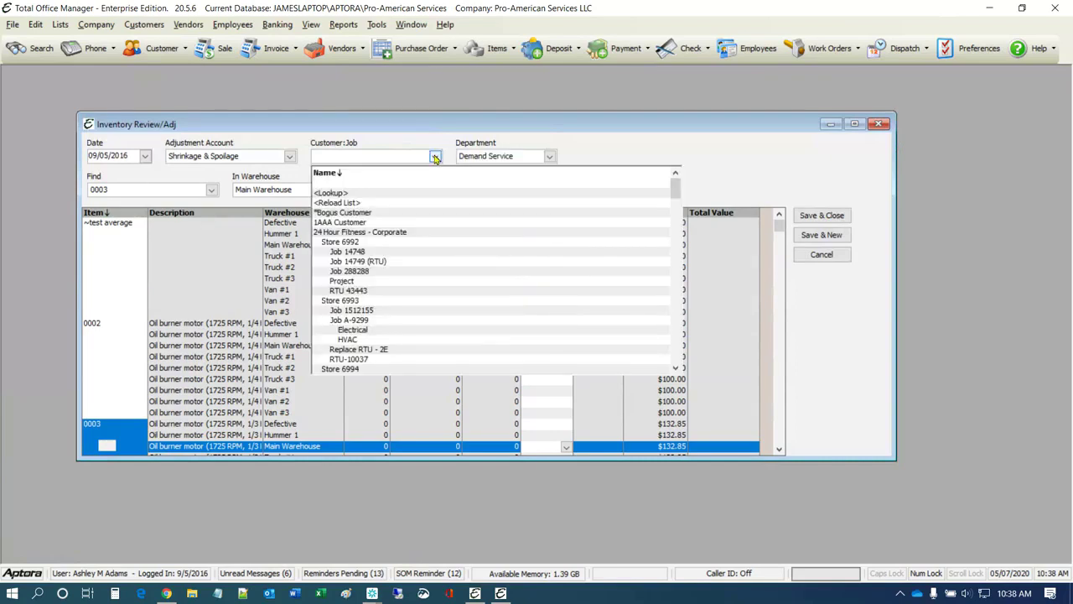
{"action": "left_click", "coordinate": [355, 235]}
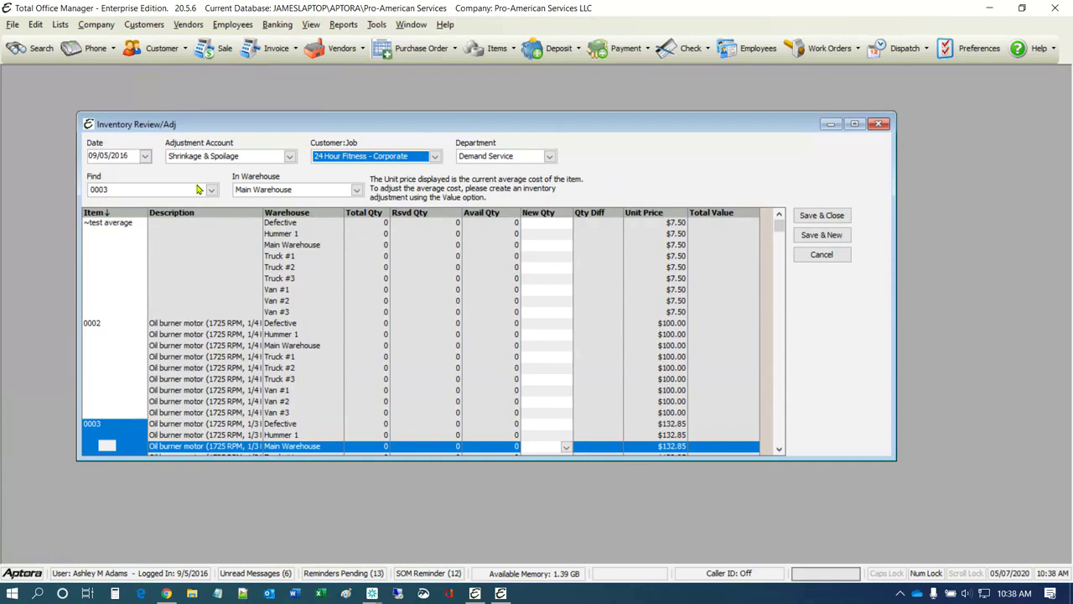
- Review the available adjustment accounts, selecting Shrinkage & Spoilage for the adjustments
{"action": "left_click", "coordinate": [289, 159]}
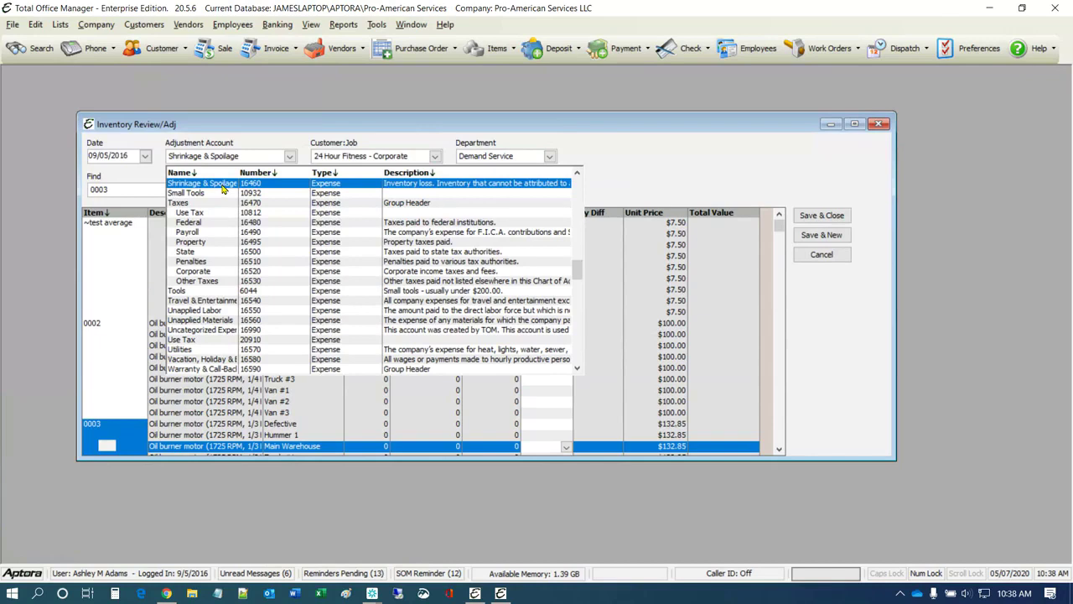
{"action": "left_click", "coordinate": [225, 184]}
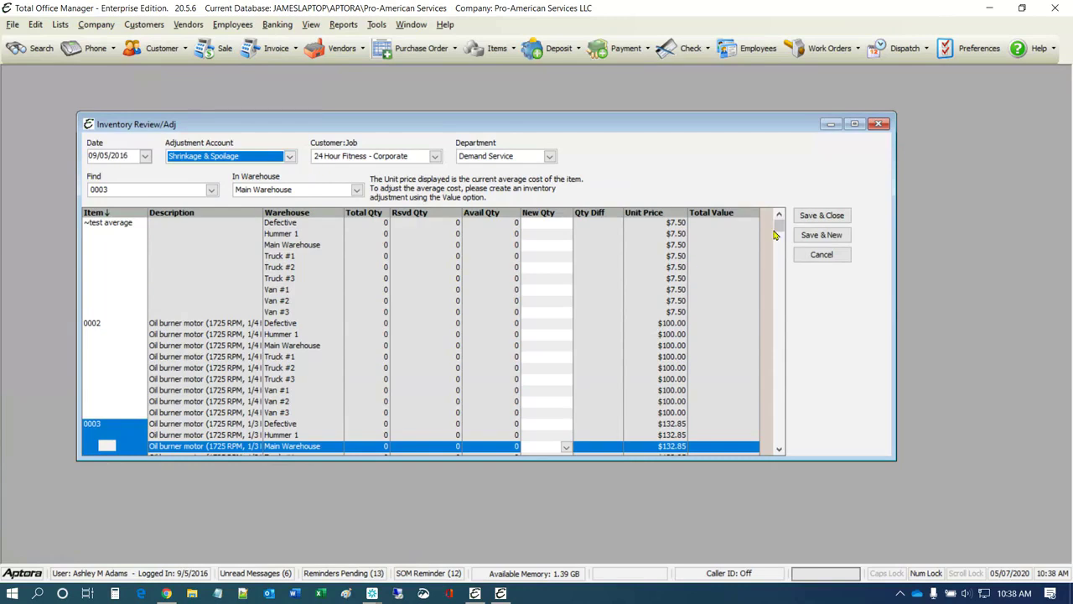
{"action": "scroll", "coordinate": [755, 252], "scroll_direction": "down", "scroll_amount": 7}
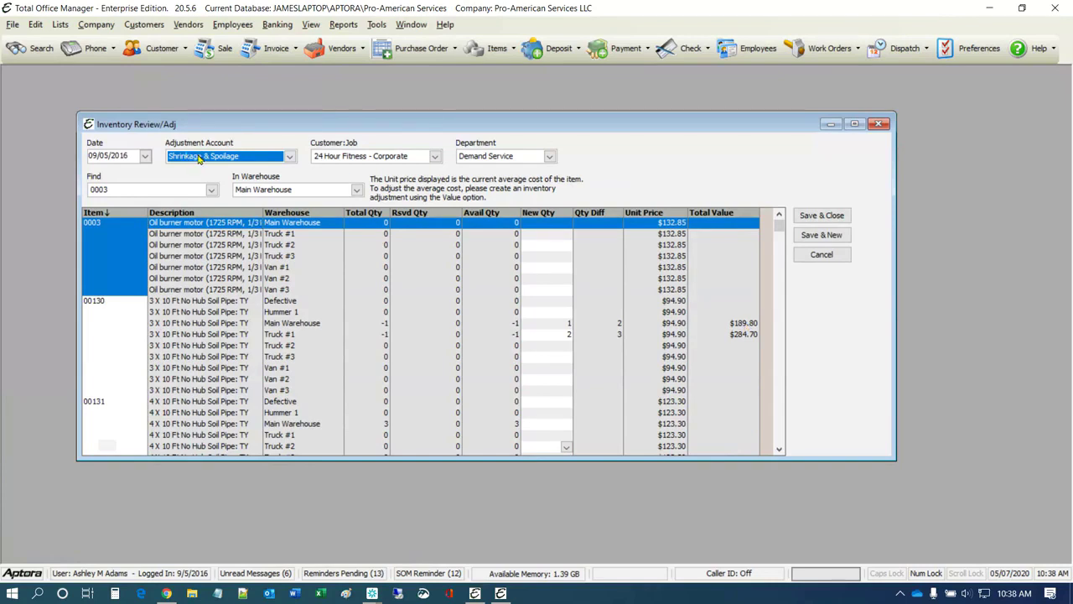
{"action": "left_click", "coordinate": [289, 158]}
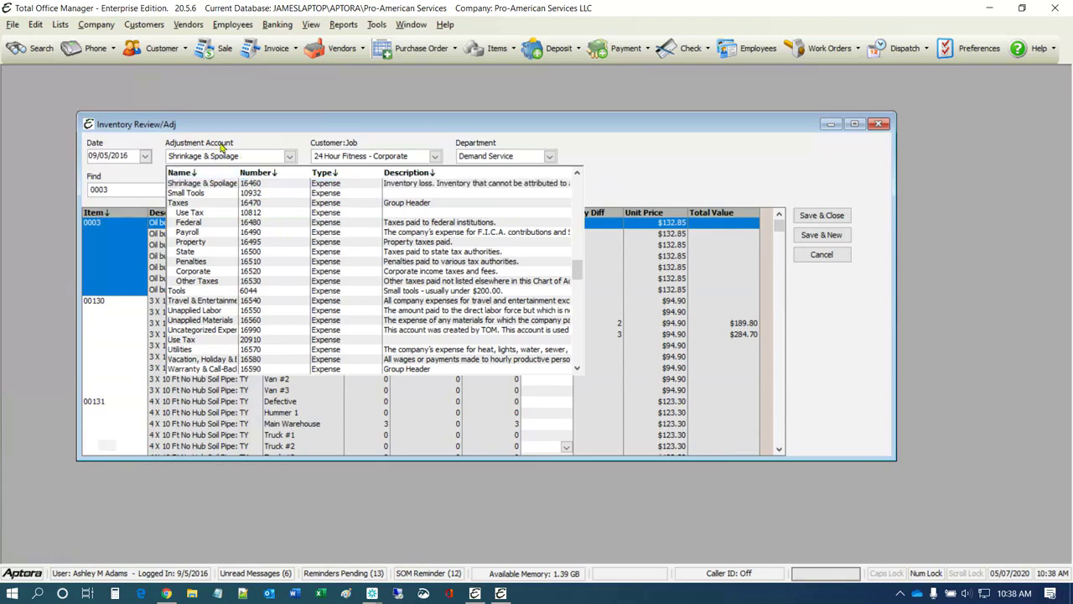
{"action": "left_click", "coordinate": [611, 151]}
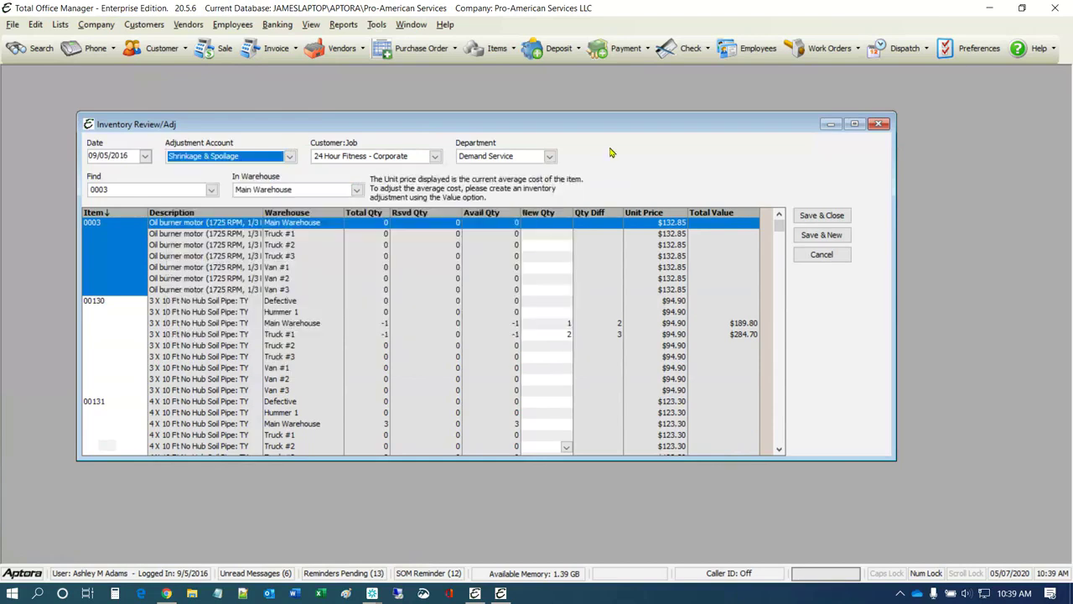
- Set the adjustments' customer job to Job 14749 (RTU) and the department to Replacements under Commercial HVAC
{"action": "left_click", "coordinate": [436, 158]}
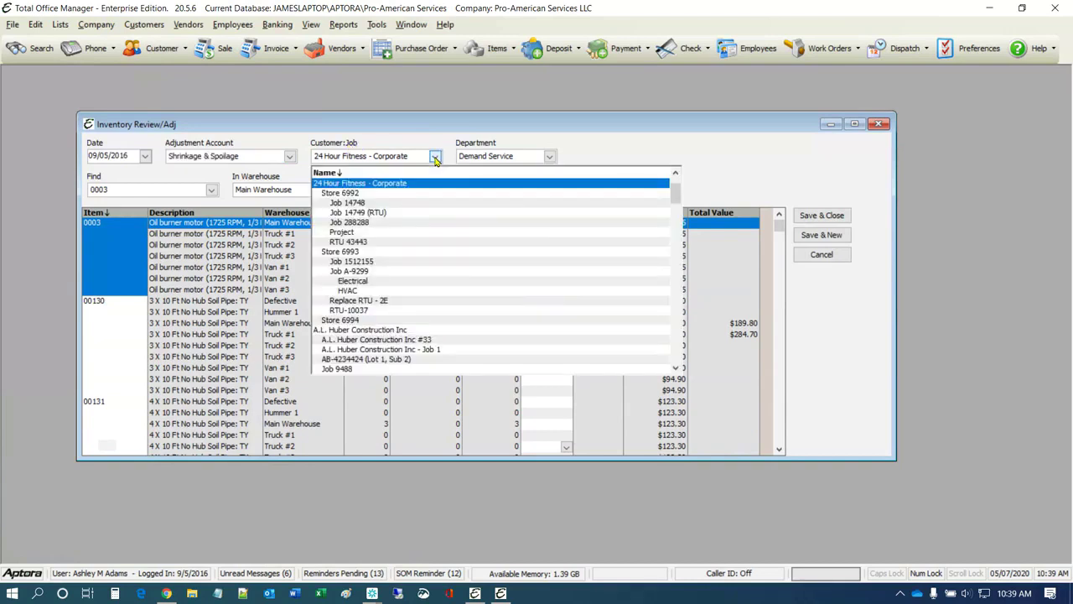
{"action": "left_click", "coordinate": [361, 213]}
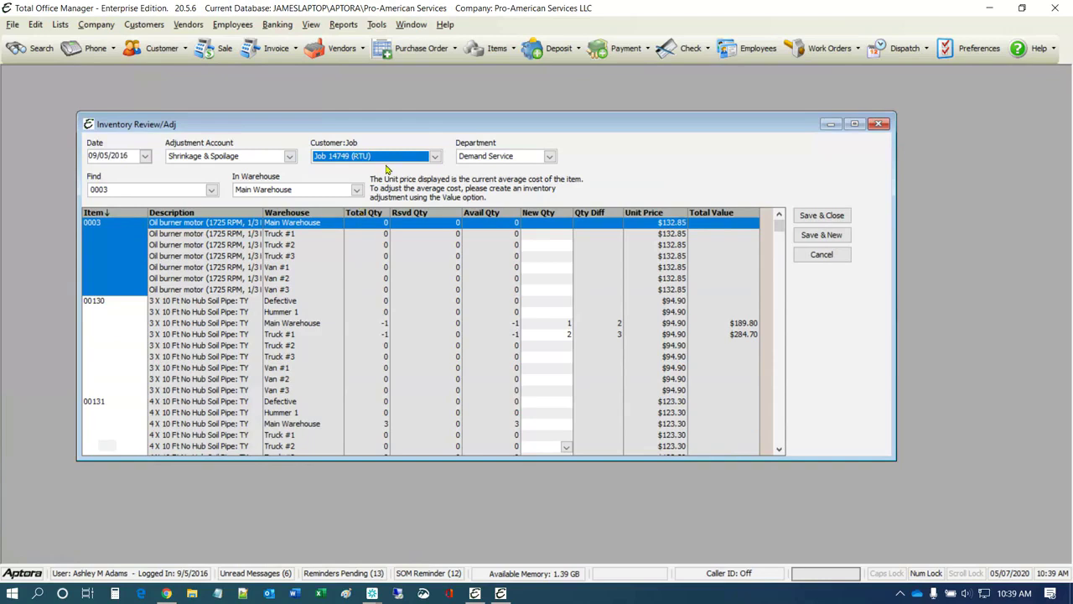
{"action": "left_click", "coordinate": [550, 155]}
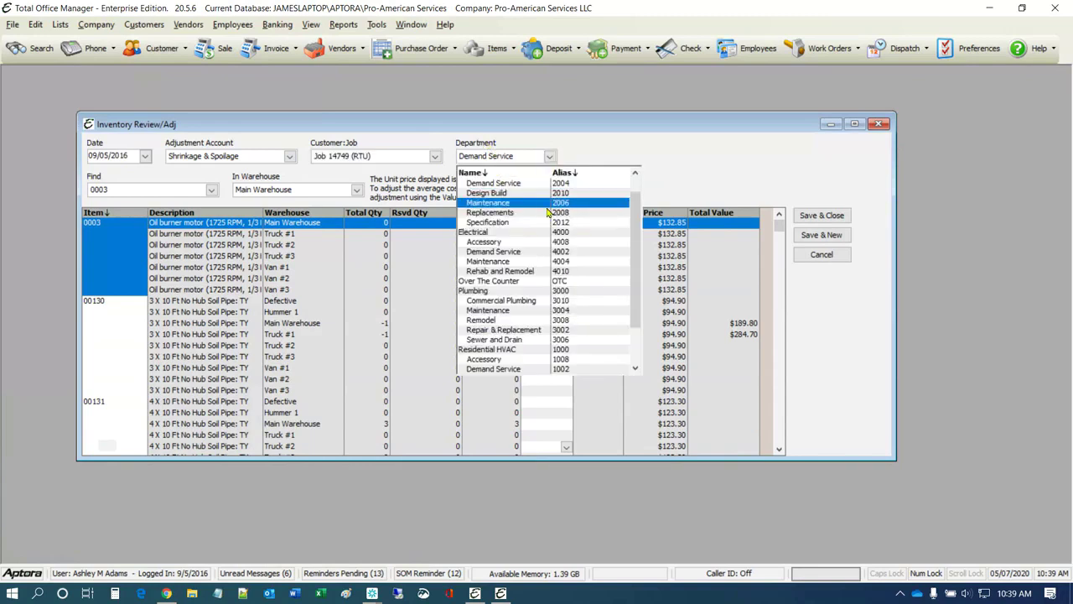
{"action": "scroll", "coordinate": [548, 215], "scroll_direction": "up", "scroll_amount": 1}
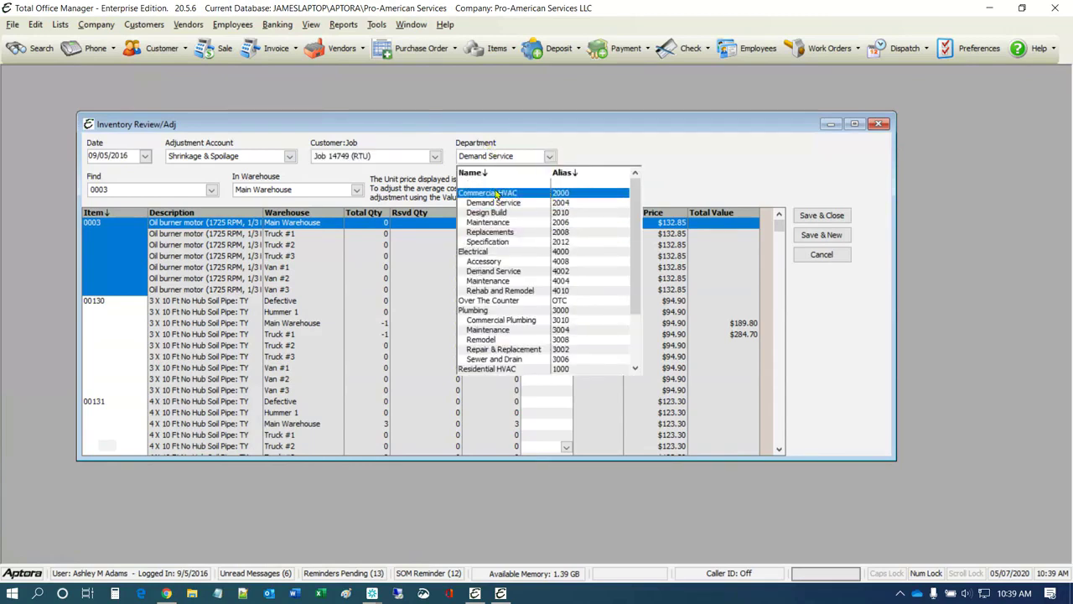
{"action": "left_click", "coordinate": [505, 236]}
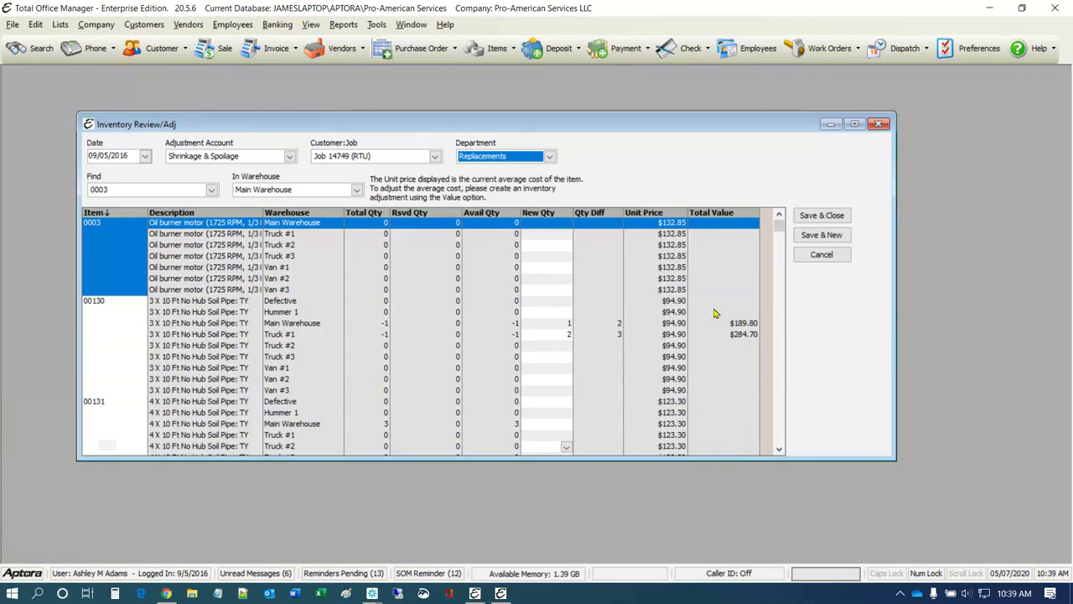
- Save and close the inventory adjustments, applying the chosen customer job and department to all of them
{"action": "left_click", "coordinate": [186, 147]}
{"action": "left_click", "coordinate": [832, 215]}
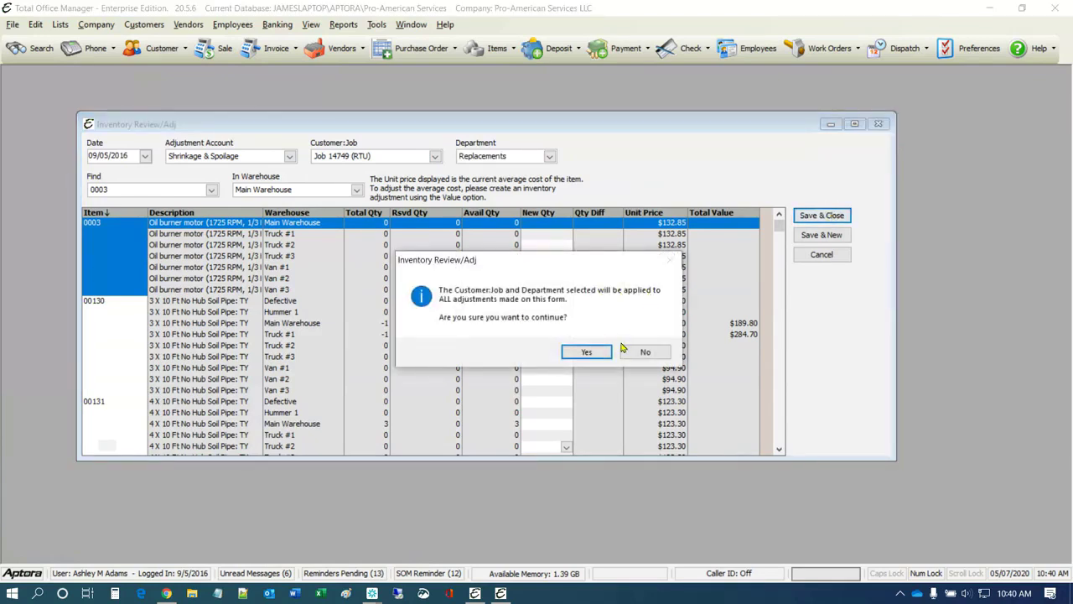
{"action": "left_click", "coordinate": [579, 353]}
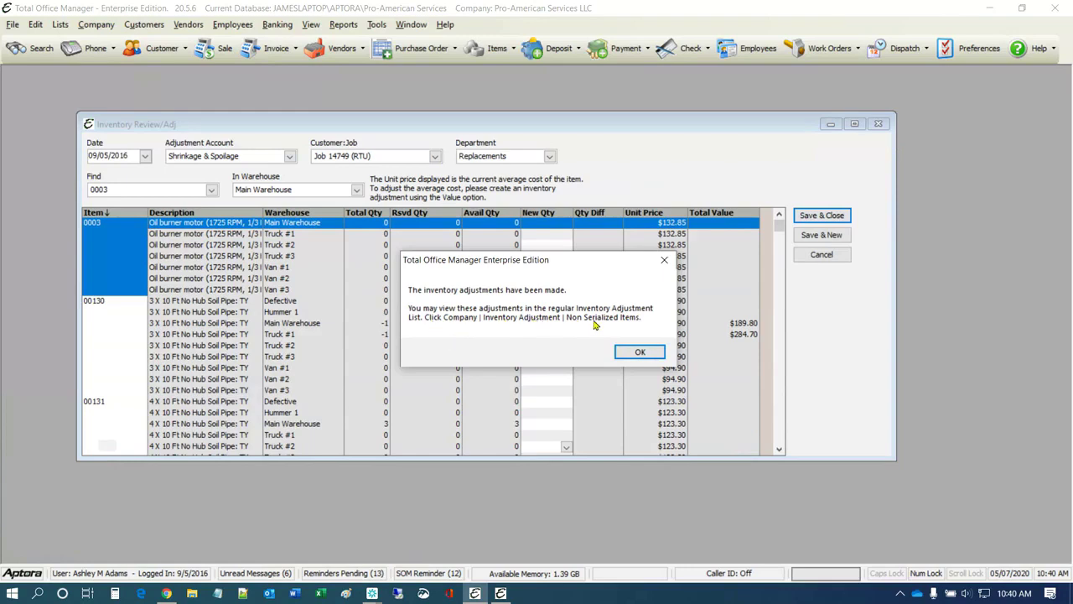
{"action": "left_click", "coordinate": [641, 352]}
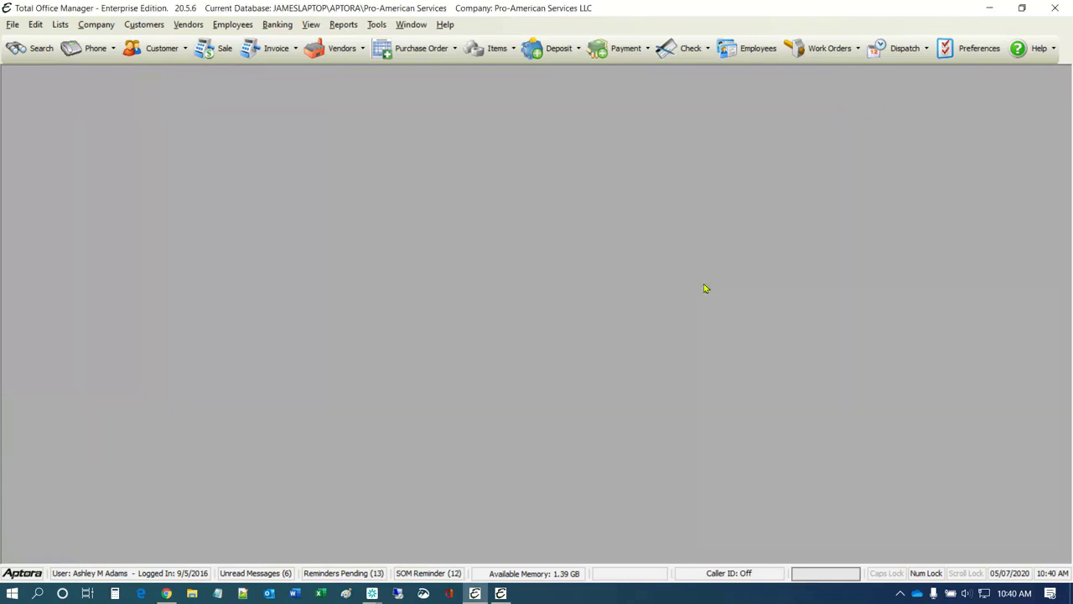
- Open the adjustment list for non-serialized items and enlarge its window to about the full workspace width
{"action": "left_click", "coordinate": [95, 25]}
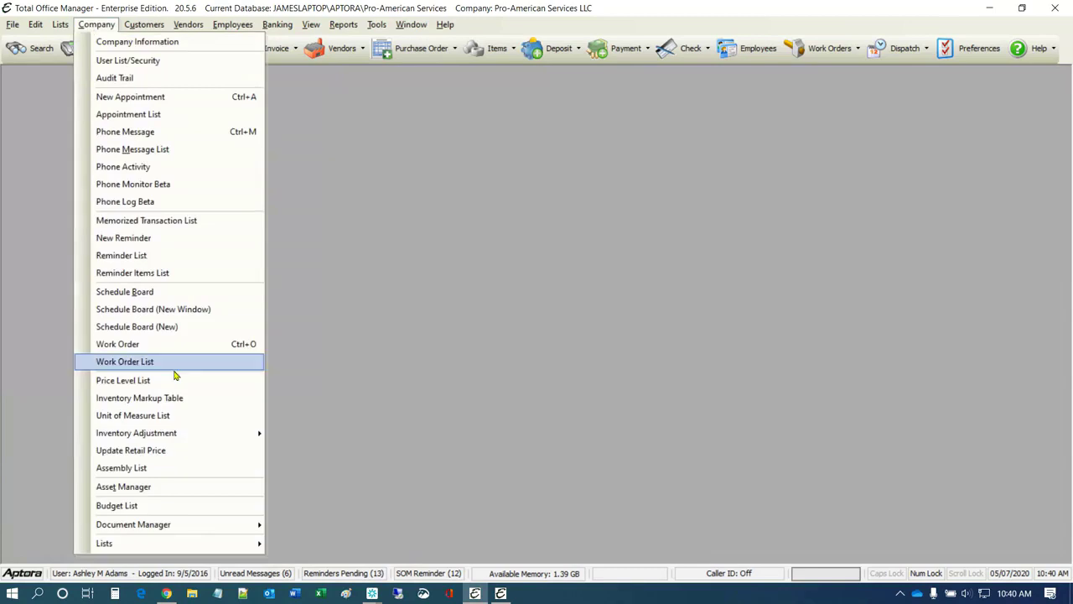
{"action": "mouse_move", "coordinate": [227, 433]}
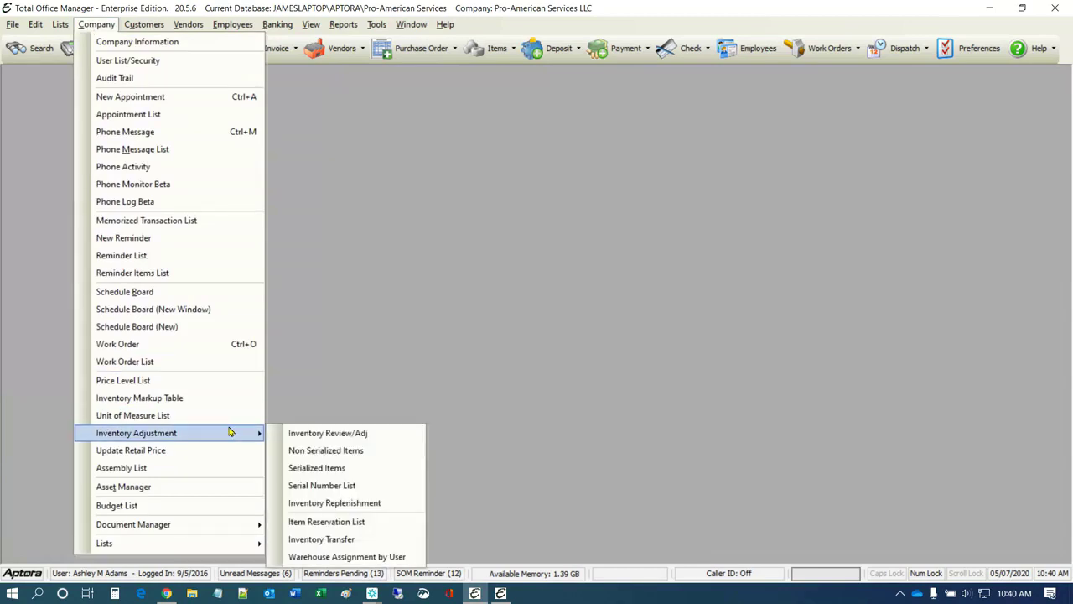
{"action": "left_click", "coordinate": [365, 453]}
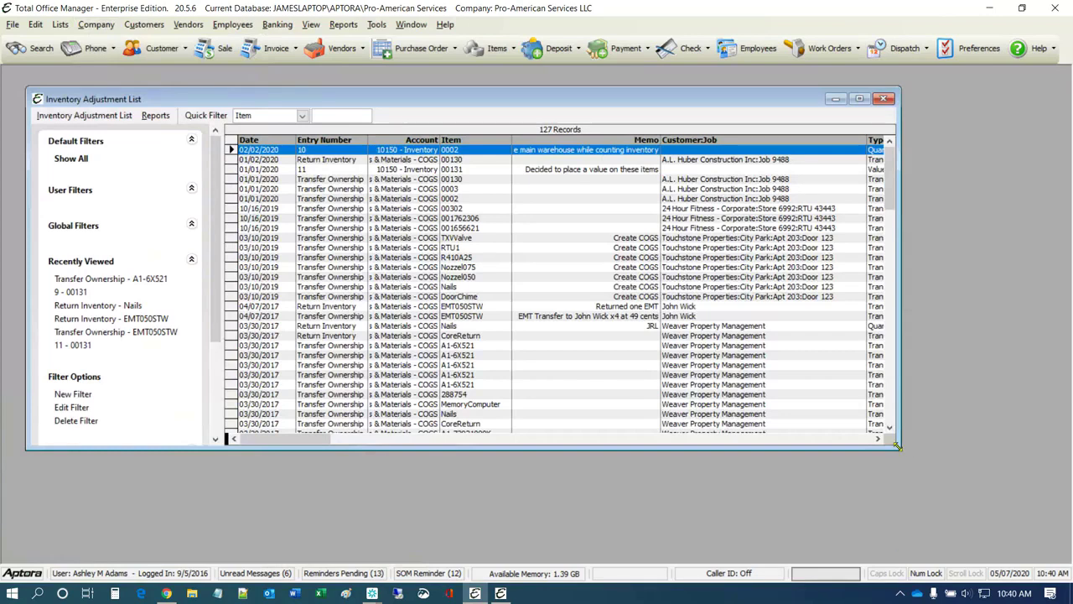
{"action": "left_click_drag", "start_coordinate": [899, 447], "coordinate": [1025, 505]}
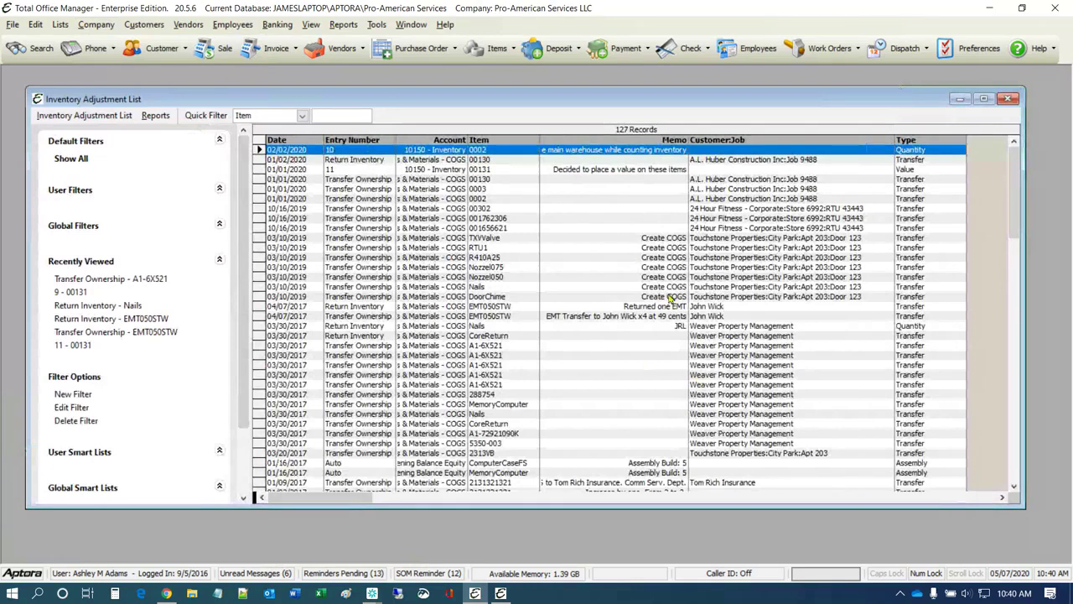
- Open the 02/02/2020 adjustment for item 0002, review its memo, unit price and after-adjustment item info, and close it without saving
{"action": "double_click", "coordinate": [476, 148]}
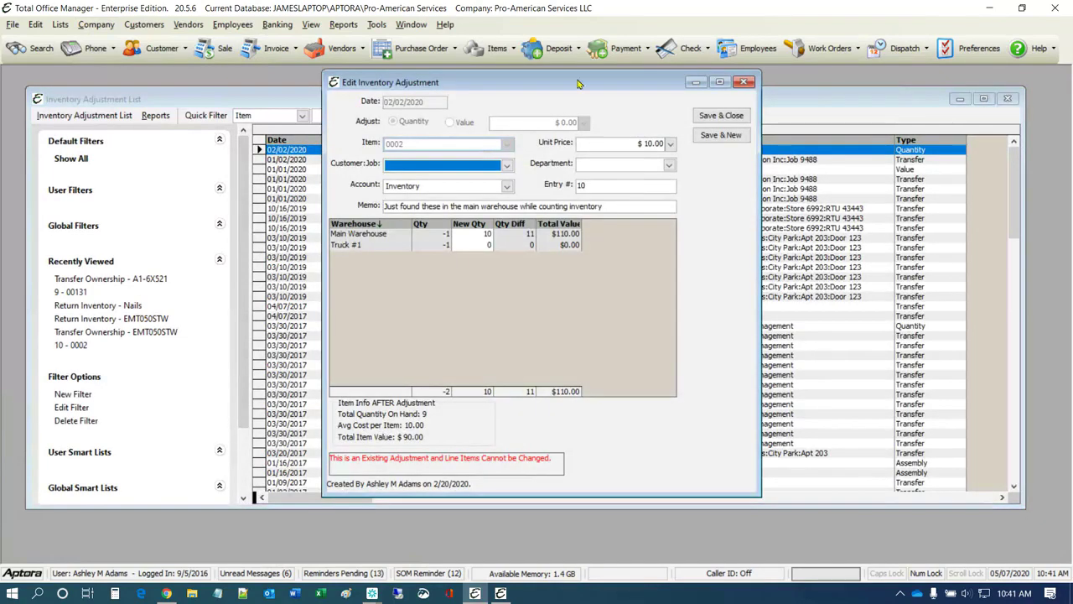
{"action": "left_click_drag", "start_coordinate": [577, 84], "coordinate": [501, 124]}
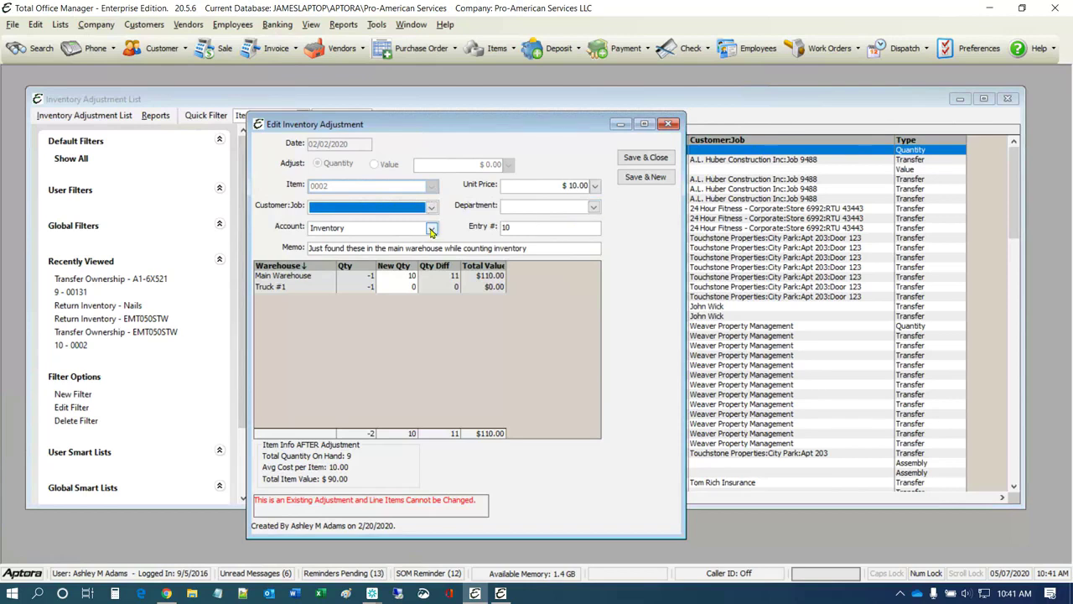
{"action": "left_click", "coordinate": [546, 247]}
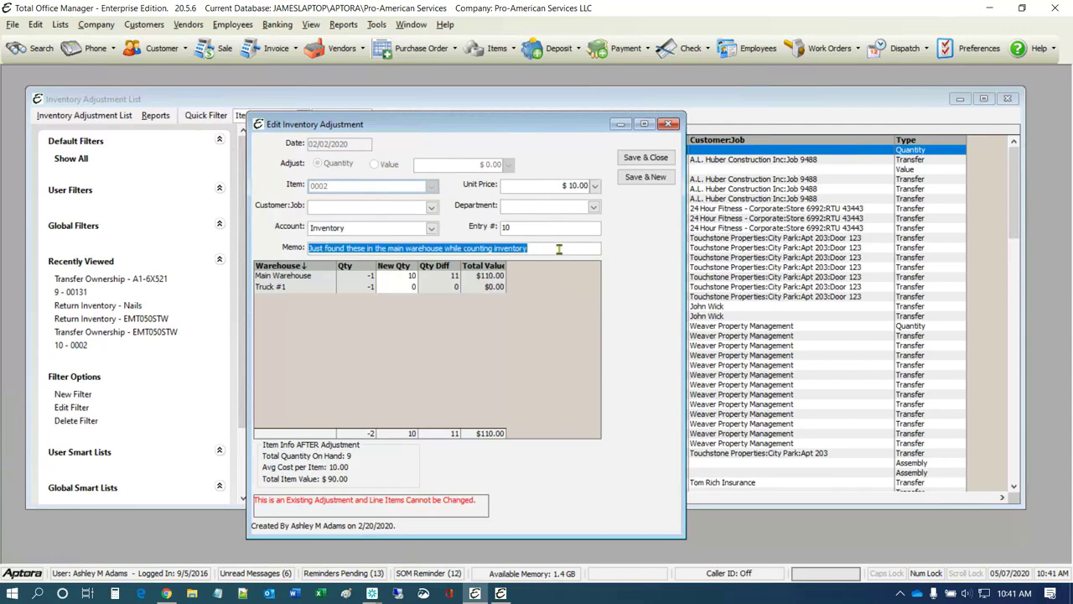
{"action": "left_click", "coordinate": [557, 248]}
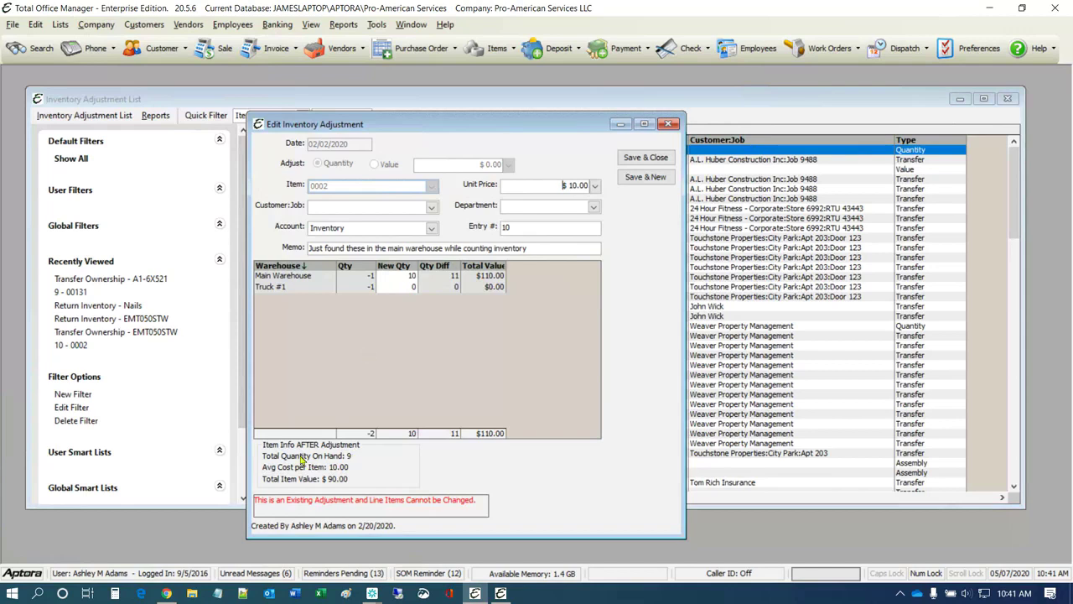
{"action": "mouse_move", "coordinate": [327, 447]}
{"action": "mouse_move", "coordinate": [352, 460]}
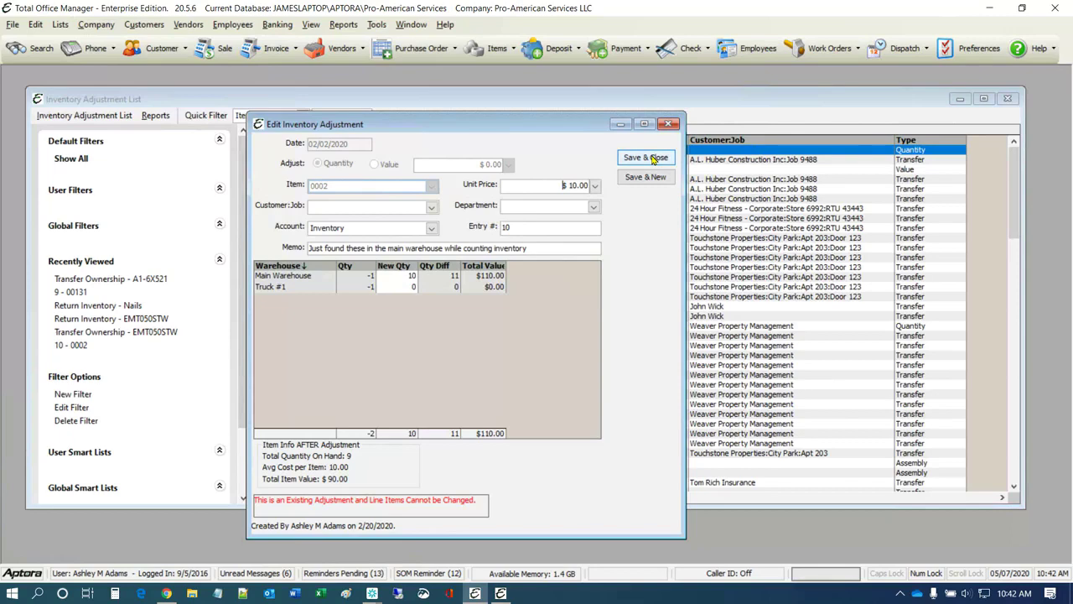
{"action": "left_click", "coordinate": [670, 125]}
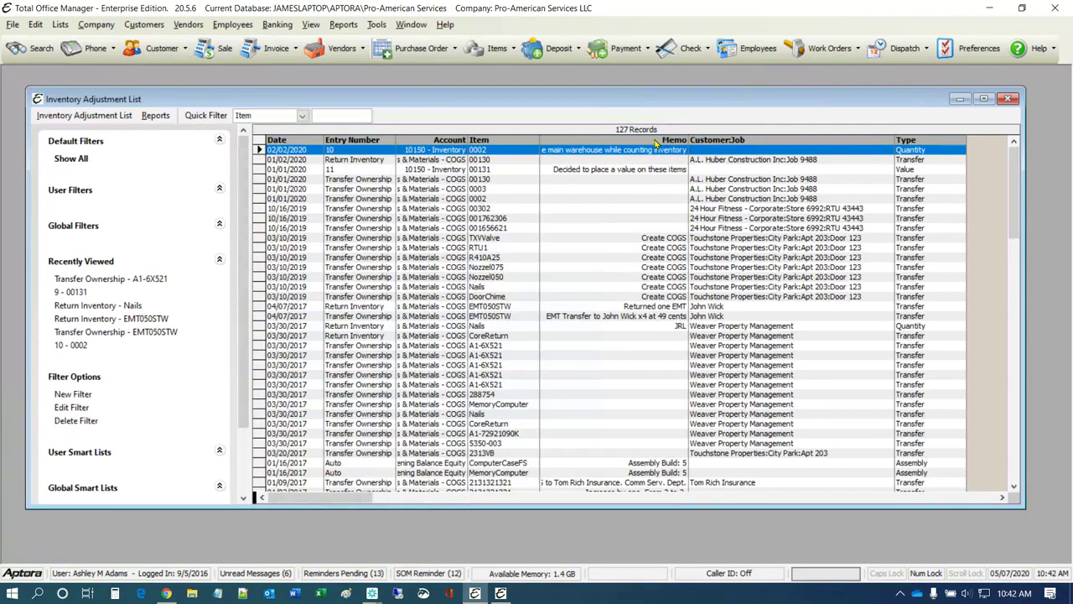
- Look through the older inventory adjustments and examine the actions available for a Transfer Ownership entry
{"action": "scroll", "coordinate": [437, 340], "scroll_direction": "down", "scroll_amount": 3}
{"action": "scroll", "coordinate": [437, 340], "scroll_direction": "down", "scroll_amount": 5}
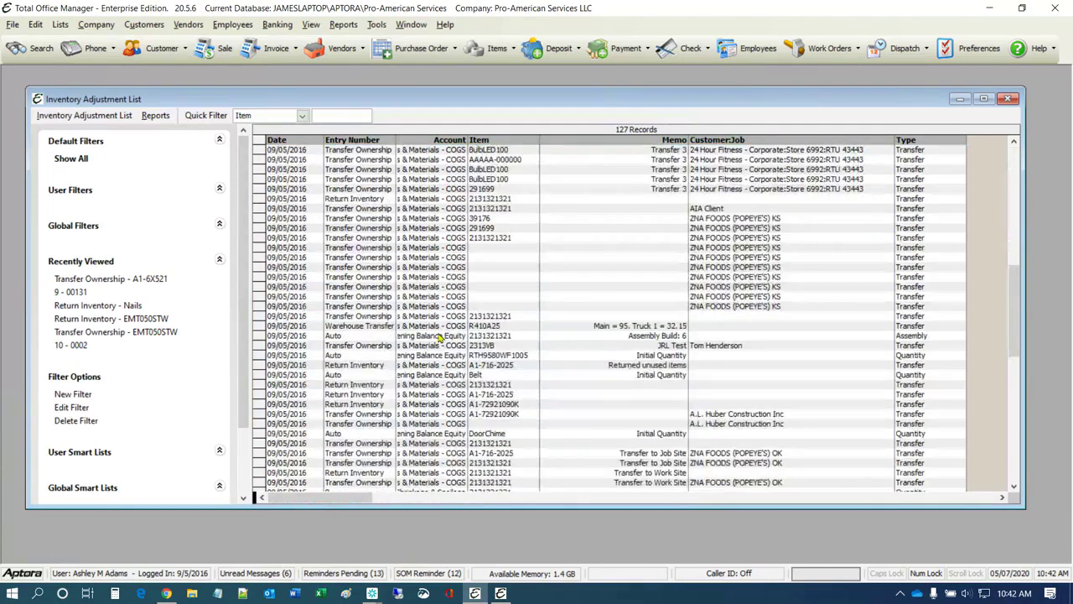
{"action": "right_click", "coordinate": [364, 232]}
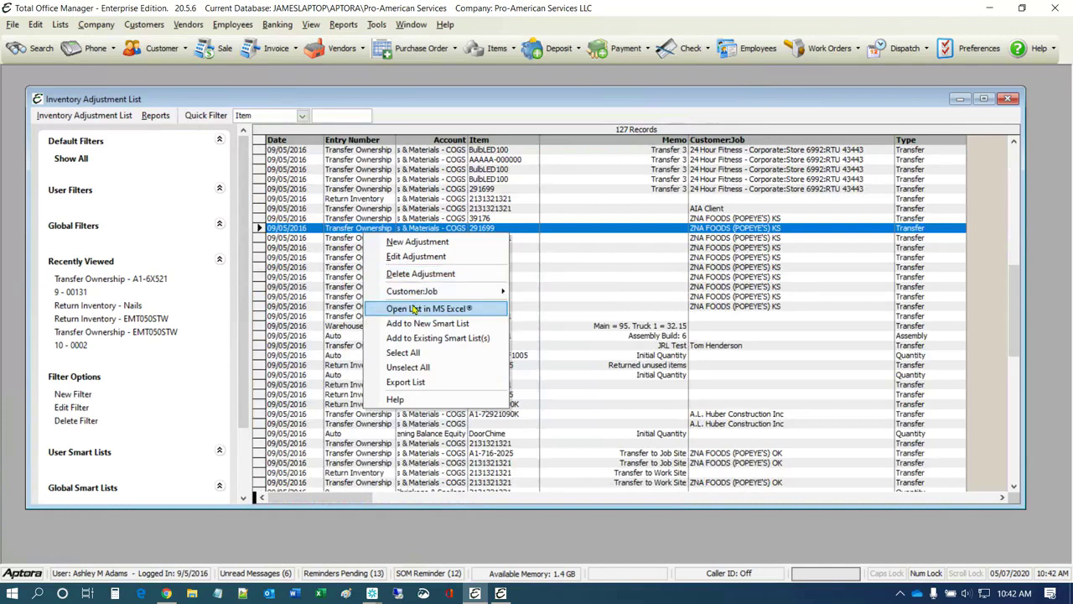
{"action": "left_click", "coordinate": [367, 191]}
{"action": "left_click", "coordinate": [343, 24]}
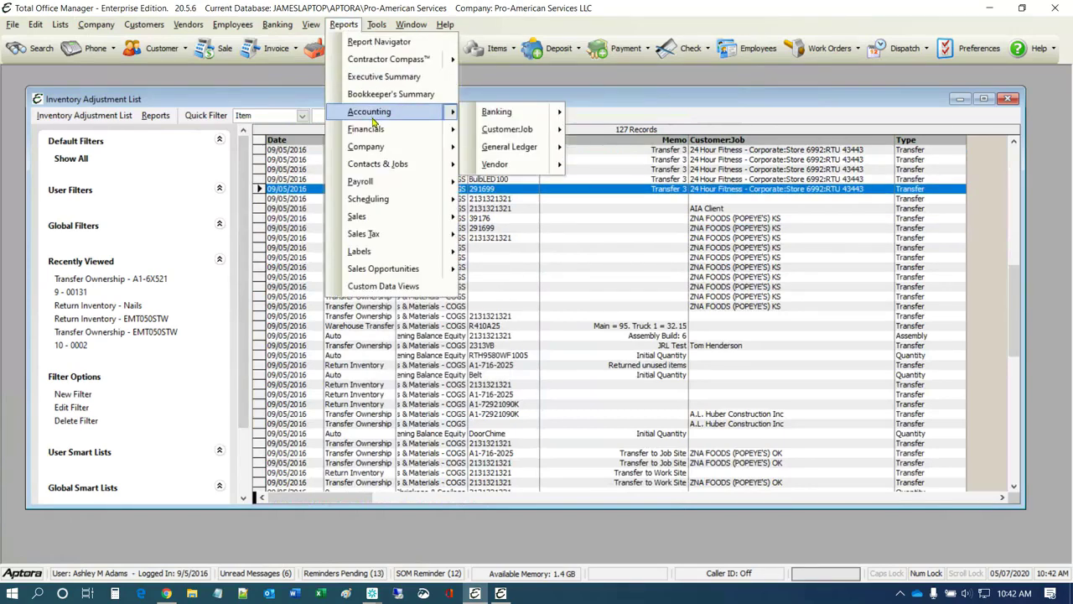
{"action": "left_click", "coordinate": [301, 228]}
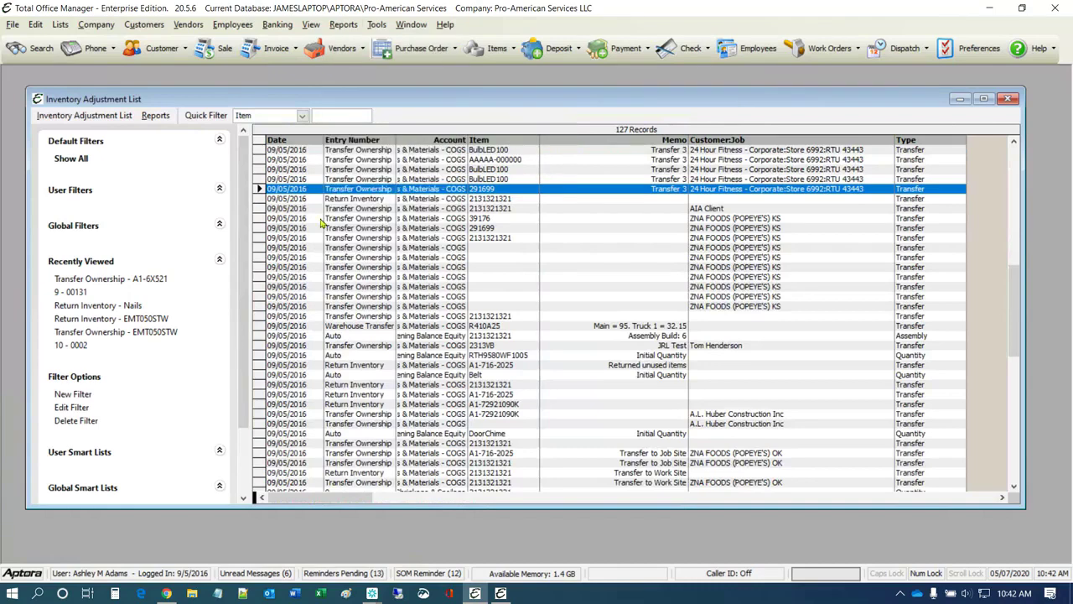
{"action": "left_click", "coordinate": [364, 221]}
{"action": "right_click", "coordinate": [364, 220]}
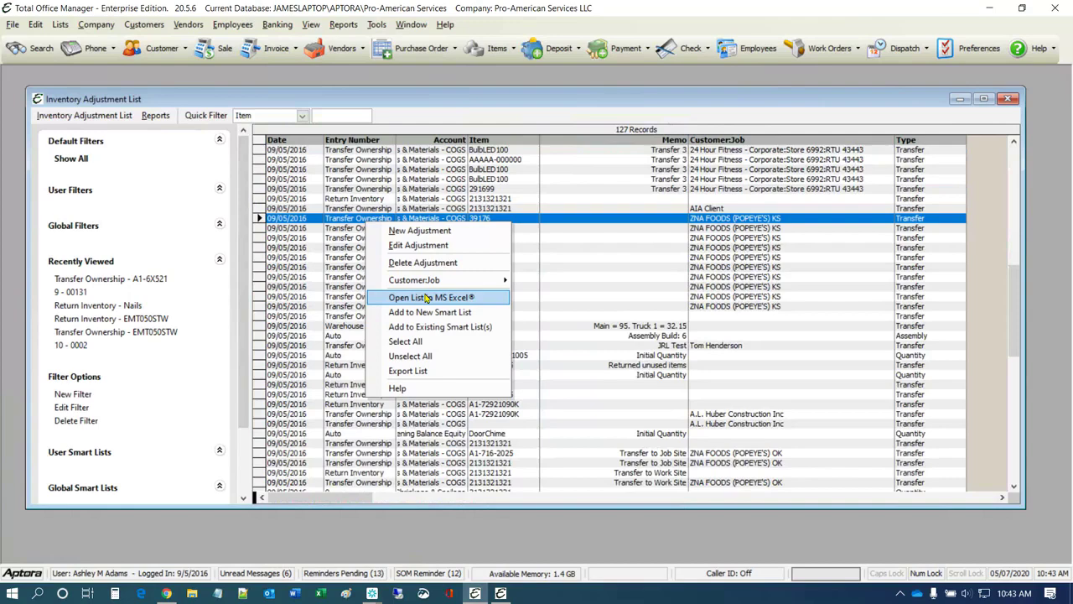
- Preview the printed report of the inventory adjustment list and close the preview
{"action": "left_click", "coordinate": [154, 117]}
{"action": "left_click", "coordinate": [164, 130]}
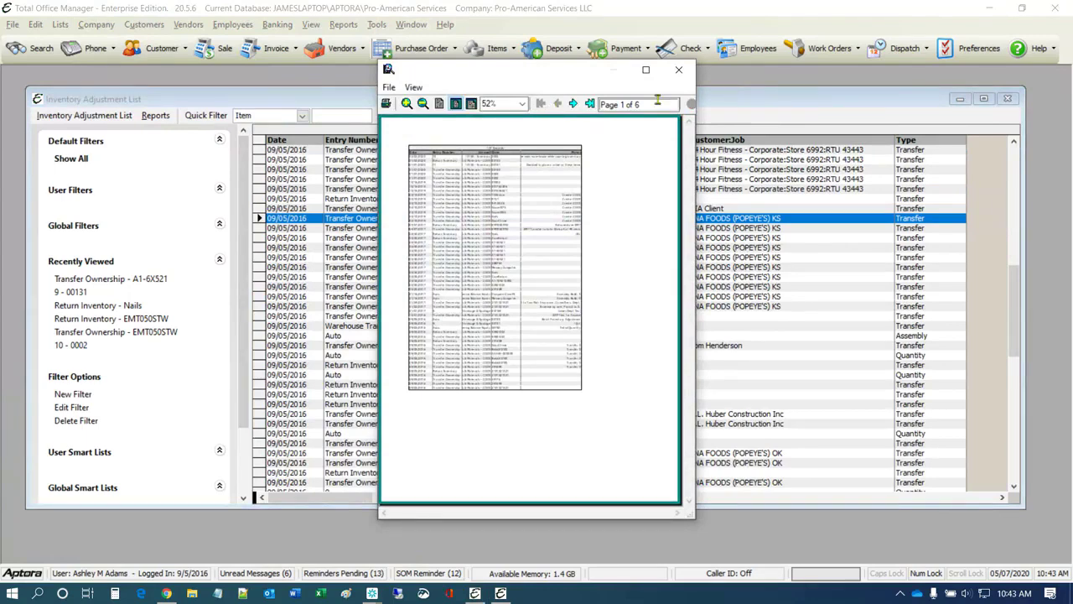
{"action": "left_click", "coordinate": [679, 70]}
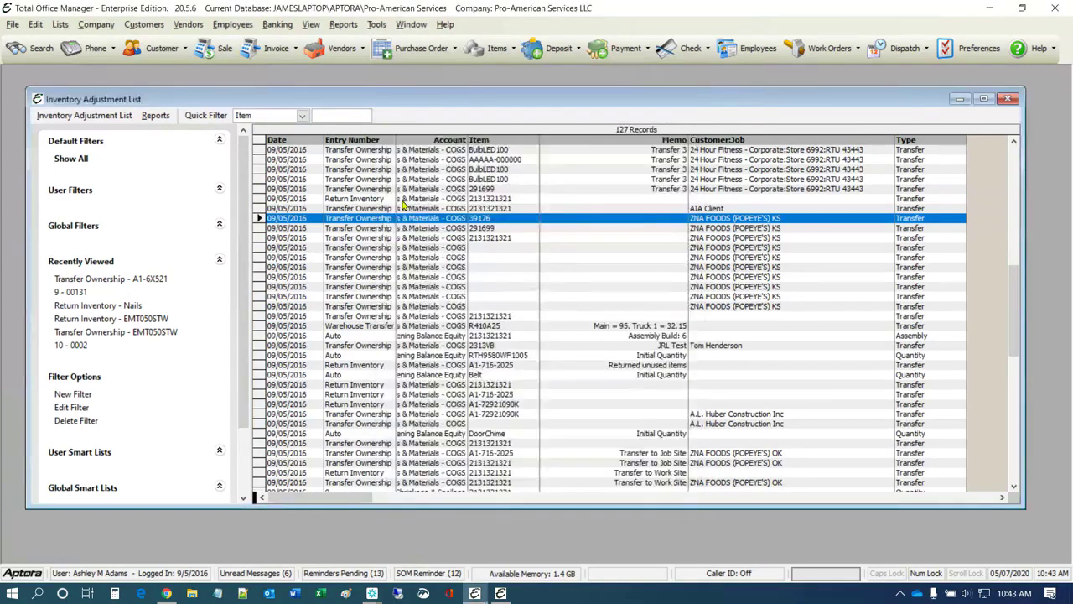
- Examine the customer job actions offered for the BulbLED100 transfer adjustment
{"action": "right_click", "coordinate": [396, 181]}
{"action": "mouse_move", "coordinate": [495, 243]}
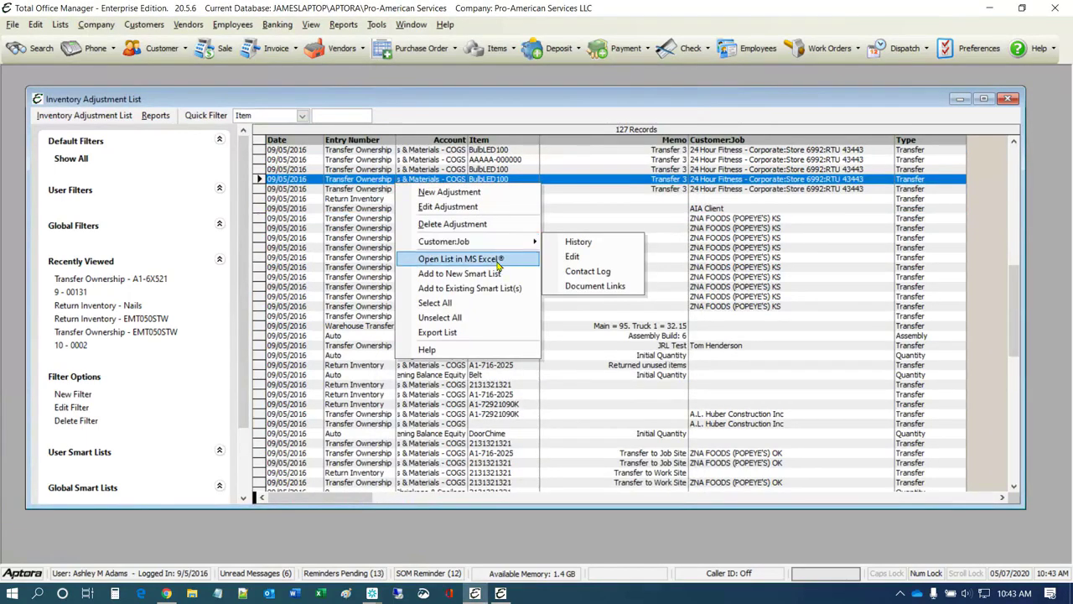
{"action": "left_click", "coordinate": [333, 239]}
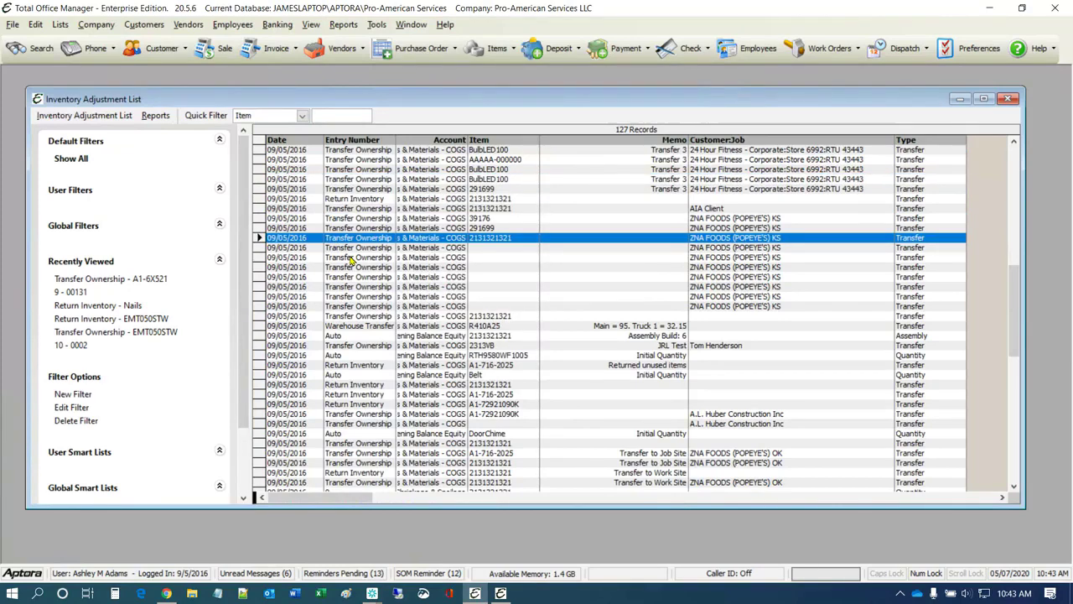
- Check the company utilities for the data import and export options, and return to the adjustment list
{"action": "left_click", "coordinate": [9, 25]}
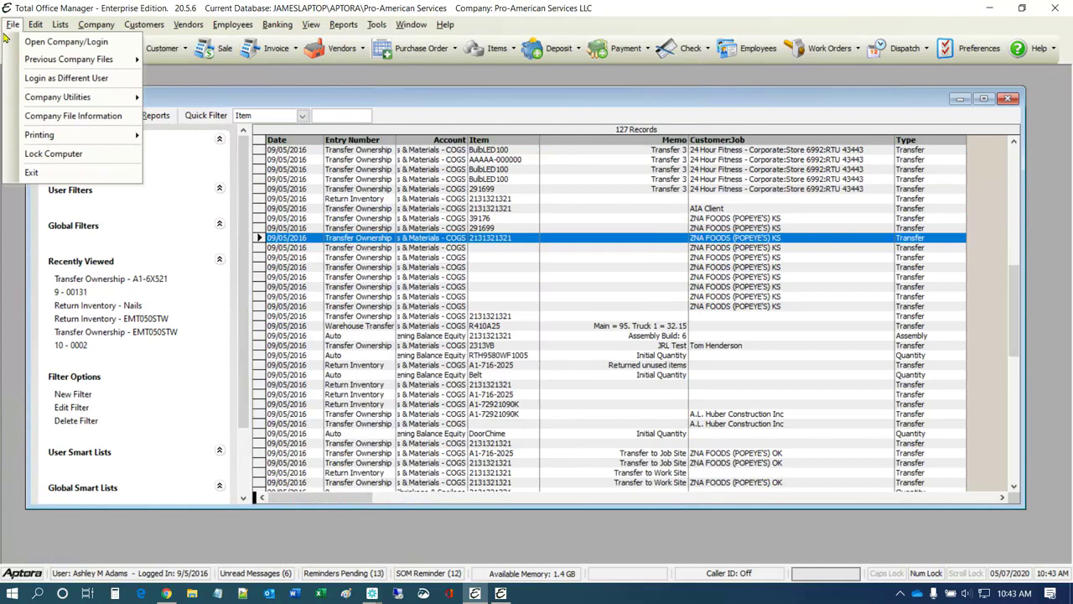
{"action": "mouse_move", "coordinate": [30, 97]}
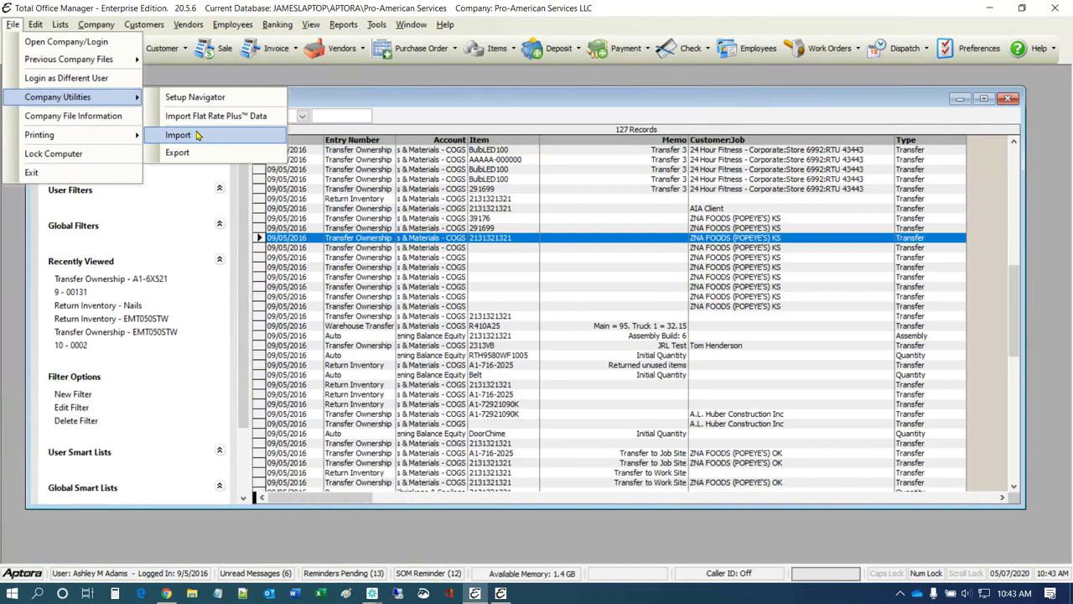
{"action": "left_click", "coordinate": [432, 273]}
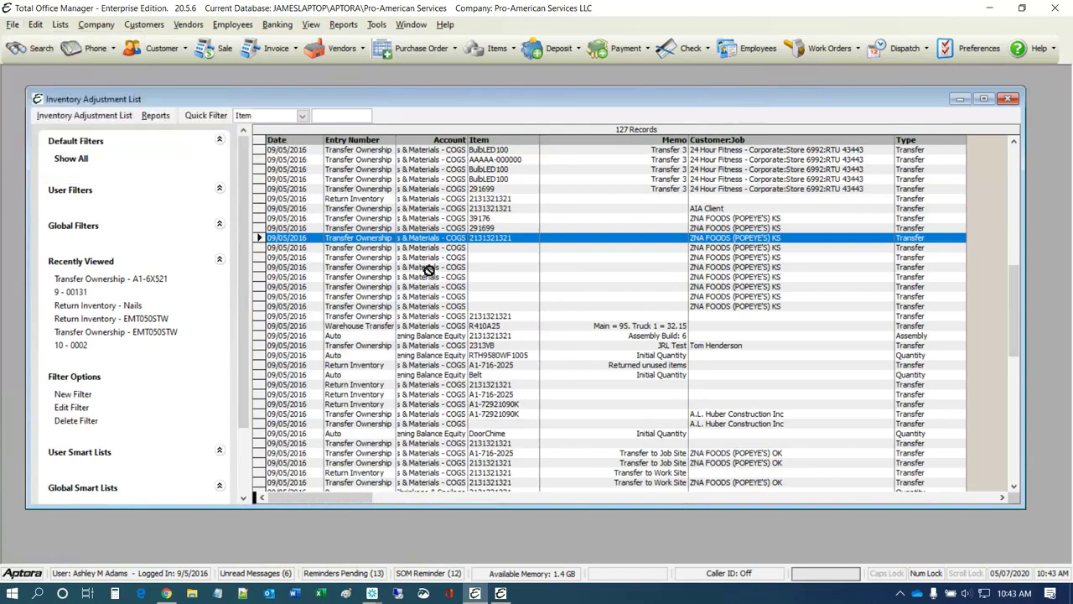
{"action": "left_click", "coordinate": [383, 269]}
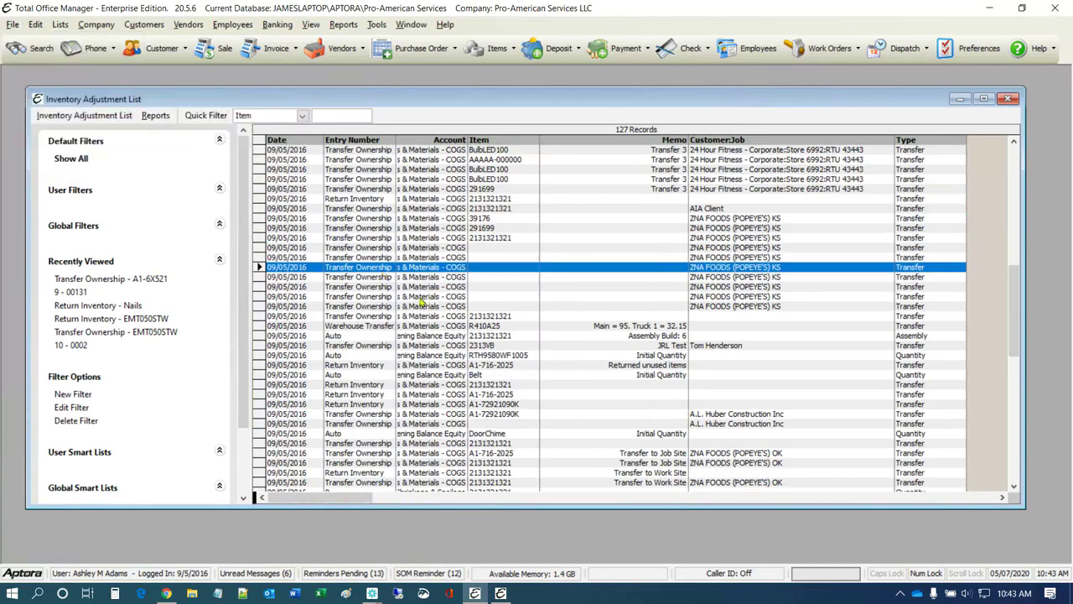
- Start a new inventory adjustment from the list and move its form clear of the window's upper edge
{"action": "scroll", "coordinate": [422, 303], "scroll_direction": "down", "scroll_amount": 3}
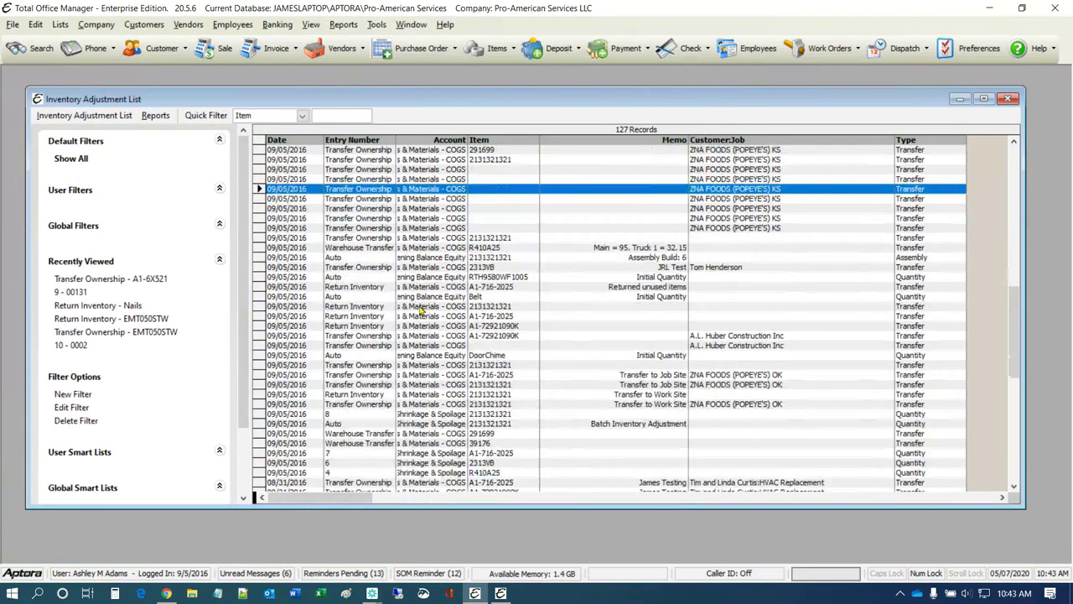
{"action": "scroll", "coordinate": [421, 310], "scroll_direction": "down", "scroll_amount": 5}
{"action": "right_click", "coordinate": [448, 239]}
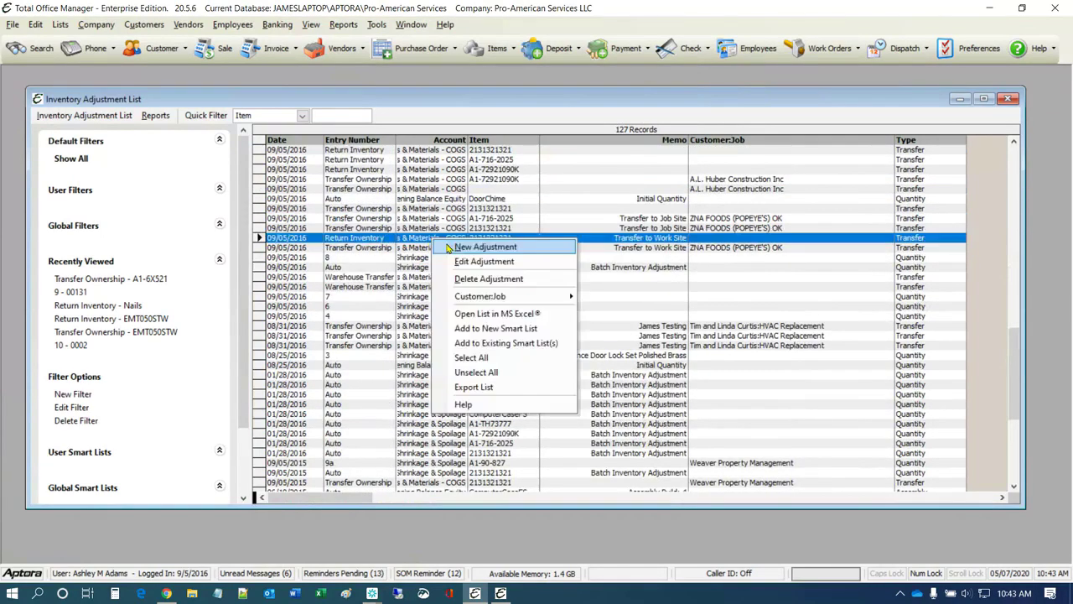
{"action": "left_click", "coordinate": [458, 247]}
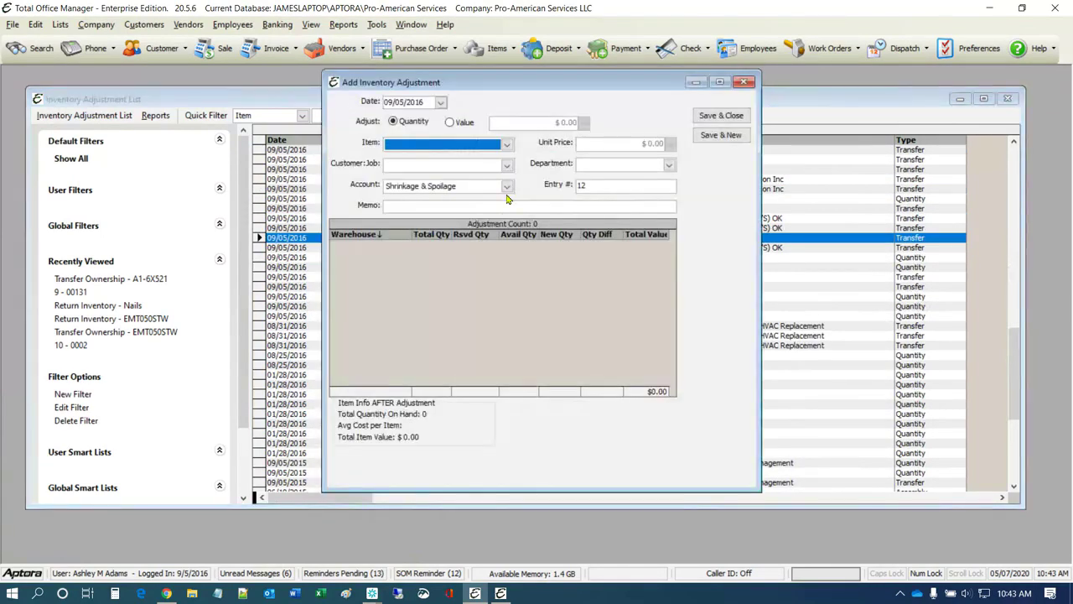
{"action": "left_click_drag", "start_coordinate": [553, 82], "coordinate": [540, 158]}
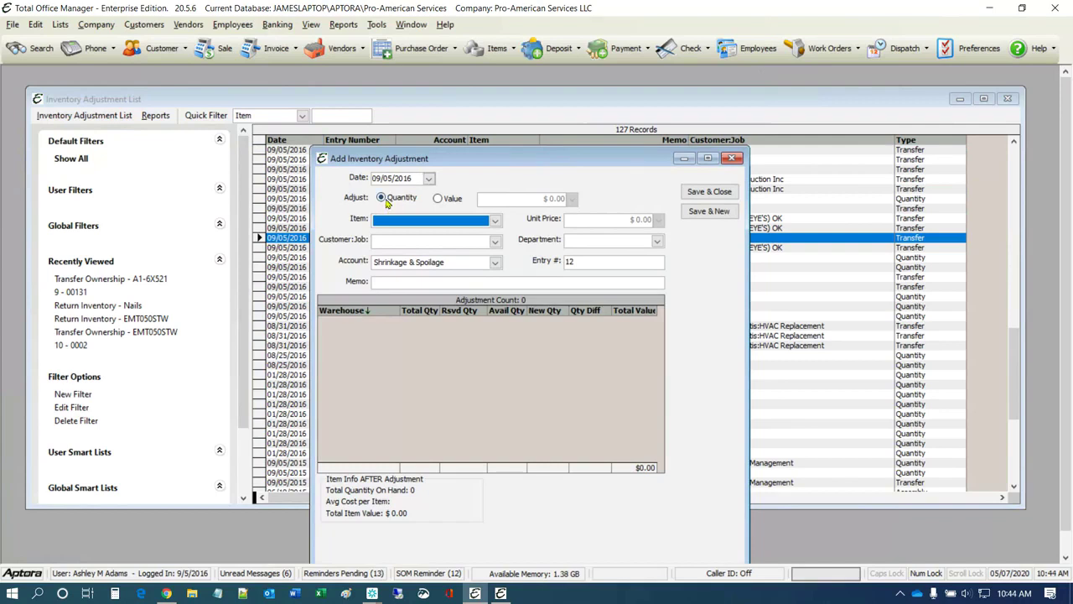
- Compare the Value and Quantity adjustment types, keep Quantity, and select item 0017-COPY
{"action": "left_click", "coordinate": [436, 204]}
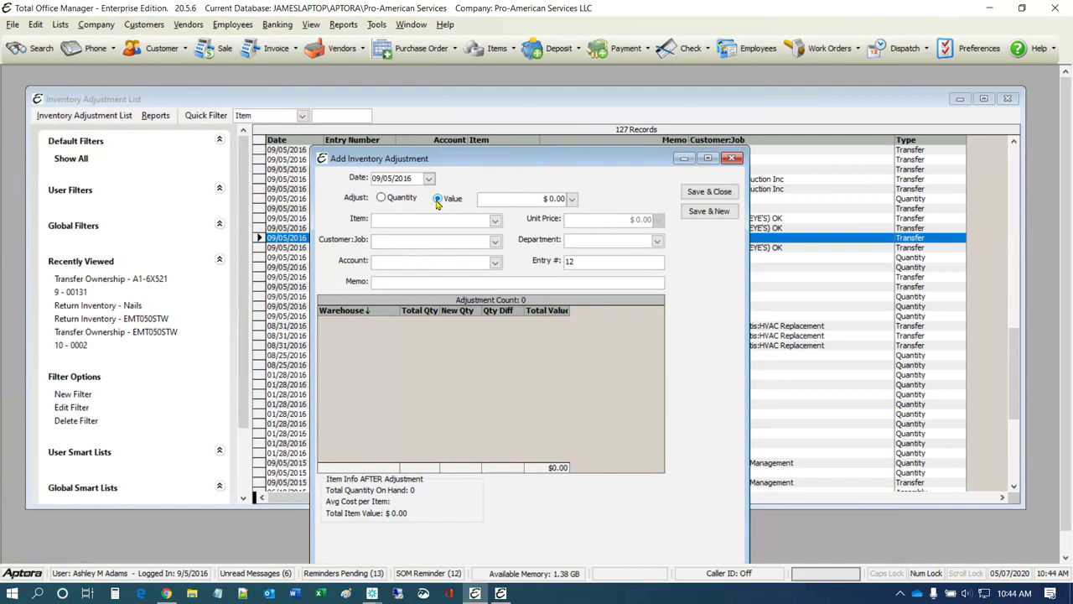
{"action": "left_click", "coordinate": [396, 202]}
{"action": "left_click", "coordinate": [494, 222]}
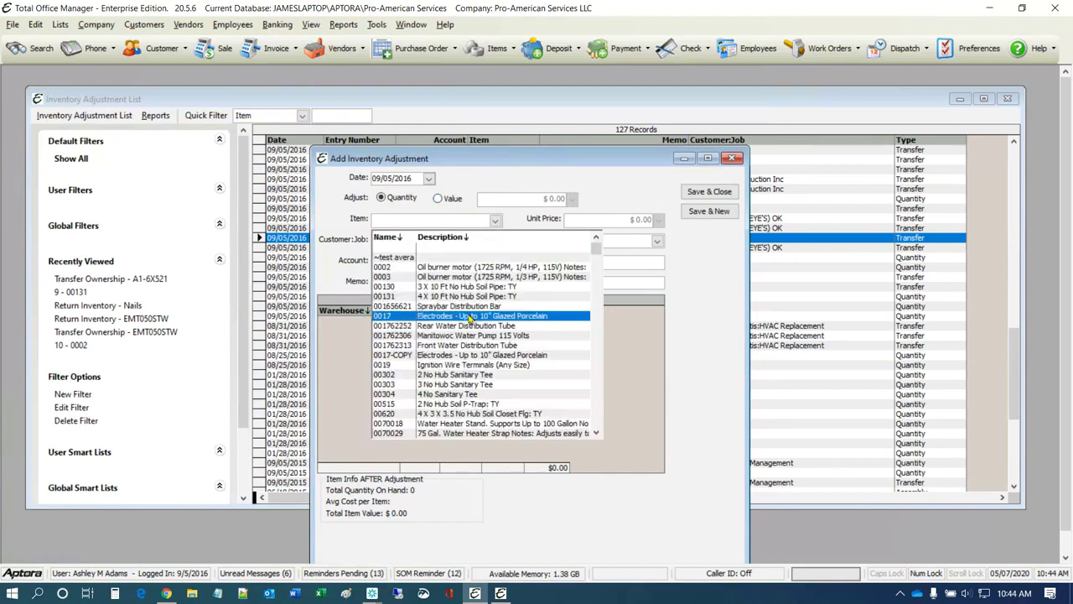
{"action": "left_click", "coordinate": [466, 357]}
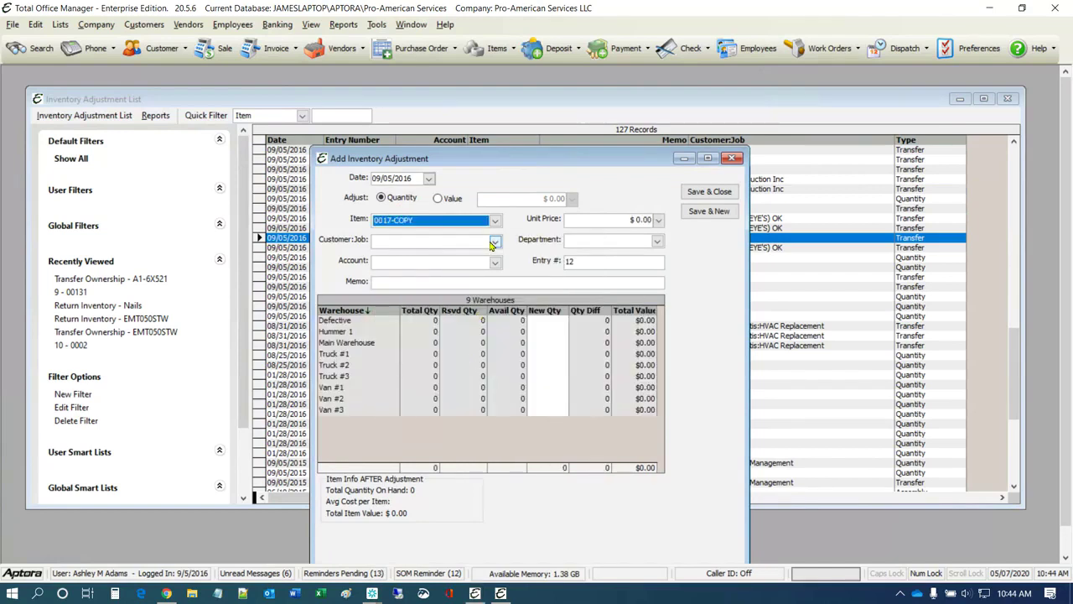
- Change the adjustment's item to R410A25 and switch the adjustment type to Value
{"action": "left_click", "coordinate": [496, 219]}
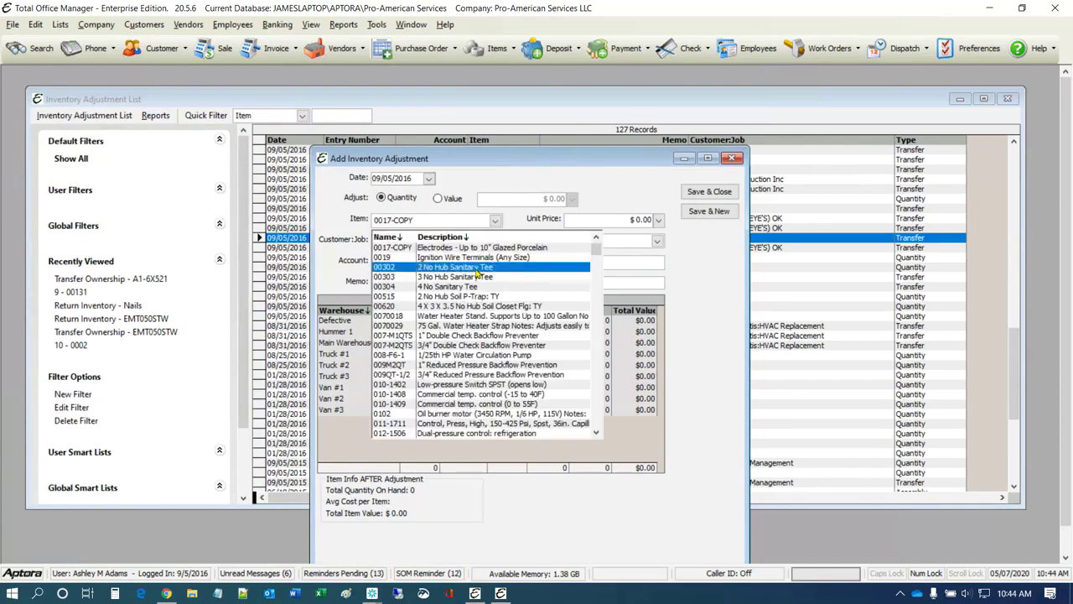
{"action": "type", "text": "r41"}
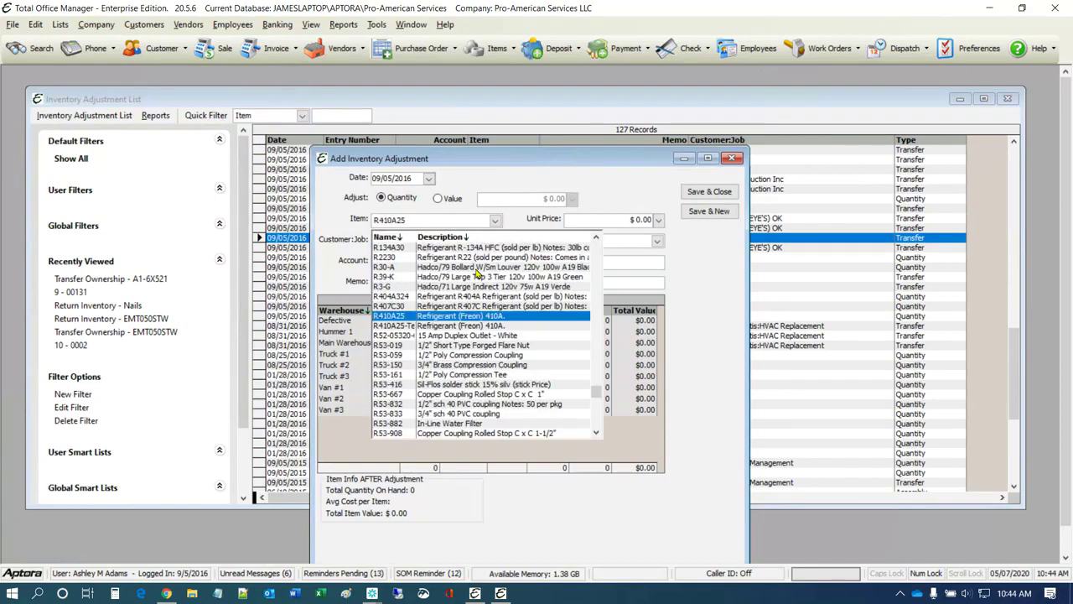
{"action": "left_click", "coordinate": [392, 316]}
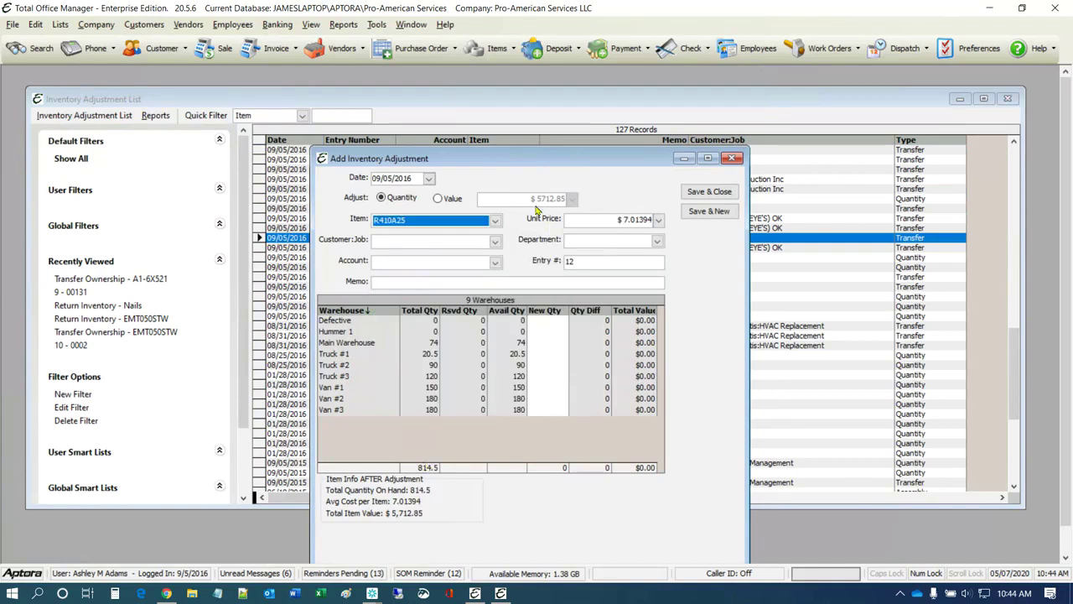
{"action": "left_click", "coordinate": [606, 220]}
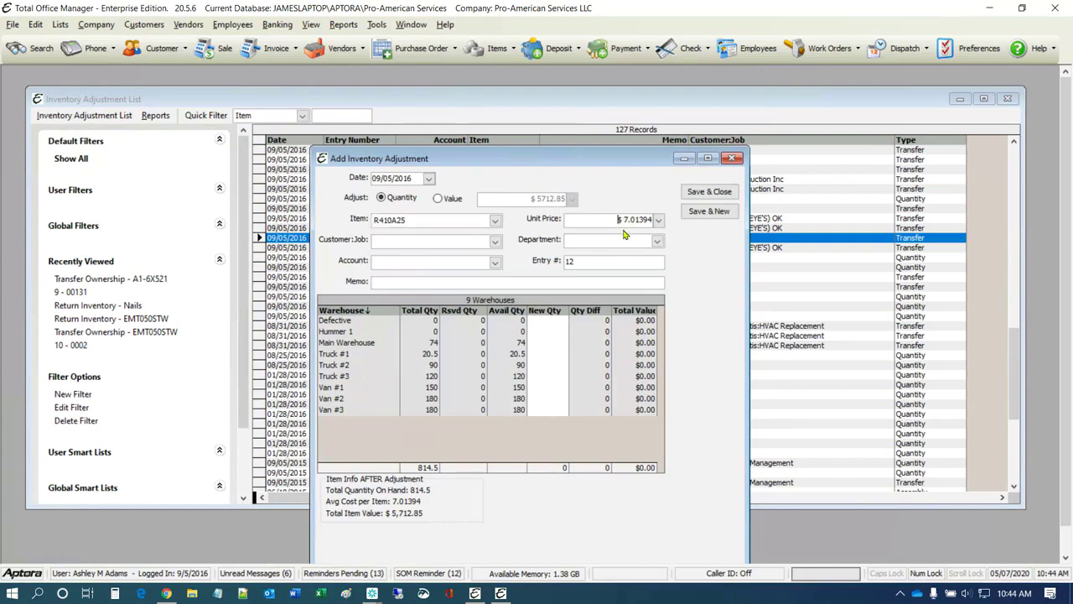
{"action": "left_click", "coordinate": [438, 199]}
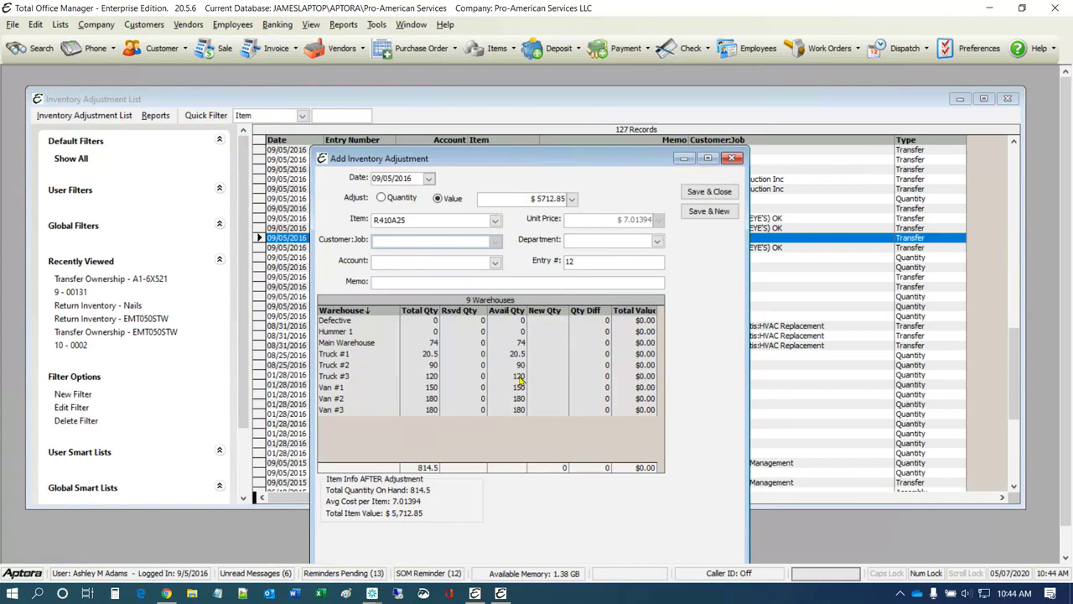
- Compare the value amount with the Quantity mode's New Qty entry for Hummer 1, and return the R410A25 adjustment to Value
{"action": "left_click", "coordinate": [517, 200]}
{"action": "left_click", "coordinate": [517, 200]}
{"action": "left_click", "coordinate": [382, 198]}
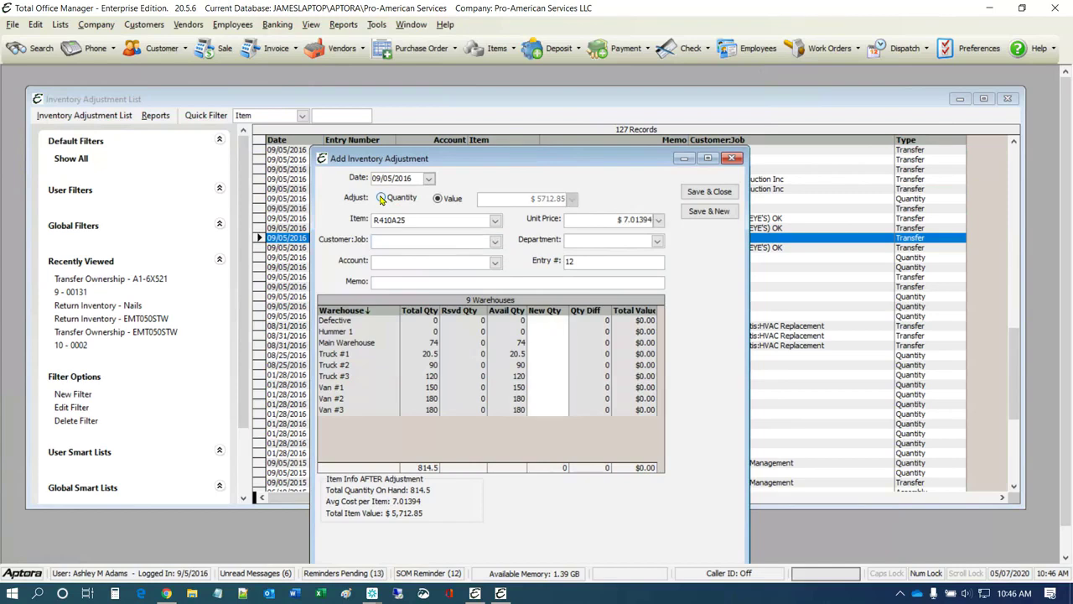
{"action": "left_click", "coordinate": [552, 329]}
{"action": "left_click", "coordinate": [436, 199]}
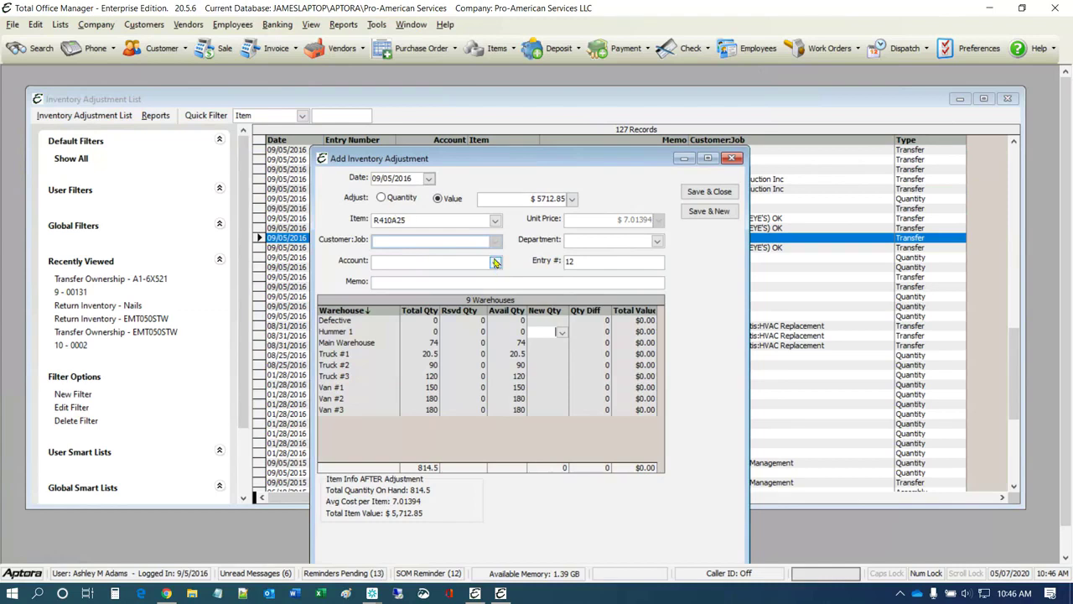
- Check the accounts offered for the value adjustment, including the Cost of Goods Sold ones, without choosing any
{"action": "left_click", "coordinate": [497, 262]}
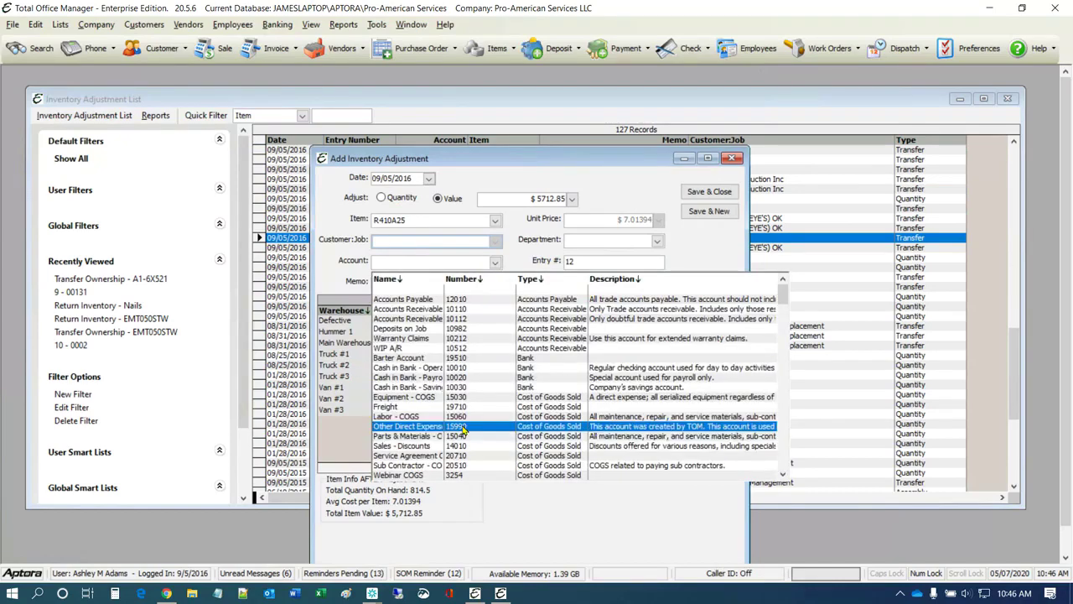
{"action": "scroll", "coordinate": [465, 432], "scroll_direction": "down", "scroll_amount": 2}
{"action": "scroll", "coordinate": [465, 431], "scroll_direction": "up", "scroll_amount": 1}
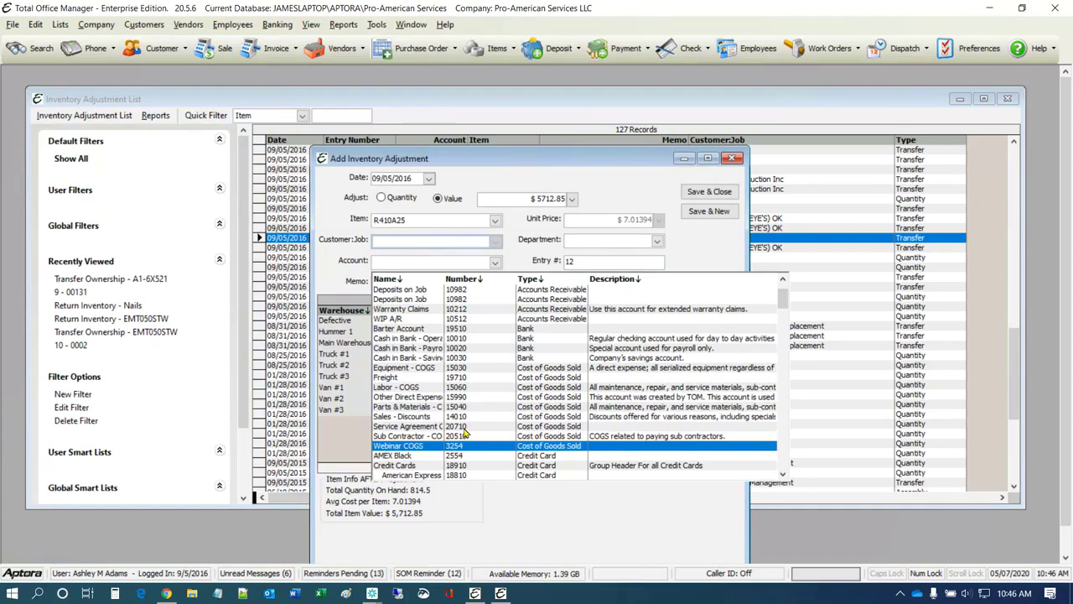
{"action": "scroll", "coordinate": [464, 431], "scroll_direction": "up", "scroll_amount": 1}
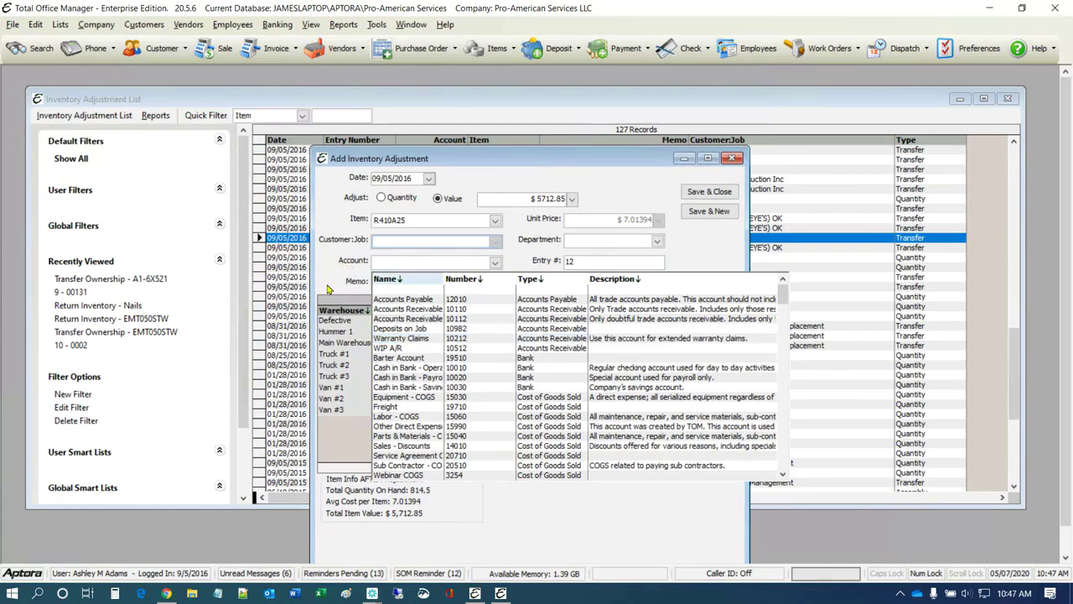
{"action": "left_click", "coordinate": [326, 270]}
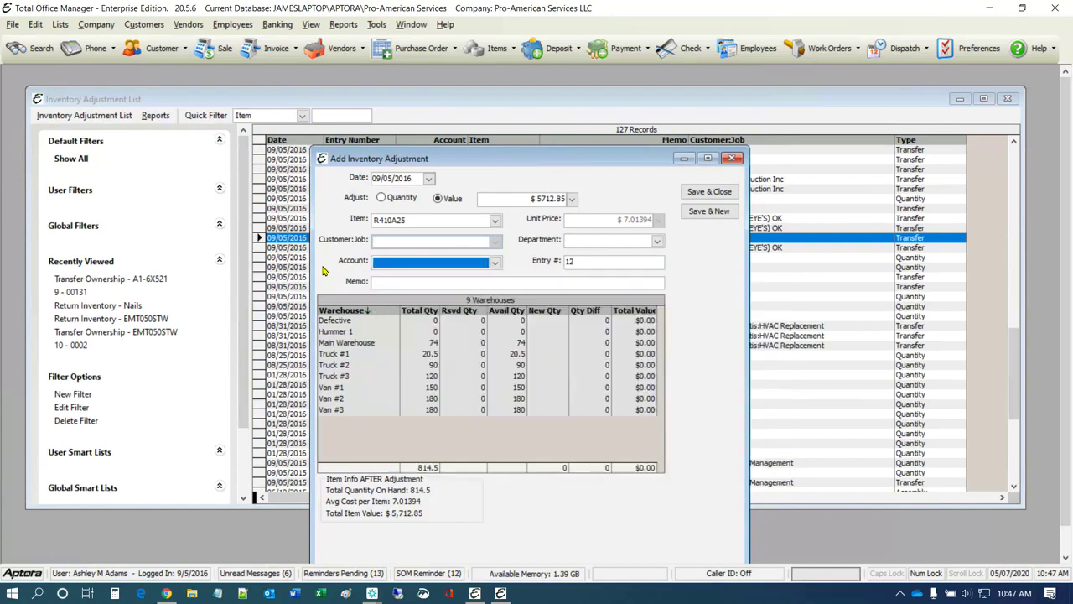
{"action": "left_click", "coordinate": [520, 281]}
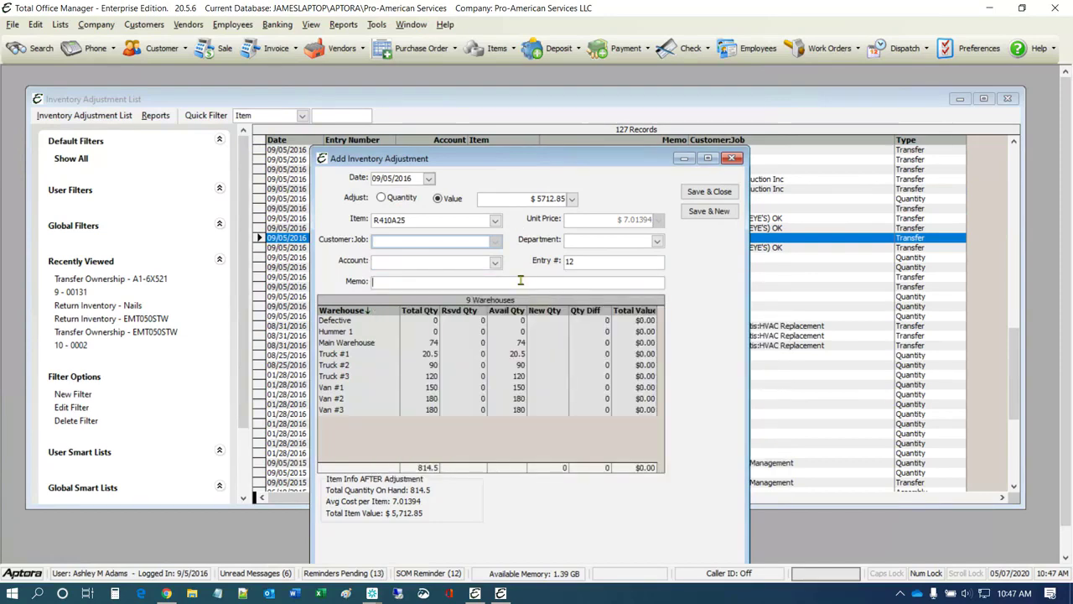
- Examine the full range of accounts for the adjustment, from bank through other income, and close the adjustment form without saving
{"action": "left_click", "coordinate": [495, 262]}
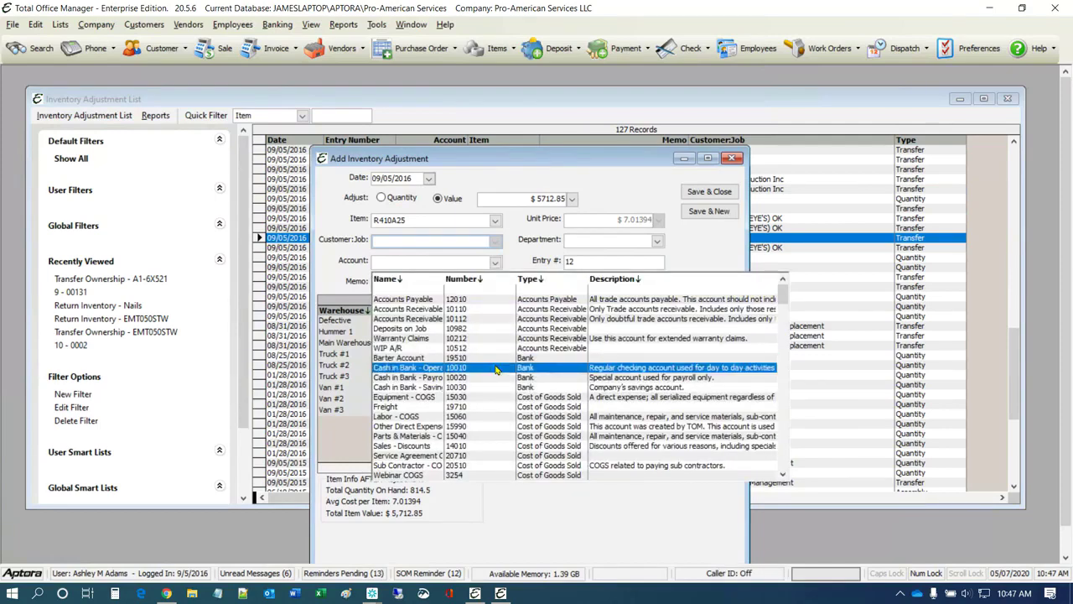
{"action": "scroll", "coordinate": [498, 377], "scroll_direction": "down", "scroll_amount": 3}
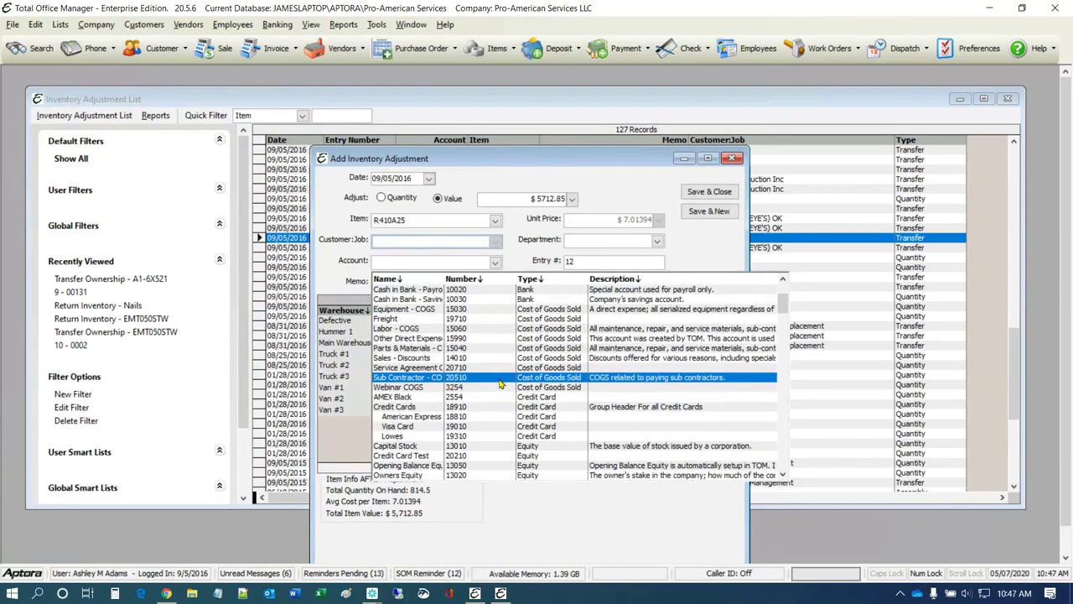
{"action": "scroll", "coordinate": [501, 383], "scroll_direction": "down", "scroll_amount": 6}
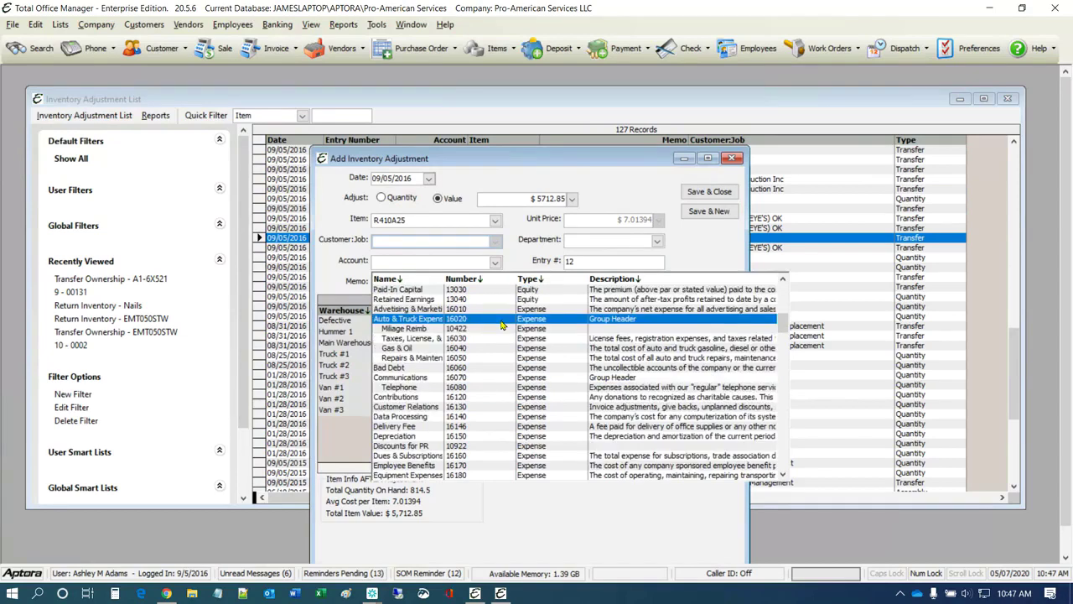
{"action": "scroll", "coordinate": [482, 369], "scroll_direction": "down", "scroll_amount": 2}
{"action": "scroll", "coordinate": [470, 391], "scroll_direction": "up", "scroll_amount": 2}
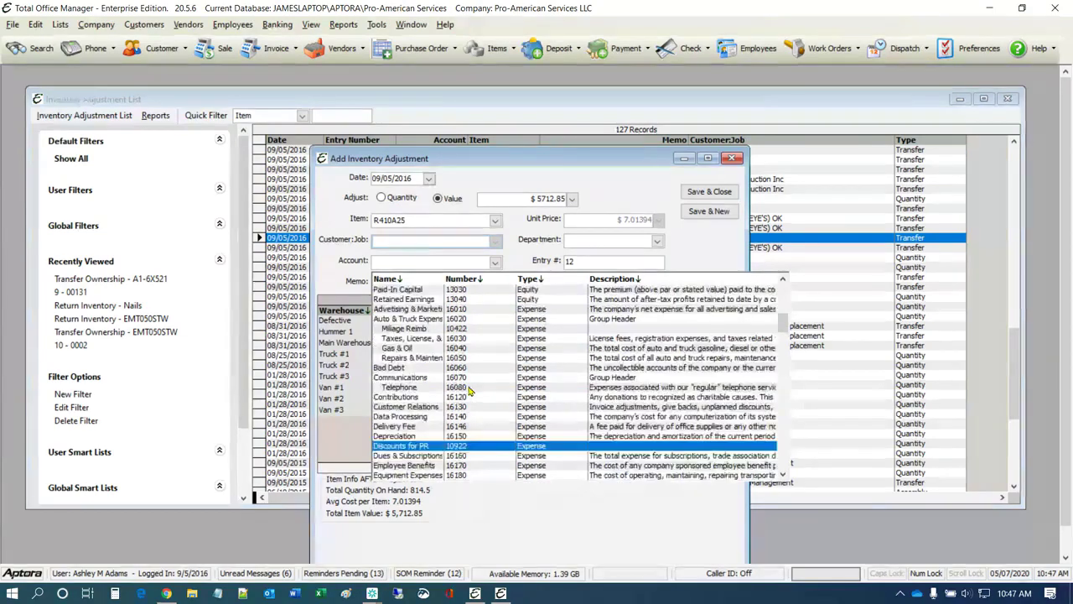
{"action": "scroll", "coordinate": [470, 391], "scroll_direction": "up", "scroll_amount": 6}
{"action": "scroll", "coordinate": [537, 360], "scroll_direction": "down", "scroll_amount": 9}
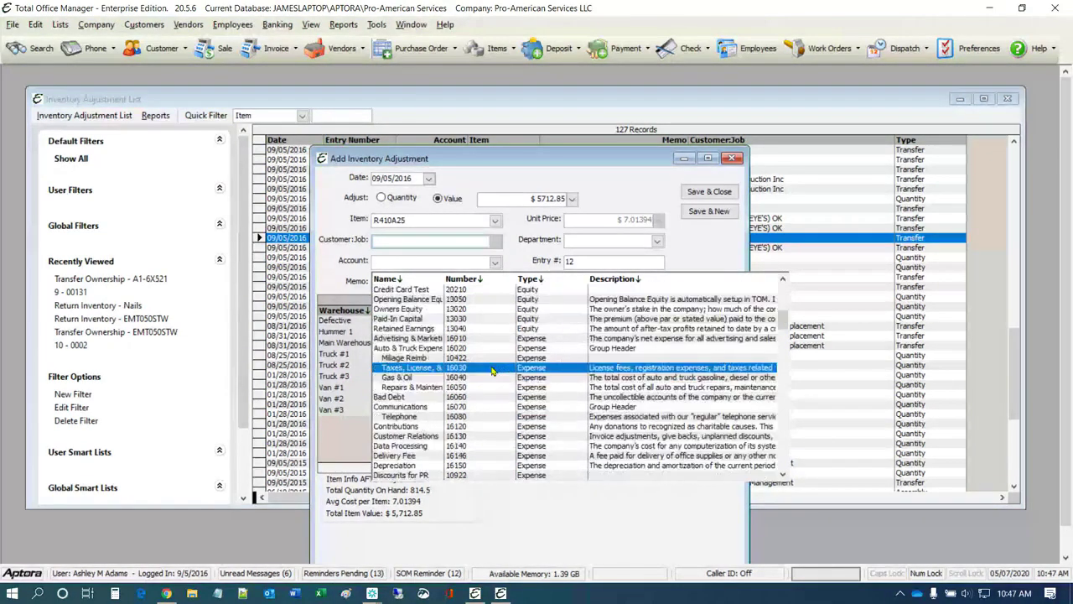
{"action": "scroll", "coordinate": [769, 394], "scroll_direction": "down", "scroll_amount": 10}
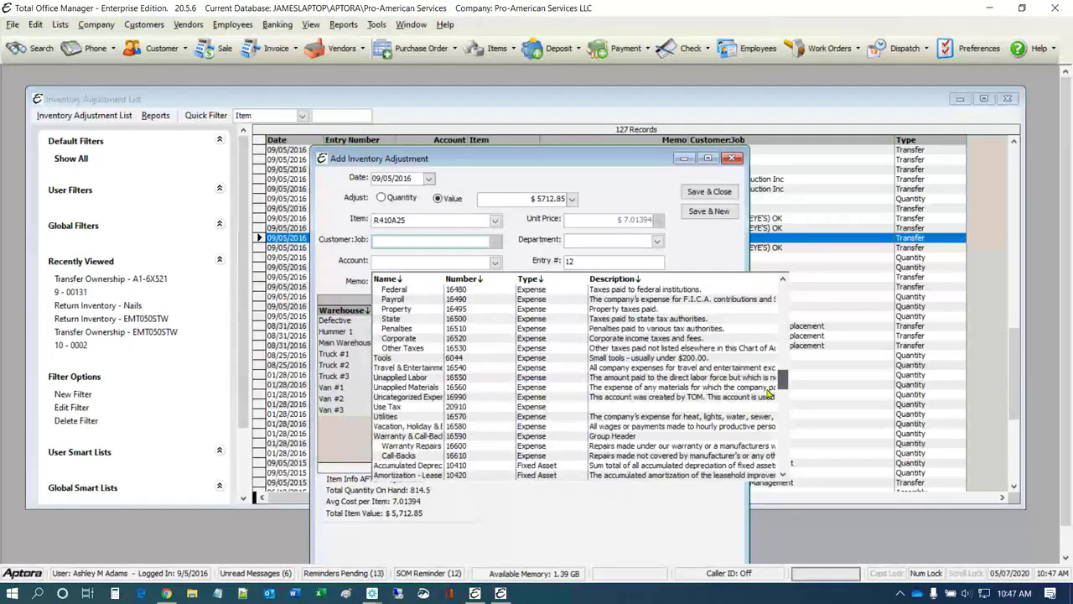
{"action": "scroll", "coordinate": [769, 394], "scroll_direction": "down", "scroll_amount": 10}
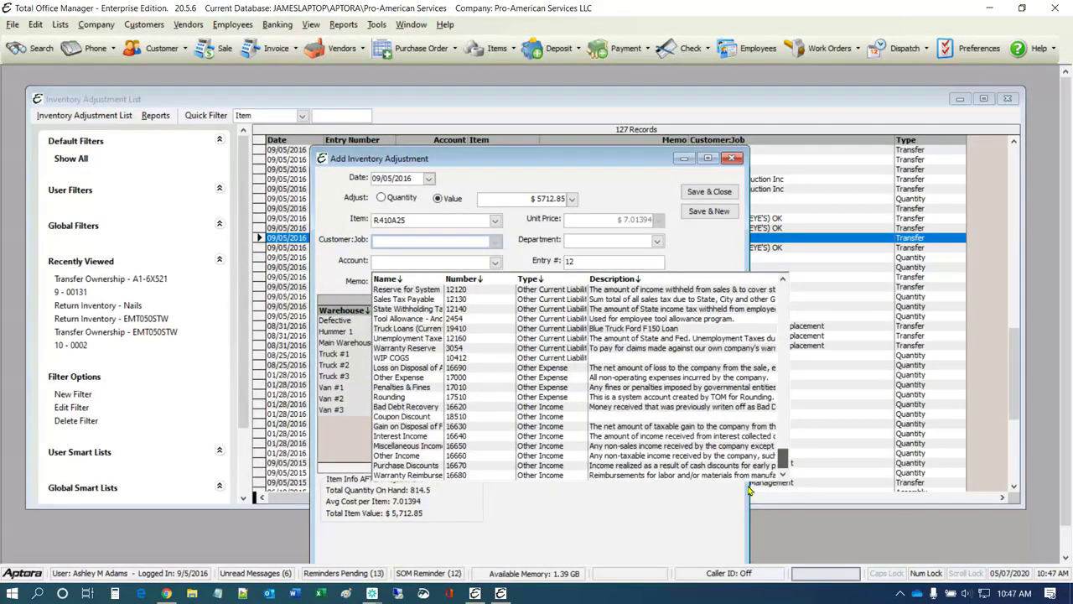
{"action": "scroll", "coordinate": [749, 491], "scroll_direction": "up", "scroll_amount": 10}
{"action": "left_click", "coordinate": [346, 263]}
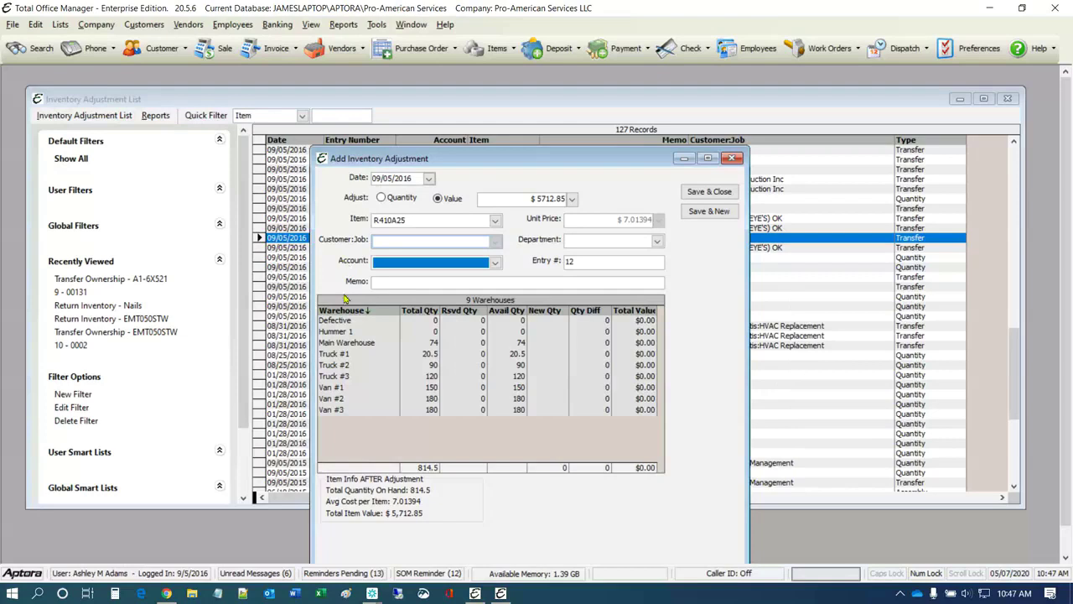
{"action": "left_click", "coordinate": [391, 283]}
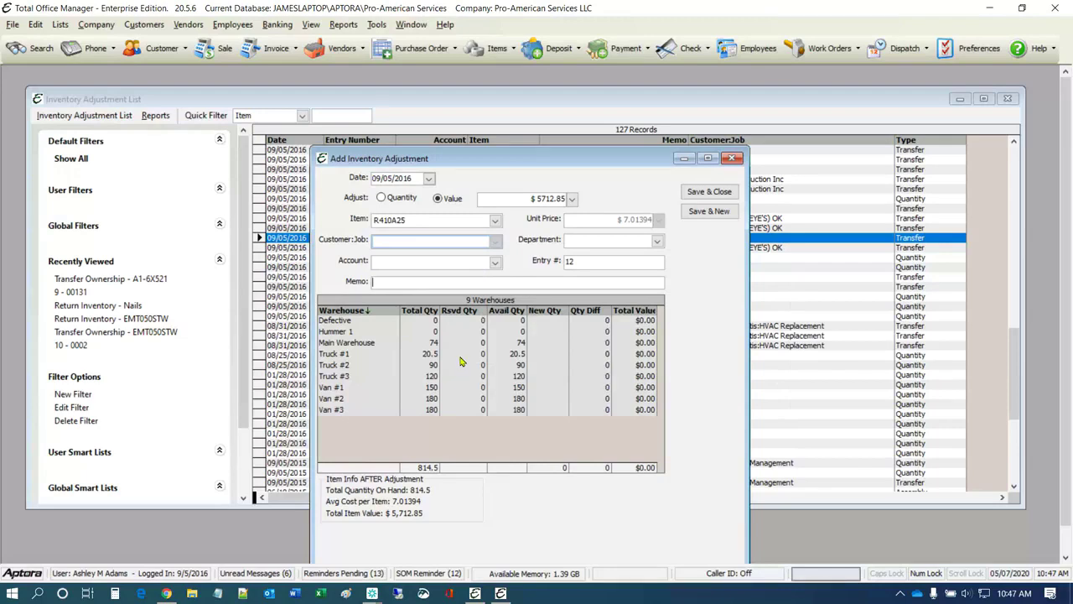
{"action": "left_click_drag", "start_coordinate": [501, 135], "coordinate": [504, 126]}
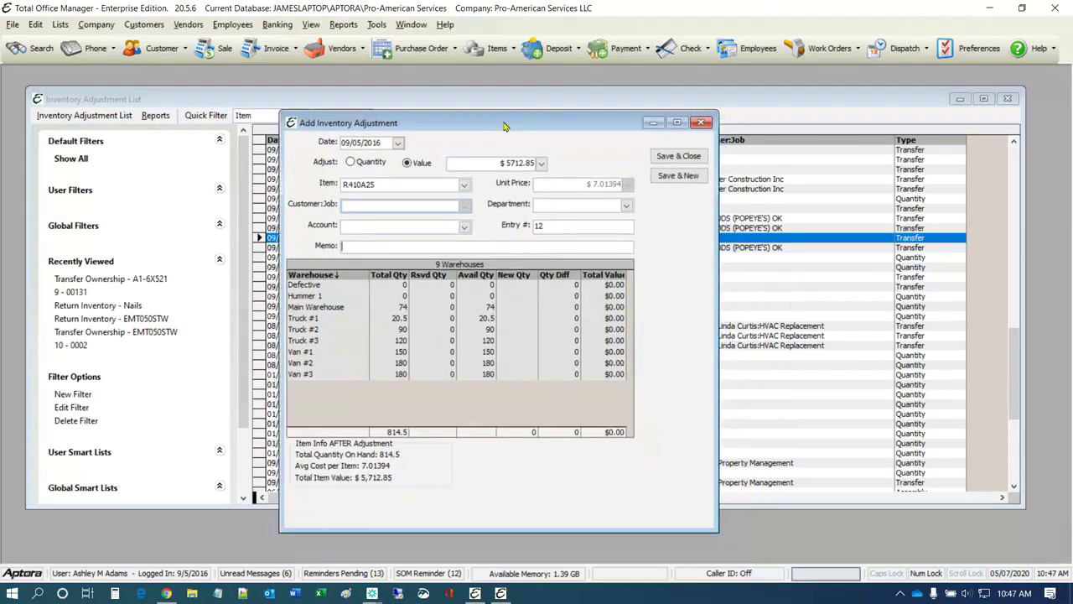
{"action": "left_click", "coordinate": [702, 124]}
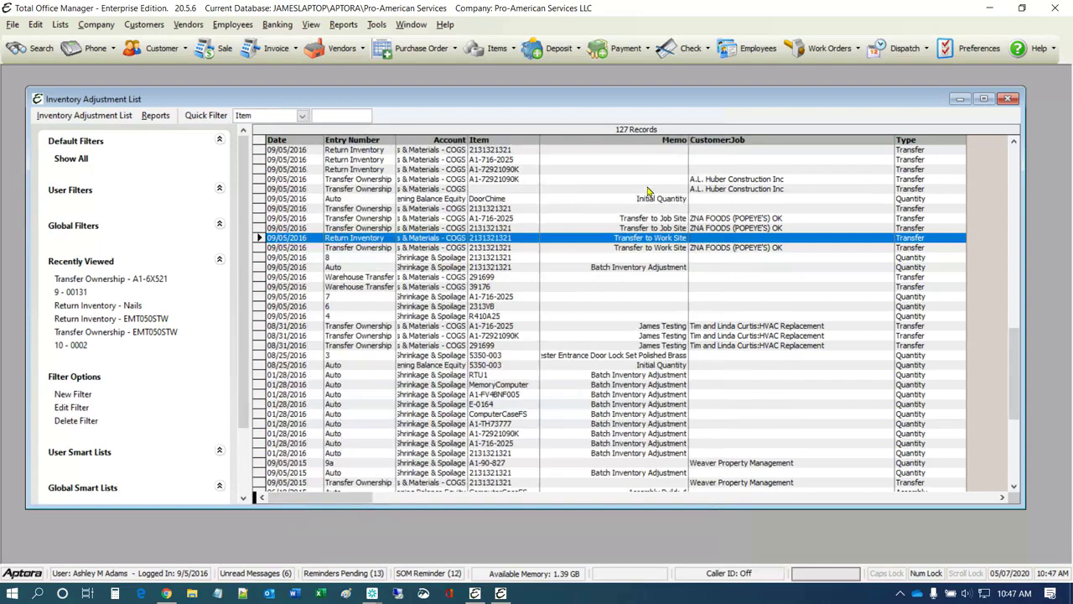
- Review the commands available for records in the Inventory Adjustment List, and close the list
{"action": "right_click", "coordinate": [392, 307]}
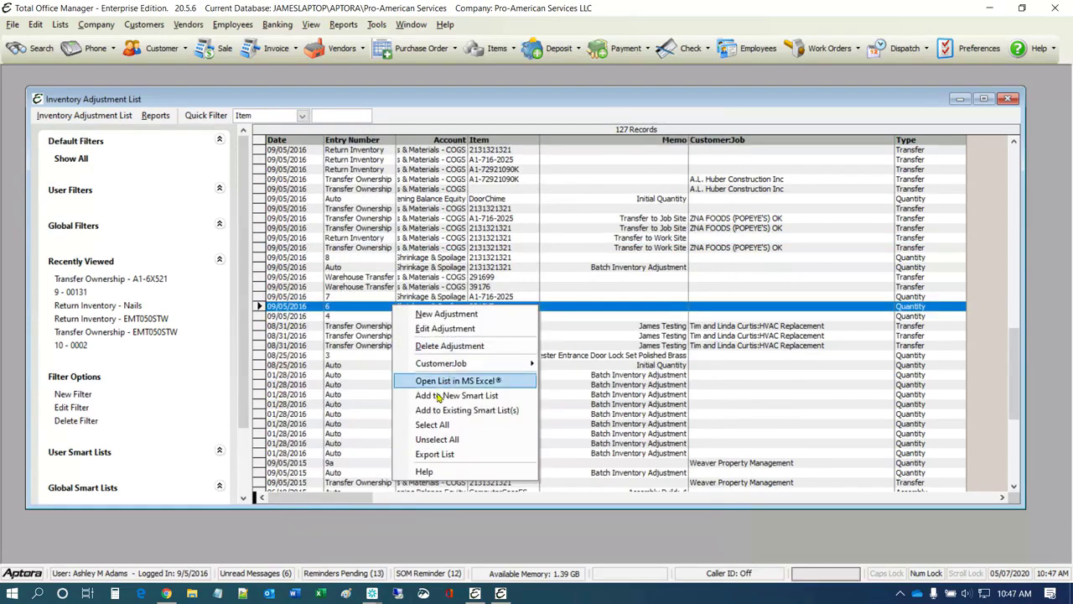
{"action": "left_click", "coordinate": [74, 116]}
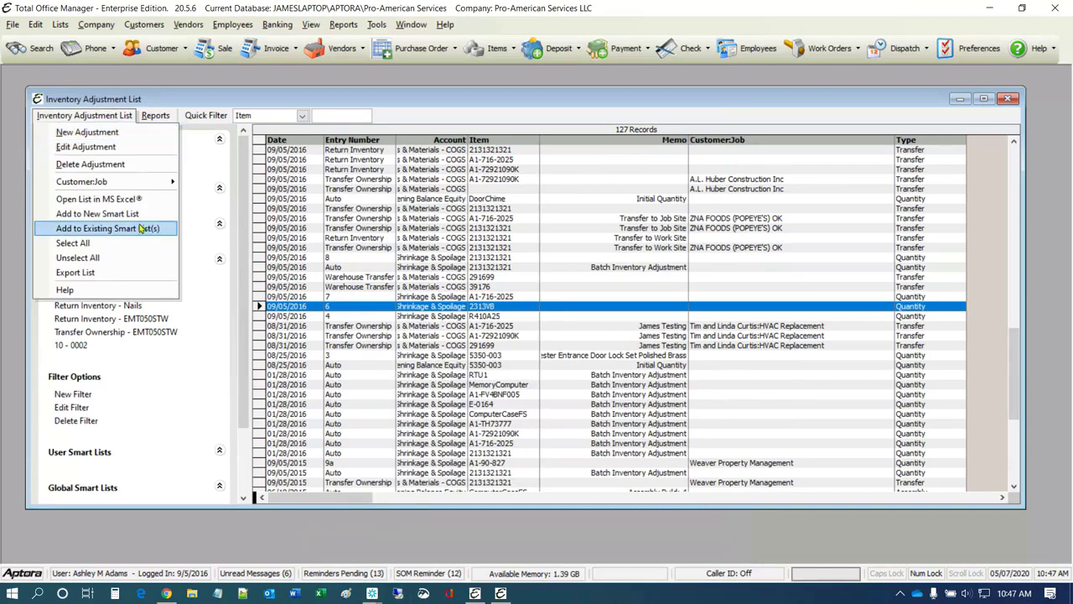
{"action": "right_click", "coordinate": [436, 183]}
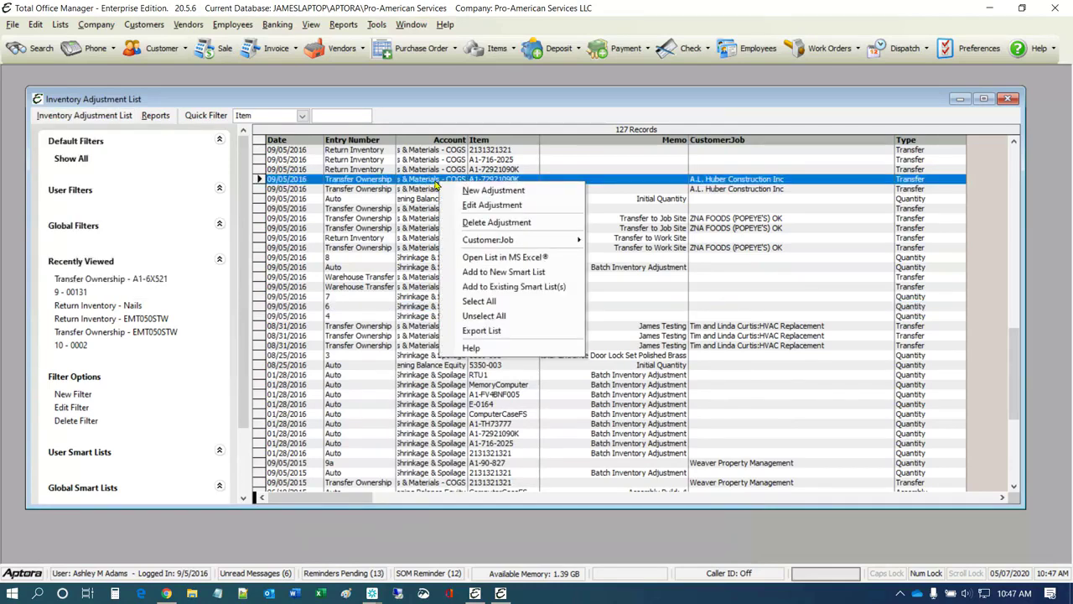
{"action": "left_click", "coordinate": [1012, 99]}
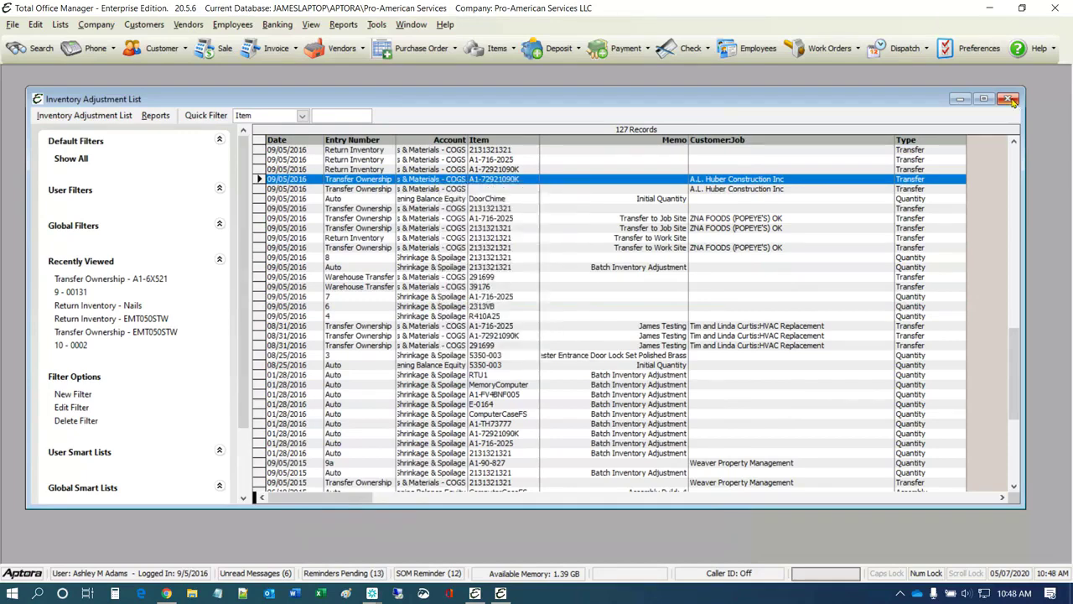
{"action": "left_click", "coordinate": [1009, 99]}
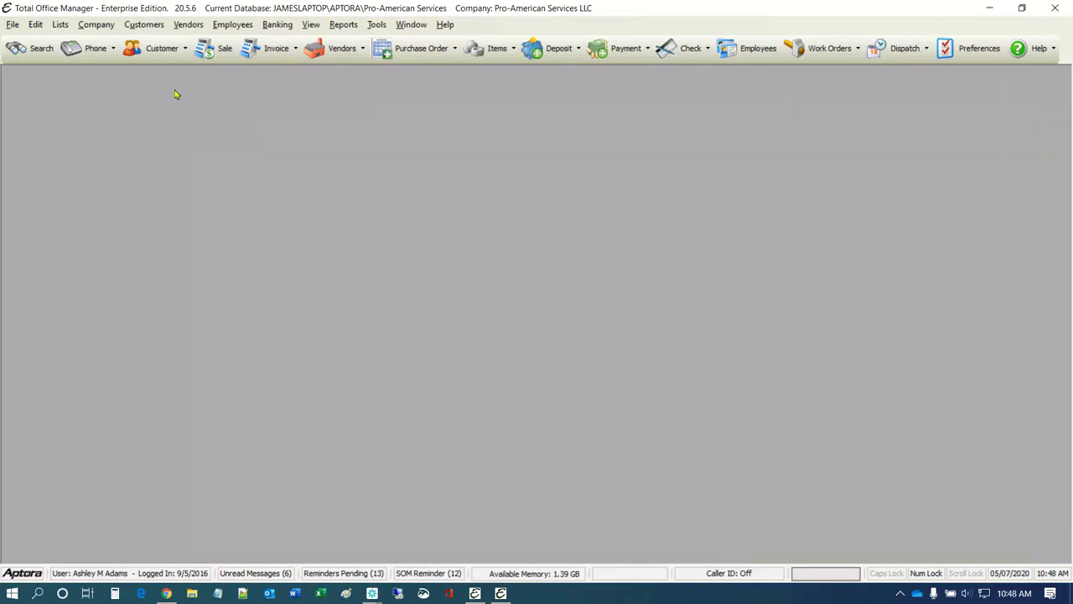
- Open the adjustment list for serialized items and widen its Type column
{"action": "left_click", "coordinate": [97, 24]}
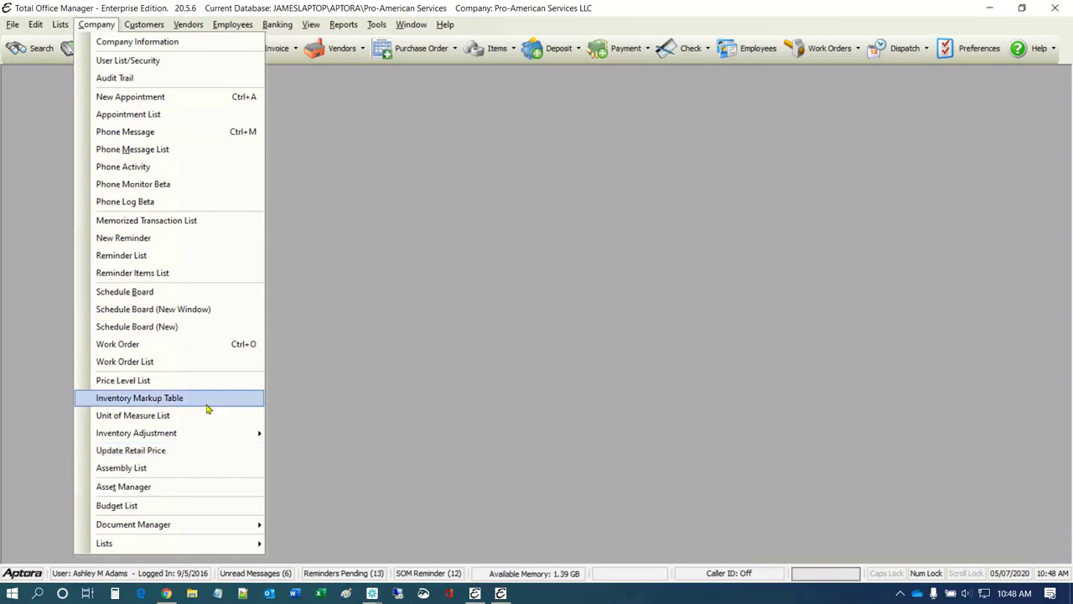
{"action": "mouse_move", "coordinate": [223, 431]}
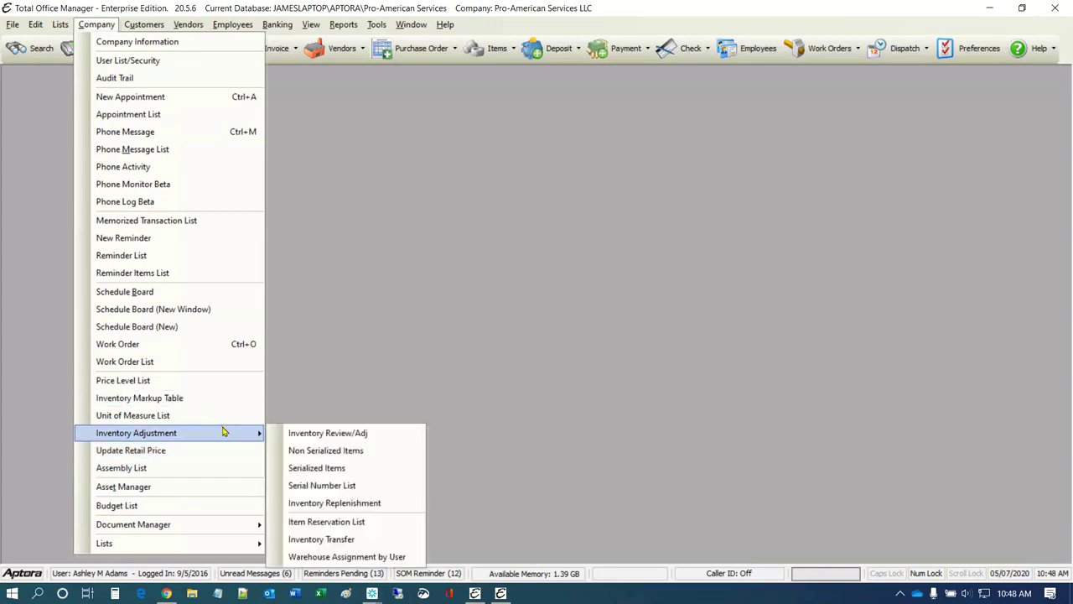
{"action": "left_click", "coordinate": [351, 469]}
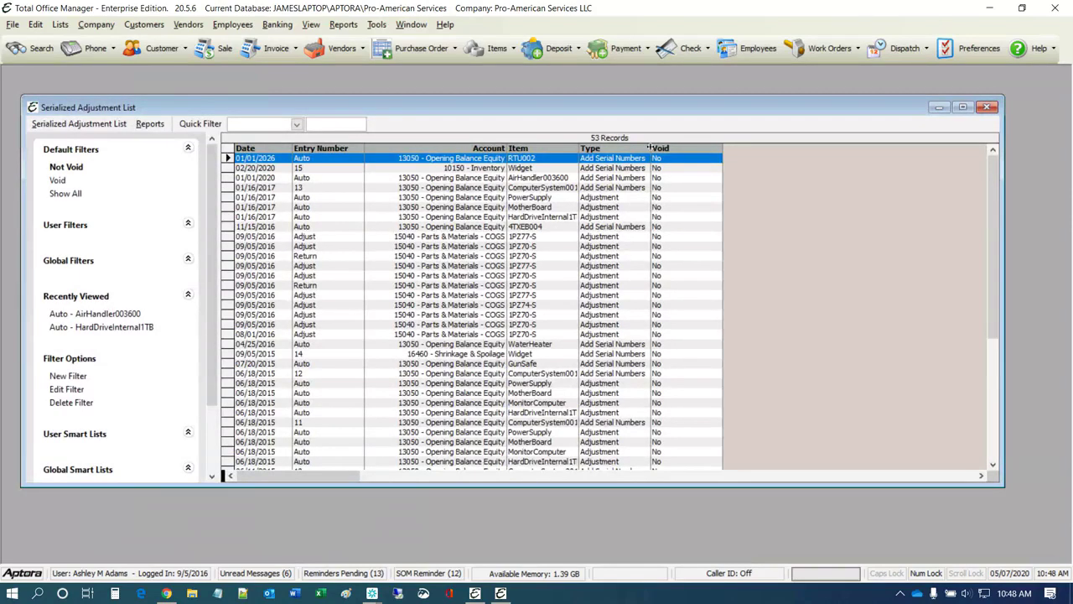
{"action": "left_click_drag", "start_coordinate": [652, 148], "coordinate": [748, 147]}
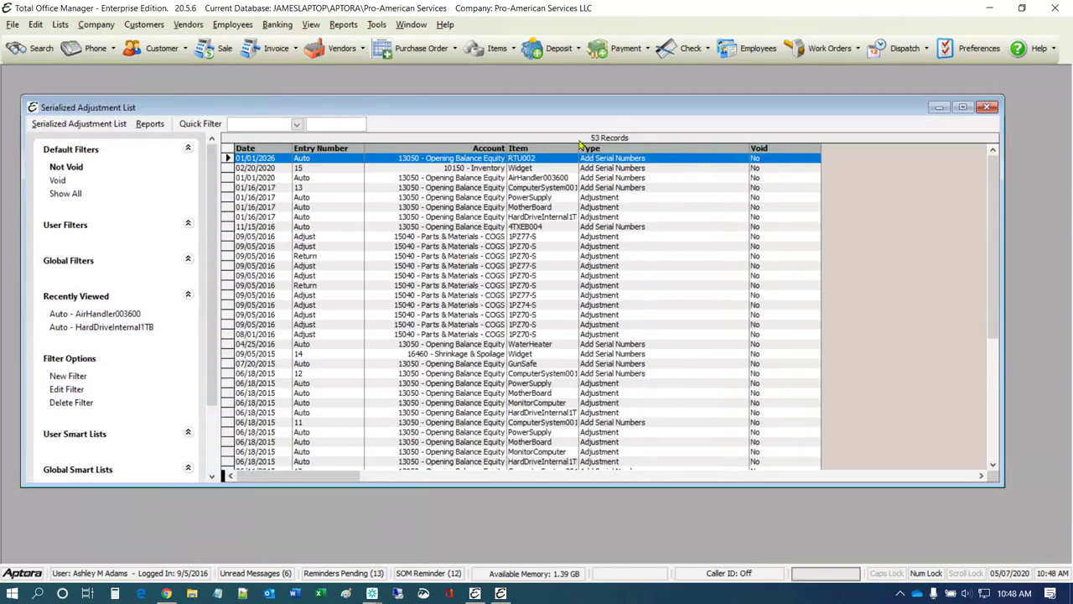
- Start a new item with the Serialized type to review the item types and form, and close it without saving
{"action": "left_click", "coordinate": [495, 50]}
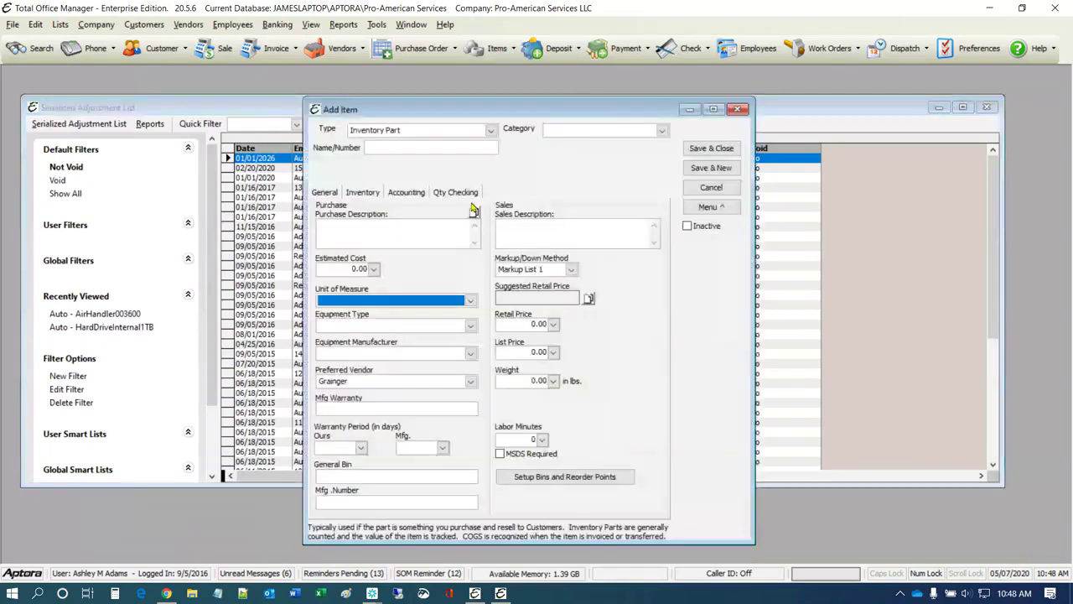
{"action": "left_click", "coordinate": [491, 130]}
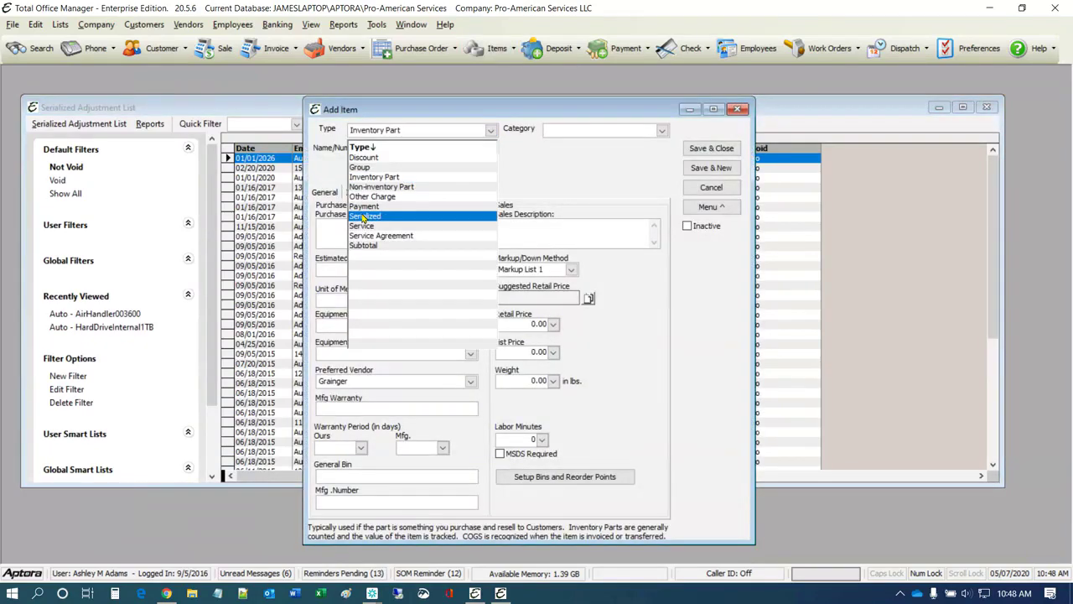
{"action": "left_click", "coordinate": [363, 217]}
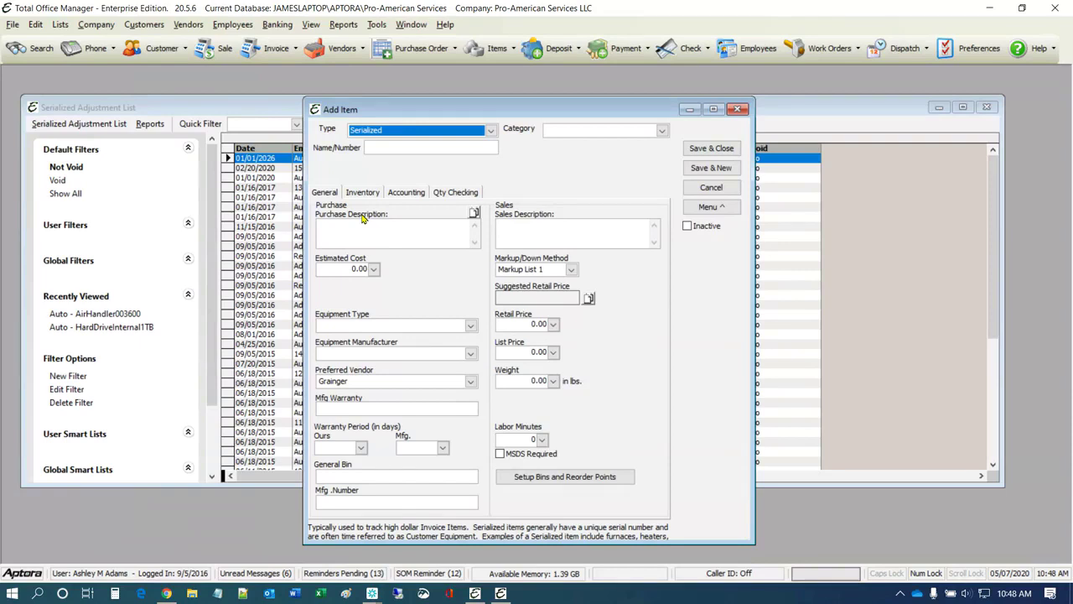
{"action": "left_click", "coordinate": [490, 130]}
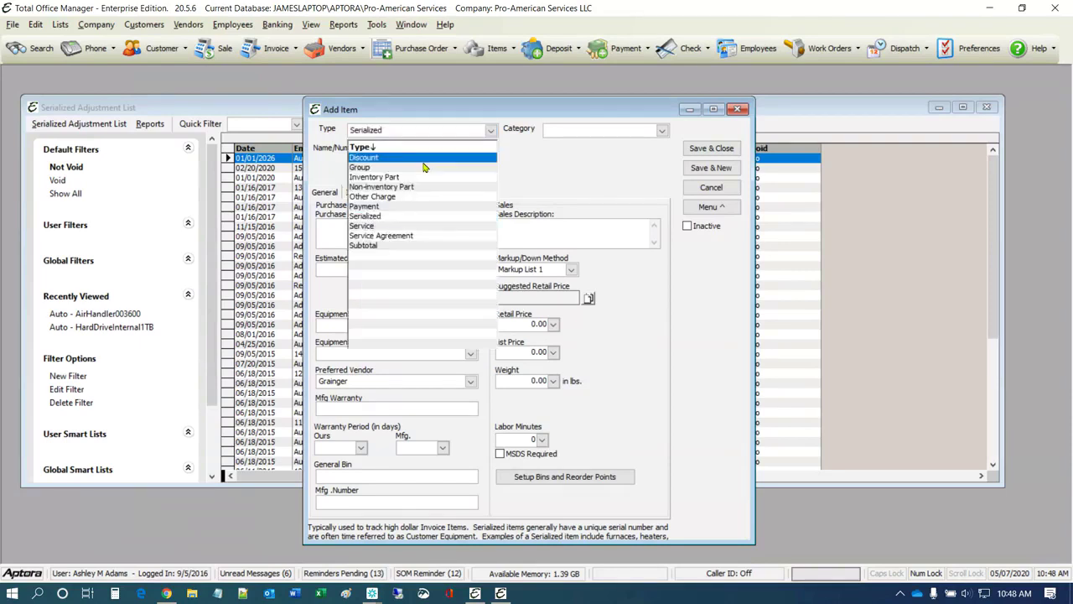
{"action": "left_click", "coordinate": [375, 218]}
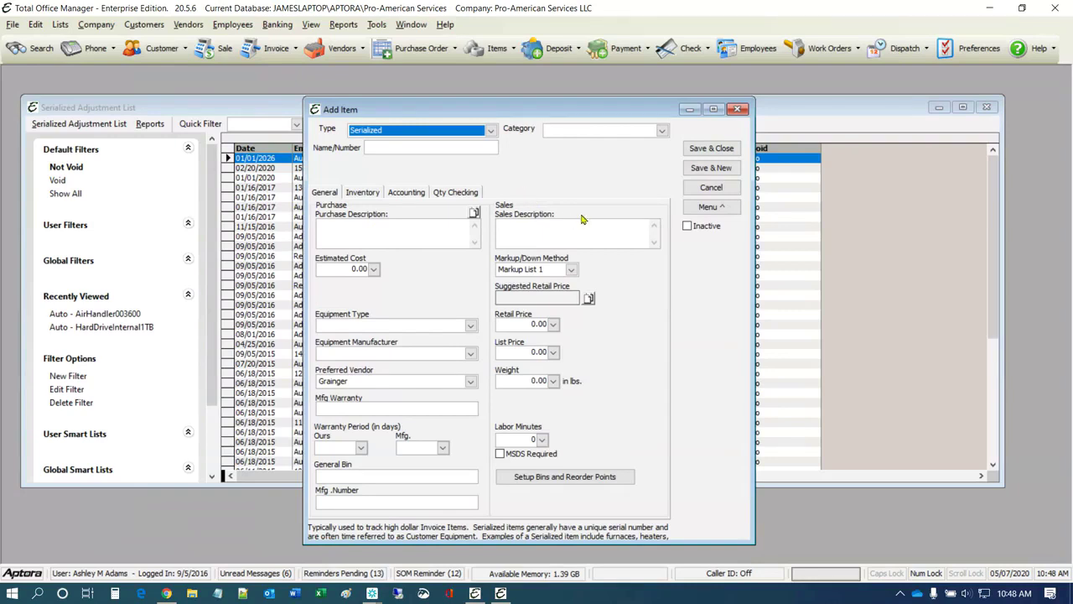
{"action": "left_click", "coordinate": [738, 109]}
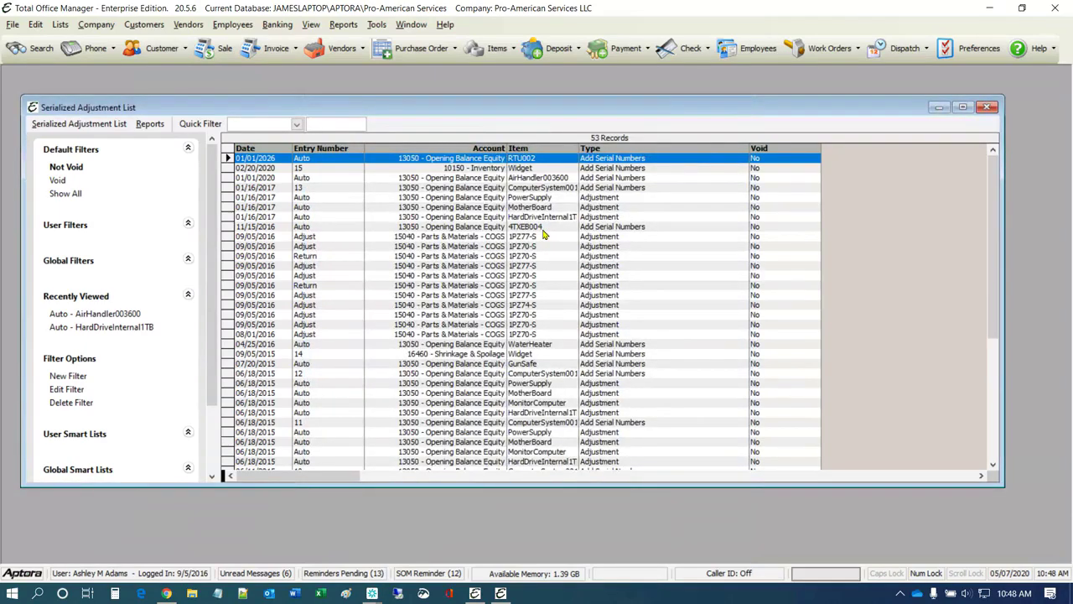
- Start a new serial number addition from the Serialized Adjustment List and choose item 1PZ70-S
{"action": "right_click", "coordinate": [406, 238]}
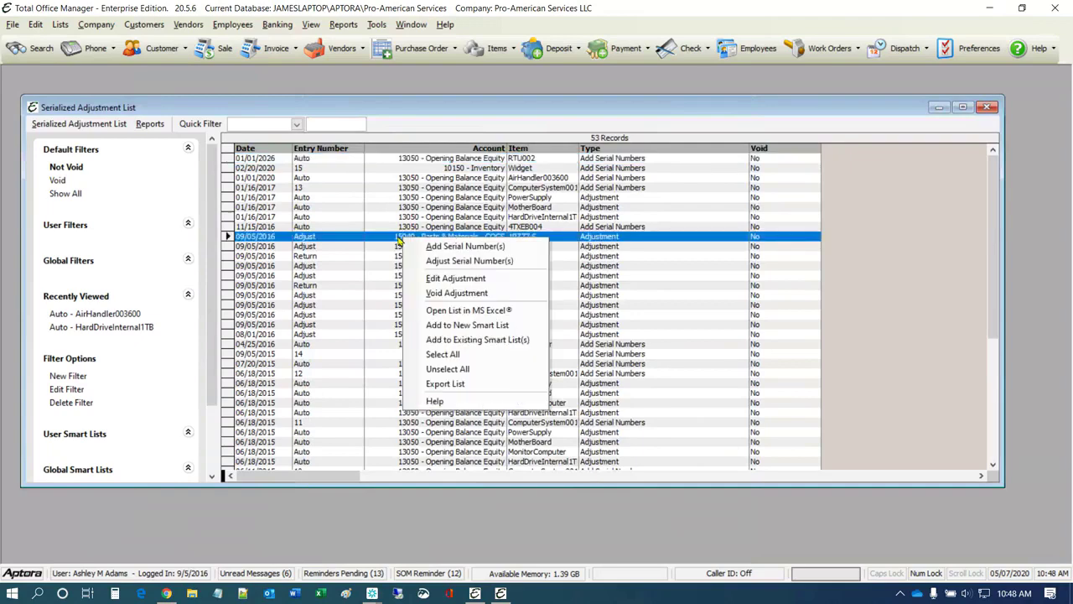
{"action": "left_click", "coordinate": [444, 249]}
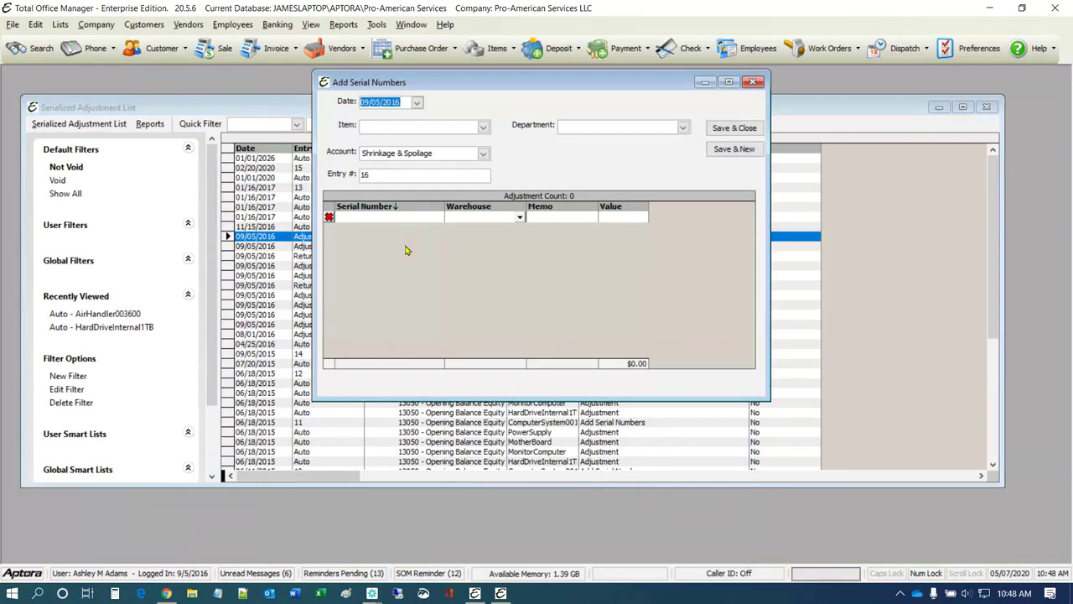
{"action": "type", "text": "0102020"}
{"action": "left_click", "coordinate": [484, 127]}
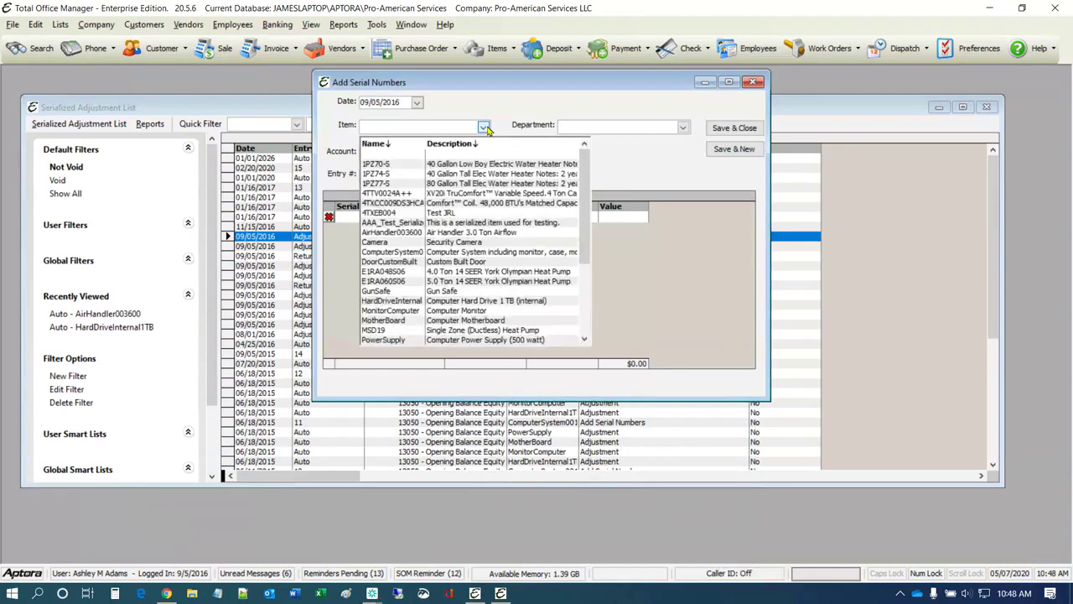
{"action": "scroll", "coordinate": [458, 245], "scroll_direction": "down", "scroll_amount": 4}
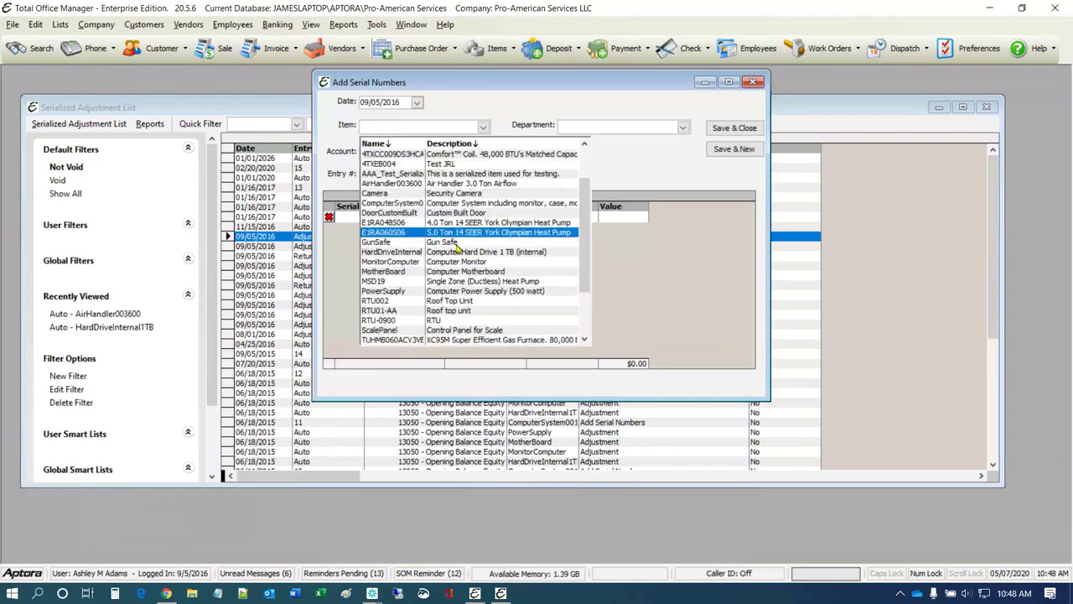
{"action": "scroll", "coordinate": [457, 248], "scroll_direction": "down", "scroll_amount": 1}
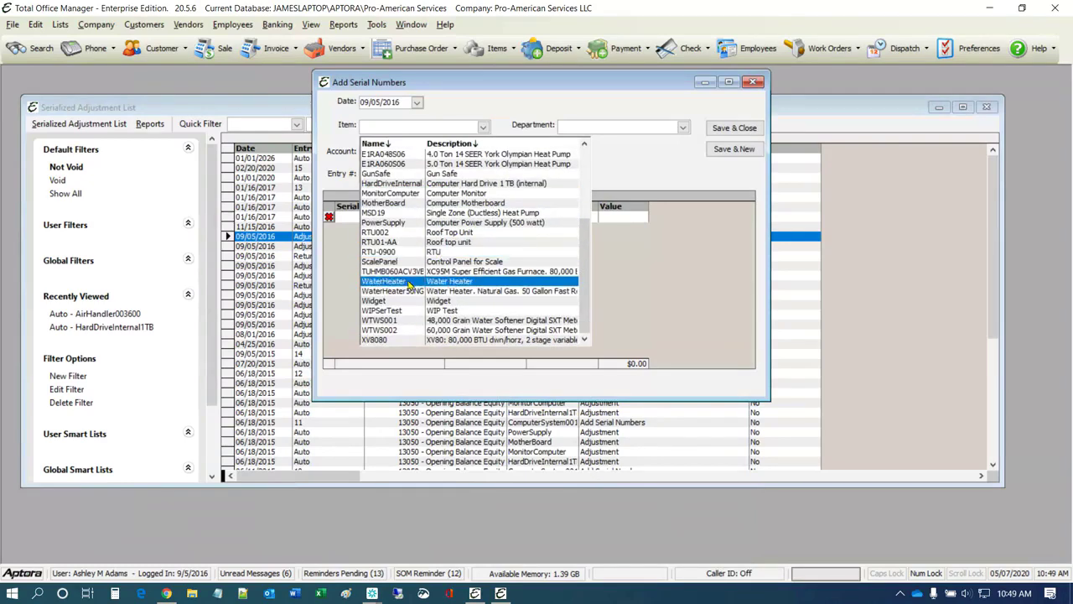
{"action": "scroll", "coordinate": [398, 298], "scroll_direction": "up", "scroll_amount": 3}
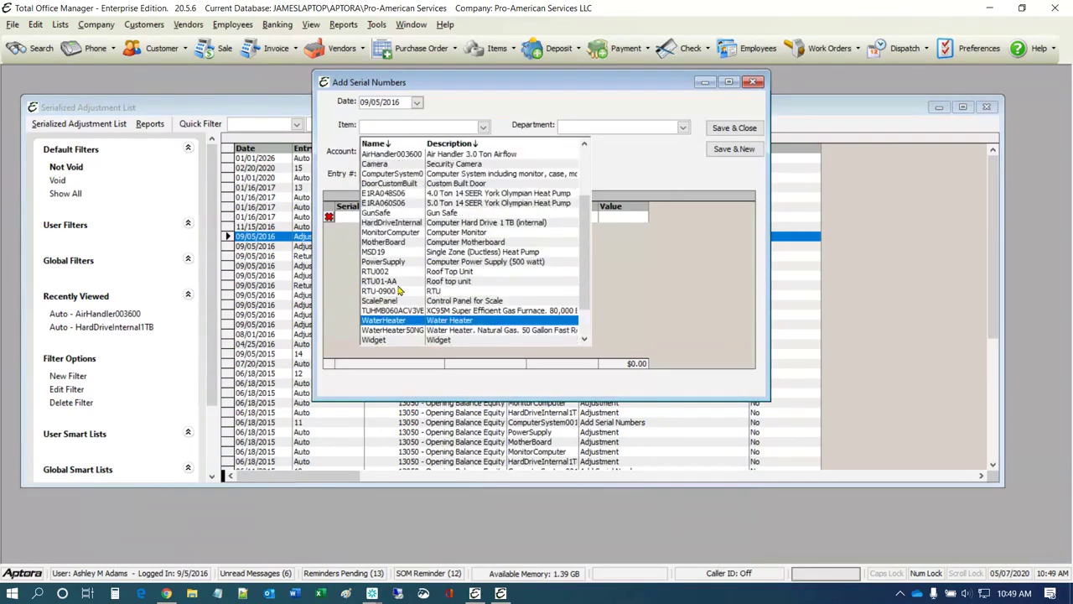
{"action": "scroll", "coordinate": [399, 291], "scroll_direction": "up", "scroll_amount": 2}
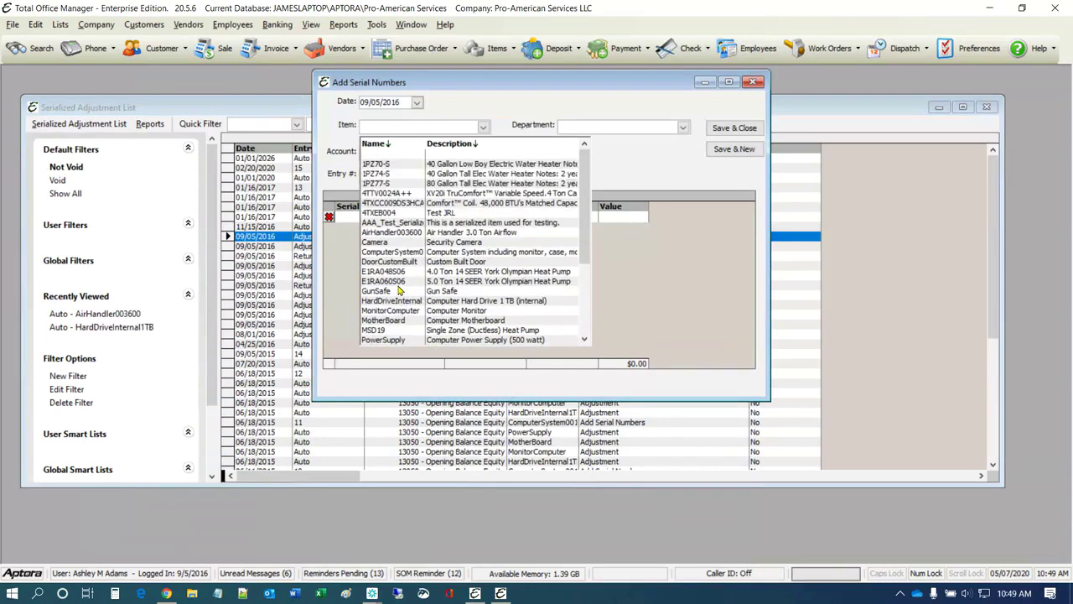
{"action": "left_click", "coordinate": [378, 163]}
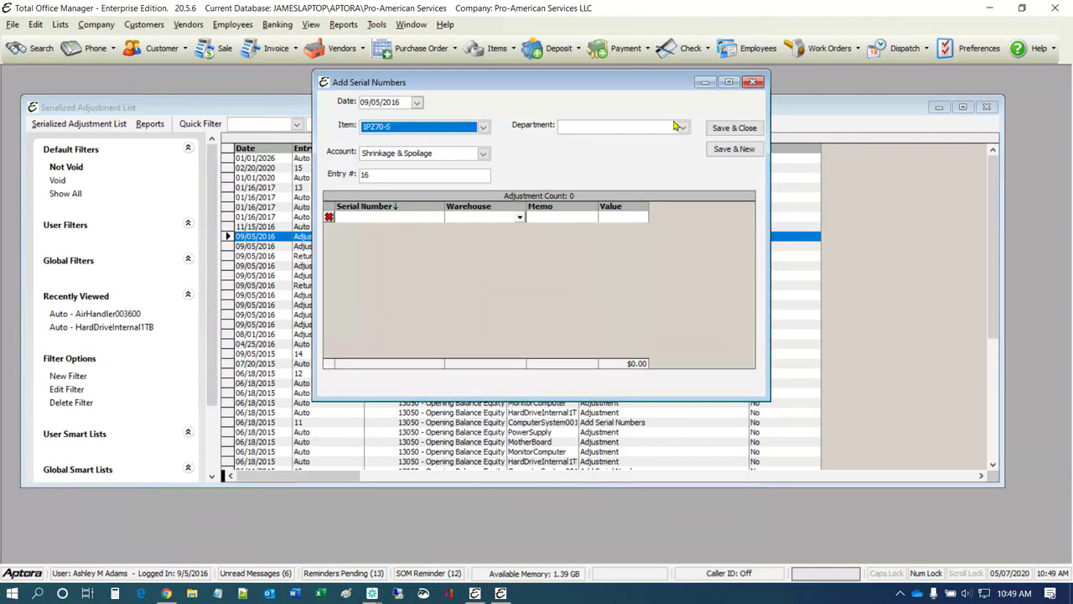
- Review the department and account choices for the addition, leaving the department blank and the account as Shrinkage & Spoilage
{"action": "left_click", "coordinate": [683, 128]}
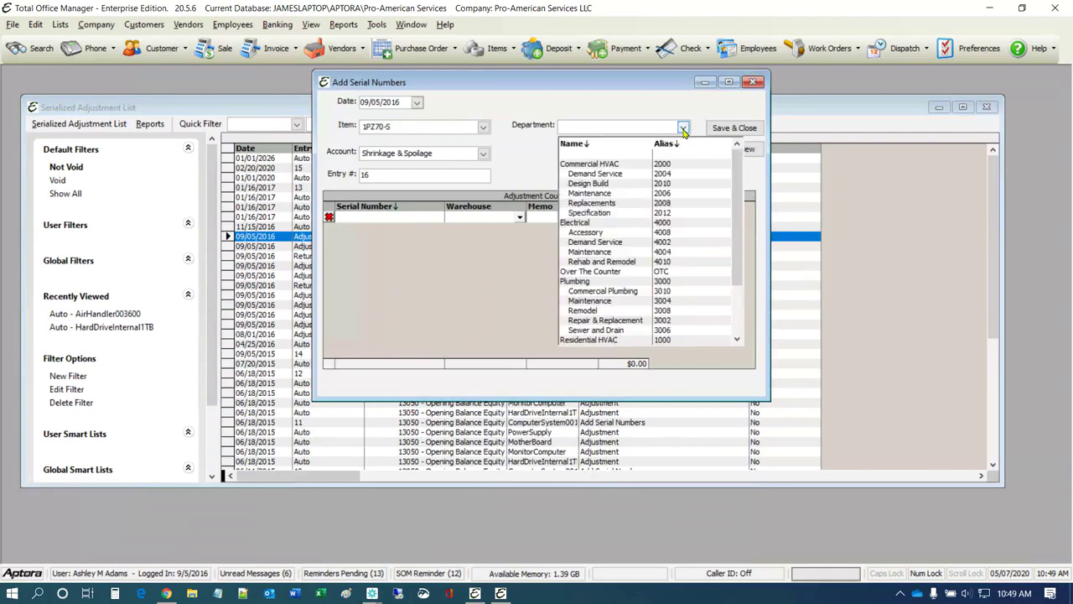
{"action": "left_click", "coordinate": [630, 119]}
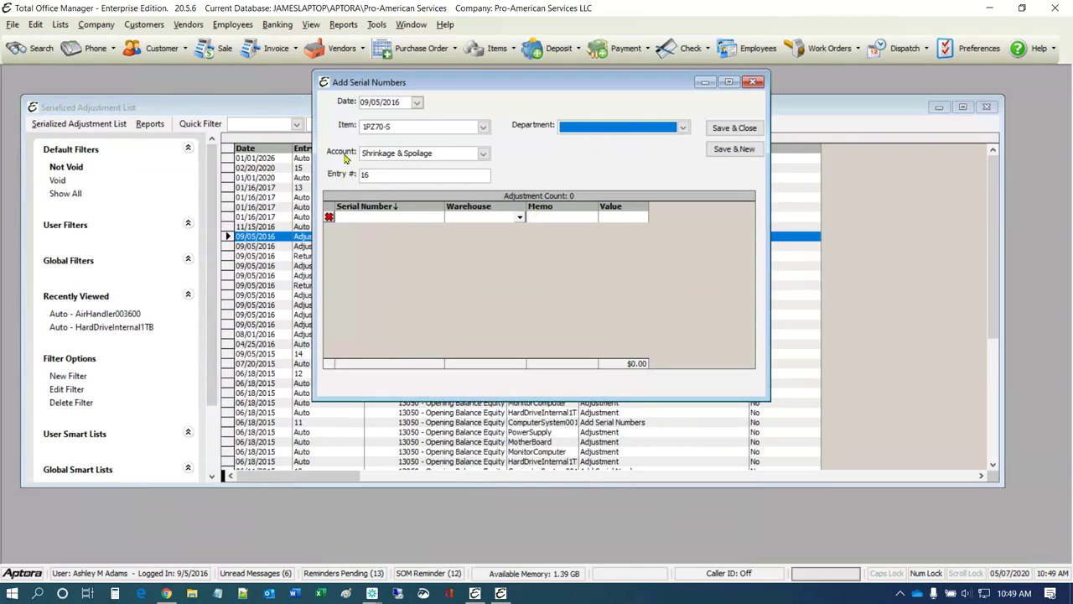
{"action": "left_click", "coordinate": [484, 155]}
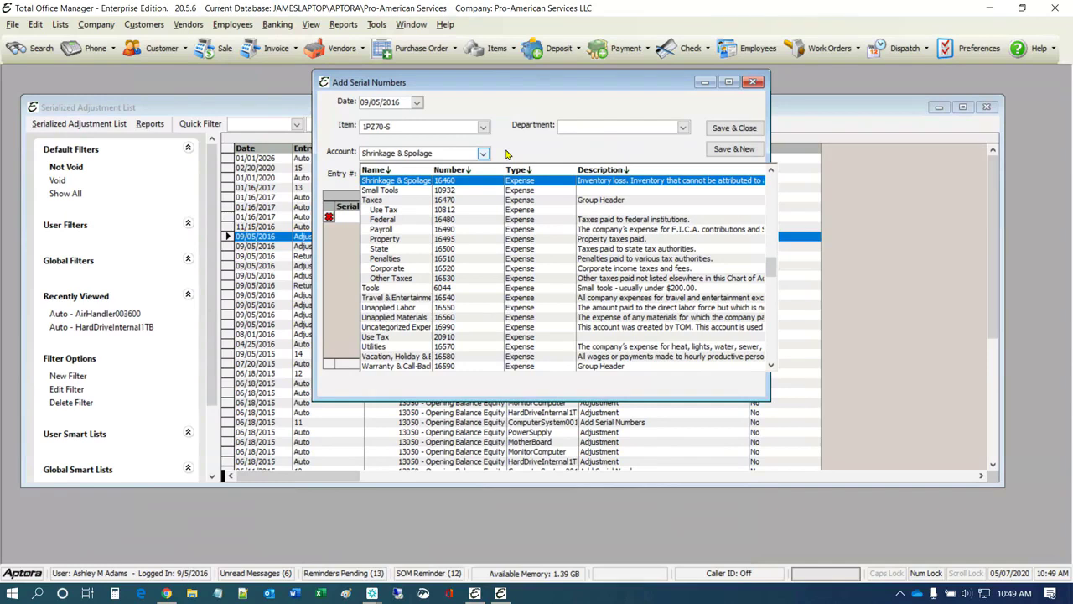
{"action": "left_click", "coordinate": [507, 154]}
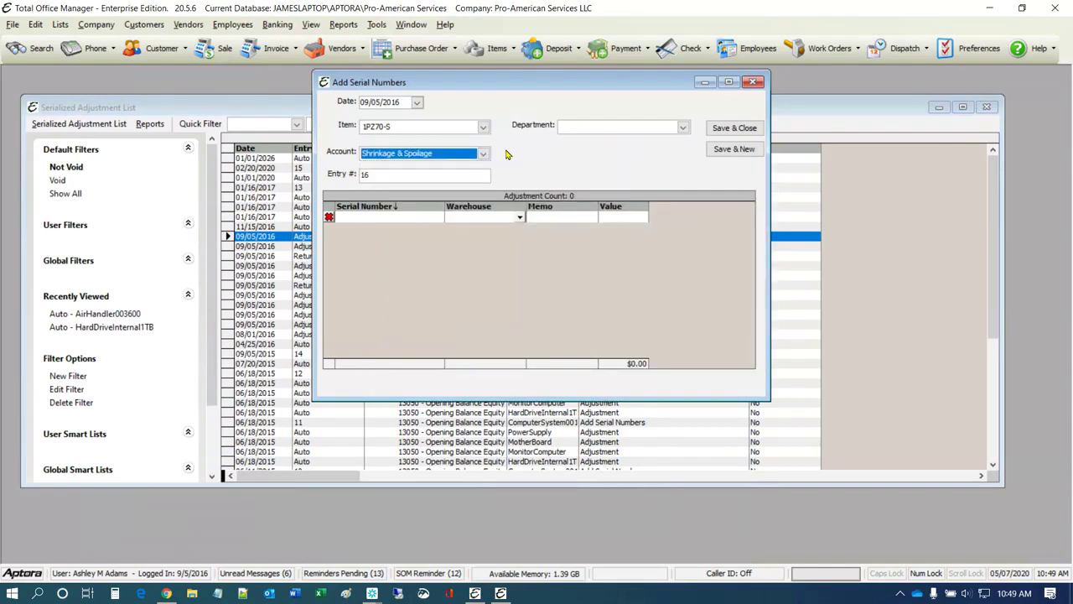
{"action": "left_click", "coordinate": [391, 218]}
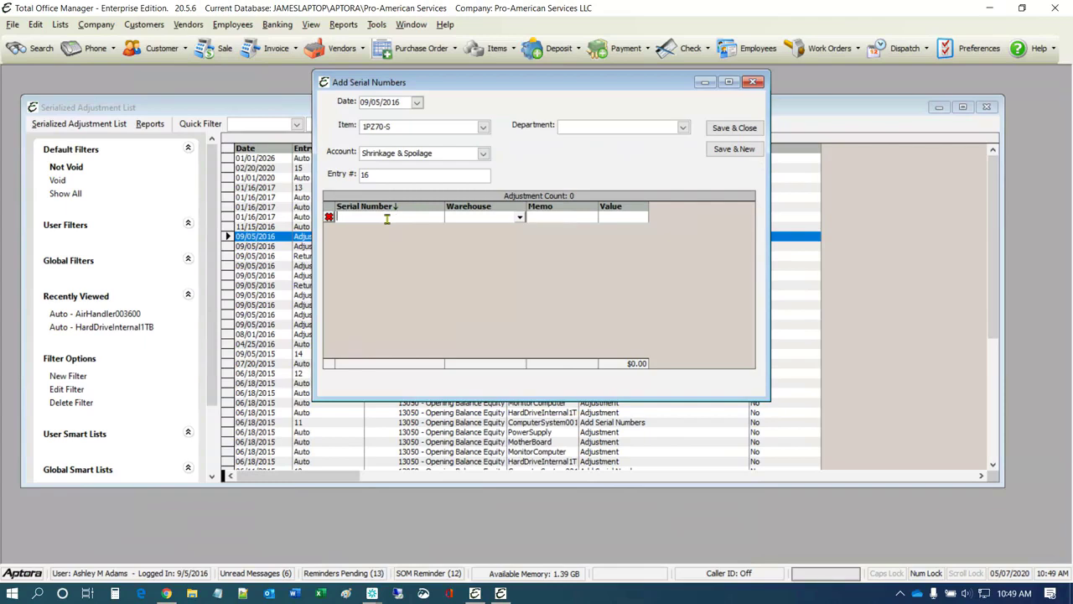
{"action": "type", "text": "542544535345435345"}
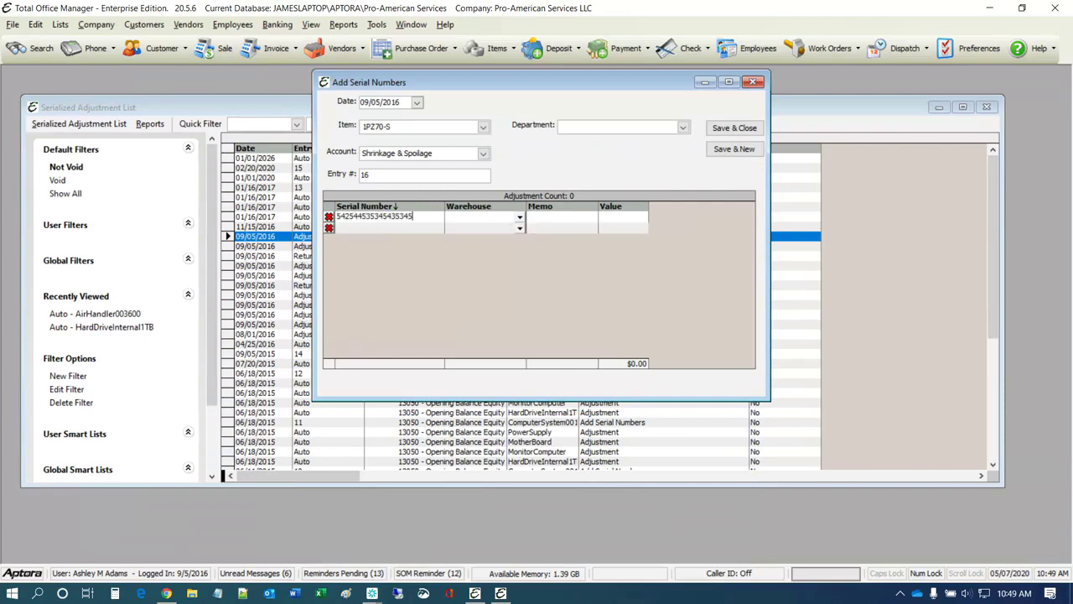
{"action": "type", "text": "3"}
{"action": "left_click", "coordinate": [519, 218]}
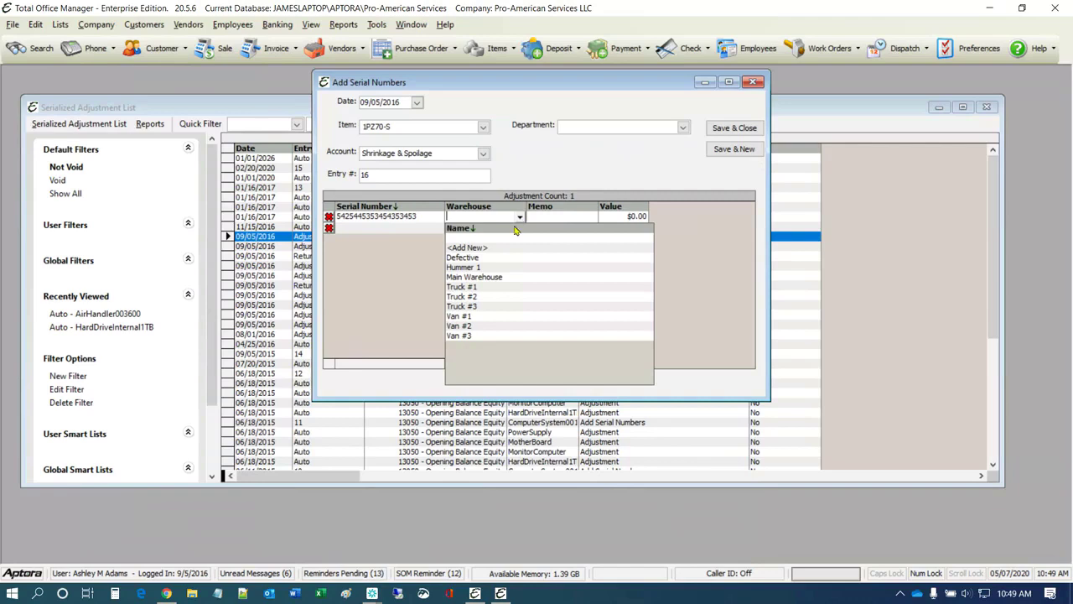
{"action": "left_click", "coordinate": [459, 337]}
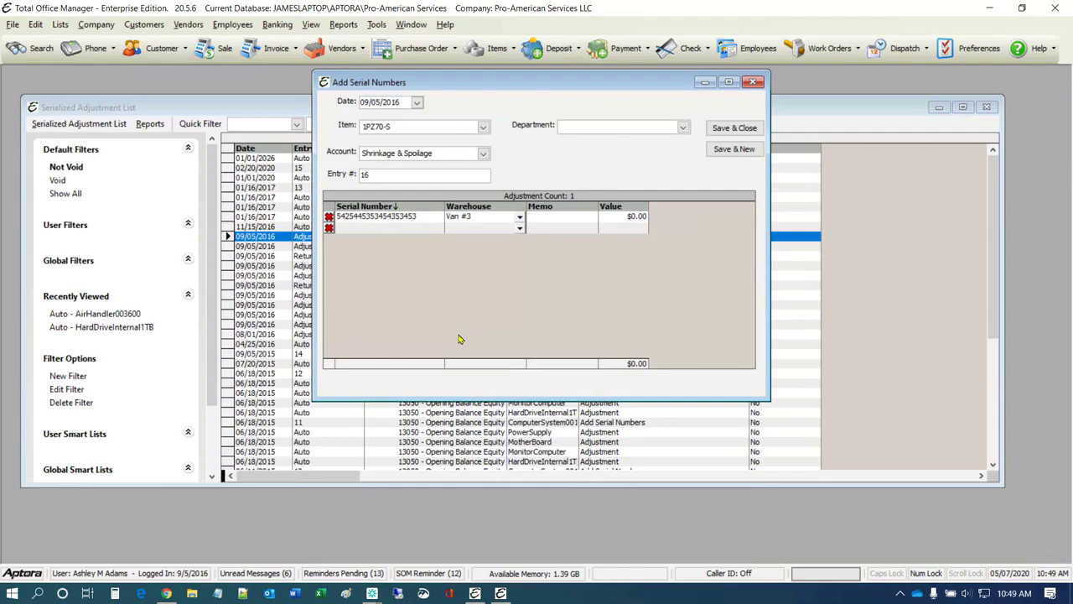
{"action": "left_click", "coordinate": [374, 131]}
{"action": "left_click", "coordinate": [365, 221]}
{"action": "left_click", "coordinate": [365, 221]}
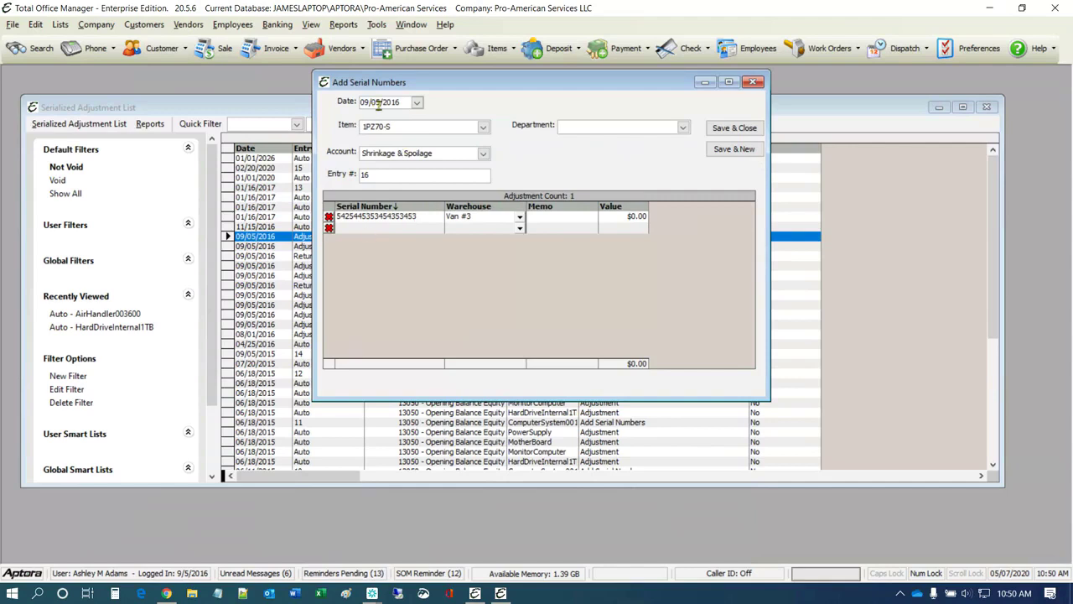
{"action": "left_click", "coordinate": [553, 218]}
{"action": "left_click", "coordinate": [622, 218]}
{"action": "left_click", "coordinate": [392, 155]}
{"action": "left_click", "coordinate": [401, 156]}
- Widen the Memo column and set the new serial number's value to 444
{"action": "left_click", "coordinate": [625, 215]}
{"action": "left_click_drag", "start_coordinate": [599, 207], "coordinate": [647, 207]}
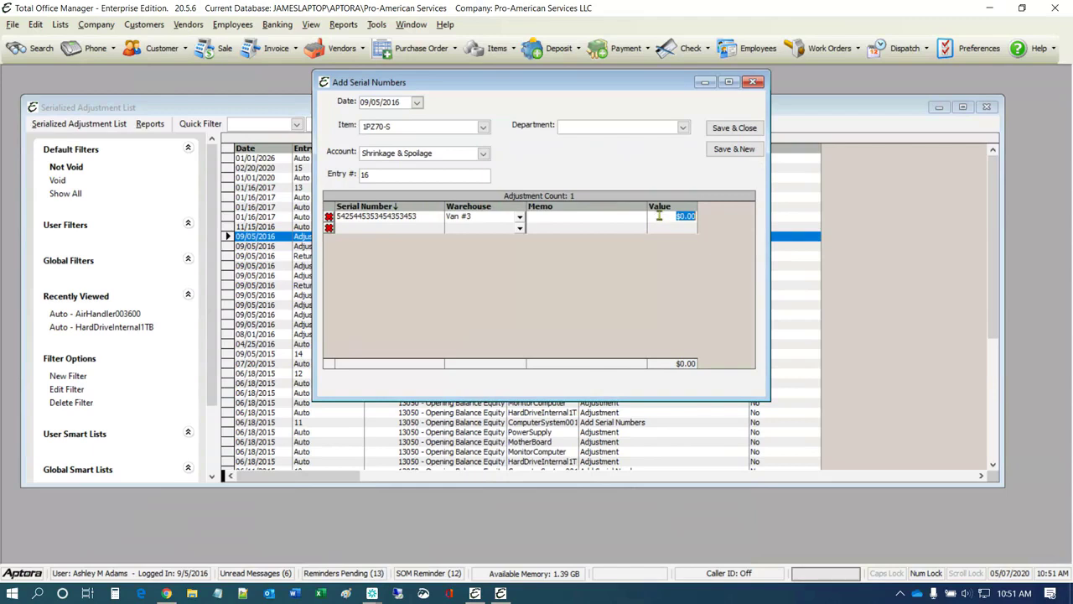
{"action": "type", "text": "444"}
- Check the expense accounts available around Shrinkage & Spoilage without changing the account, and return to the line's value
{"action": "left_click", "coordinate": [441, 177]}
{"action": "left_click", "coordinate": [483, 154]}
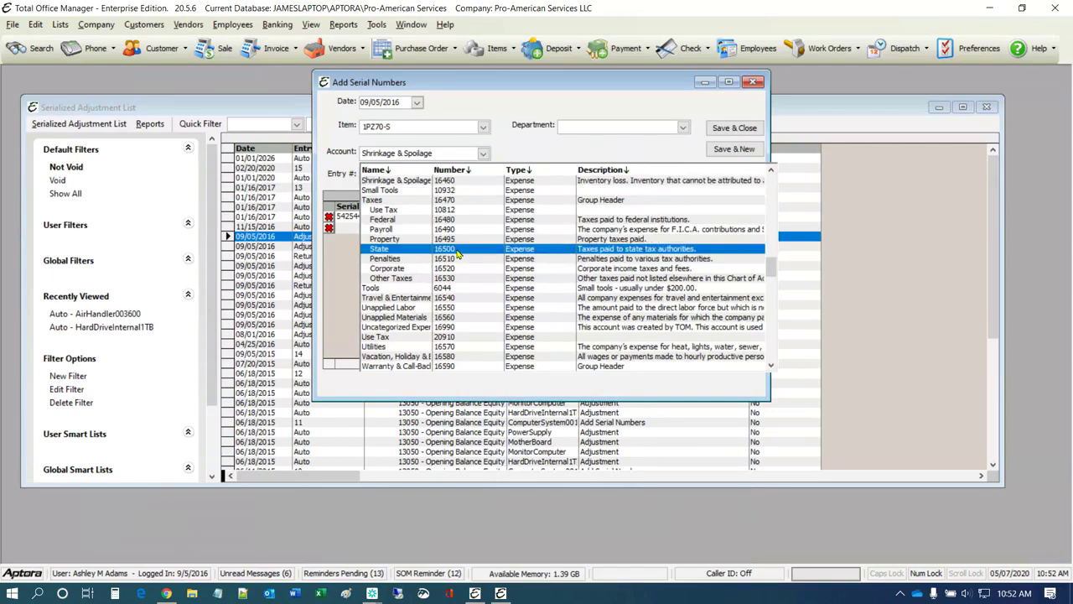
{"action": "left_click", "coordinate": [512, 146]}
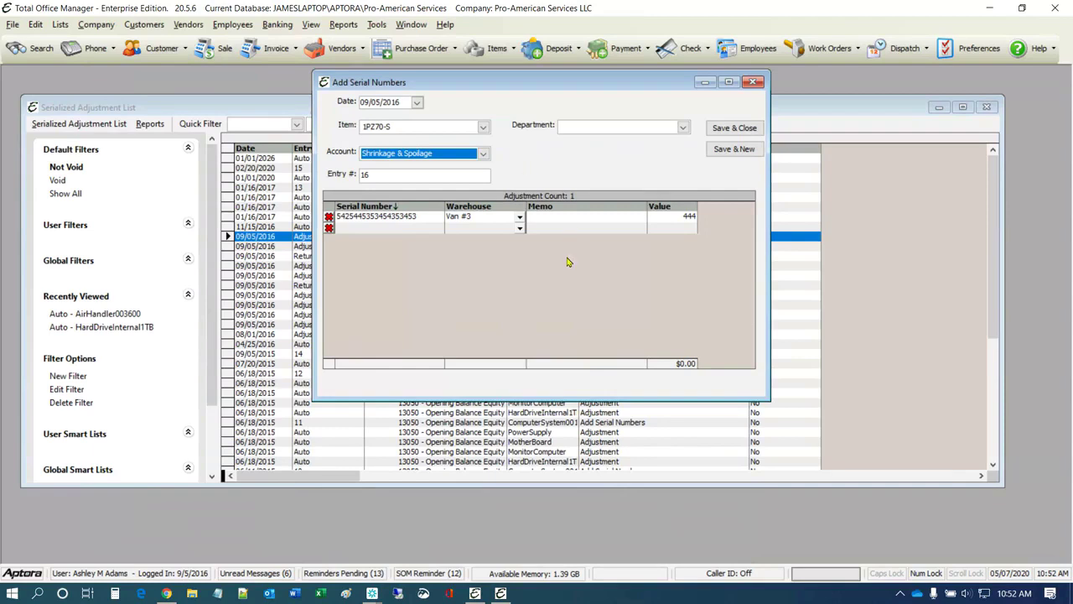
{"action": "left_click", "coordinate": [688, 216]}
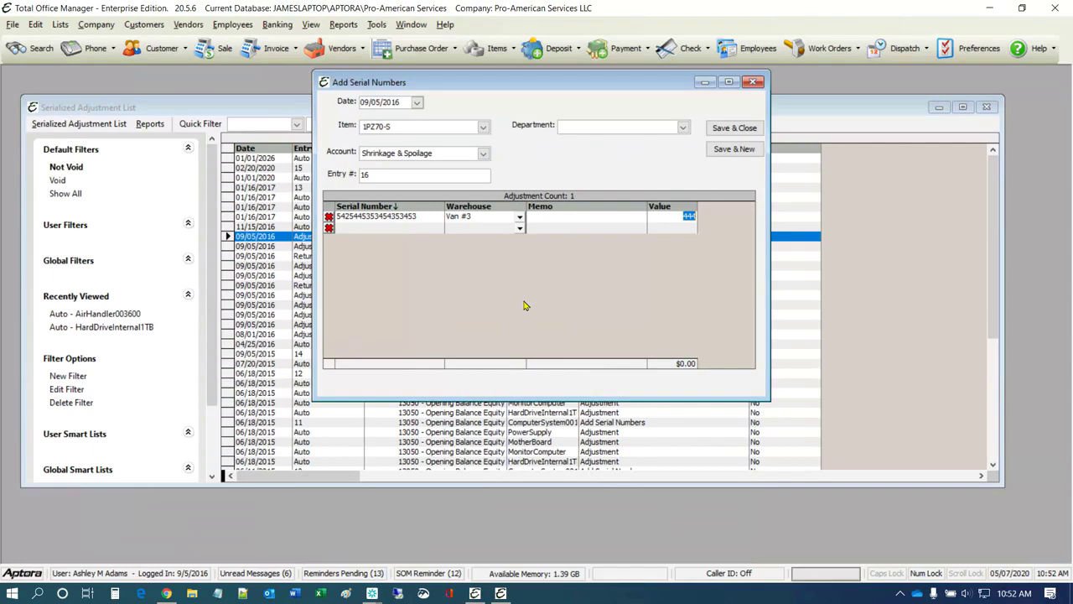
- Set the addition's date to 02/02/2020, and save and close the form
{"action": "left_click", "coordinate": [401, 102]}
{"action": "type", "text": "02022020"}
{"action": "left_click", "coordinate": [189, 25]}
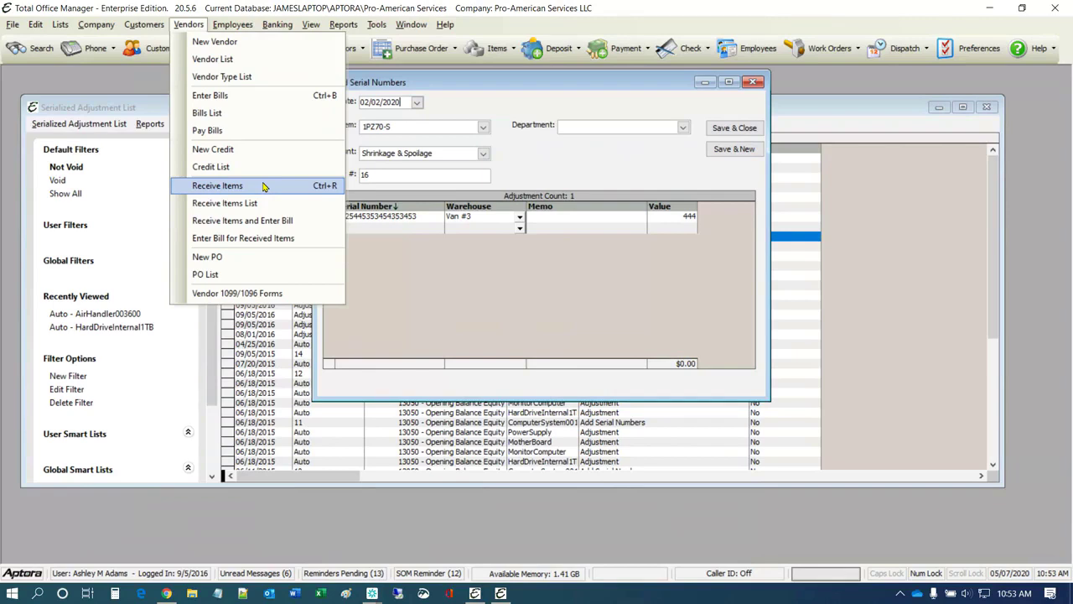
{"action": "left_click", "coordinate": [477, 100]}
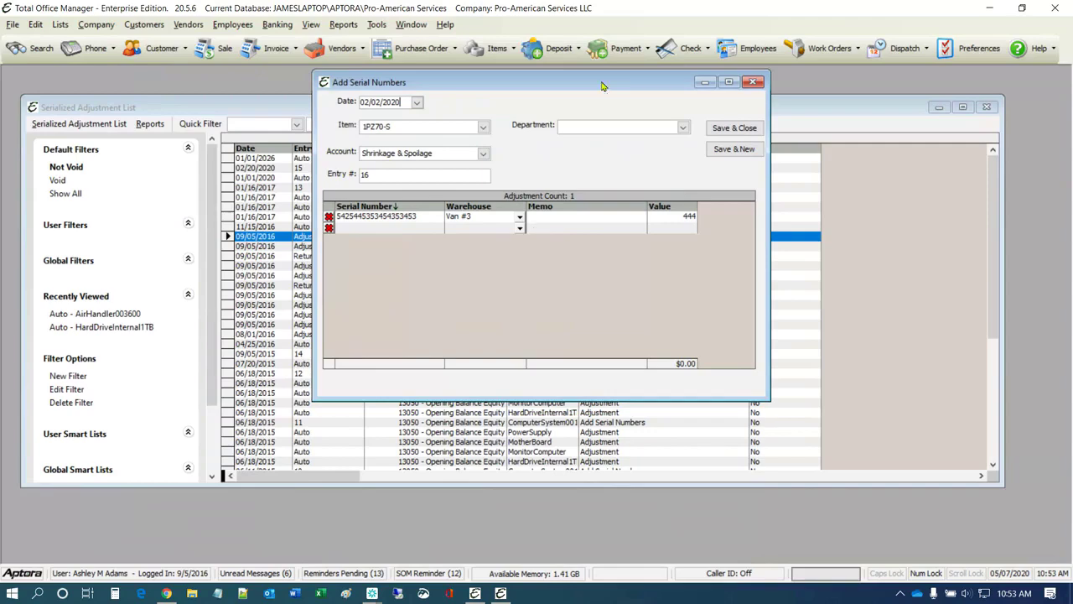
{"action": "left_click_drag", "start_coordinate": [601, 89], "coordinate": [704, 196]}
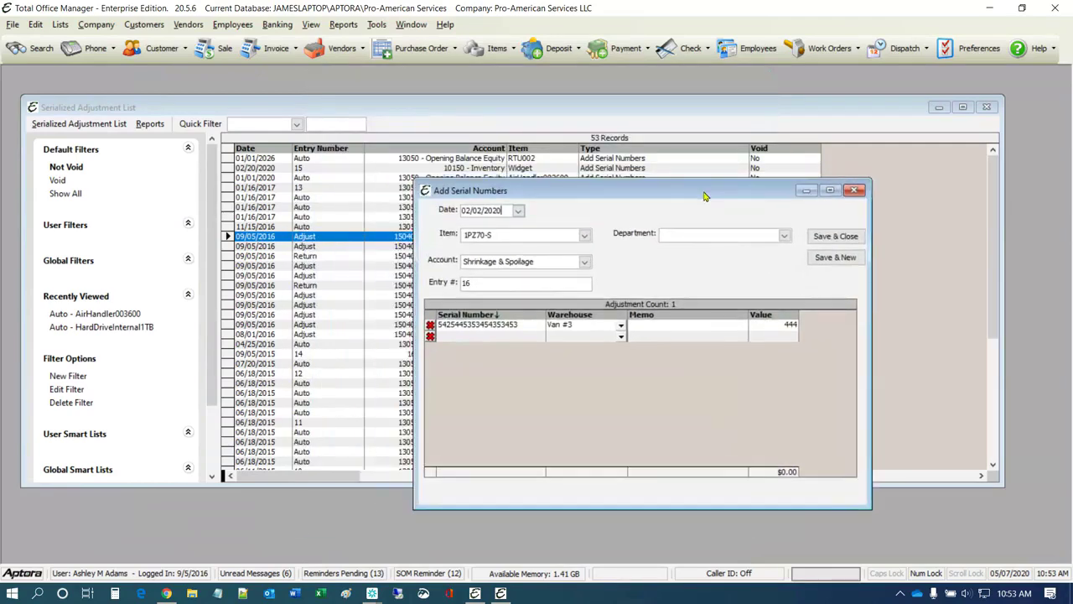
{"action": "left_click", "coordinate": [835, 237]}
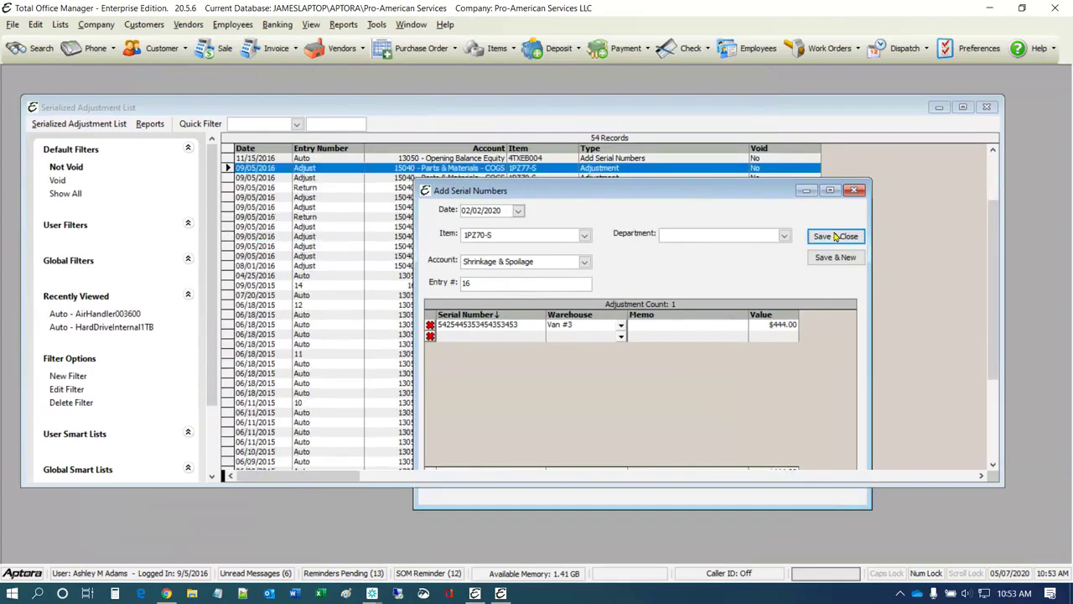
{"action": "right_click", "coordinate": [334, 198]}
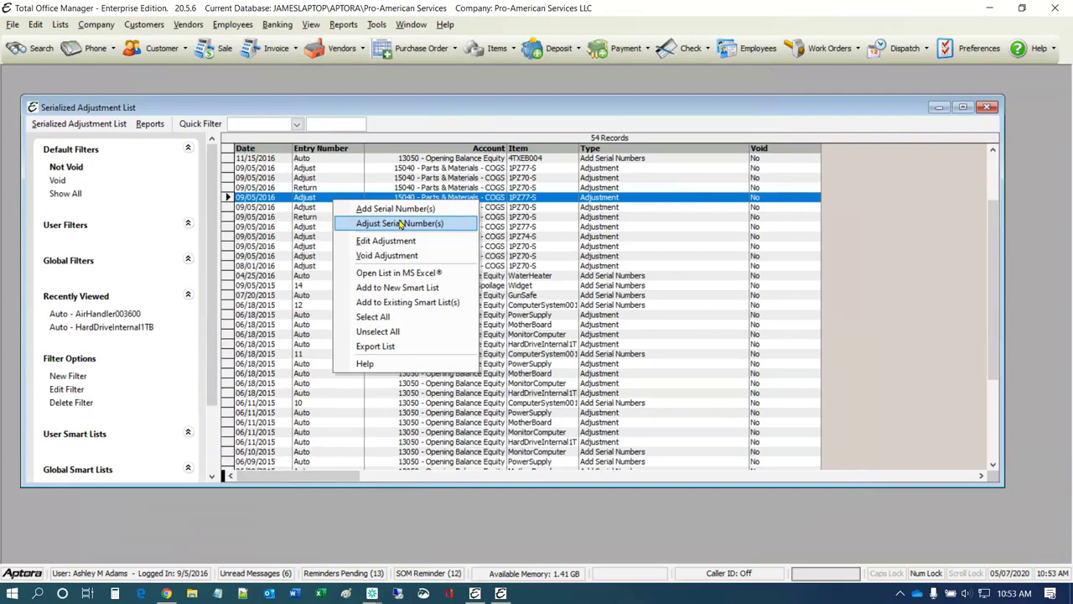
{"action": "left_click", "coordinate": [401, 224]}
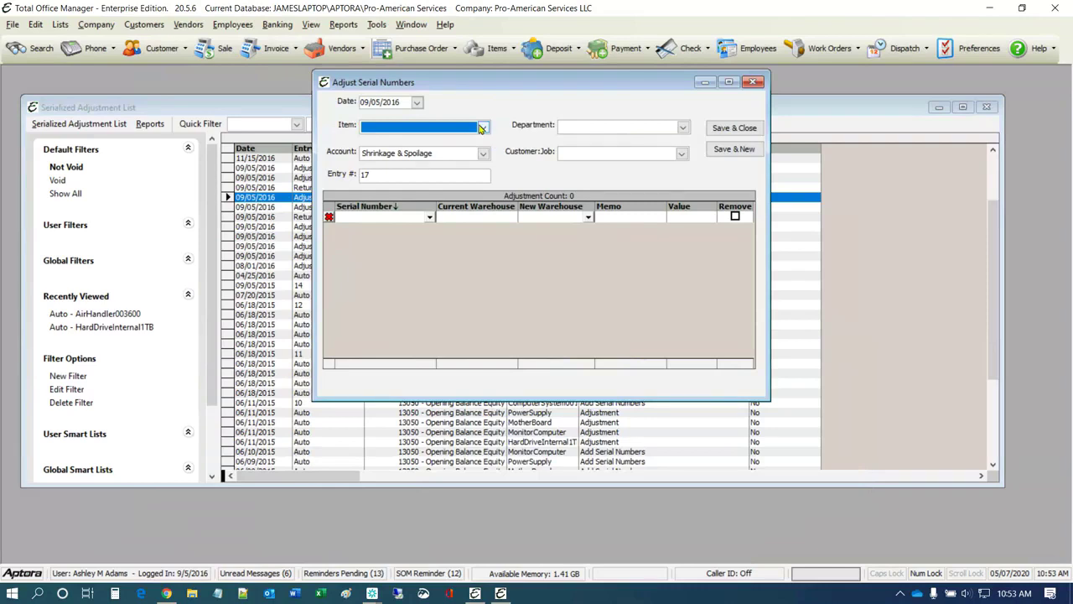
{"action": "left_click", "coordinate": [483, 127]}
{"action": "left_click", "coordinate": [412, 170]}
{"action": "left_click", "coordinate": [431, 218]}
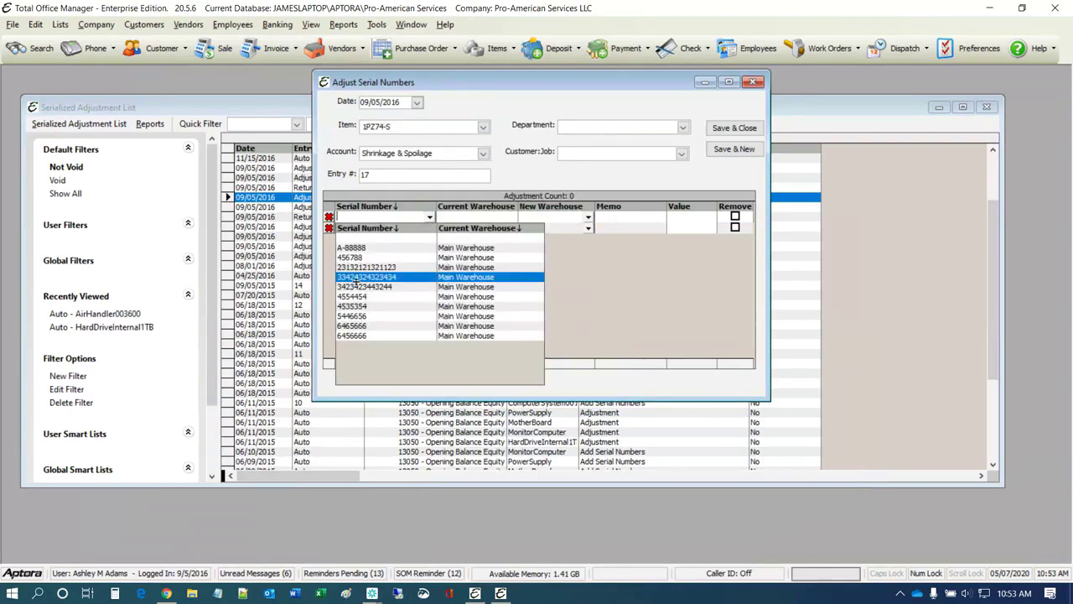
{"action": "left_click", "coordinate": [356, 289]}
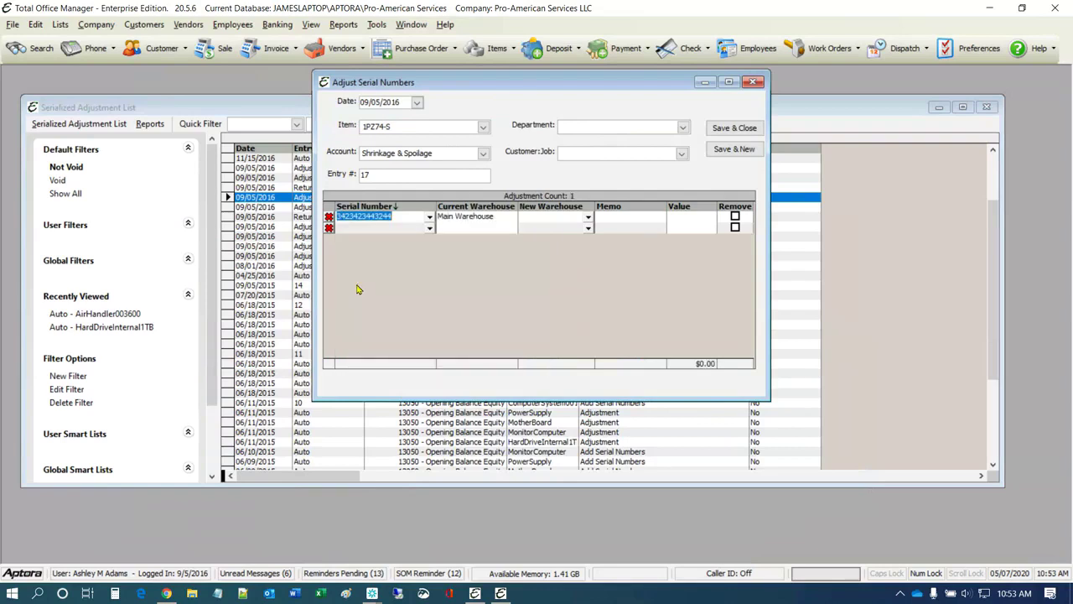
{"action": "left_click", "coordinate": [590, 220]}
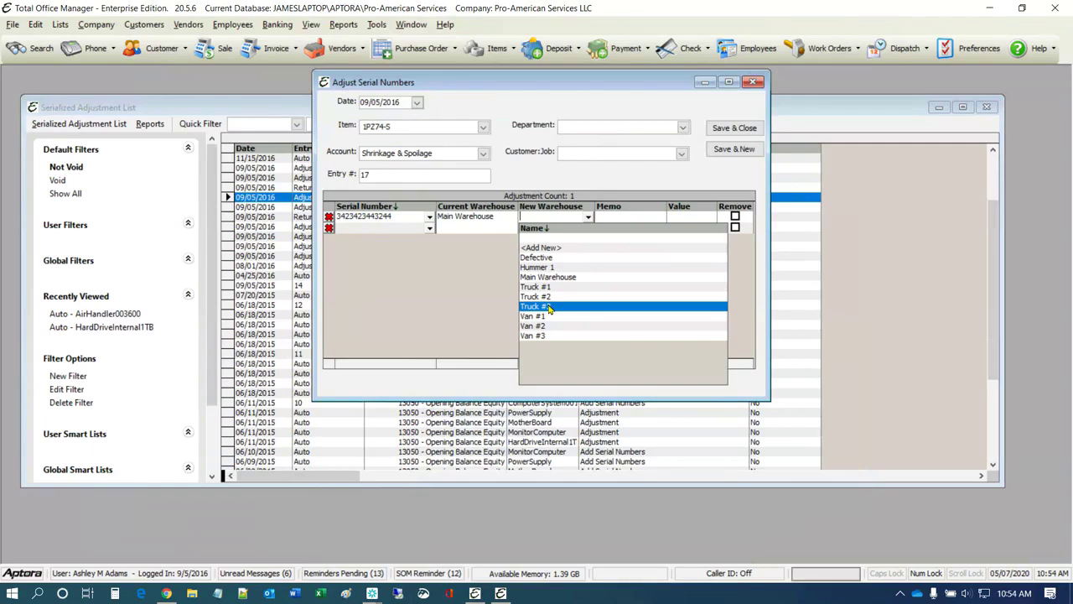
{"action": "left_click", "coordinate": [549, 307]}
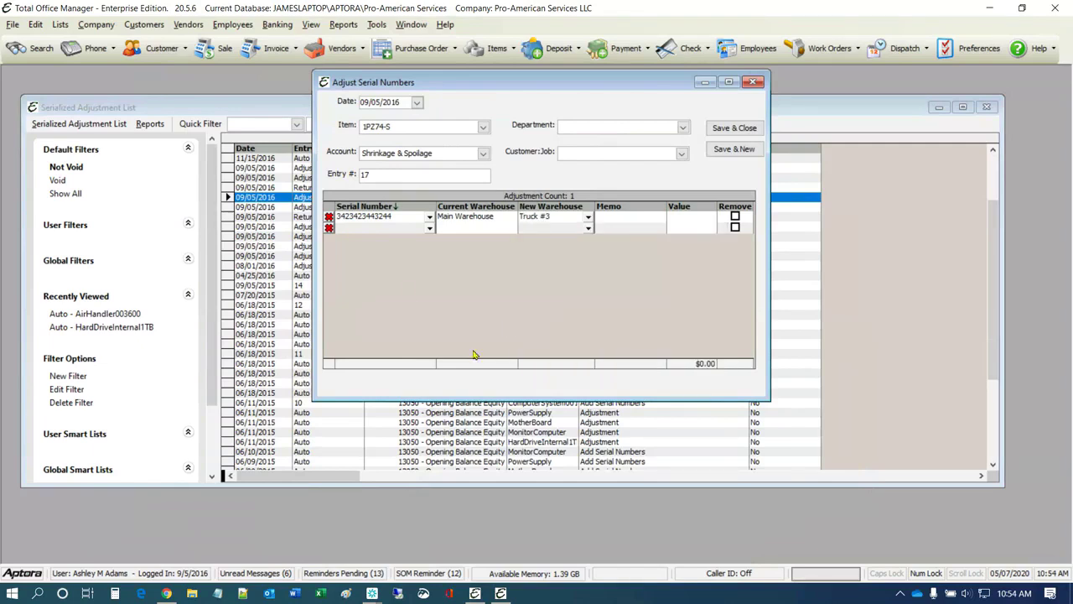
{"action": "left_click", "coordinate": [409, 217]}
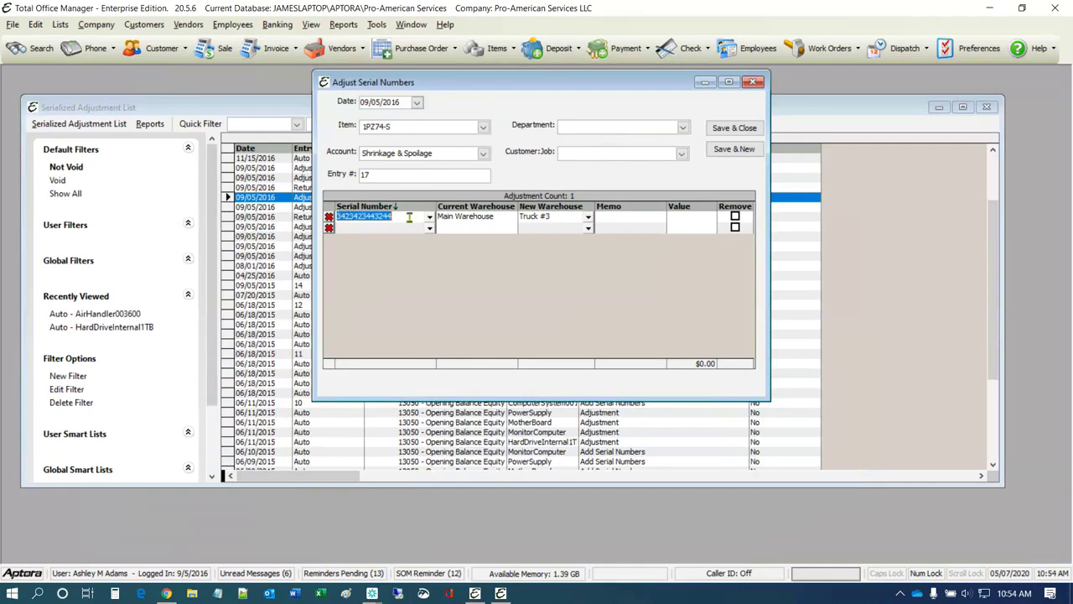
{"action": "type", "text": "5446656"}
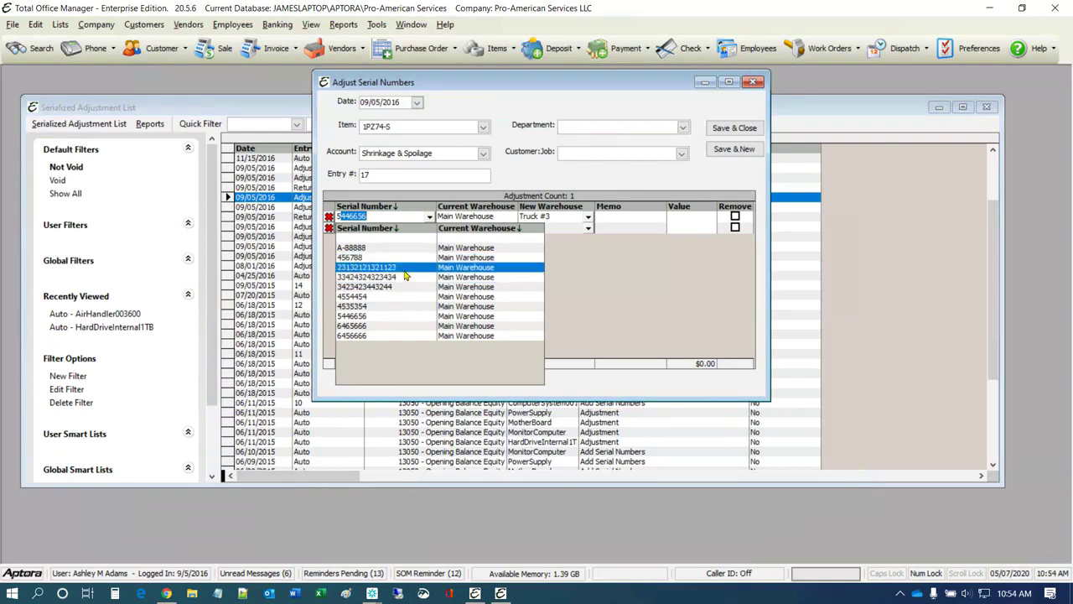
{"action": "left_click", "coordinate": [395, 277]}
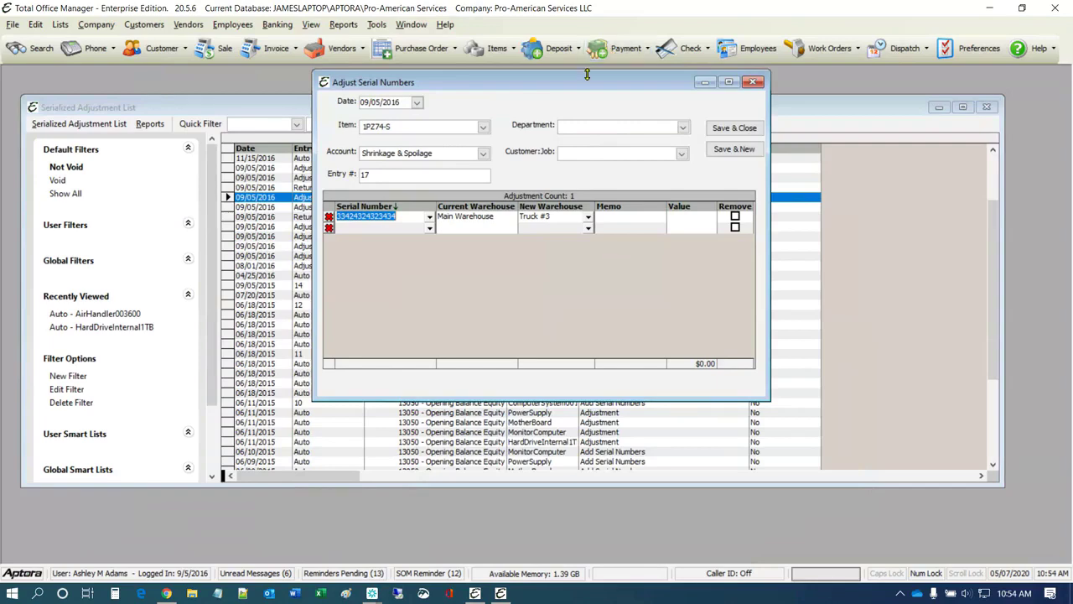
{"action": "left_click_drag", "start_coordinate": [587, 81], "coordinate": [579, 186]}
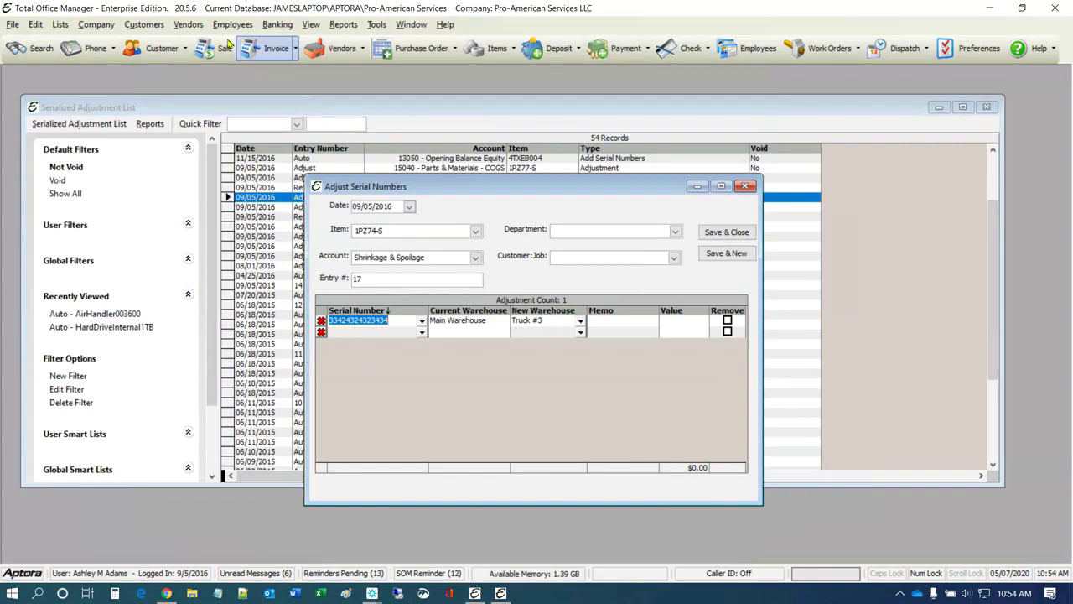
{"action": "left_click", "coordinate": [103, 26]}
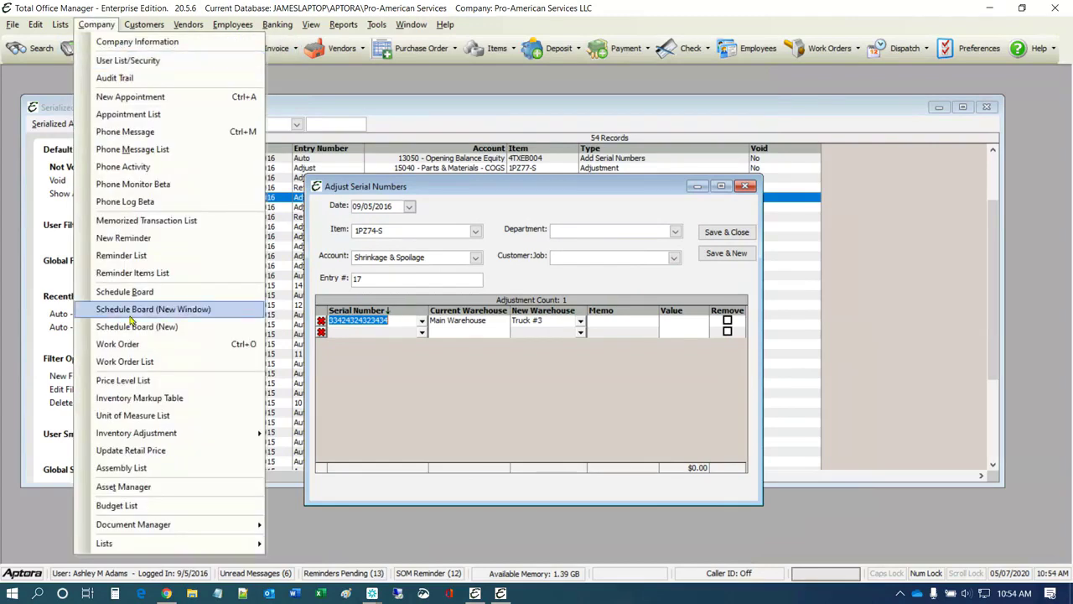
{"action": "mouse_move", "coordinate": [203, 433]}
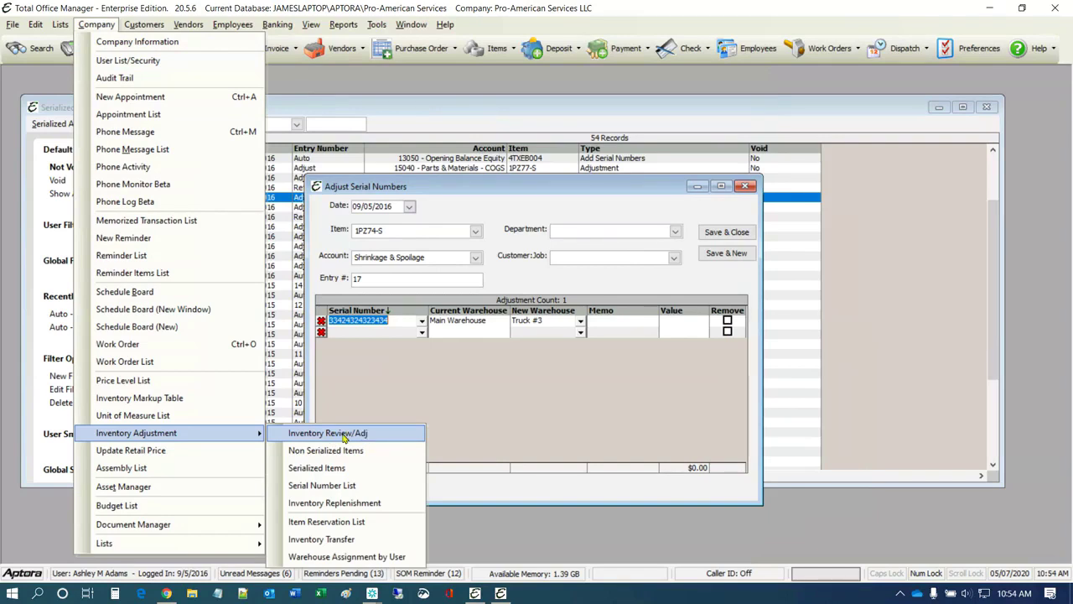
{"action": "left_click", "coordinate": [331, 242]}
{"action": "left_click", "coordinate": [371, 232]}
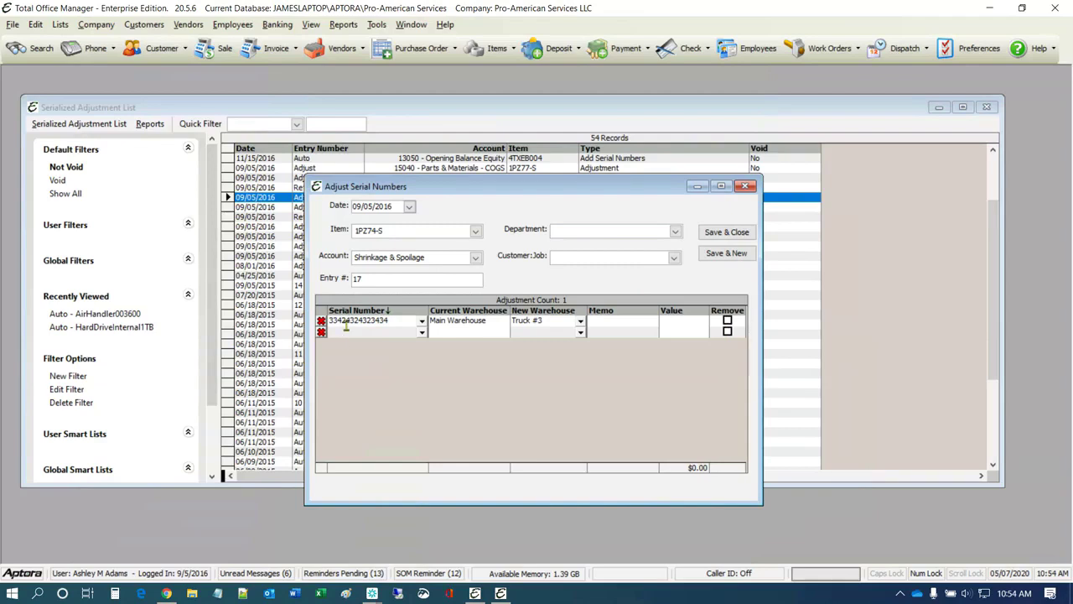
{"action": "left_click", "coordinate": [422, 332]}
{"action": "left_click", "coordinate": [401, 376]}
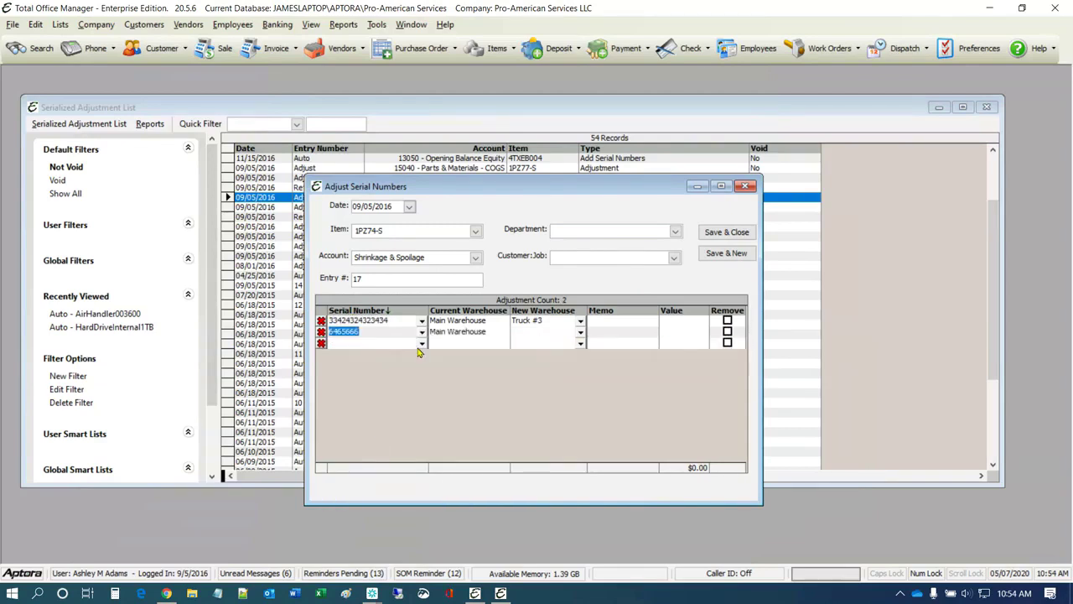
{"action": "left_click", "coordinate": [421, 343]}
{"action": "left_click", "coordinate": [403, 393]}
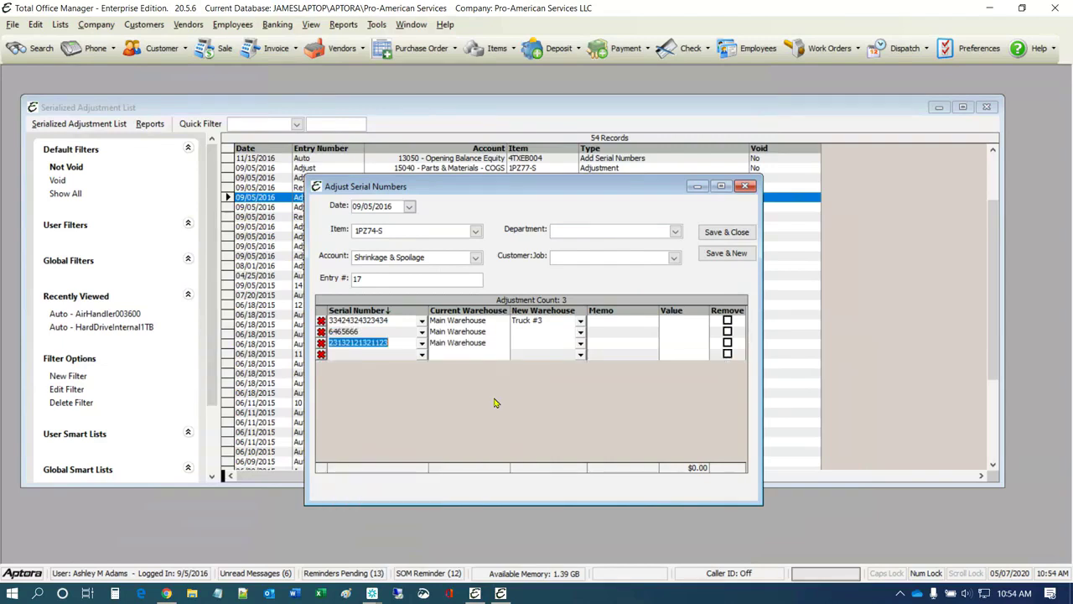
{"action": "left_click", "coordinate": [581, 332]}
{"action": "left_click", "coordinate": [545, 382]}
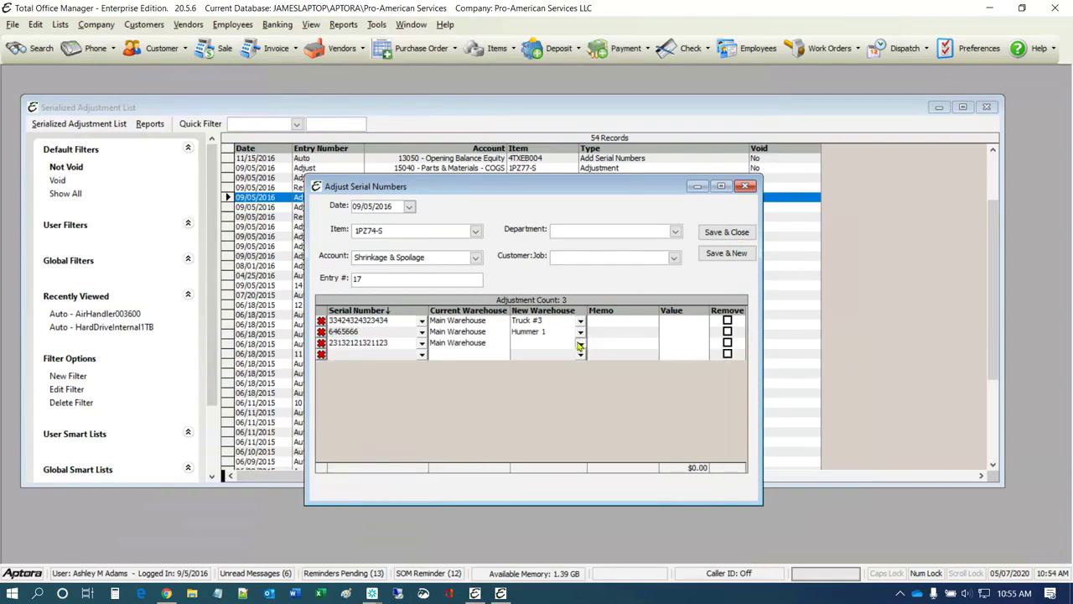
{"action": "left_click", "coordinate": [579, 346]}
{"action": "left_click", "coordinate": [547, 406]}
- Set the adjustment's date to 02/02/2020 and try to save and close the form
{"action": "left_click", "coordinate": [393, 208]}
{"action": "type", "text": "02/02/2"}
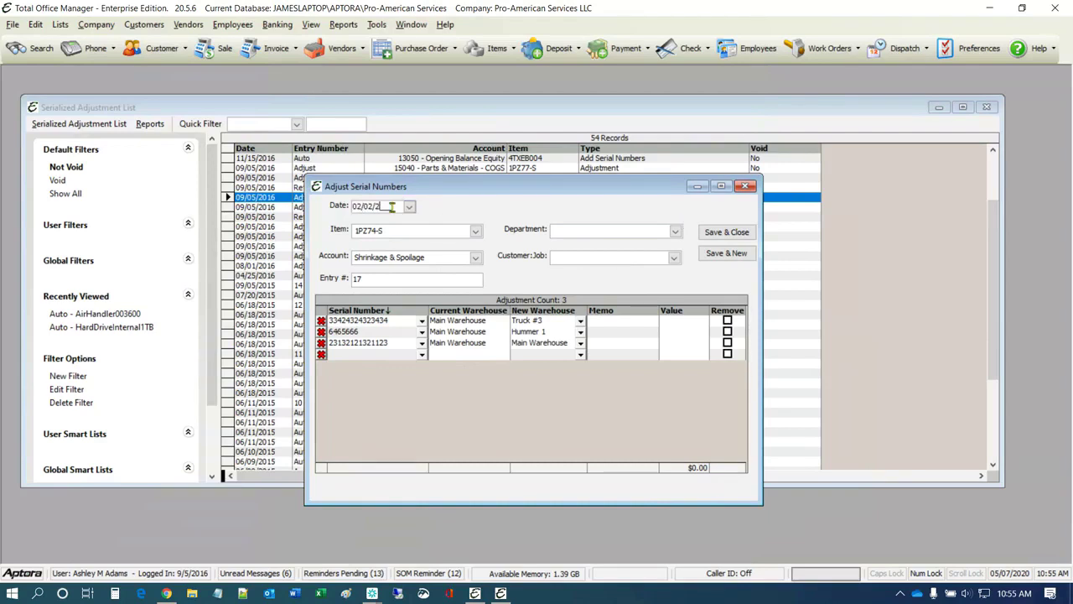
{"action": "type", "text": "020"}
{"action": "left_click", "coordinate": [710, 231]}
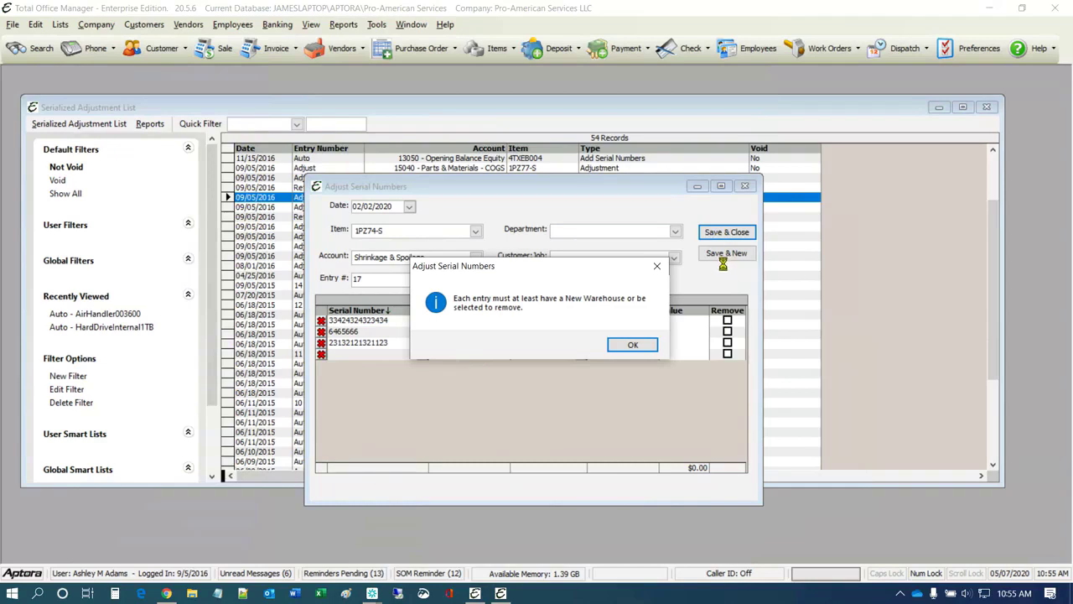
{"action": "left_click", "coordinate": [635, 344]}
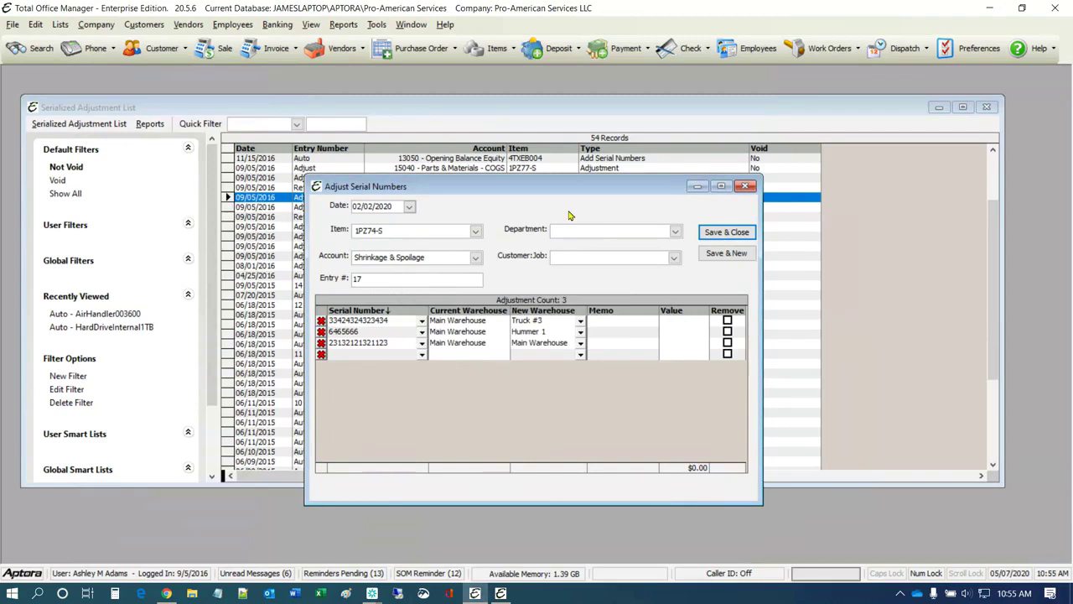
- Try again to save and close the adjustment, moving the notice aside to check each line's warehouse entry
{"action": "left_click_drag", "start_coordinate": [584, 183], "coordinate": [531, 164]}
{"action": "left_click_drag", "start_coordinate": [711, 268], "coordinate": [719, 268]}
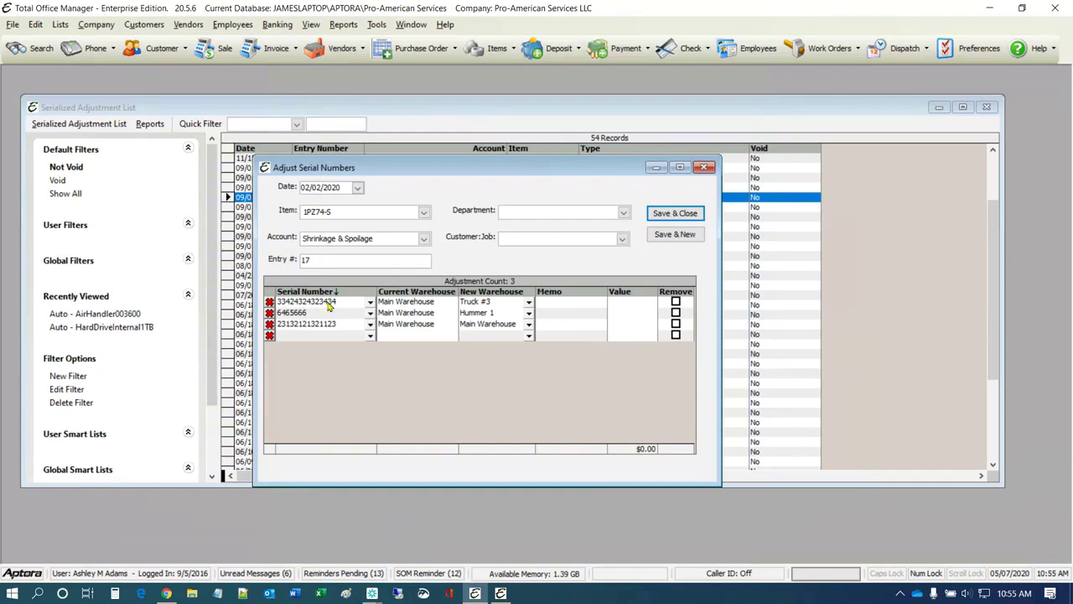
{"action": "left_click", "coordinate": [677, 213]}
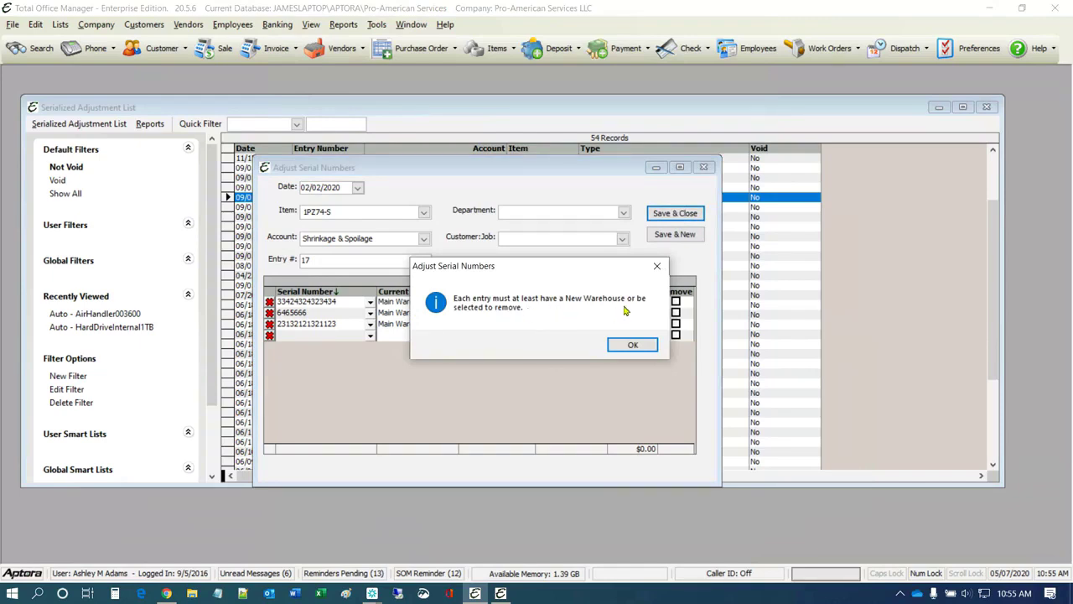
{"action": "left_click_drag", "start_coordinate": [616, 270], "coordinate": [598, 385]}
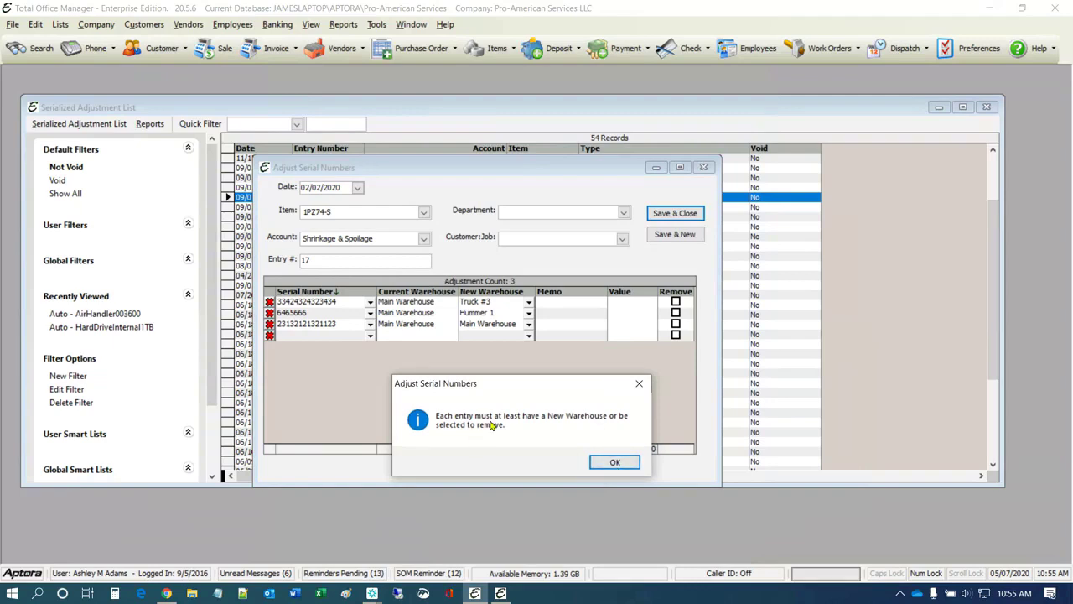
{"action": "left_click", "coordinate": [617, 462]}
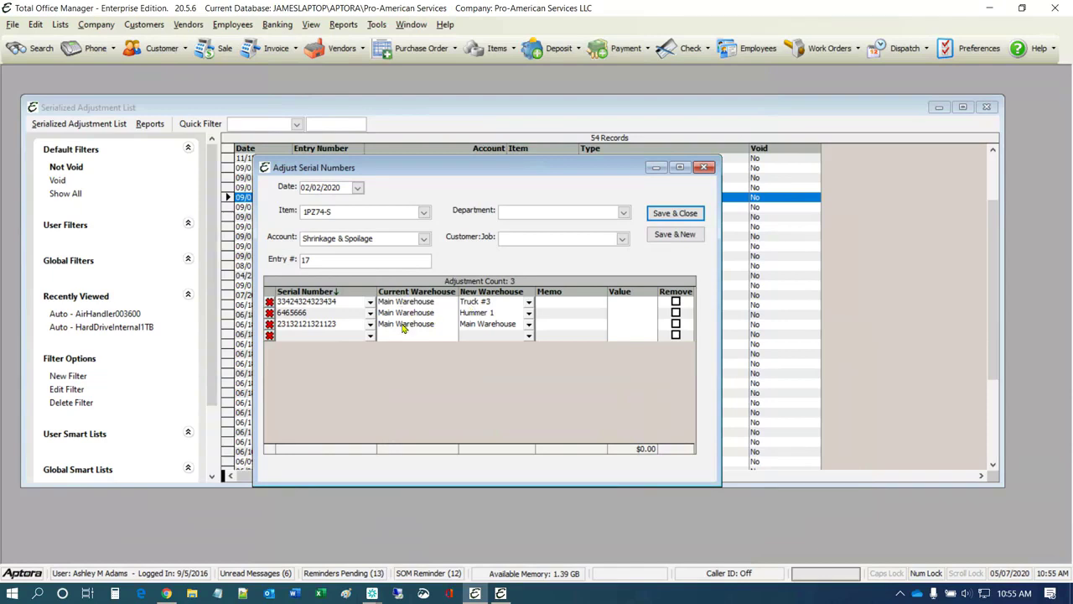
{"action": "left_click", "coordinate": [528, 324]}
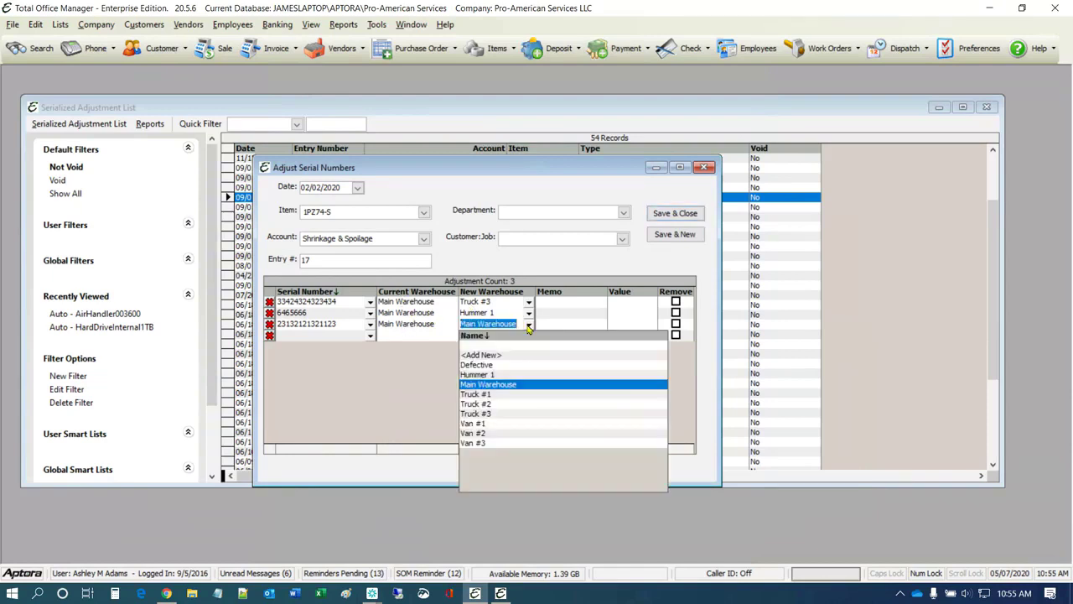
{"action": "left_click", "coordinate": [492, 394]}
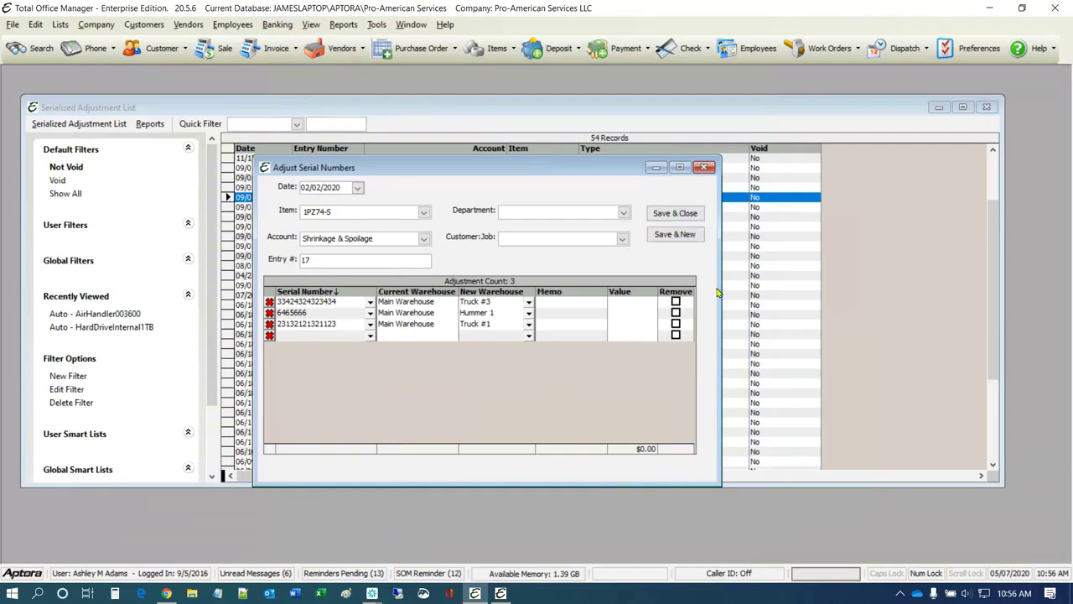
{"action": "left_click", "coordinate": [635, 303]}
{"action": "left_click", "coordinate": [683, 212]}
- Start another serial number adjustment from the adjustment list and choose item 1PZ77-S
{"action": "right_click", "coordinate": [483, 266]}
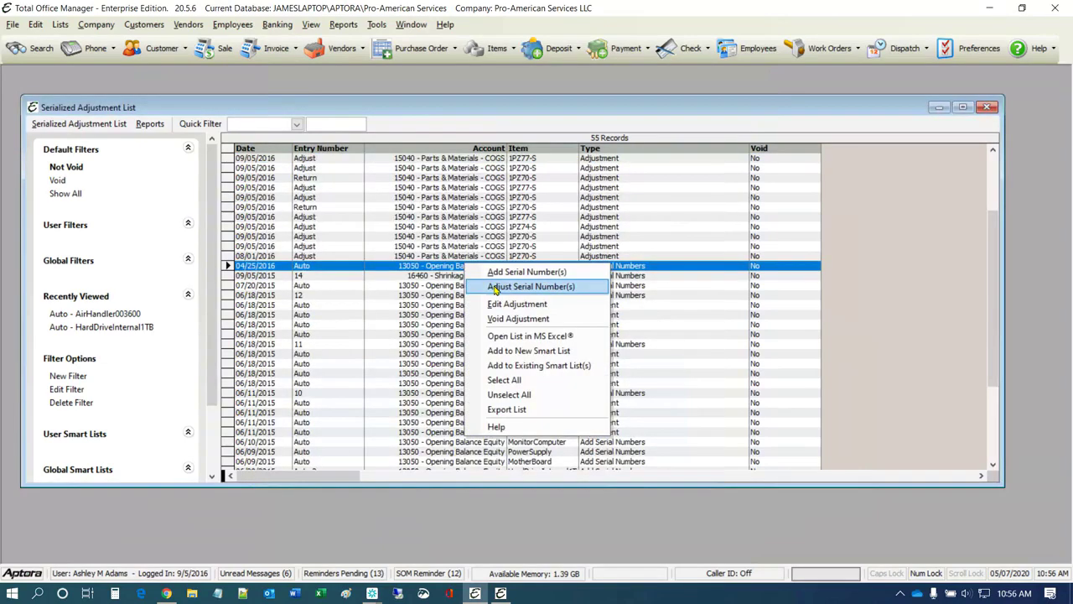
{"action": "left_click", "coordinate": [496, 289]}
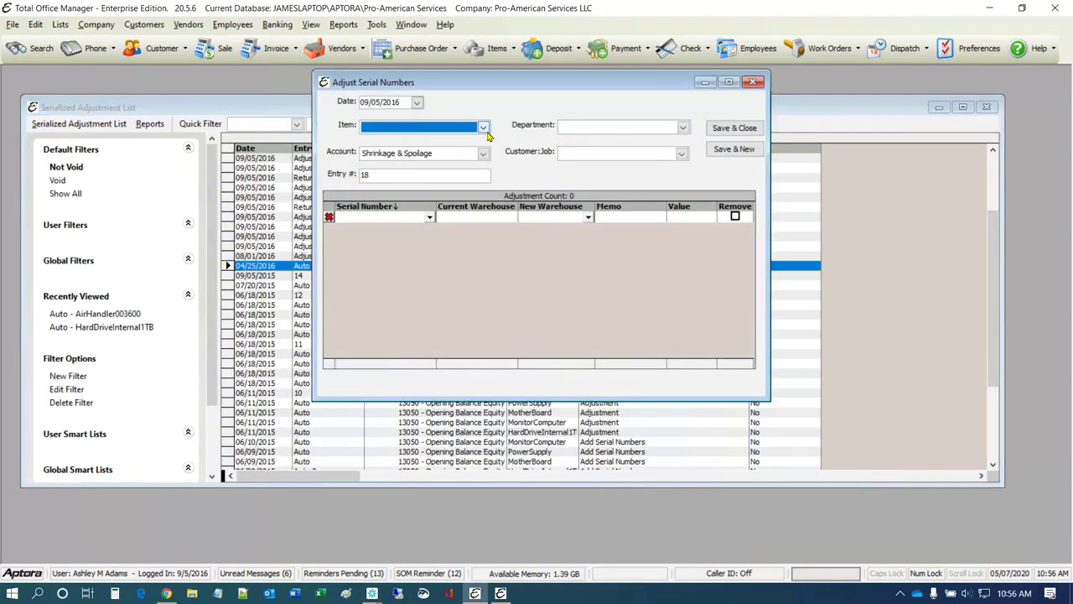
{"action": "left_click", "coordinate": [483, 127]}
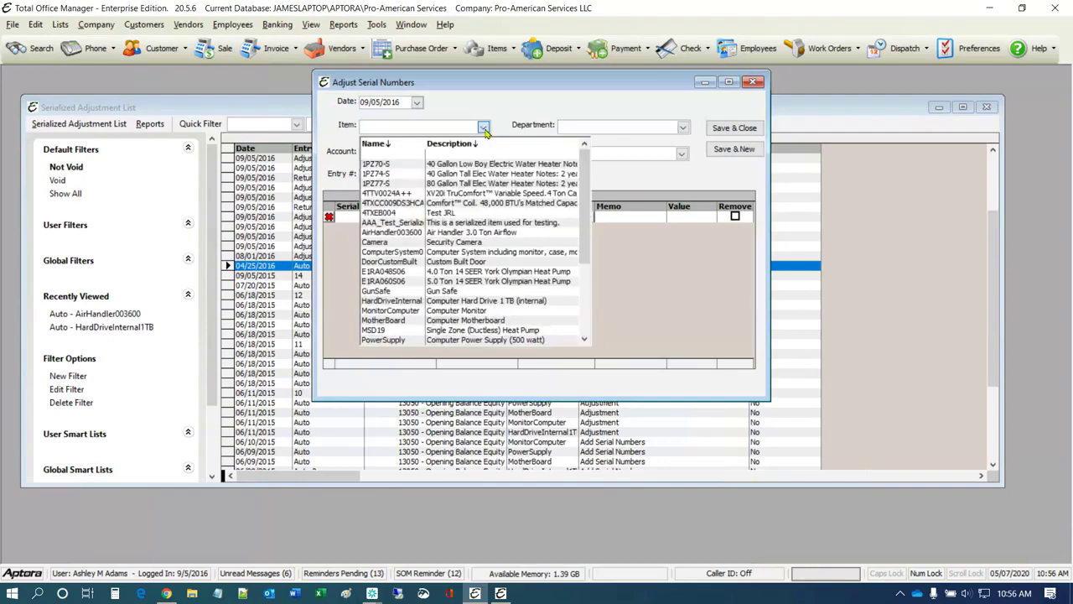
{"action": "left_click", "coordinate": [406, 251]}
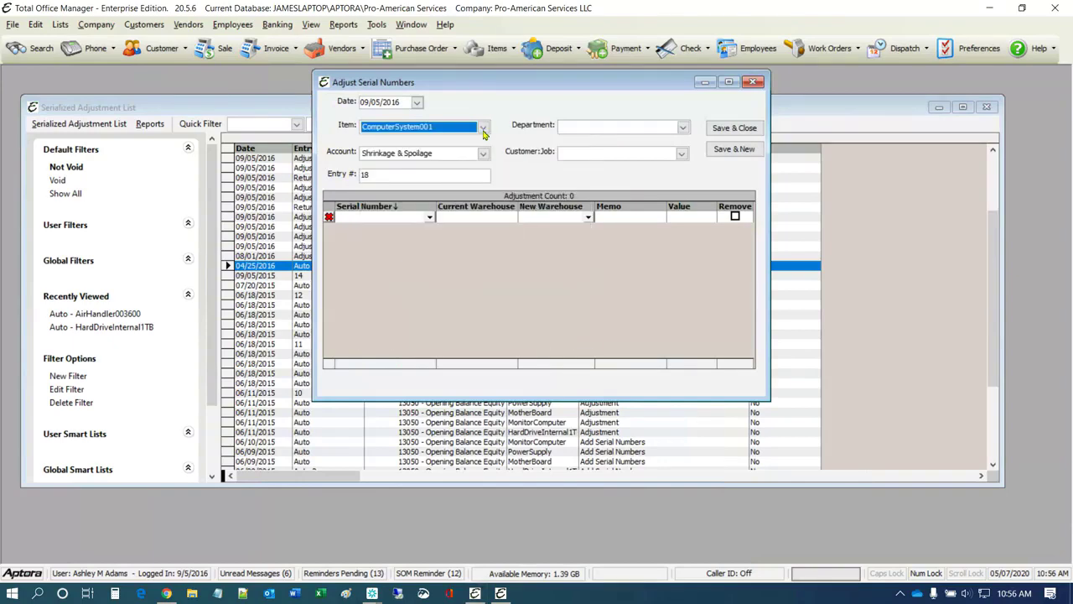
{"action": "left_click", "coordinate": [483, 127]}
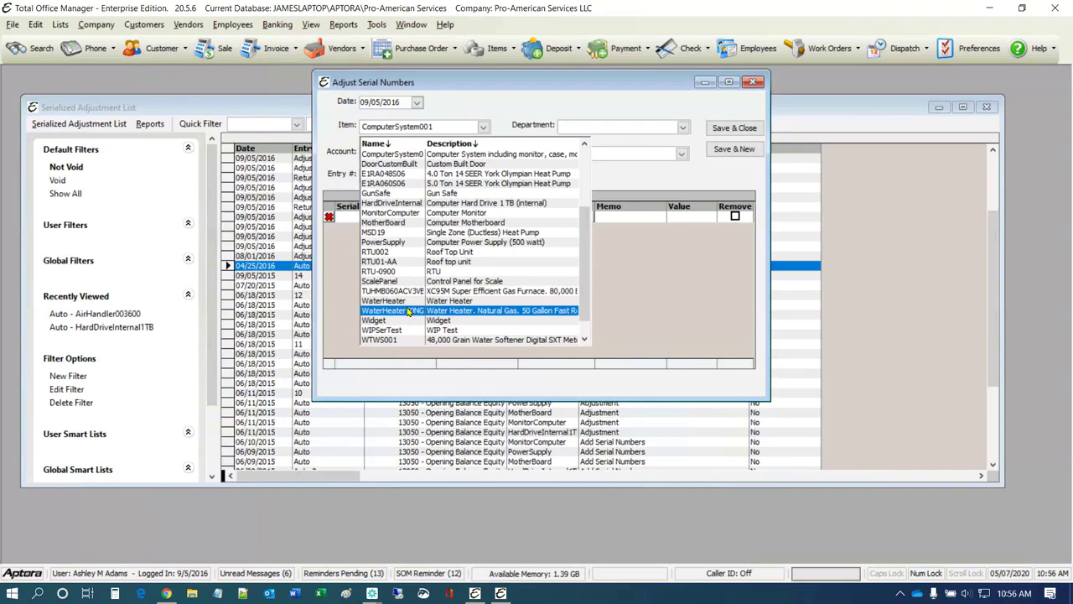
{"action": "left_click", "coordinate": [408, 311]}
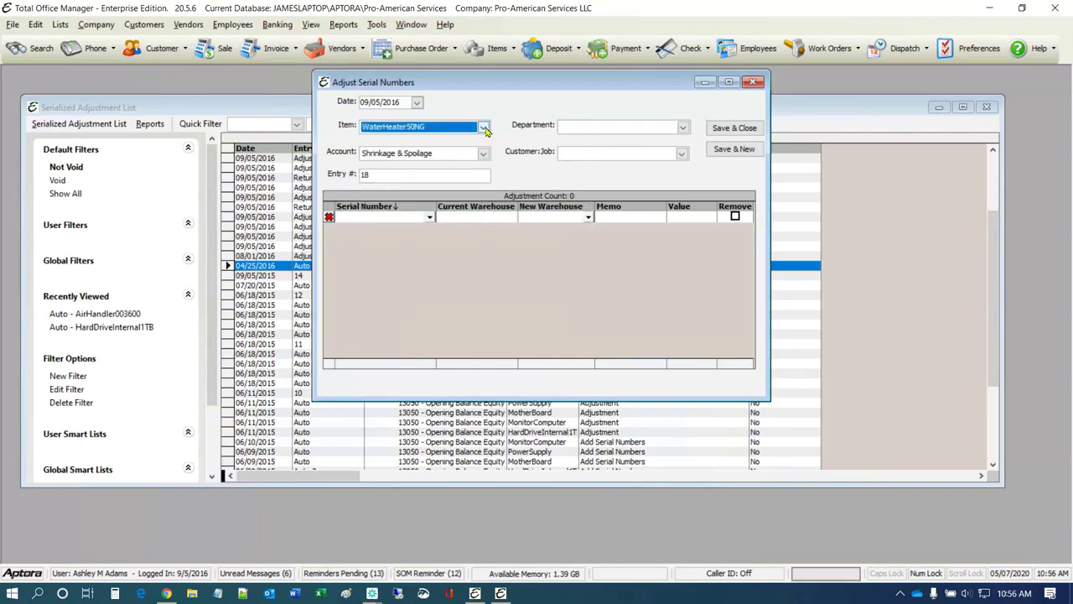
{"action": "left_click", "coordinate": [483, 128]}
{"action": "scroll", "coordinate": [418, 170], "scroll_direction": "up", "scroll_amount": 4}
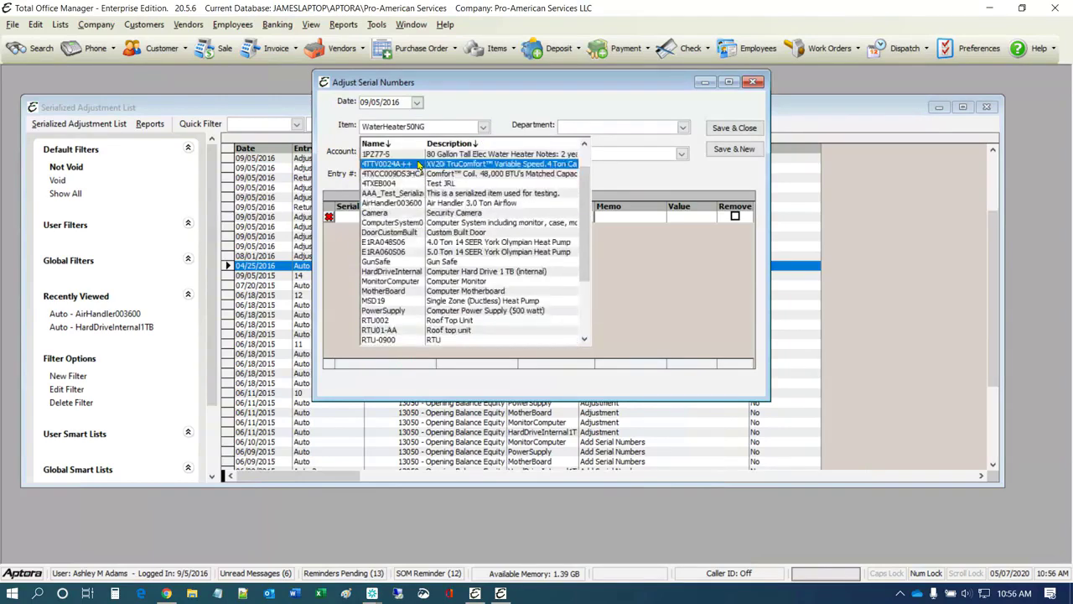
{"action": "left_click", "coordinate": [383, 174]}
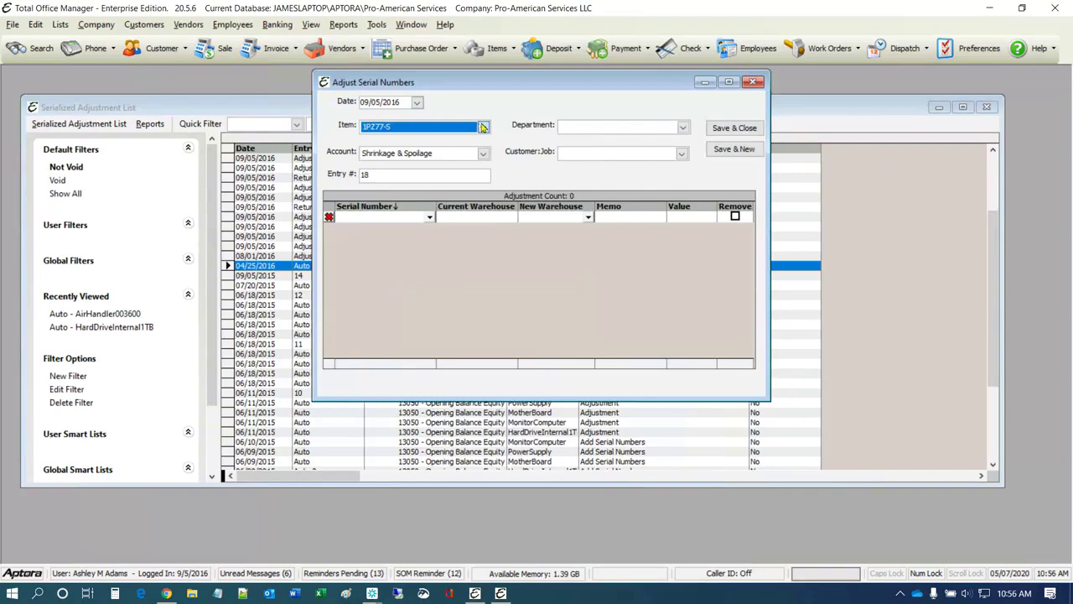
{"action": "left_click", "coordinate": [483, 127]}
{"action": "scroll", "coordinate": [427, 159], "scroll_direction": "up", "scroll_amount": 1}
{"action": "left_click", "coordinate": [393, 165]}
{"action": "left_click", "coordinate": [429, 218]}
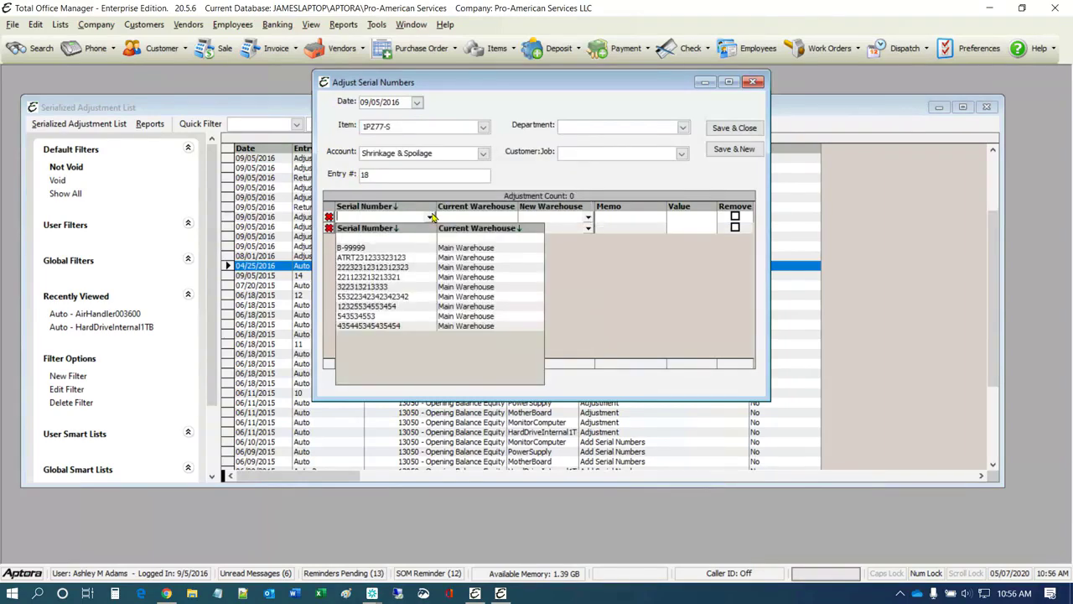
{"action": "left_click", "coordinate": [391, 297]}
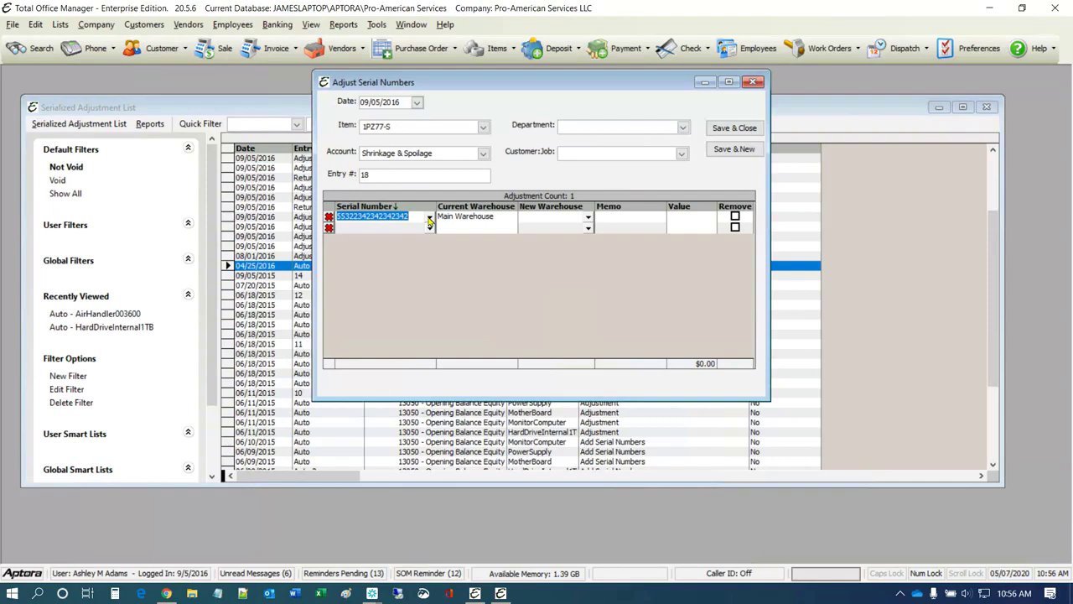
{"action": "left_click", "coordinate": [429, 219]}
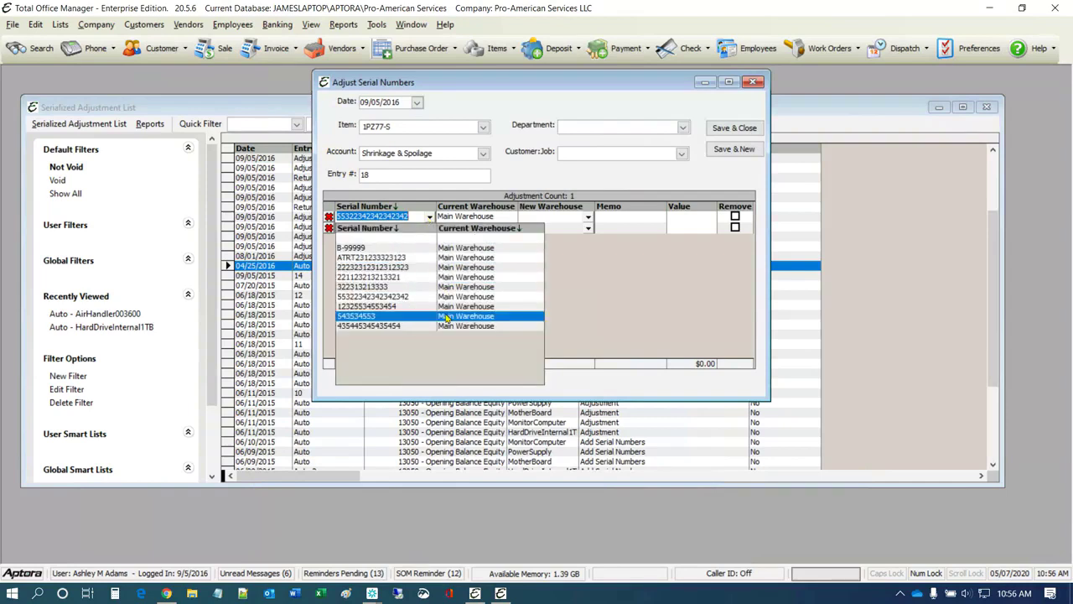
{"action": "left_click", "coordinate": [415, 299]}
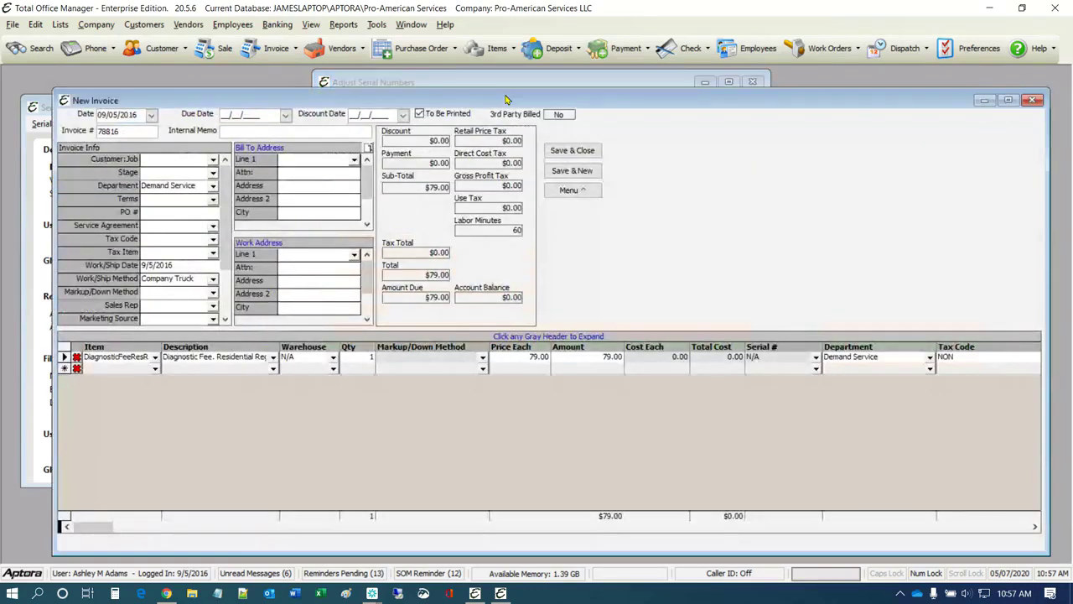
- Close the new invoice form without saving and return to the serial number adjustment
{"action": "mouse_move", "coordinate": [509, 102]}
{"action": "left_mouse_down"}
{"action": "mouse_move", "coordinate": [493, 79]}
{"action": "mouse_move", "coordinate": [501, 95]}
{"action": "left_mouse_up"}
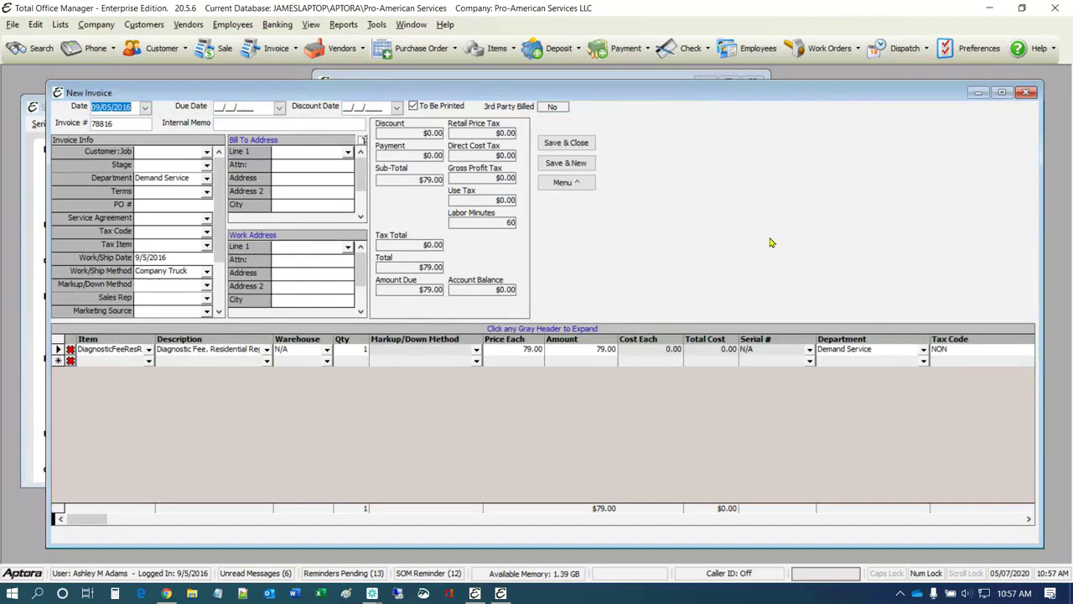
{"action": "left_click", "coordinate": [1029, 99]}
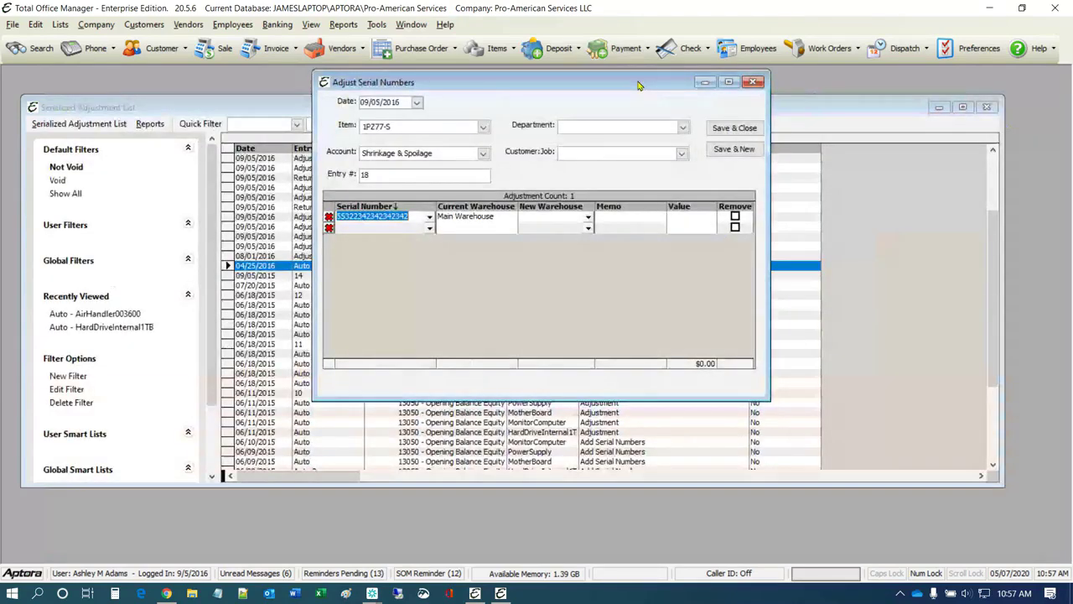
- Mark the 1PZ77-S serial number on the first line for removal from inventory
{"action": "left_click_drag", "start_coordinate": [639, 85], "coordinate": [622, 107]}
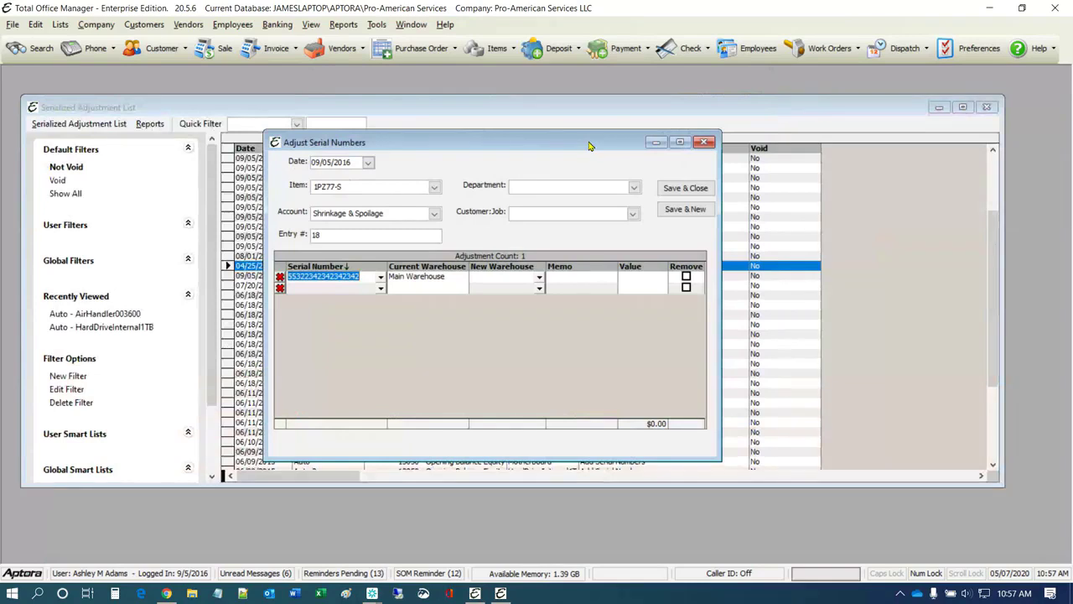
{"action": "left_click", "coordinate": [365, 276]}
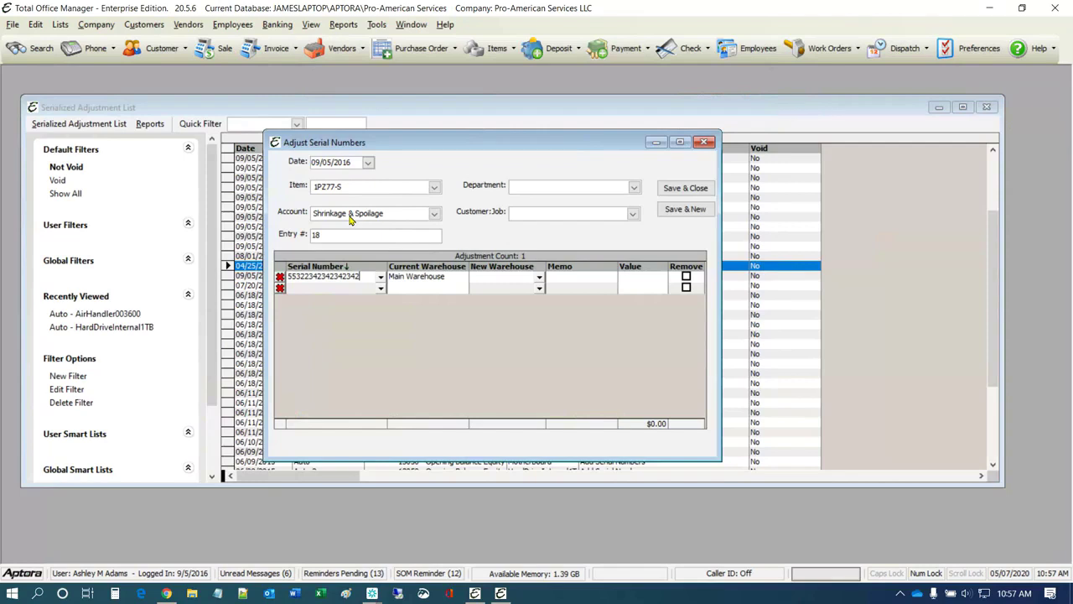
{"action": "left_click", "coordinate": [686, 277]}
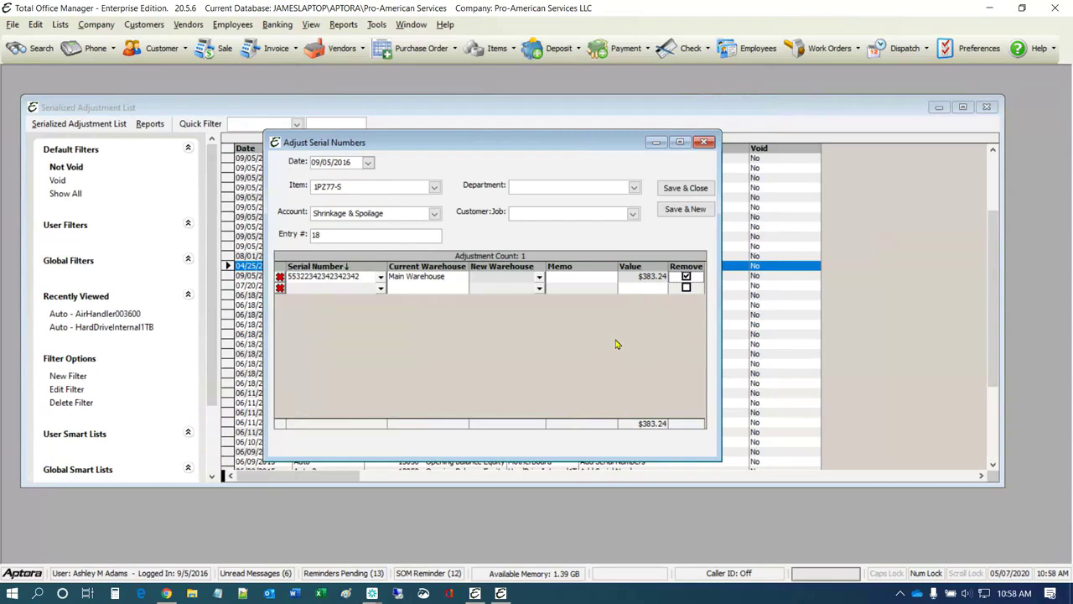
- Set the removal adjustment's date to 03/02/2020, and save and close the form
{"action": "left_click", "coordinate": [356, 162]}
{"action": "type", "text": "03/02/0202"}
{"action": "key", "text": "BackSpace"}
{"action": "key", "text": "BackSpace"}
{"action": "key", "text": "BackSpace"}
{"action": "key", "text": "BackSpace"}
{"action": "type", "text": "2020"}
{"action": "left_click", "coordinate": [567, 280]}
{"action": "left_click", "coordinate": [695, 188]}
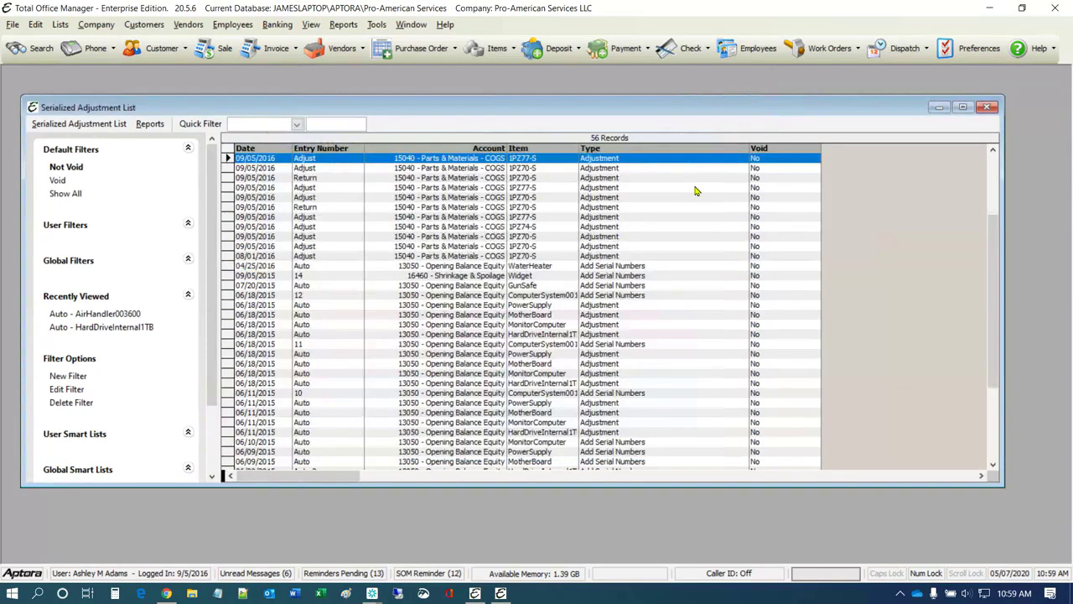
- Open the 09/05/2016 adjustment for item 1PZ74-S to review its removed serial number, and close it
{"action": "right_click", "coordinate": [429, 226]}
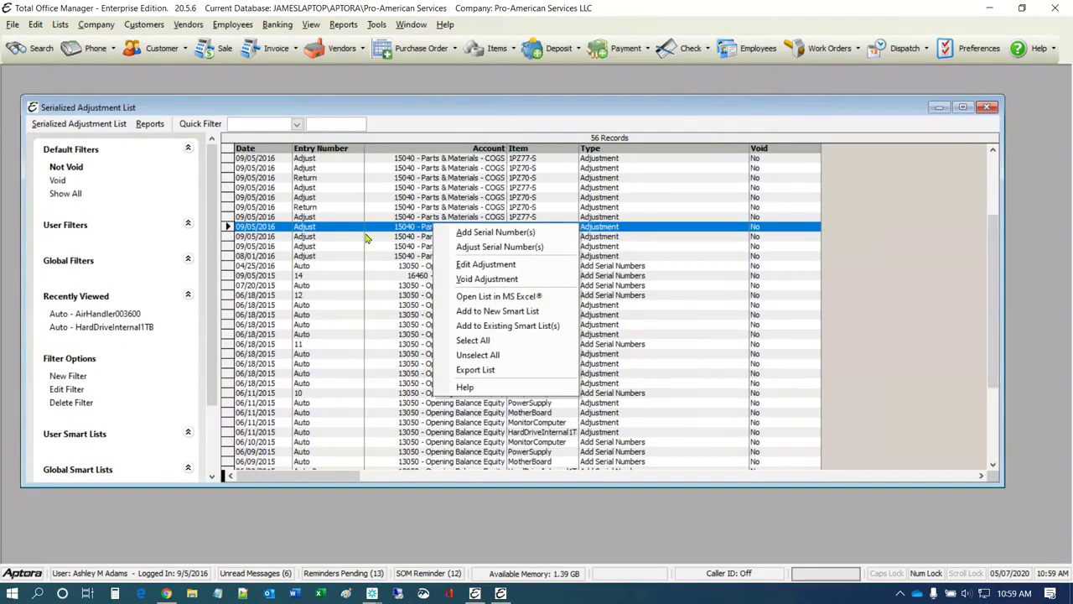
{"action": "left_click", "coordinate": [478, 264]}
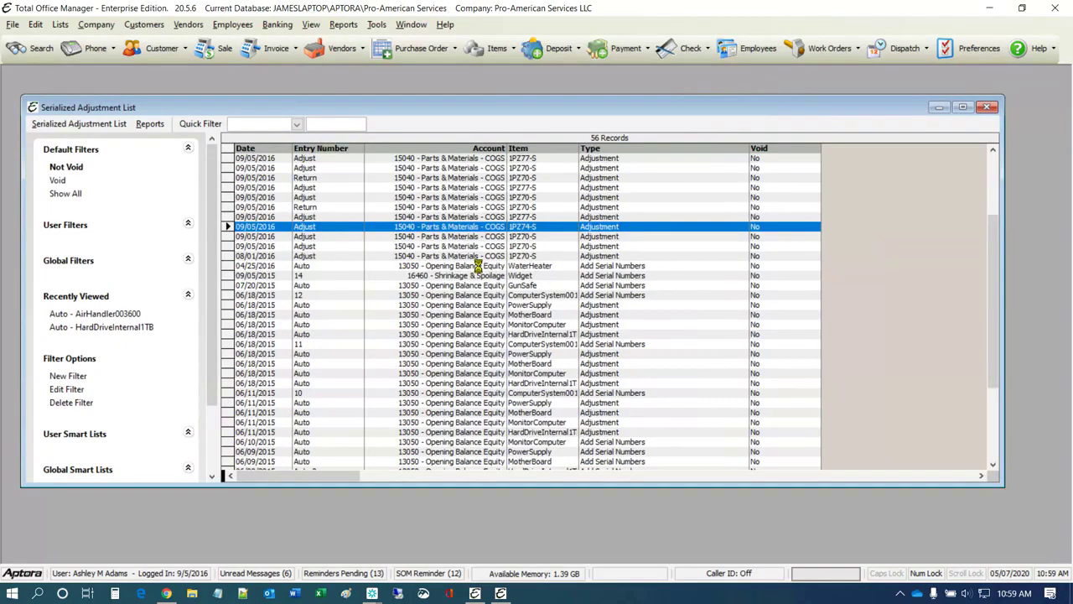
{"action": "left_click_drag", "start_coordinate": [586, 82], "coordinate": [564, 175]}
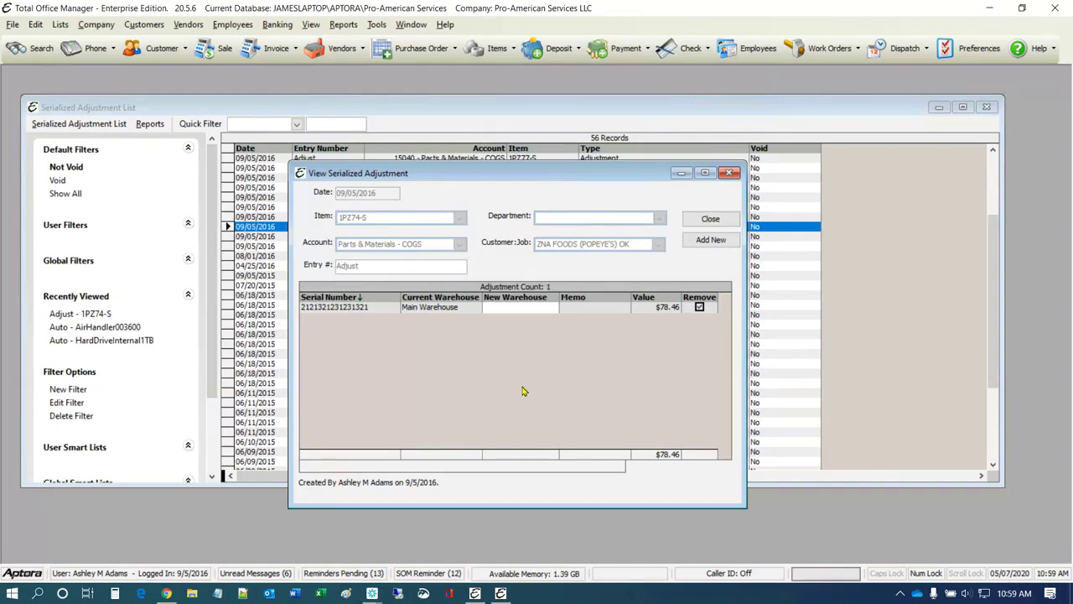
{"action": "left_click", "coordinate": [729, 174]}
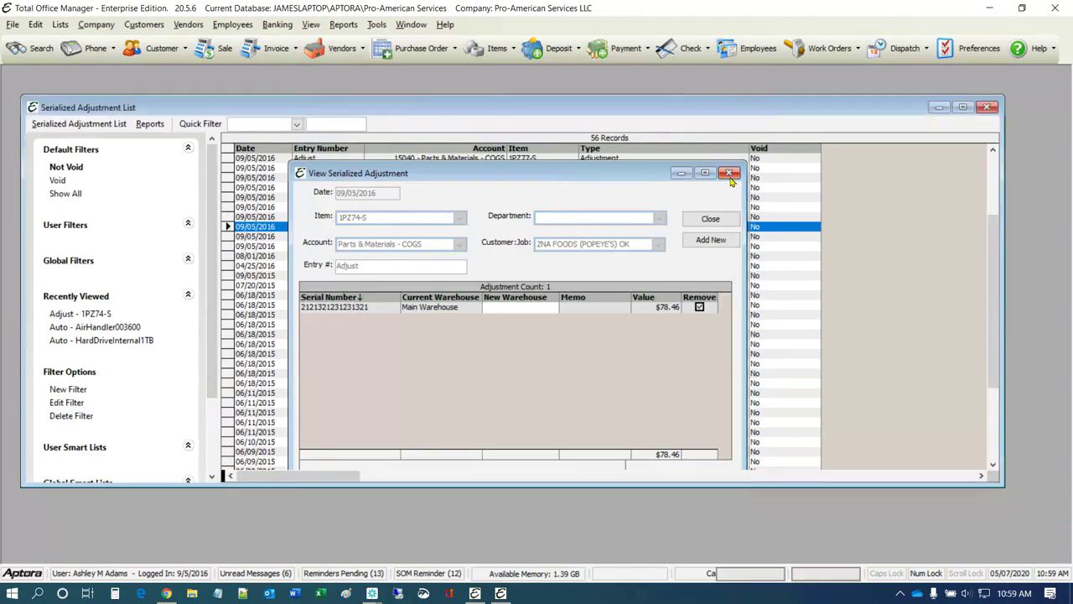
{"action": "left_click", "coordinate": [336, 236]}
{"action": "right_click", "coordinate": [338, 236]}
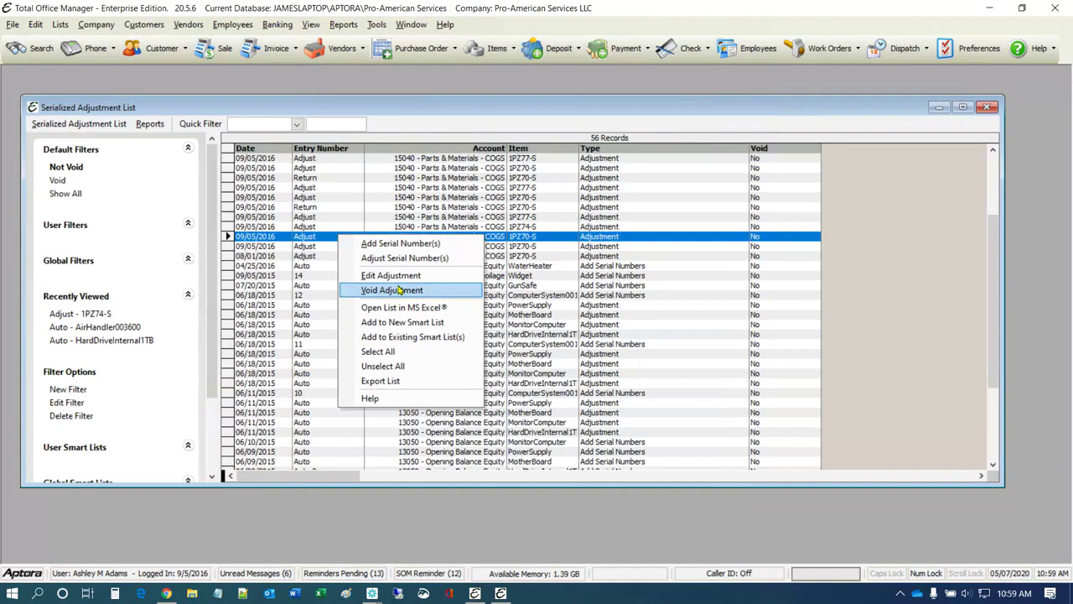
{"action": "left_click", "coordinate": [582, 277]}
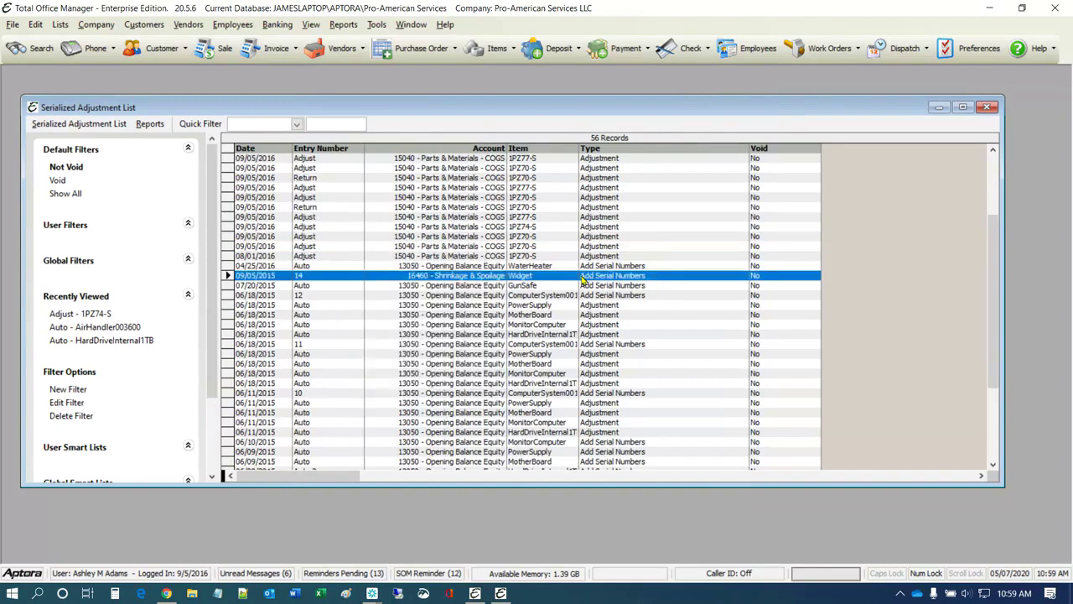
- Open the company's audit trail and place its window so the serialized adjustment list can be seen
{"action": "left_click", "coordinate": [94, 26]}
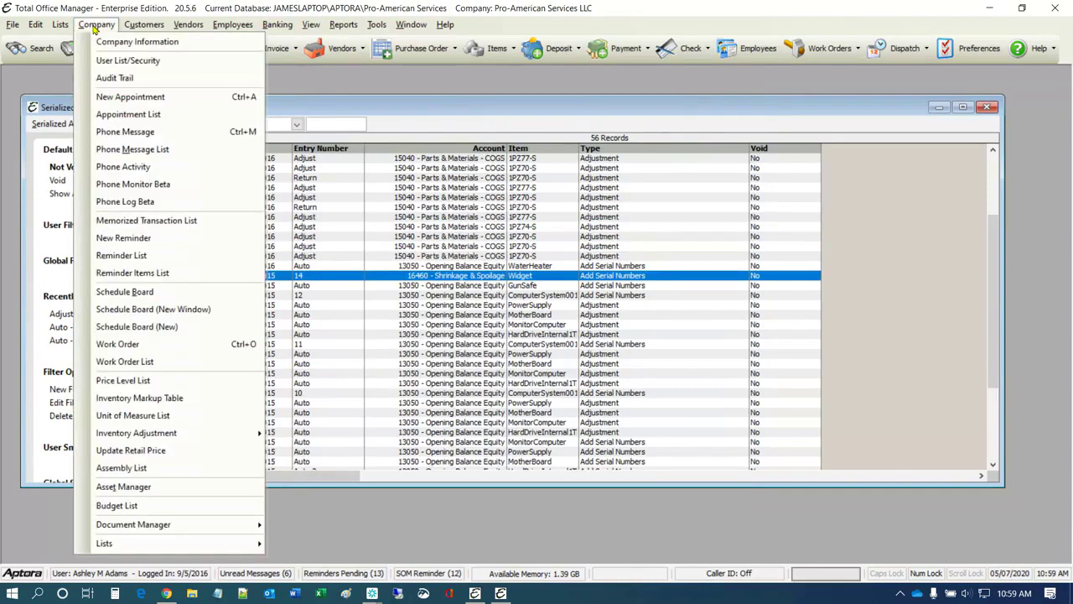
{"action": "left_click", "coordinate": [119, 80]}
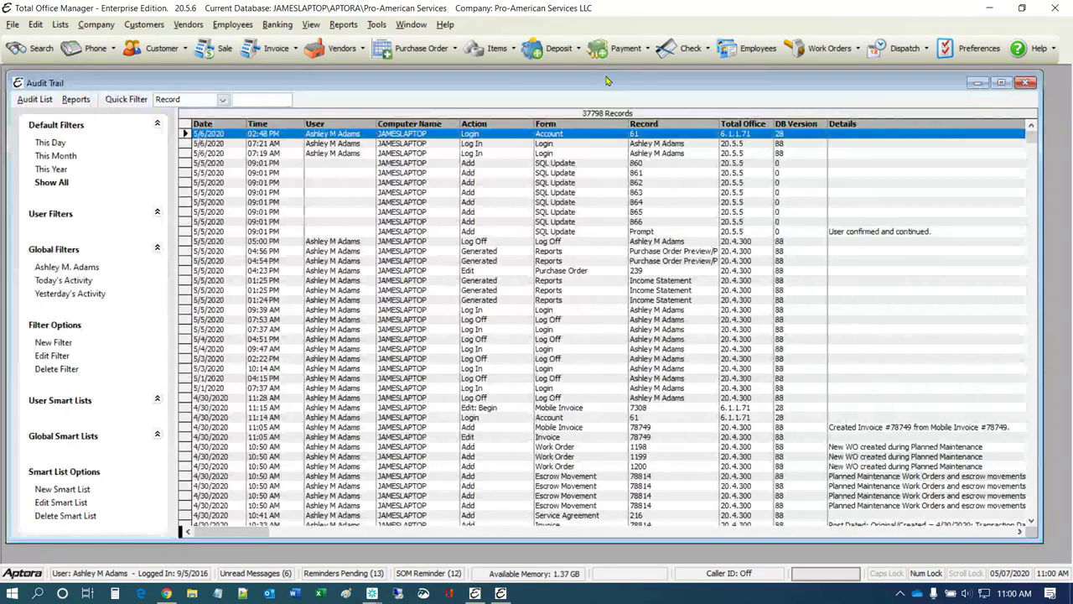
{"action": "left_click_drag", "start_coordinate": [606, 89], "coordinate": [612, 442]}
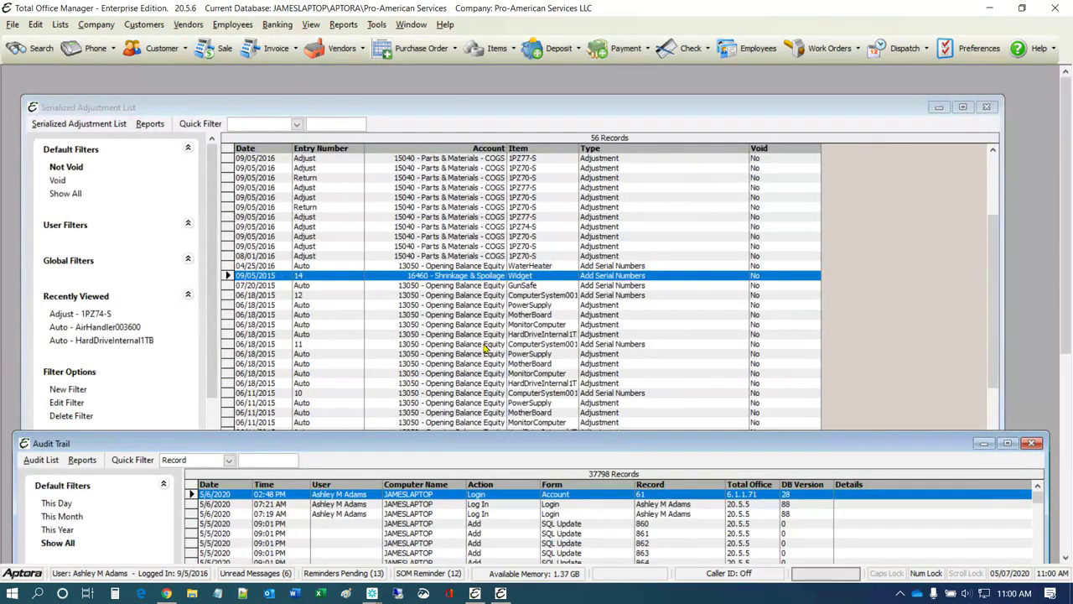
- Open adjustment entry 17 for item 1PZ74-S, dated 02/02/2020, from the serialized adjustment list
{"action": "scroll", "coordinate": [484, 347], "scroll_direction": "down", "scroll_amount": 4}
{"action": "scroll", "coordinate": [484, 332], "scroll_direction": "down", "scroll_amount": 1}
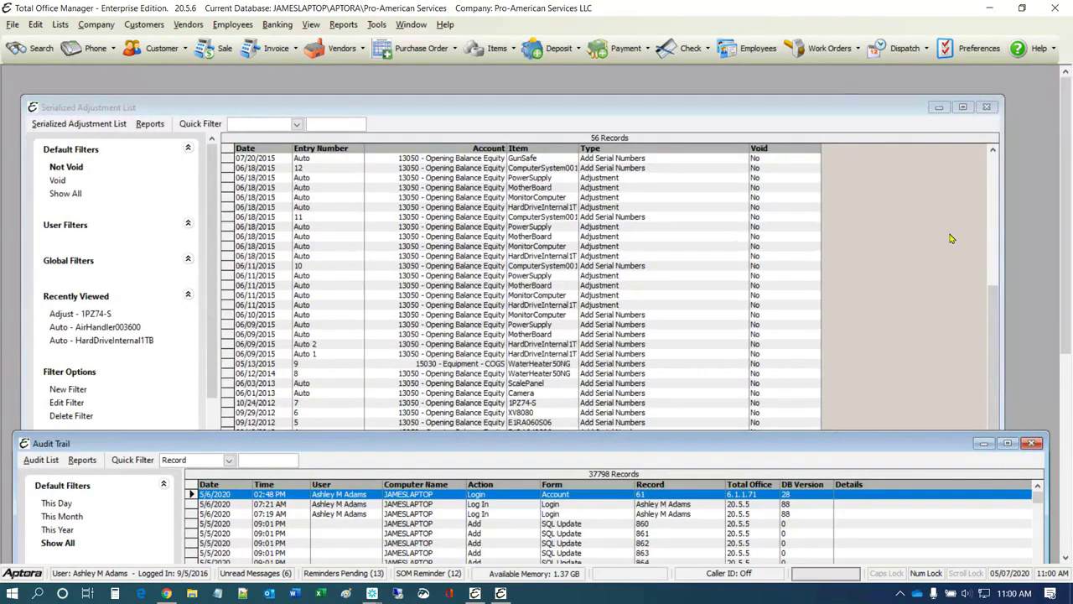
{"action": "left_click", "coordinate": [875, 319]}
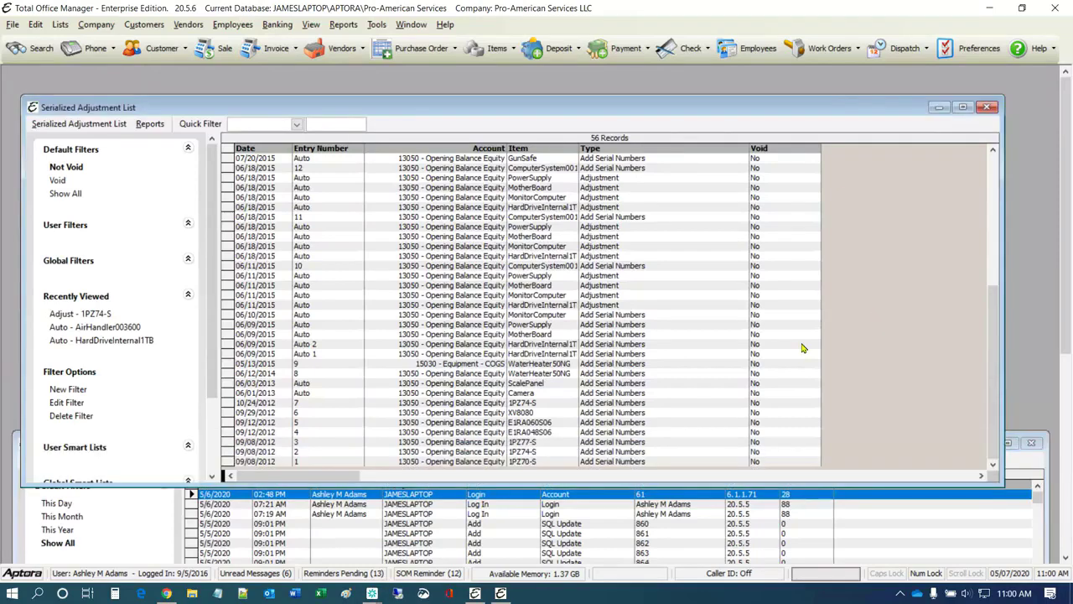
{"action": "scroll", "coordinate": [405, 421], "scroll_direction": "up", "scroll_amount": 6}
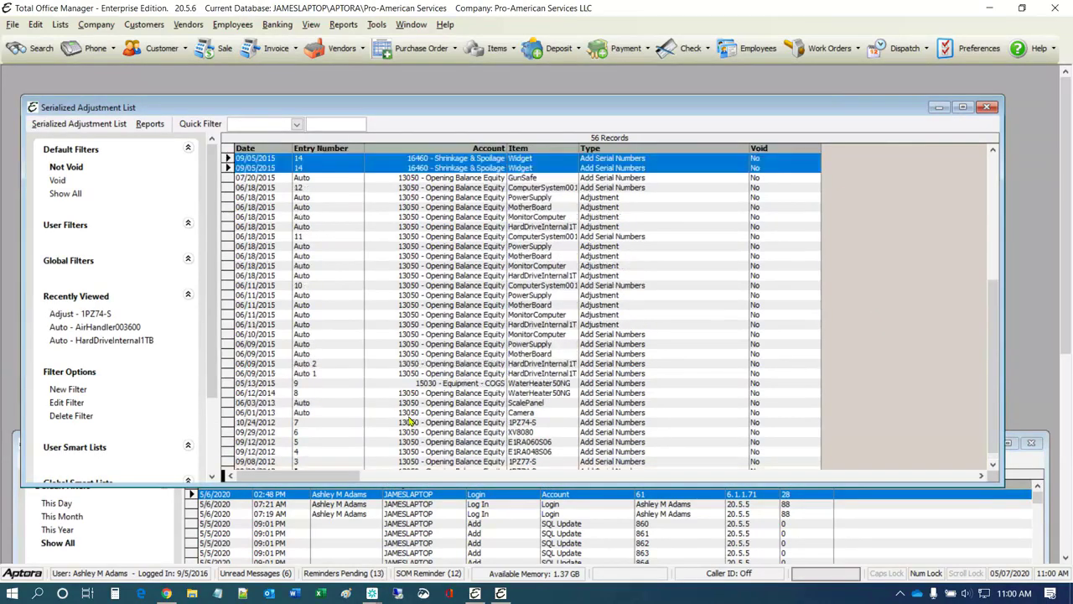
{"action": "scroll", "coordinate": [404, 422], "scroll_direction": "up", "scroll_amount": 2}
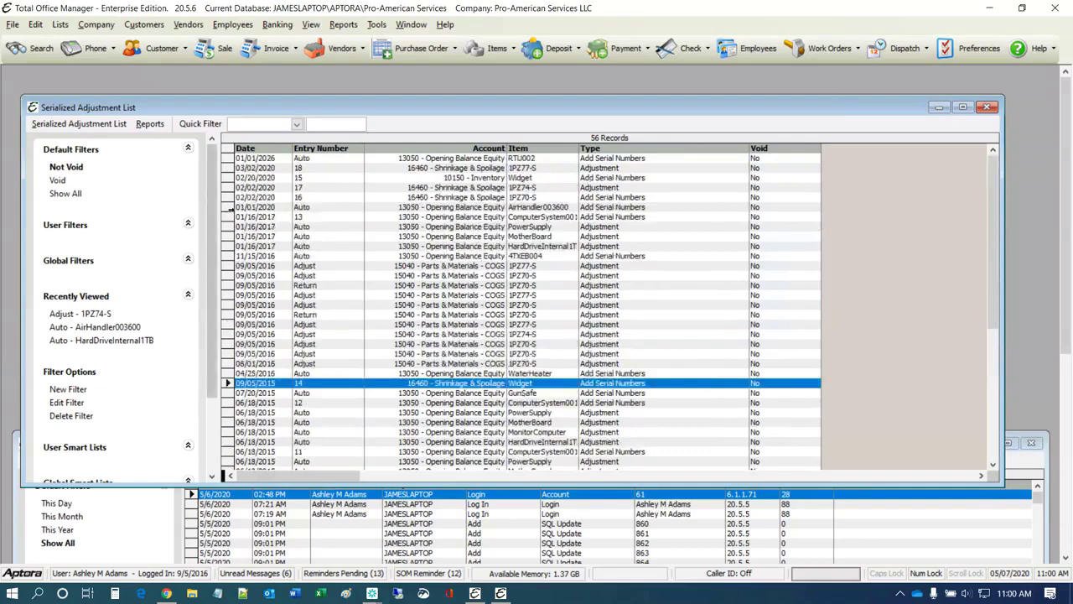
{"action": "double_click", "coordinate": [262, 188]}
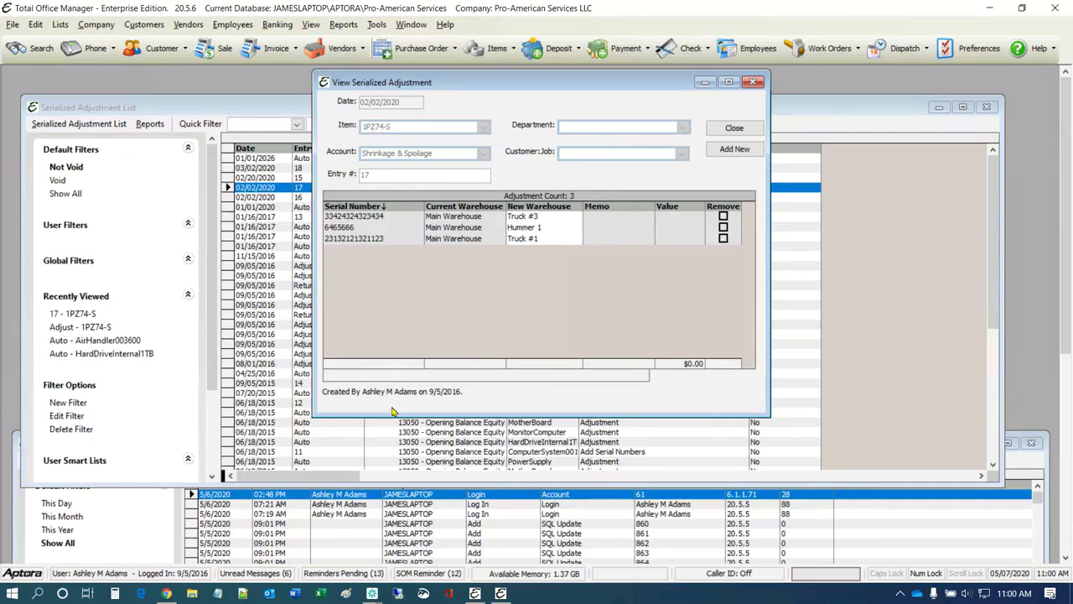
- Try filtering the audit trail by details containing 1PZ
{"action": "left_click", "coordinate": [399, 535]}
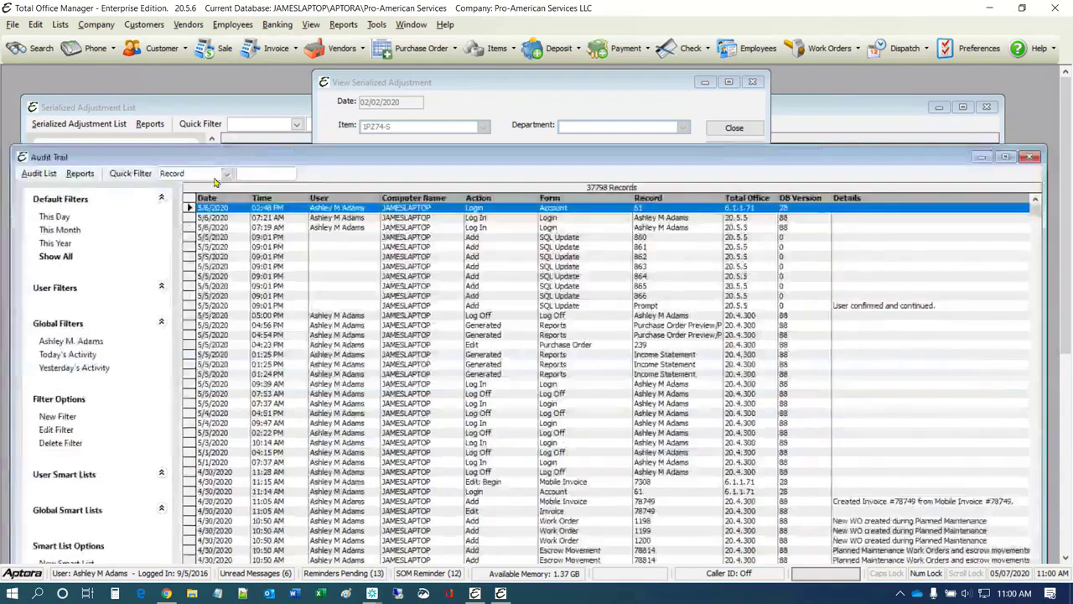
{"action": "left_click", "coordinate": [195, 173]}
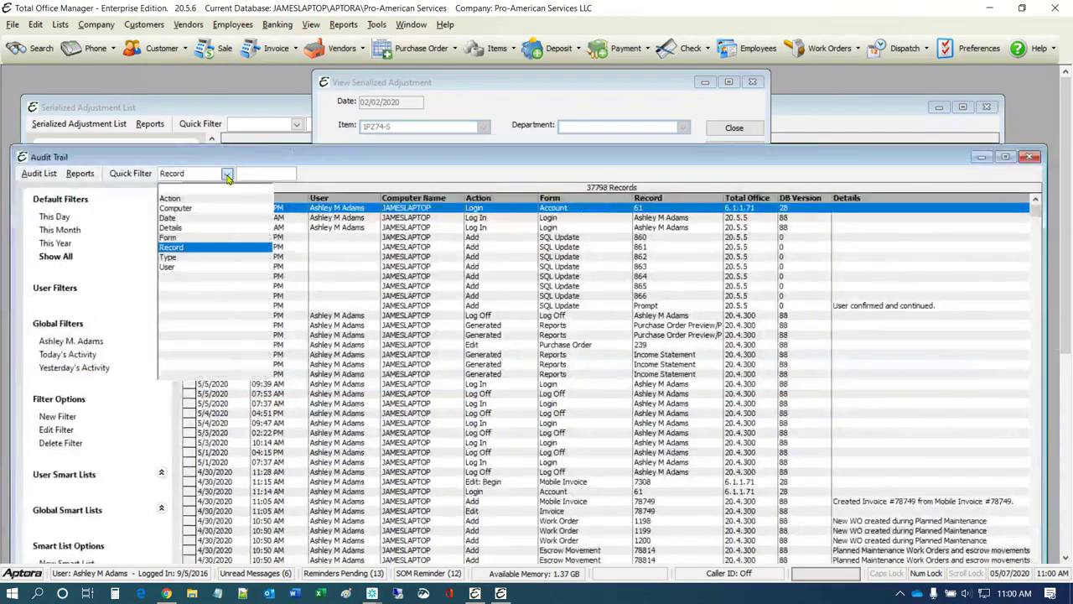
{"action": "left_click", "coordinate": [177, 231]}
{"action": "type", "text": "1P"}
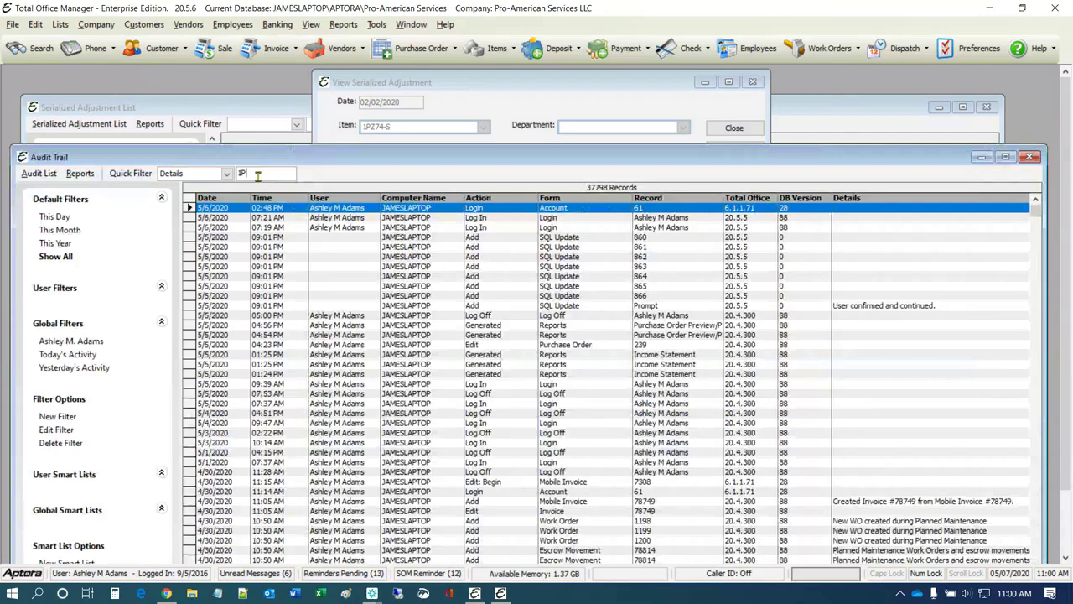
{"action": "type", "text": "Z"}
{"action": "key", "text": "Return"}
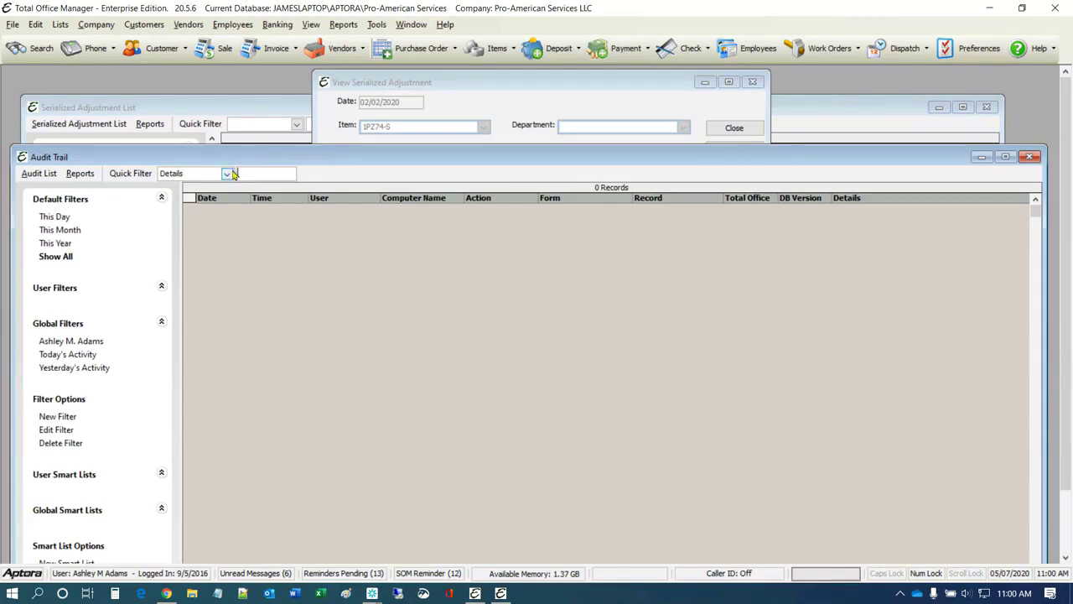
- Filter the audit trail by form names containing "adj" and examine the serialized adjustment entries
{"action": "left_click", "coordinate": [226, 174]}
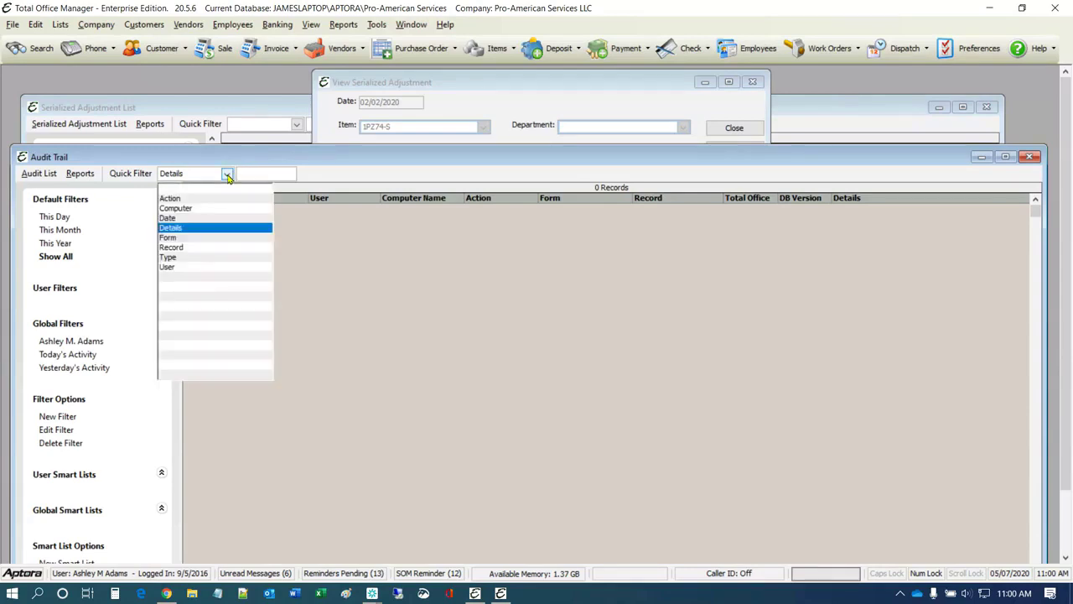
{"action": "left_click", "coordinate": [168, 238]}
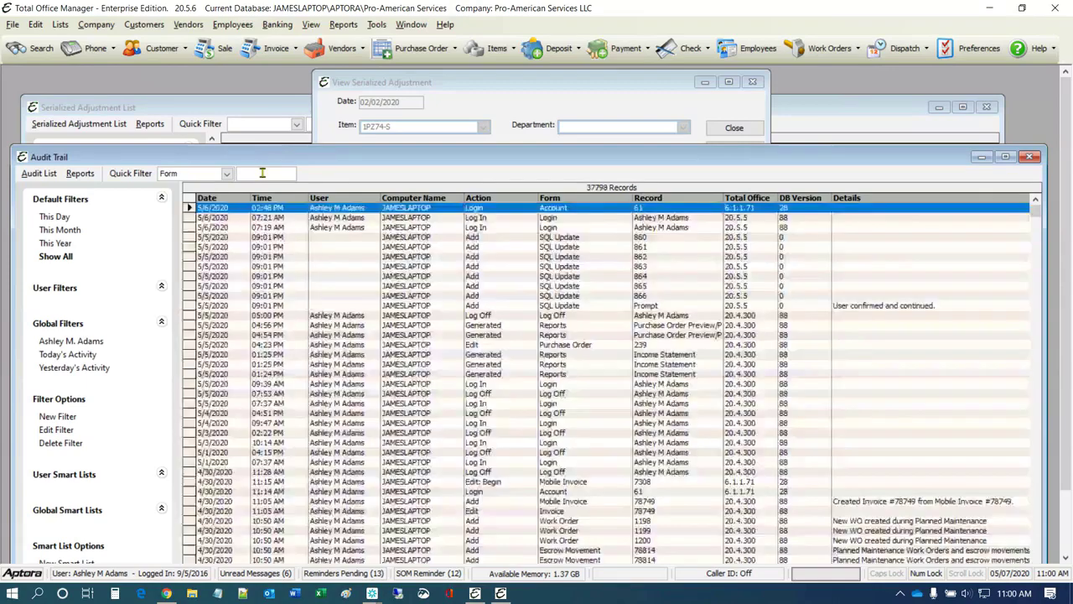
{"action": "left_click", "coordinate": [262, 173]}
{"action": "type", "text": "adj"}
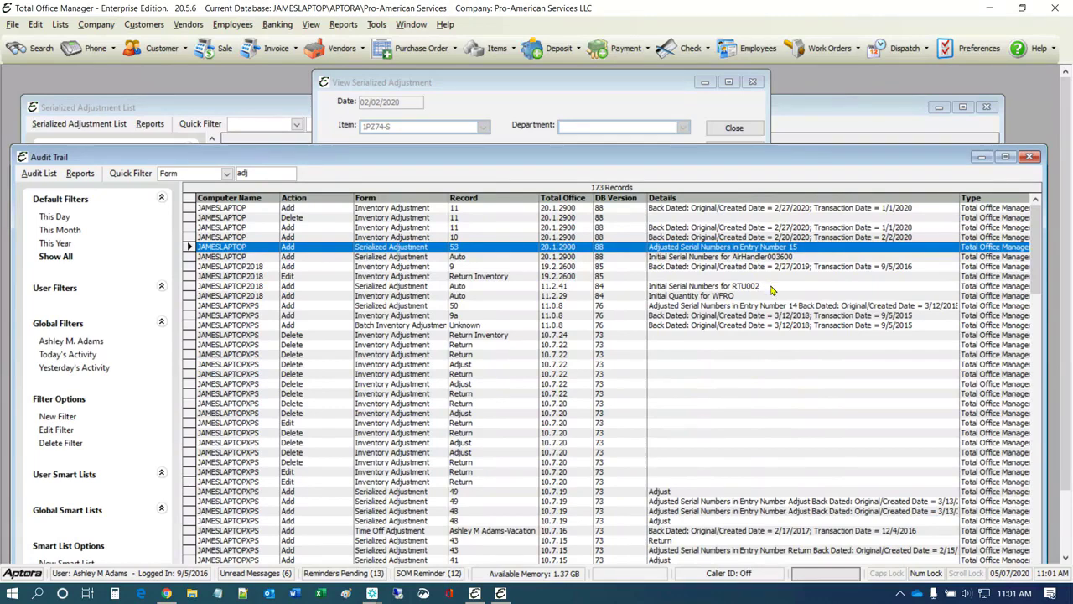
- Compare the audit trail with the open 1PZ74-S adjustment, and close all open windows
{"action": "left_click", "coordinate": [630, 96]}
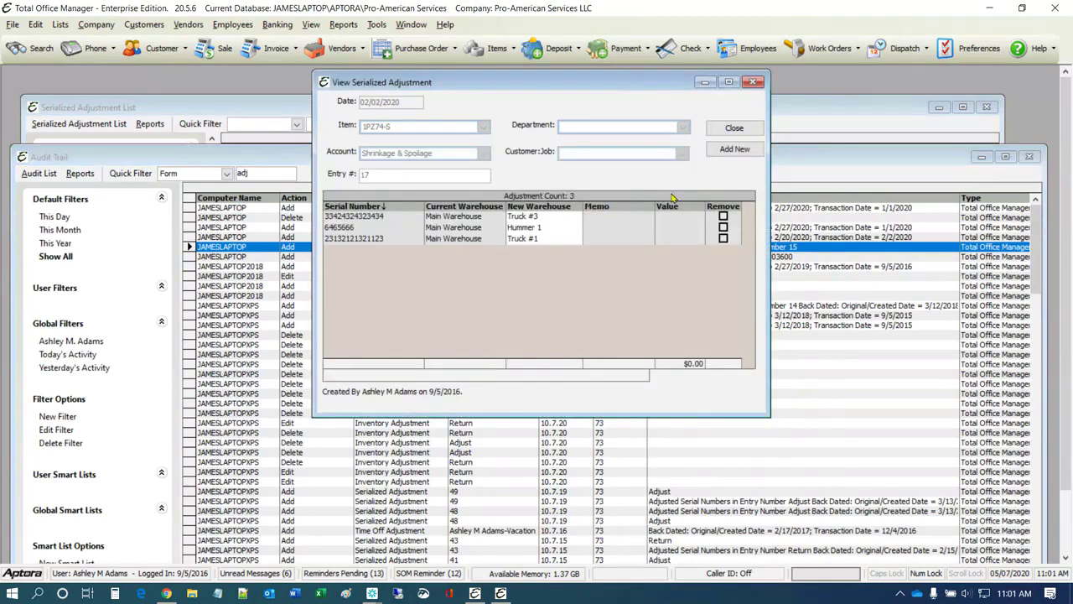
{"action": "left_click", "coordinate": [854, 165]}
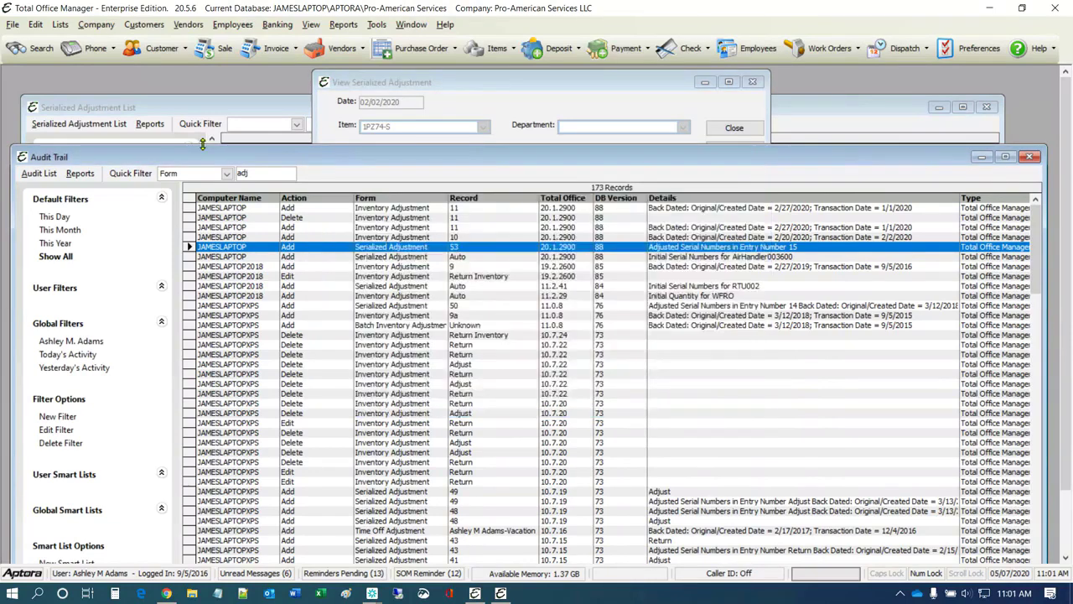
{"action": "left_click", "coordinate": [411, 24]}
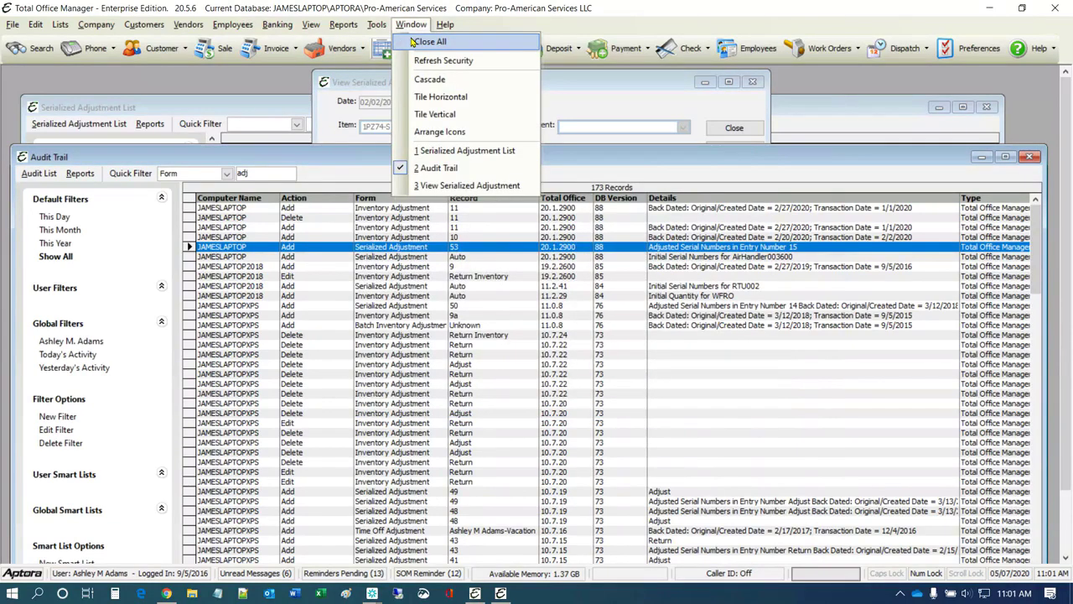
{"action": "left_click", "coordinate": [430, 42]}
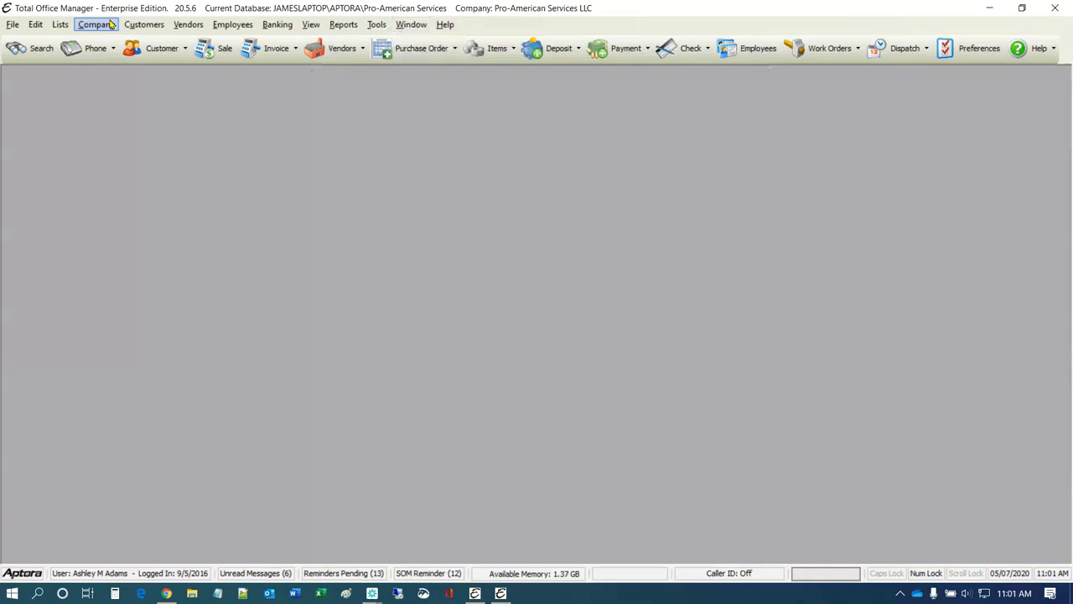
- Open the list of inventory serial numbers
{"action": "left_click", "coordinate": [112, 25]}
{"action": "mouse_move", "coordinate": [210, 433]}
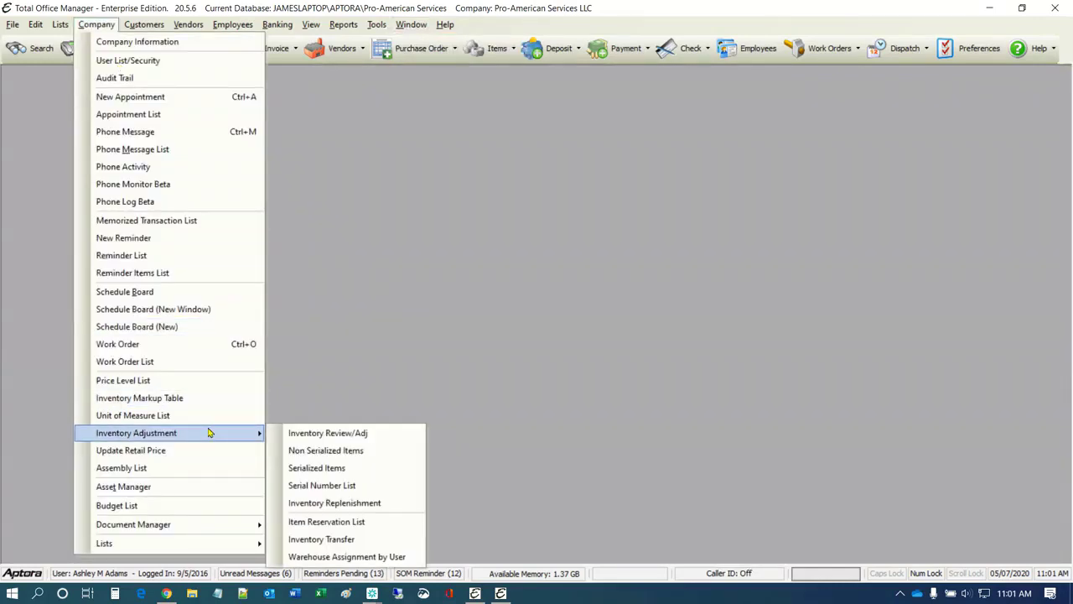
{"action": "left_click", "coordinate": [351, 486]}
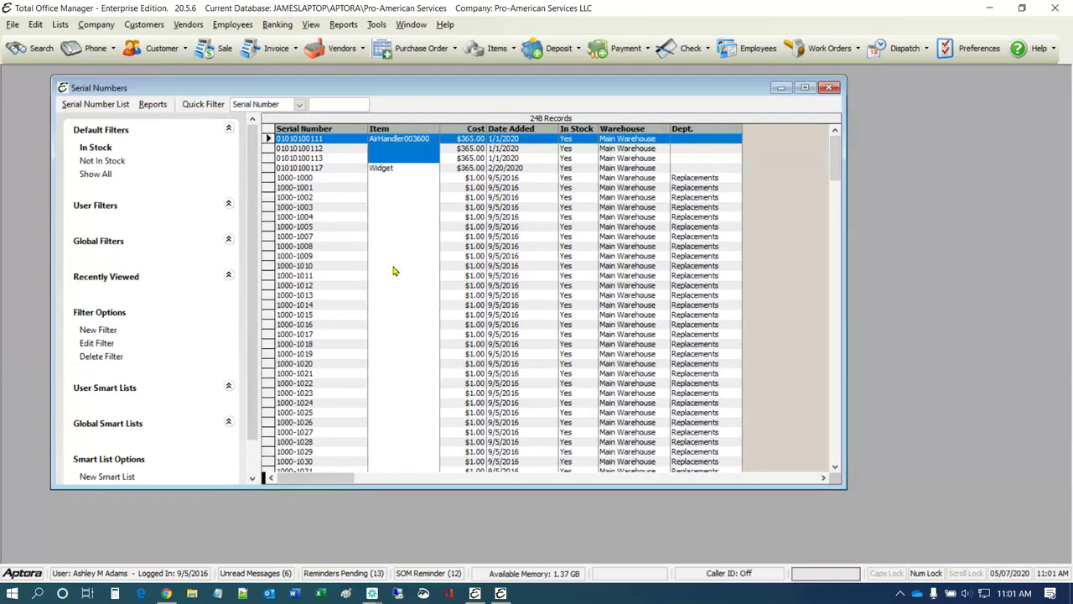
- Open the history of the in-stock RTU01-AA serial number added on 1/16/2018
{"action": "scroll", "coordinate": [333, 255], "scroll_direction": "down", "scroll_amount": 7}
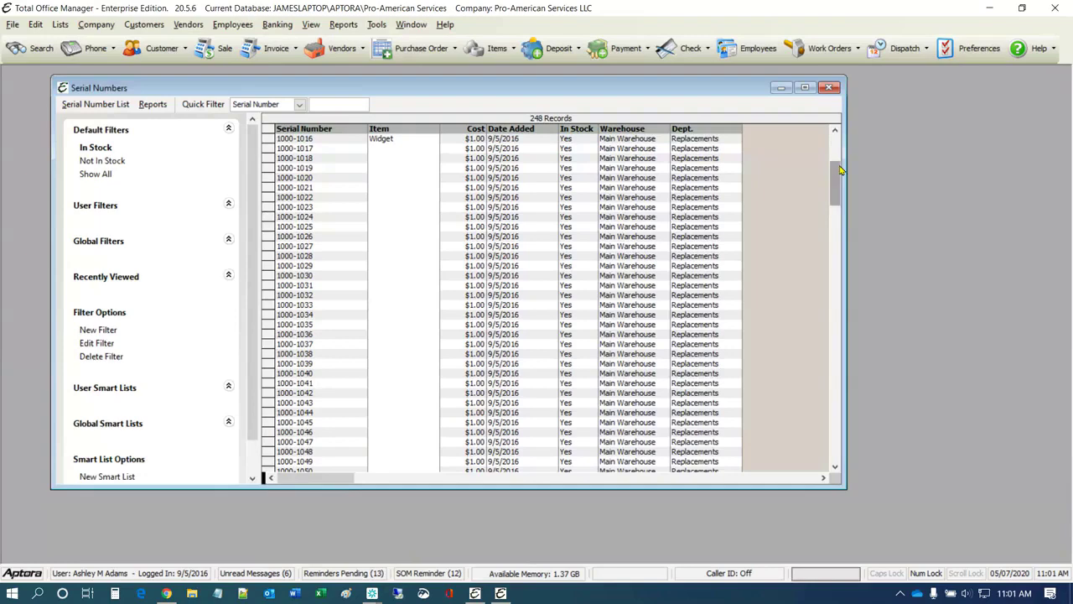
{"action": "left_click", "coordinate": [829, 237]}
{"action": "left_click_drag", "start_coordinate": [828, 238], "coordinate": [843, 387]}
{"action": "left_click", "coordinate": [385, 267]}
{"action": "double_click", "coordinate": [385, 274]}
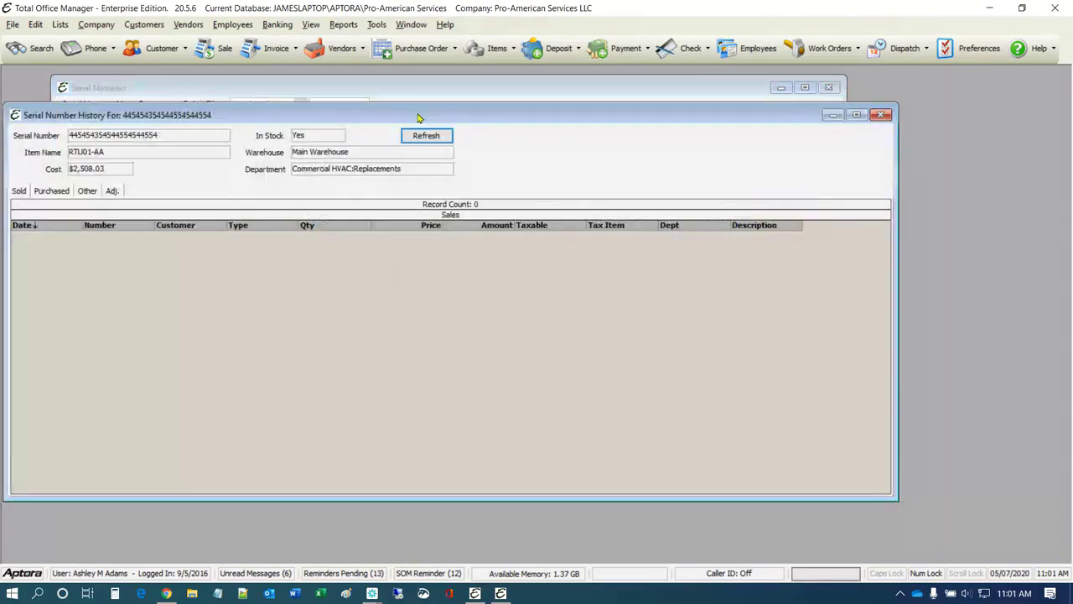
- Review the RTU01-AA serial number's purchase, other, adjustment and sales history, and close the history window
{"action": "left_click_drag", "start_coordinate": [447, 118], "coordinate": [517, 114]}
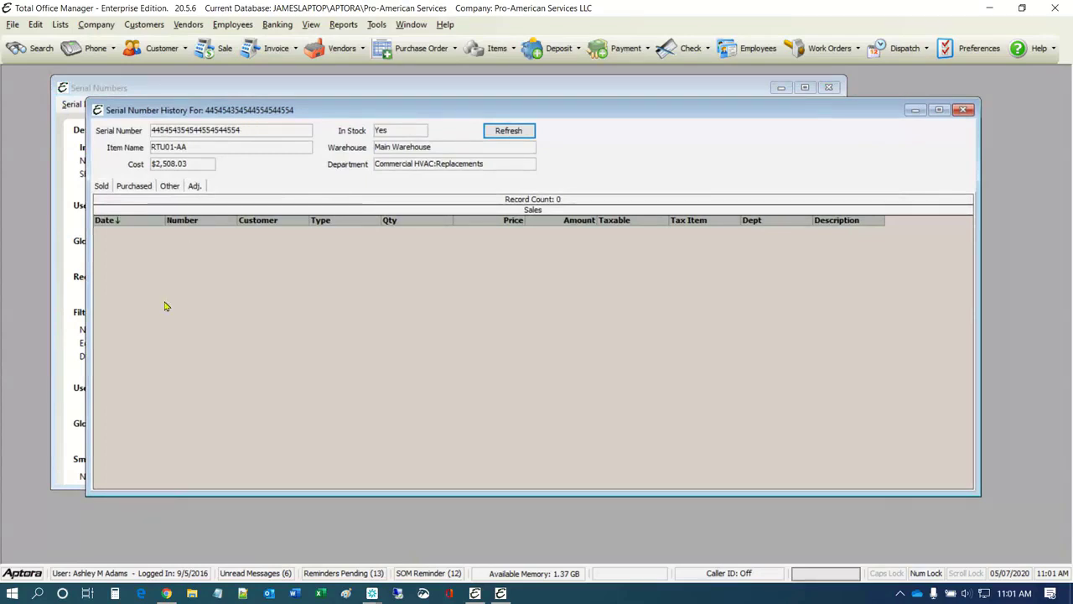
{"action": "left_click", "coordinate": [130, 188]}
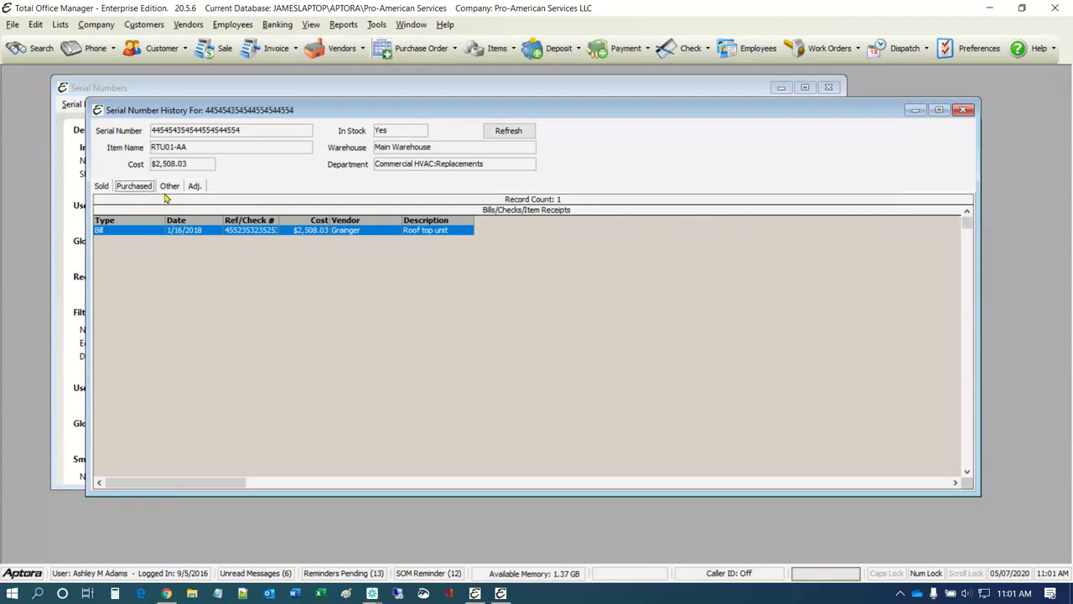
{"action": "left_click", "coordinate": [166, 192]}
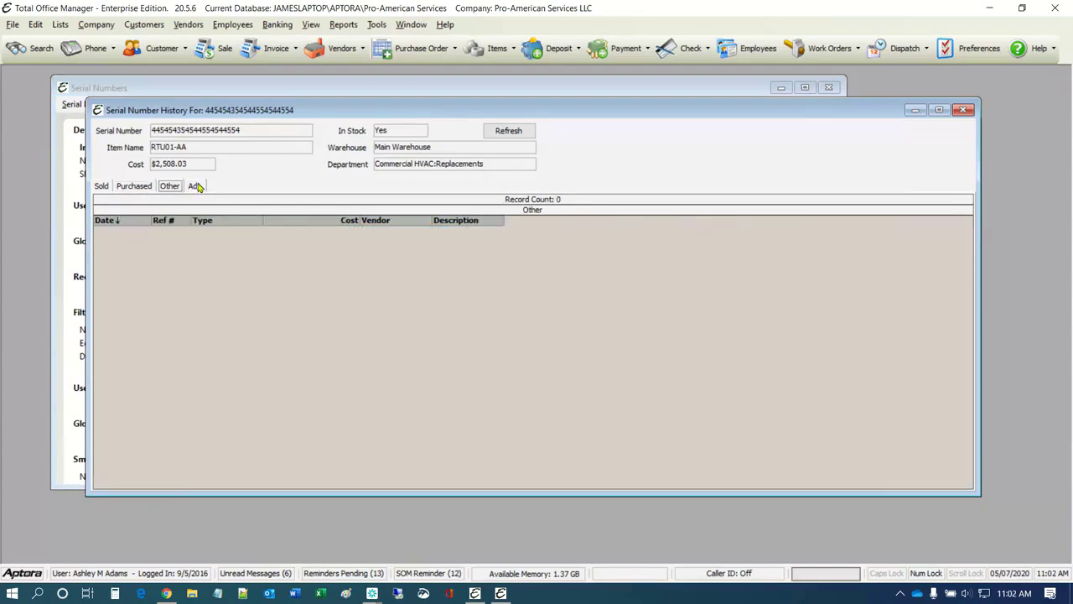
{"action": "left_click", "coordinate": [200, 187]}
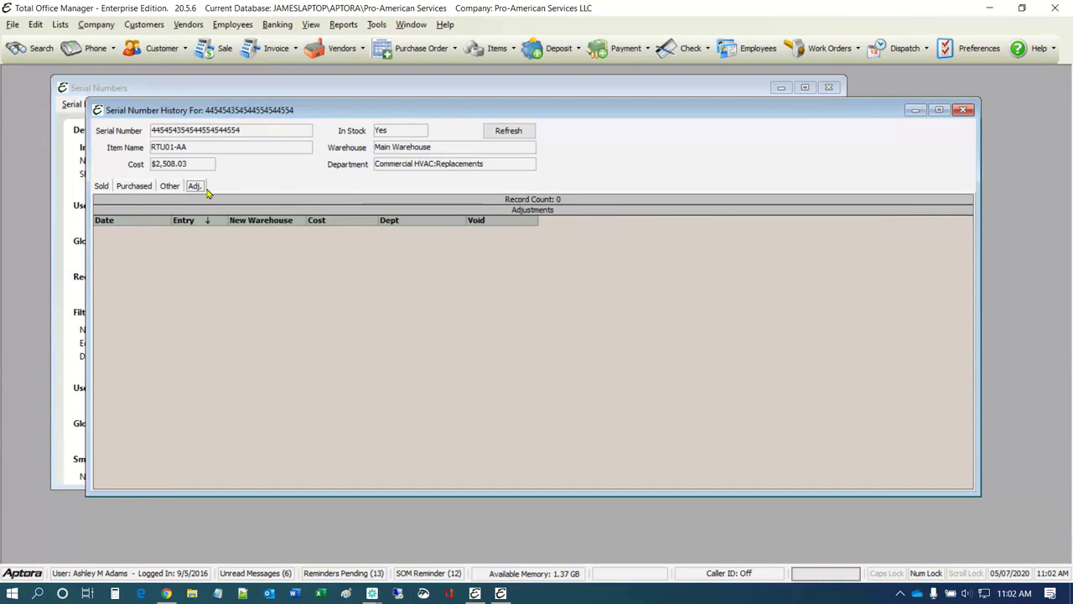
{"action": "left_click", "coordinate": [106, 189]}
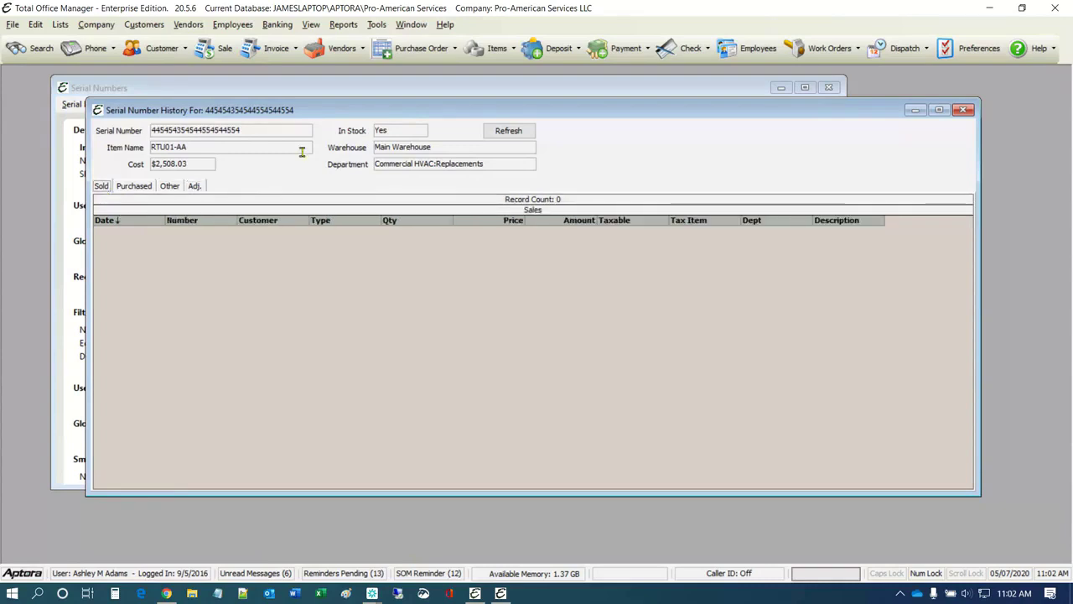
{"action": "left_click", "coordinate": [963, 109]}
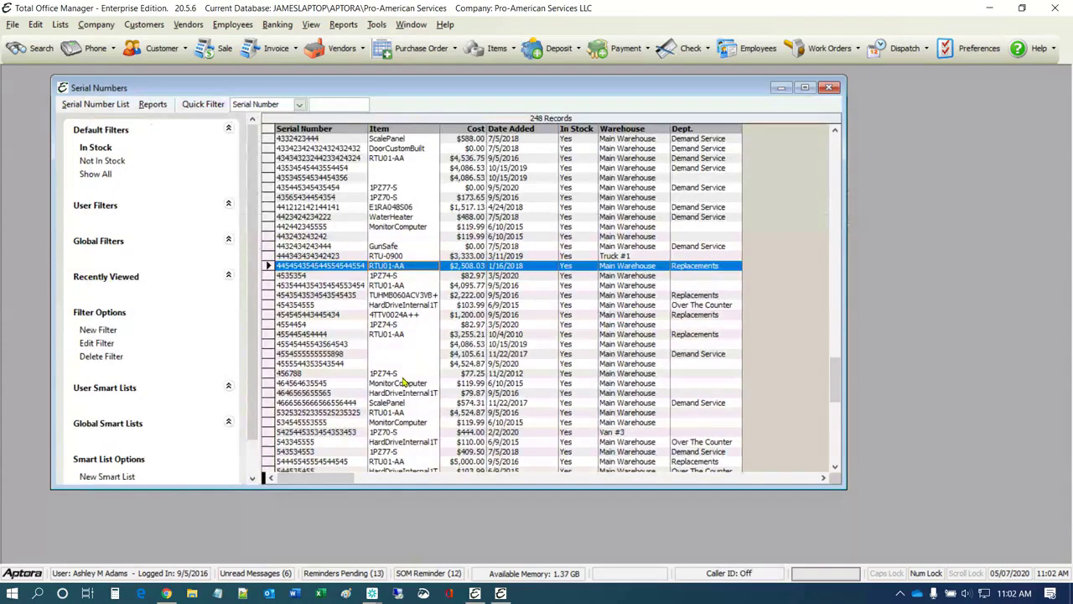
- Browse the in-stock serial numbers and review the actions available for a single serial number
{"action": "scroll", "coordinate": [413, 394], "scroll_direction": "down", "scroll_amount": 2}
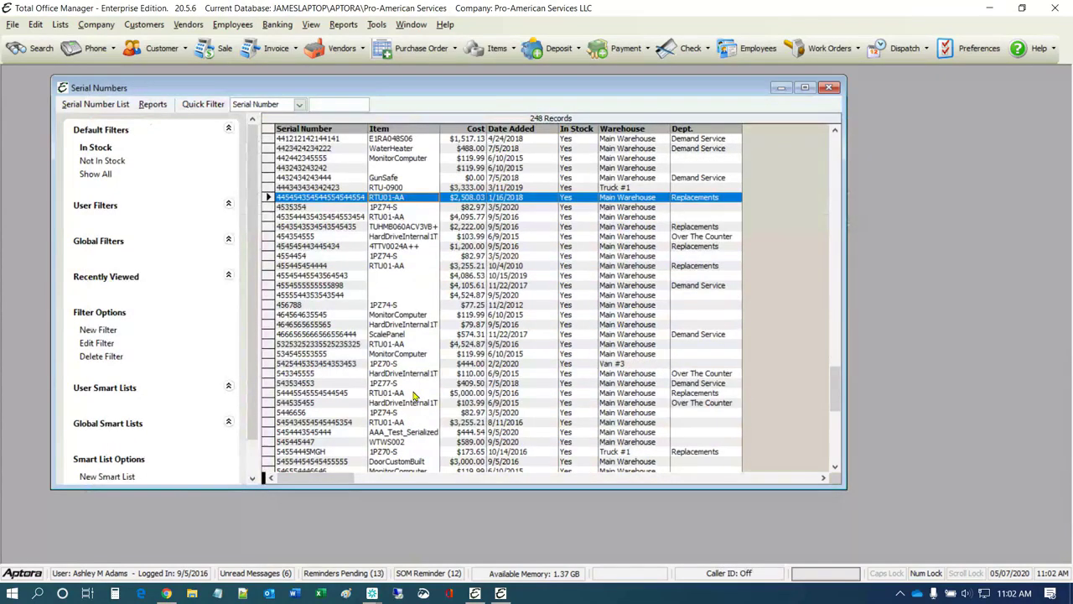
{"action": "scroll", "coordinate": [414, 394], "scroll_direction": "down", "scroll_amount": 5}
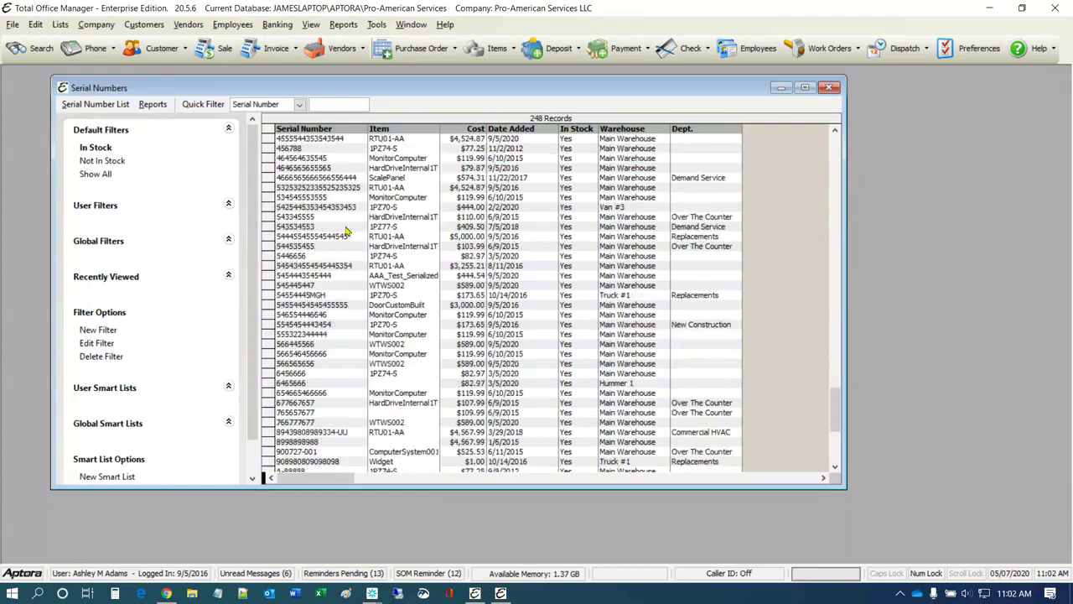
{"action": "right_click", "coordinate": [369, 228]}
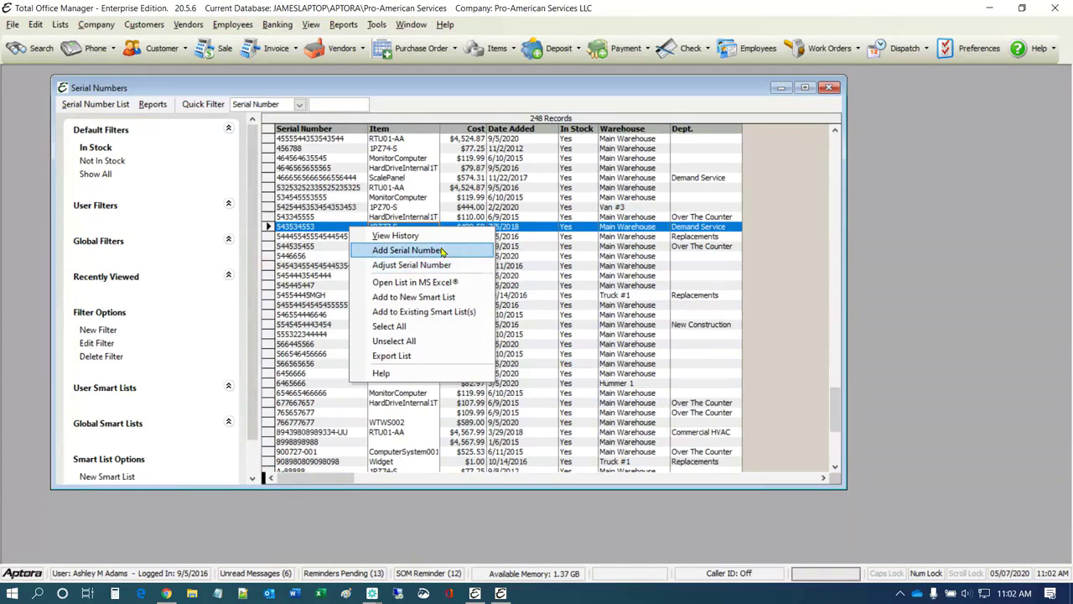
{"action": "left_click", "coordinate": [554, 256]}
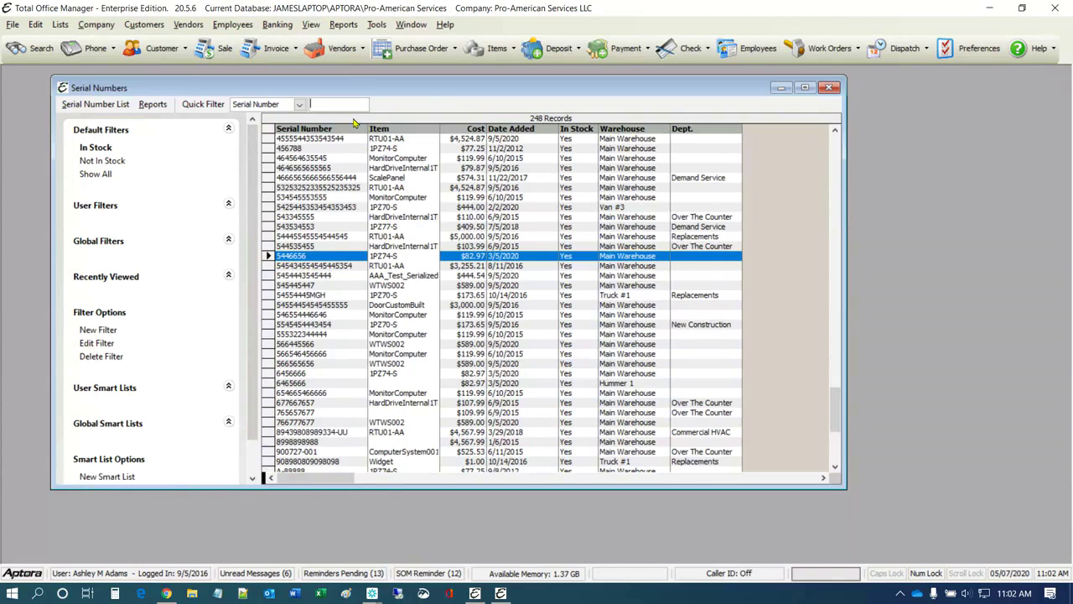
{"action": "left_click", "coordinate": [342, 140]}
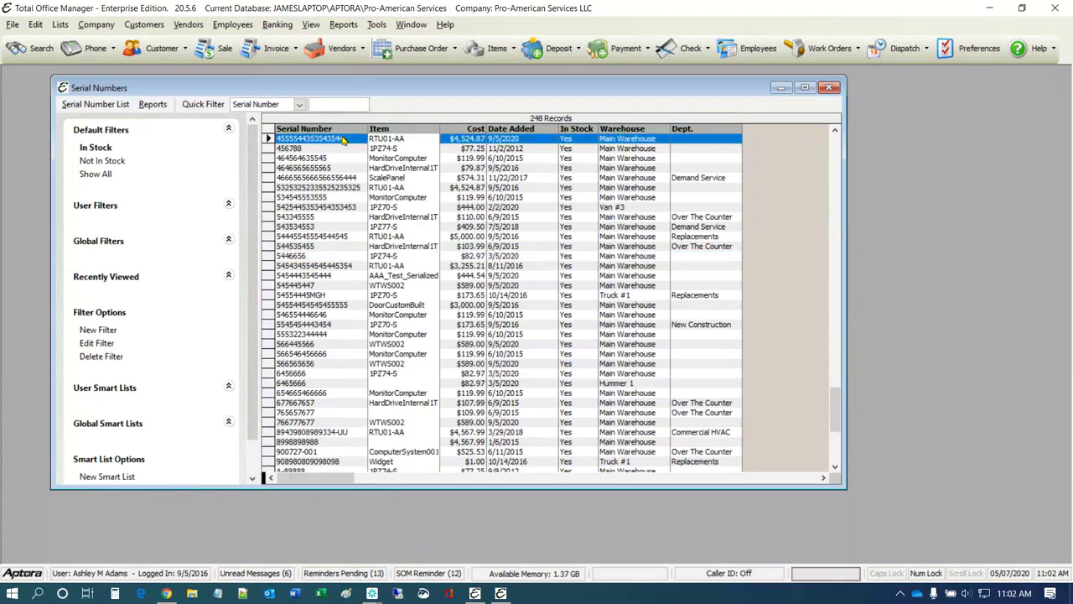
{"action": "right_click", "coordinate": [343, 139]}
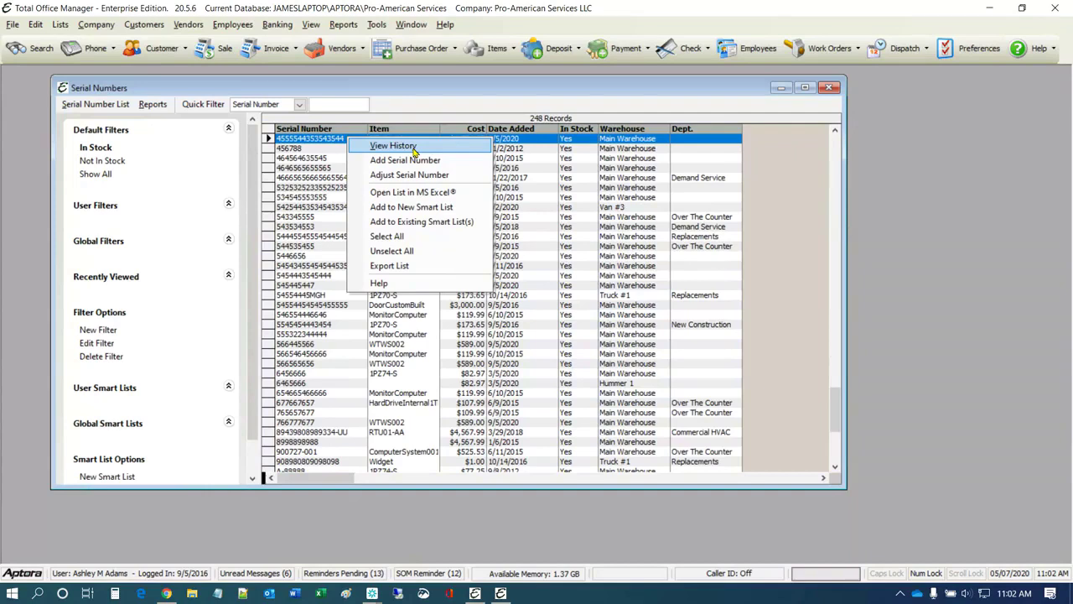
{"action": "left_click", "coordinate": [310, 190]}
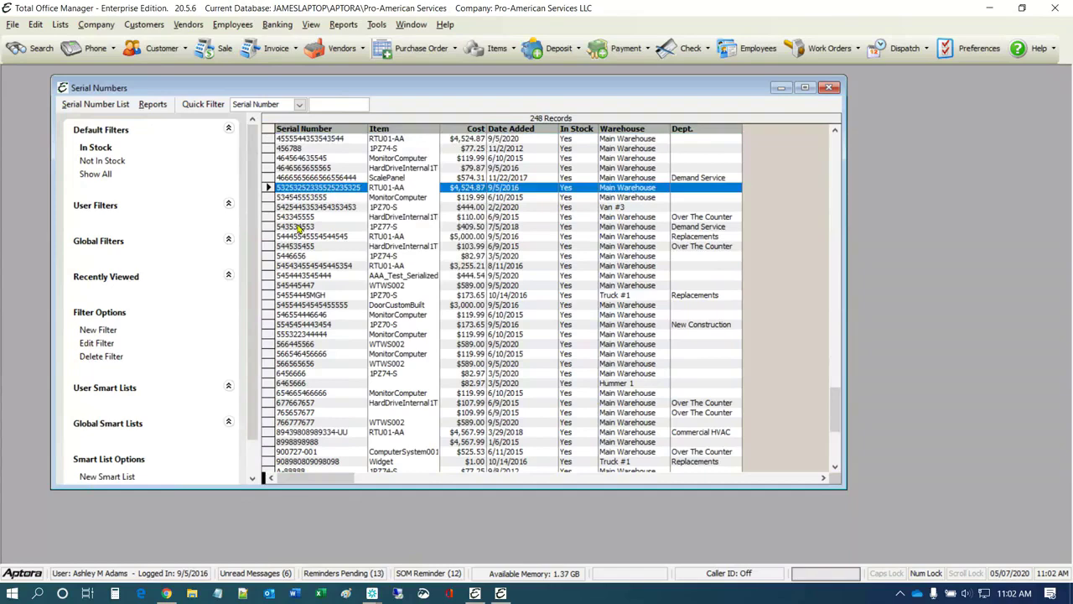
- Open the list of item reservations
{"action": "left_click", "coordinate": [93, 25]}
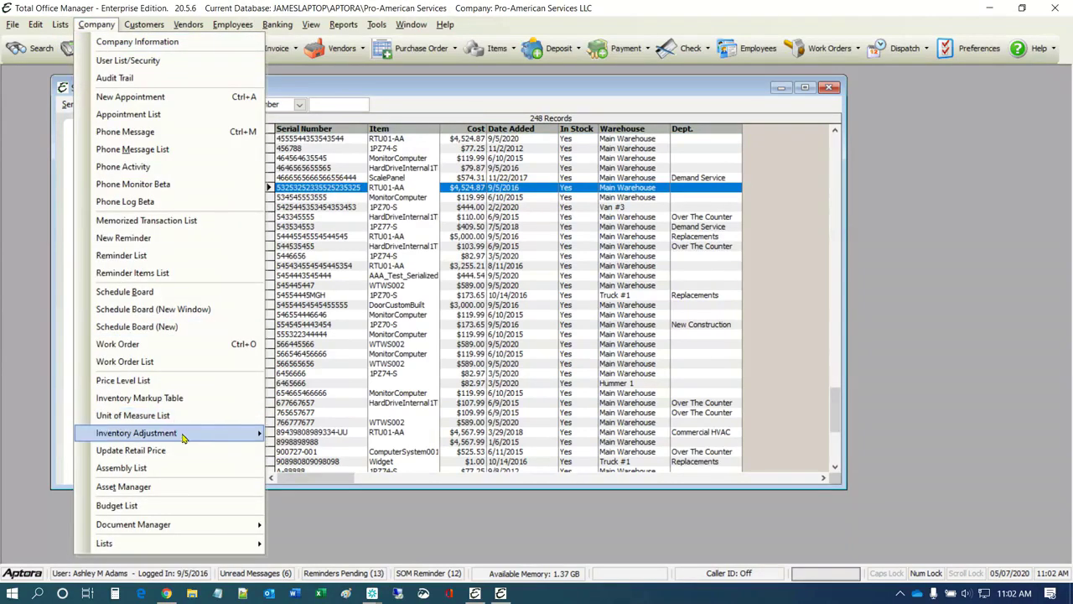
{"action": "mouse_move", "coordinate": [214, 434]}
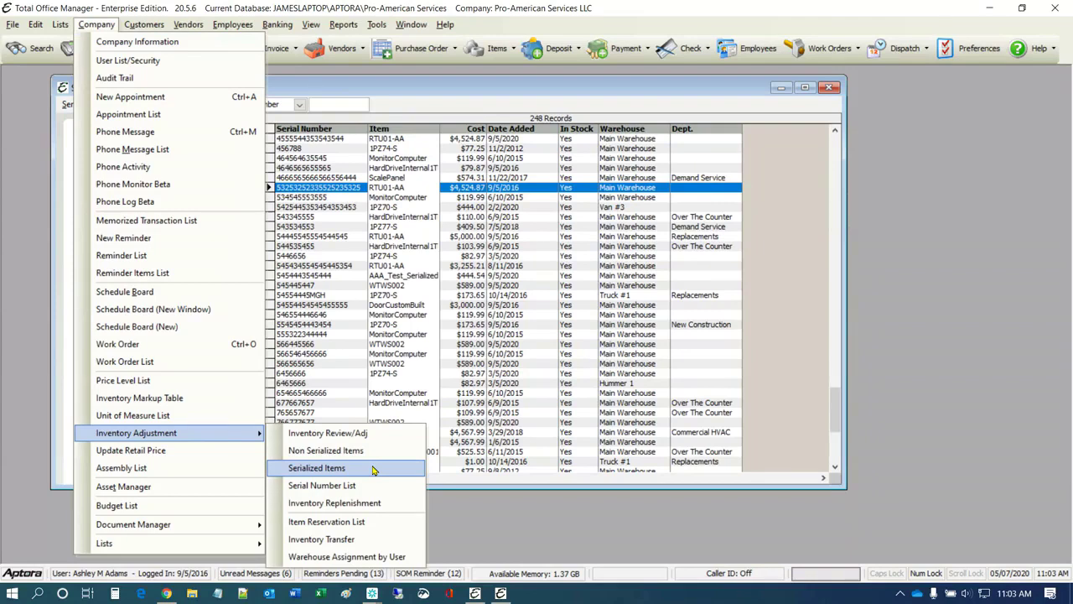
{"action": "left_click", "coordinate": [344, 523]}
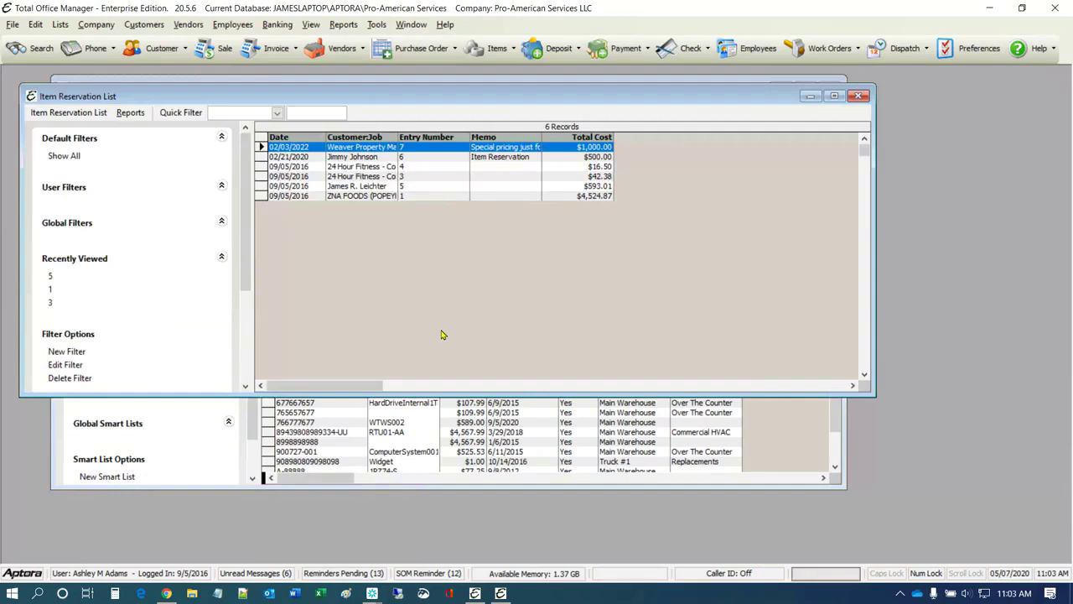
- View a blank item receipt with its option to reserve items, close it, and open item reservation entry 6
{"action": "left_click", "coordinate": [187, 25]}
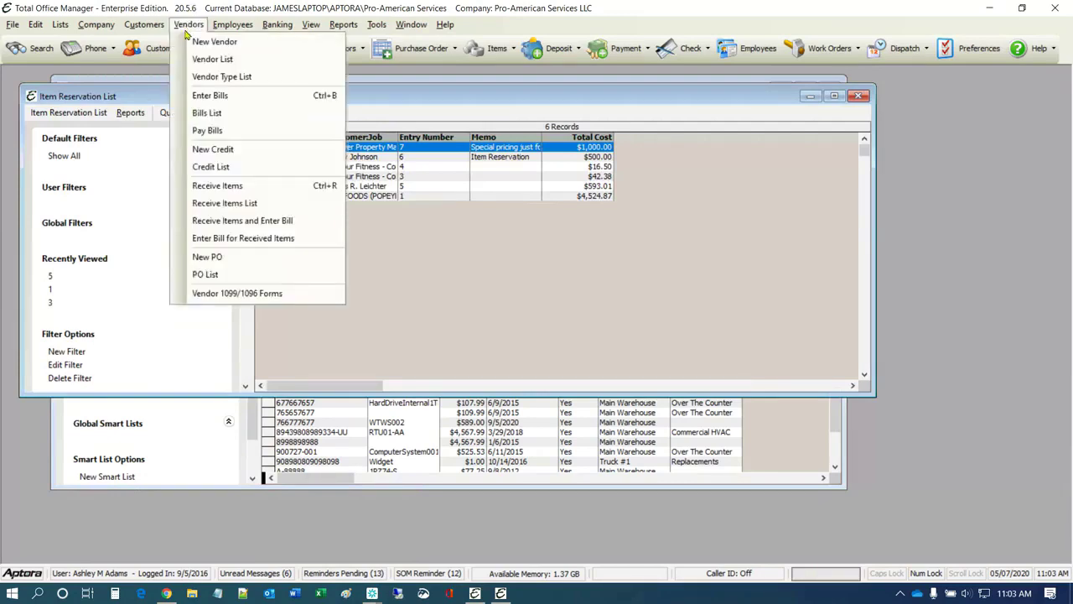
{"action": "left_click", "coordinate": [220, 185]}
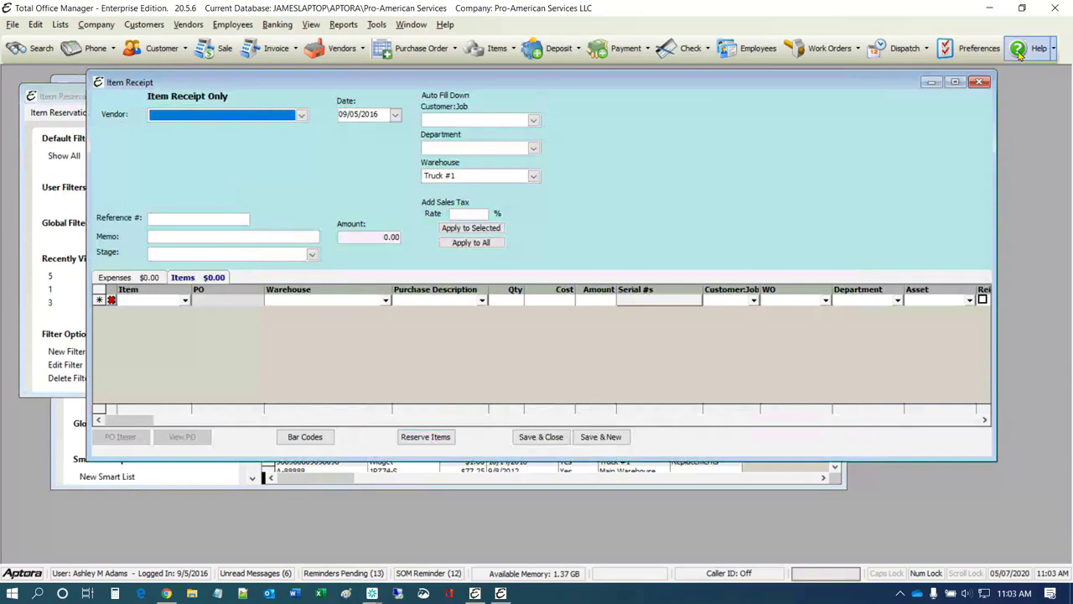
{"action": "left_click", "coordinate": [980, 82]}
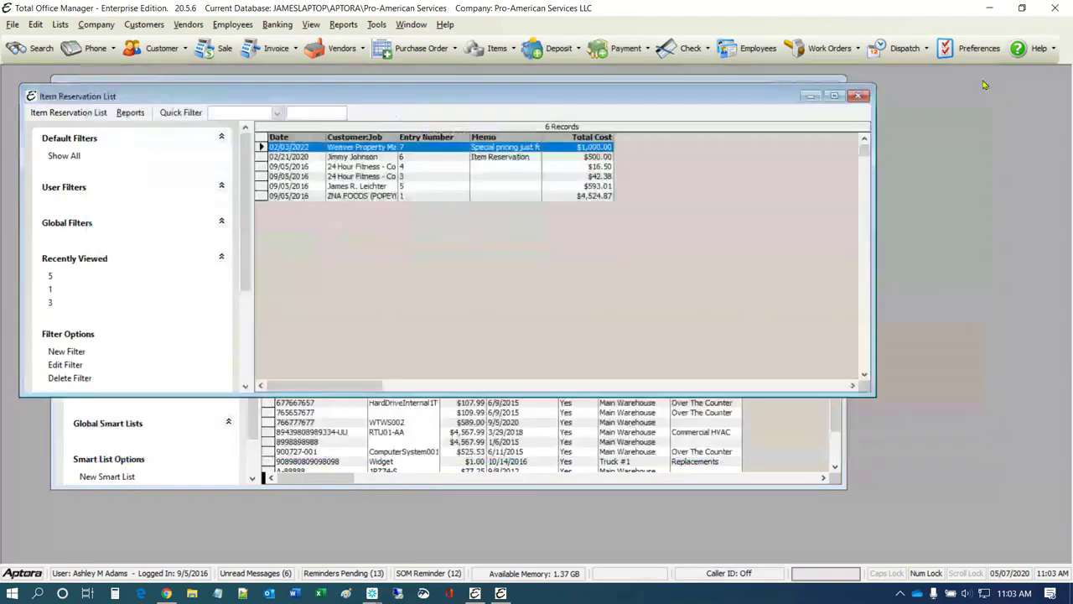
{"action": "double_click", "coordinate": [349, 157]}
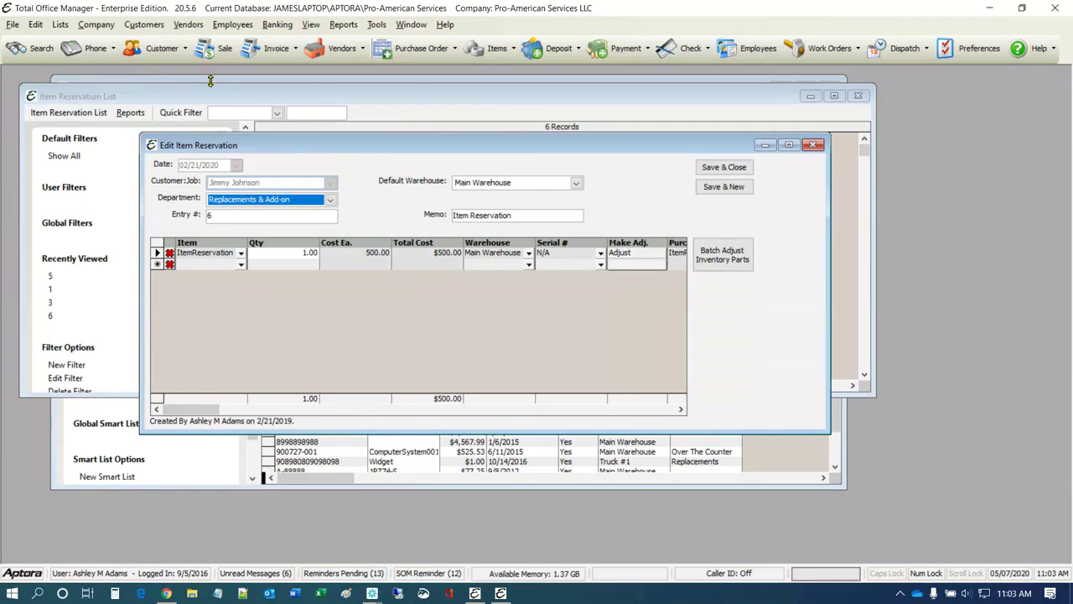
- Add item 001656621 to a new invoice, check its quantities per warehouse, and discard the invoice
{"action": "left_click", "coordinate": [270, 49]}
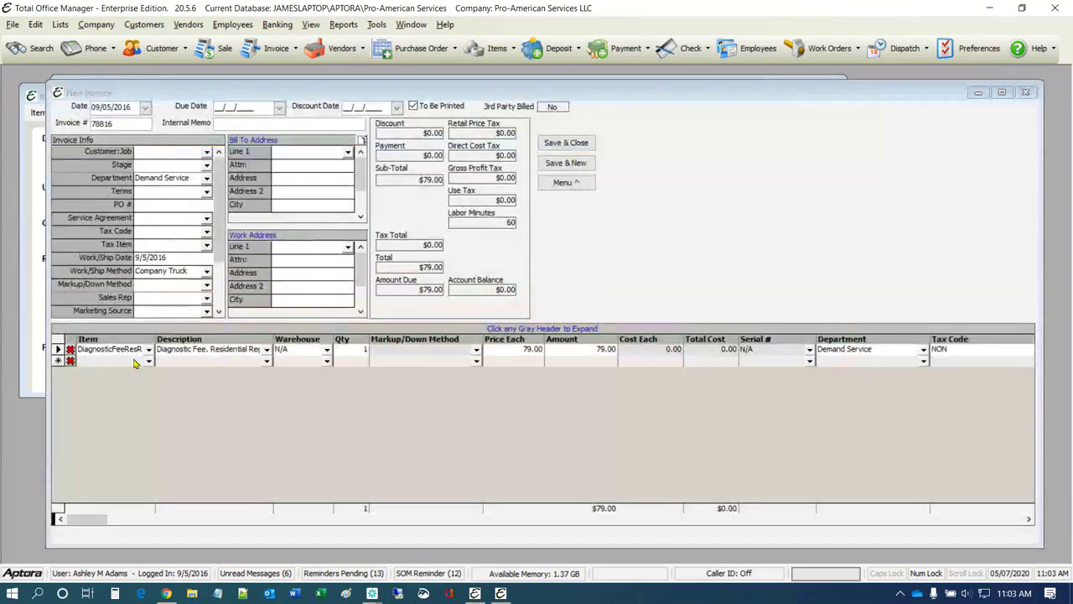
{"action": "left_click", "coordinate": [149, 361]}
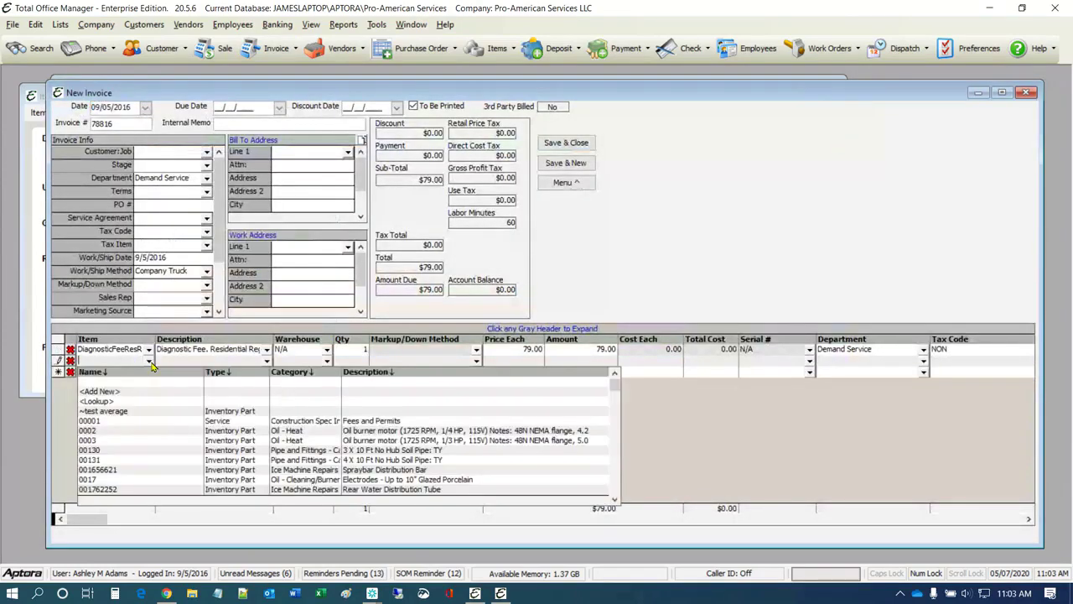
{"action": "left_click", "coordinate": [211, 469]}
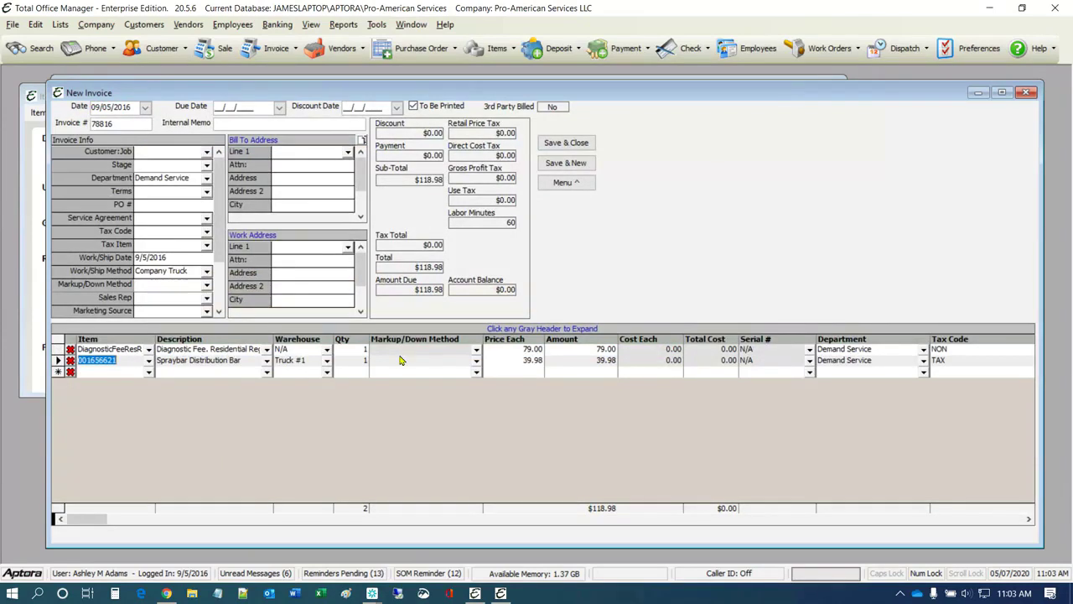
{"action": "left_click", "coordinate": [327, 361]}
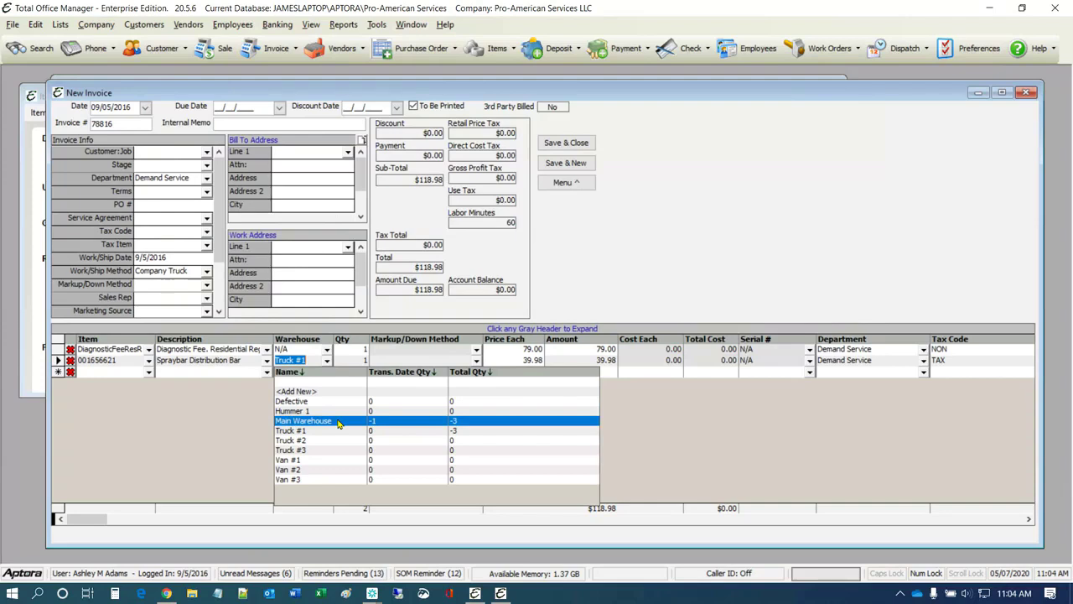
{"action": "left_click", "coordinate": [798, 182]}
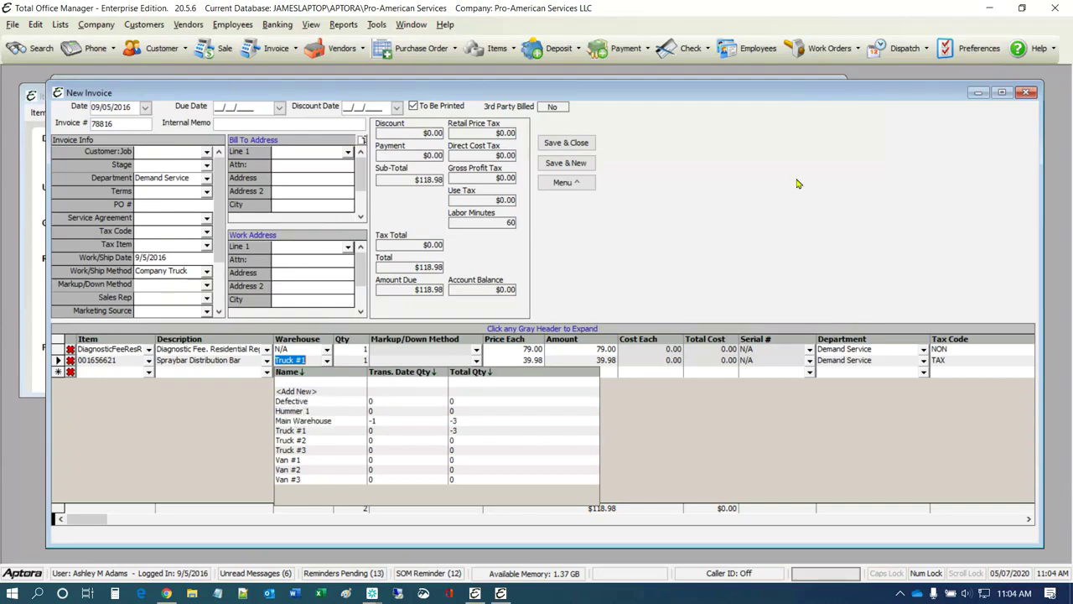
{"action": "left_click", "coordinate": [1028, 94]}
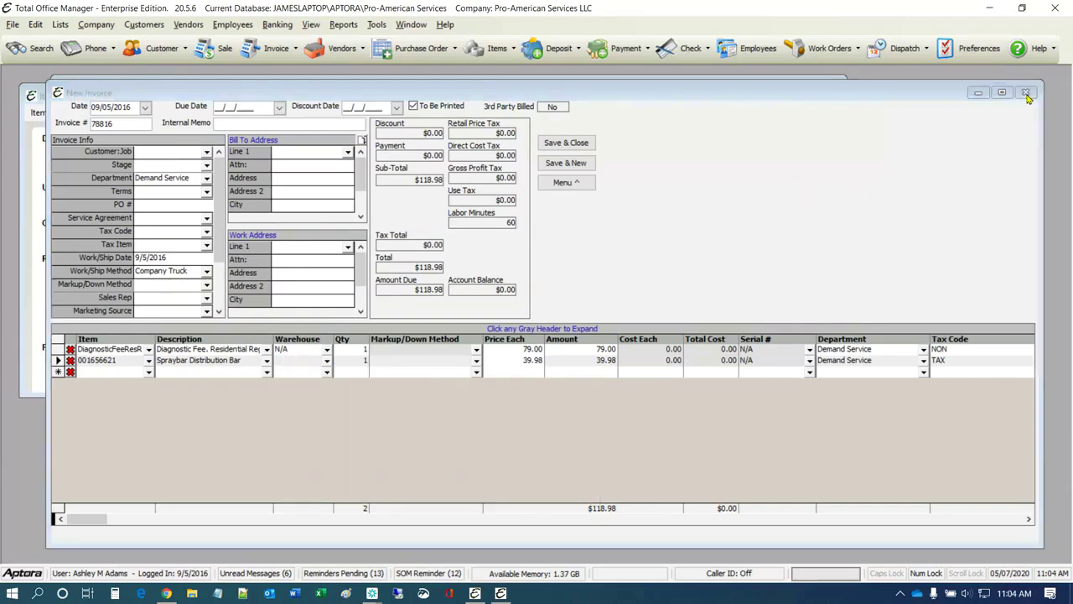
{"action": "left_click", "coordinate": [586, 358]}
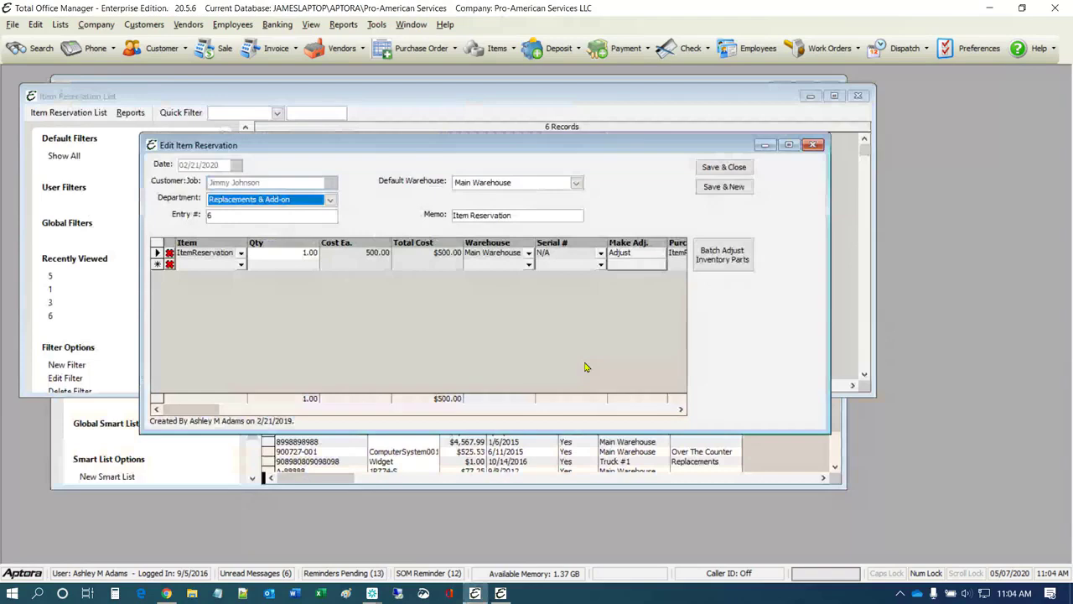
- Close the open item reservation and move the Item Reservation List window so the serial numbers behind it show
{"action": "left_click", "coordinate": [813, 146]}
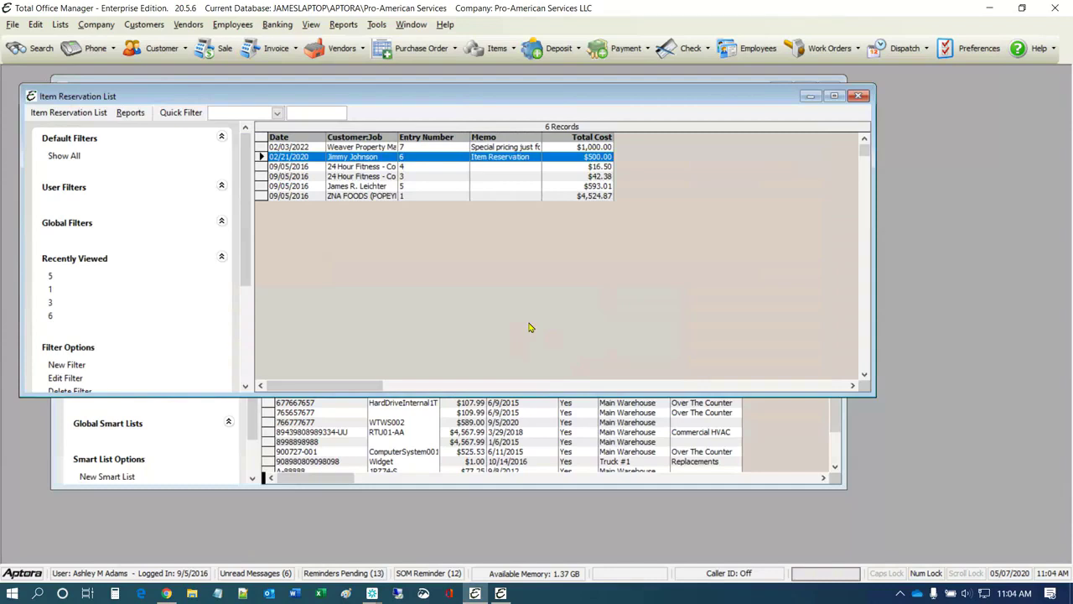
{"action": "left_click", "coordinate": [363, 171]}
{"action": "left_click", "coordinate": [369, 186]}
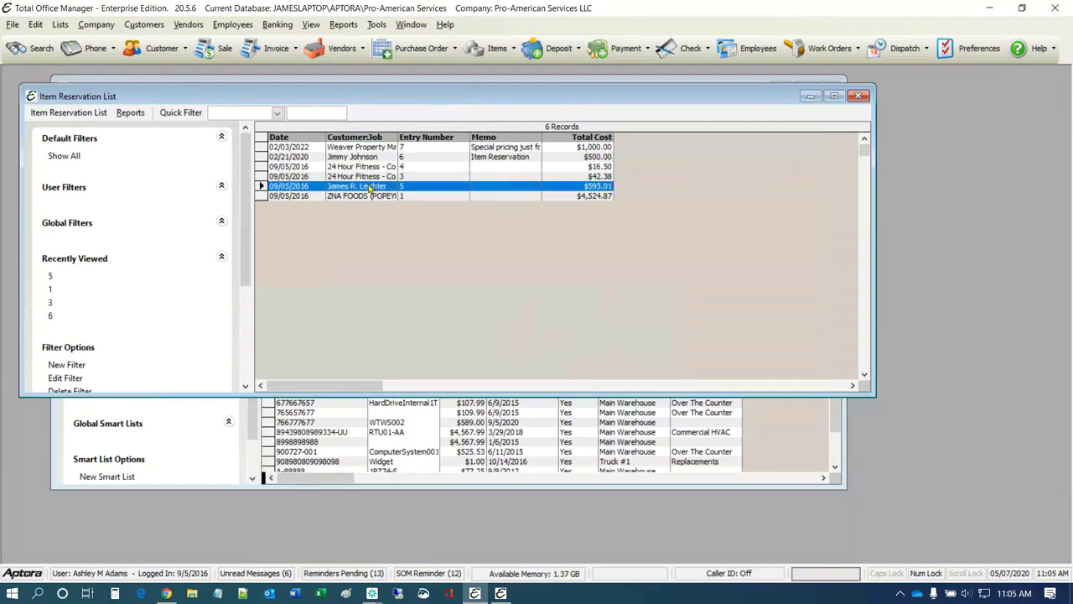
{"action": "left_click_drag", "start_coordinate": [384, 99], "coordinate": [514, 233]}
{"action": "left_click", "coordinate": [96, 24]}
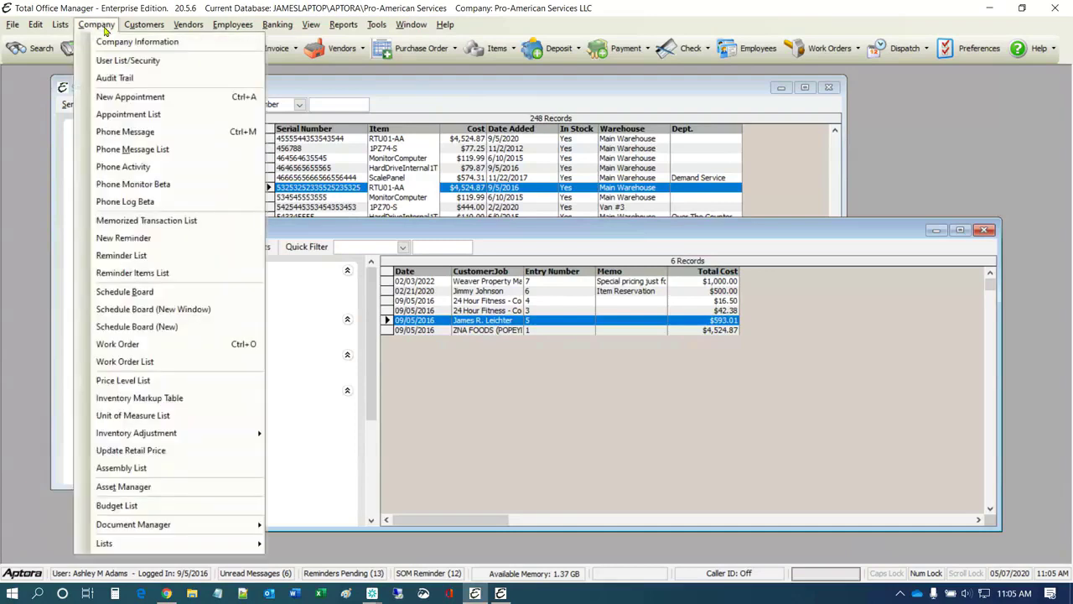
{"action": "mouse_move", "coordinate": [187, 433]}
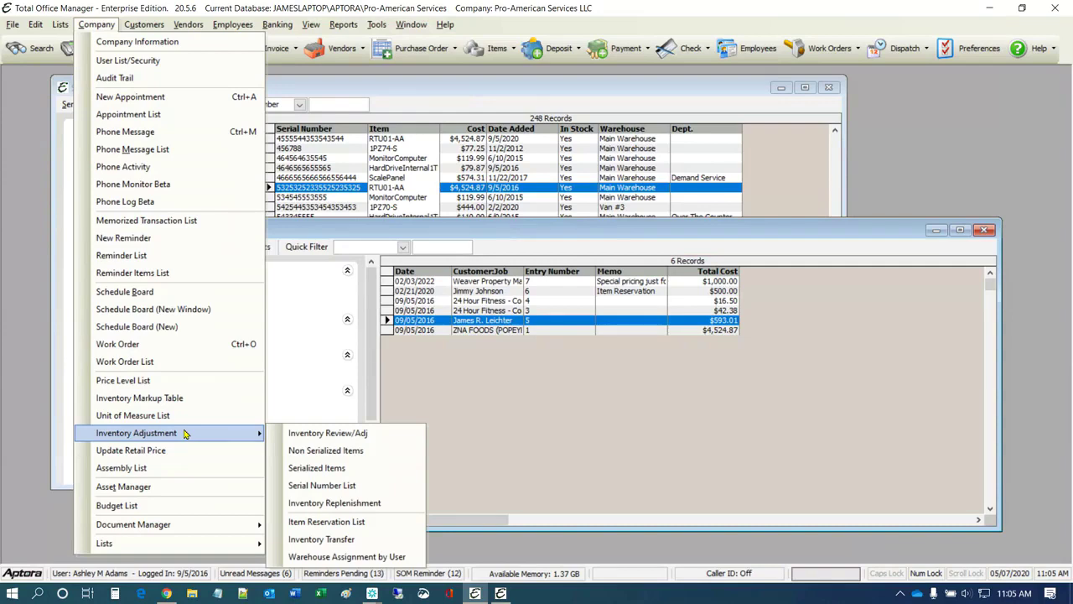
{"action": "left_click", "coordinate": [469, 295]}
{"action": "left_click", "coordinate": [469, 296]}
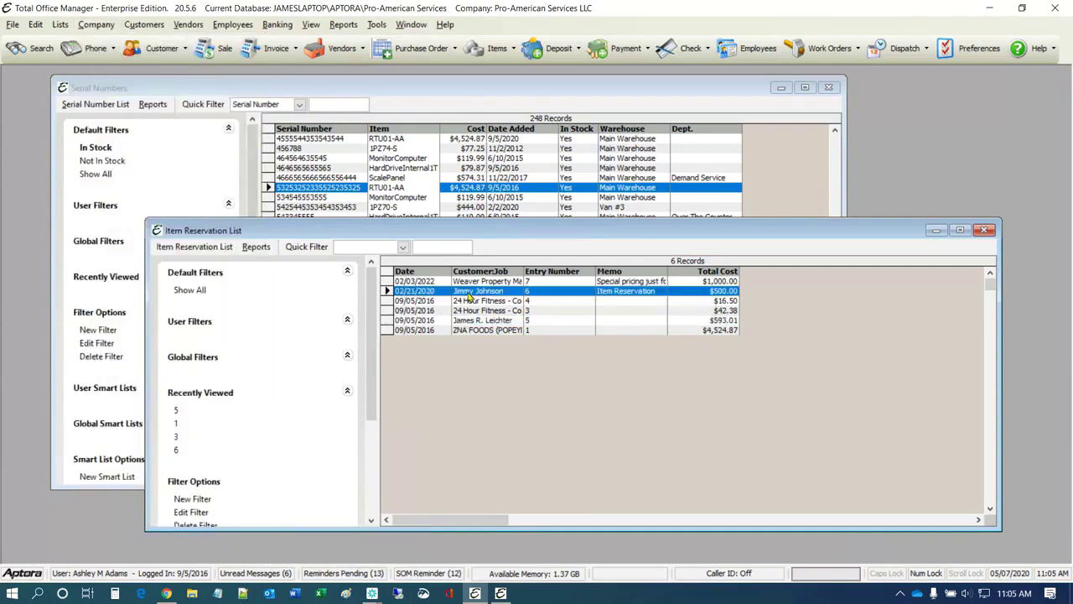
- Review item reservation entry 4, close it, and look at the actions available for it in the list
{"action": "left_click", "coordinate": [475, 300]}
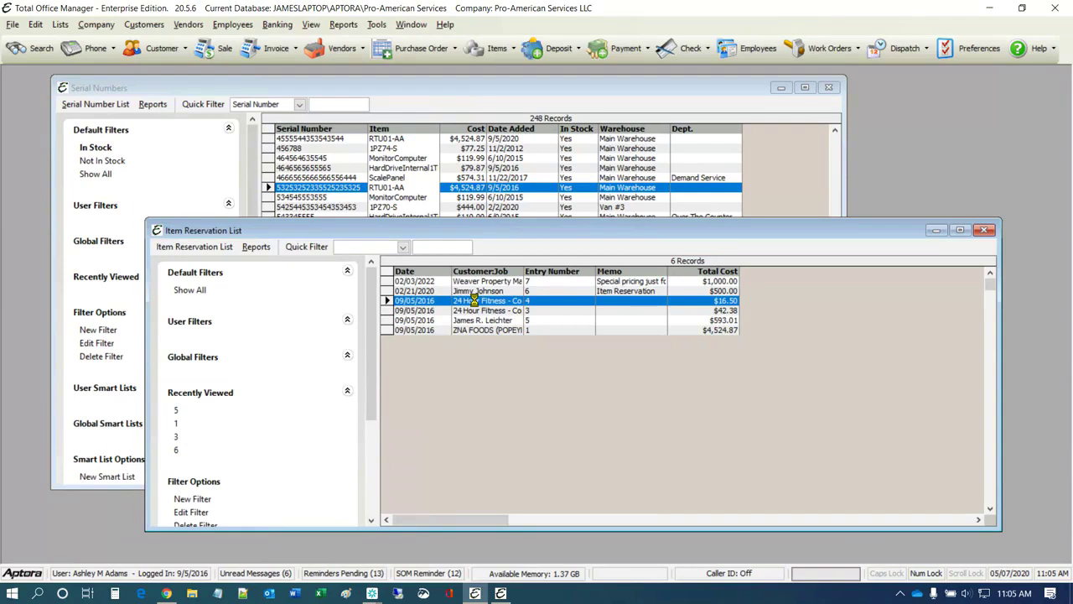
{"action": "double_click", "coordinate": [475, 300]}
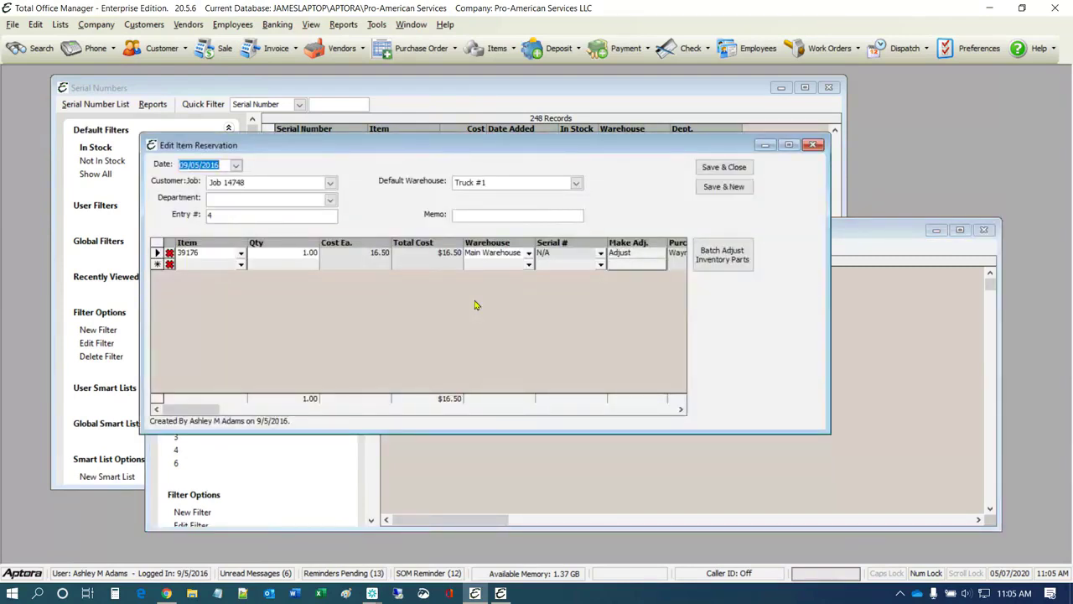
{"action": "left_click", "coordinate": [204, 427]}
{"action": "left_click", "coordinate": [816, 145]}
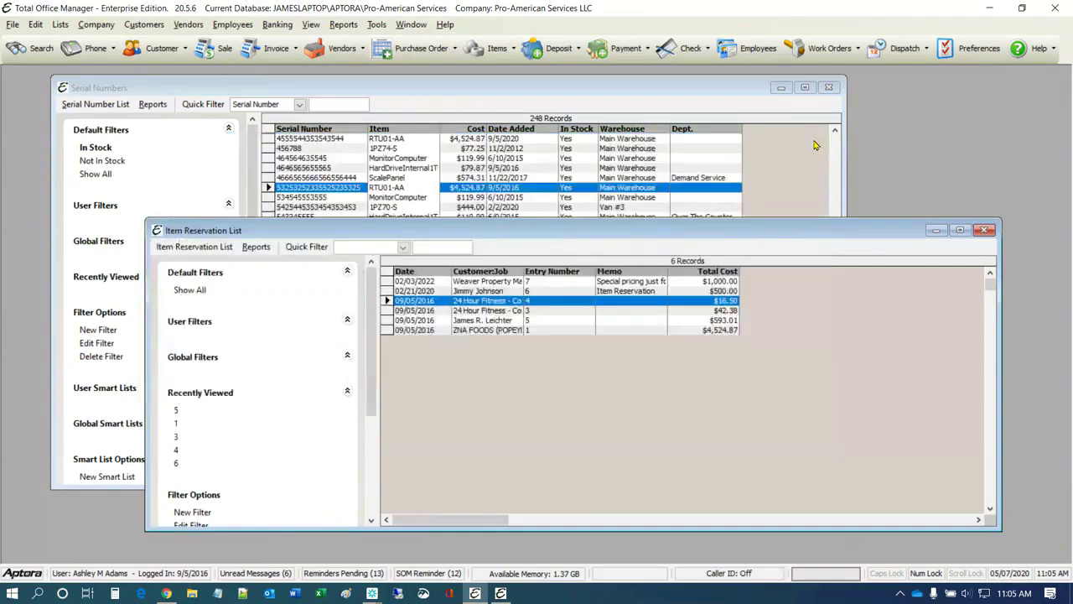
{"action": "right_click", "coordinate": [426, 307]}
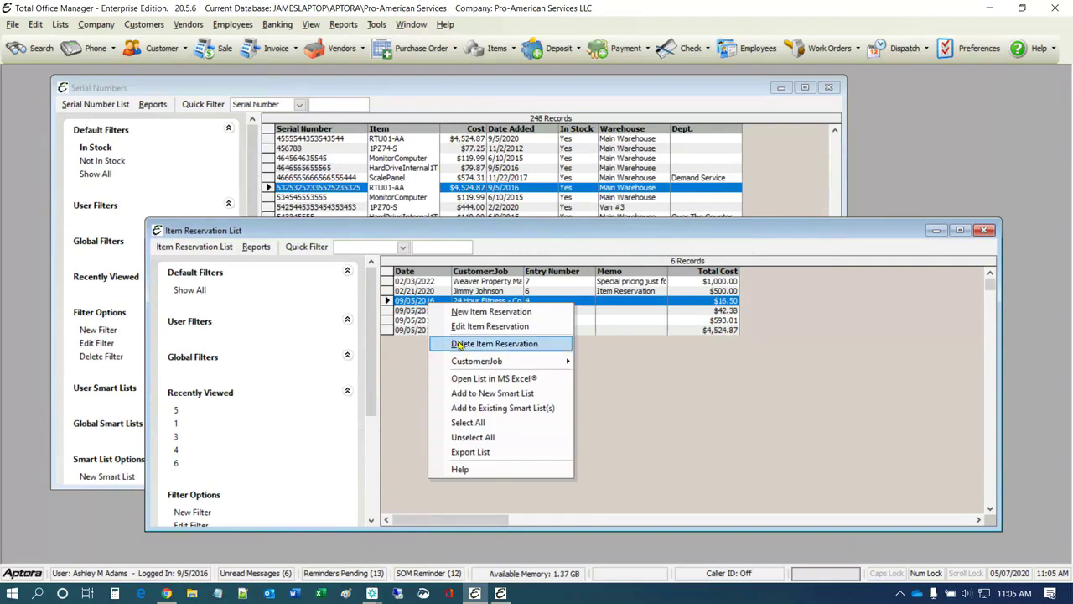
{"action": "left_click", "coordinate": [403, 325]}
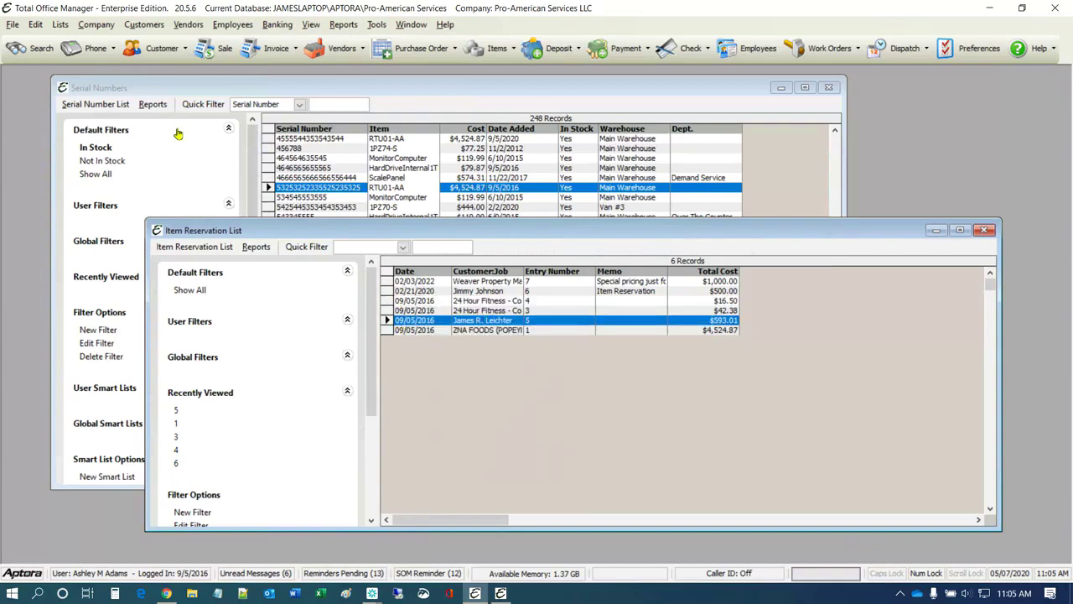
- Open Warehouse Assignment by User and review the warehouses assigned to the currently logged-in user
{"action": "left_click", "coordinate": [96, 25]}
{"action": "mouse_move", "coordinate": [154, 432]}
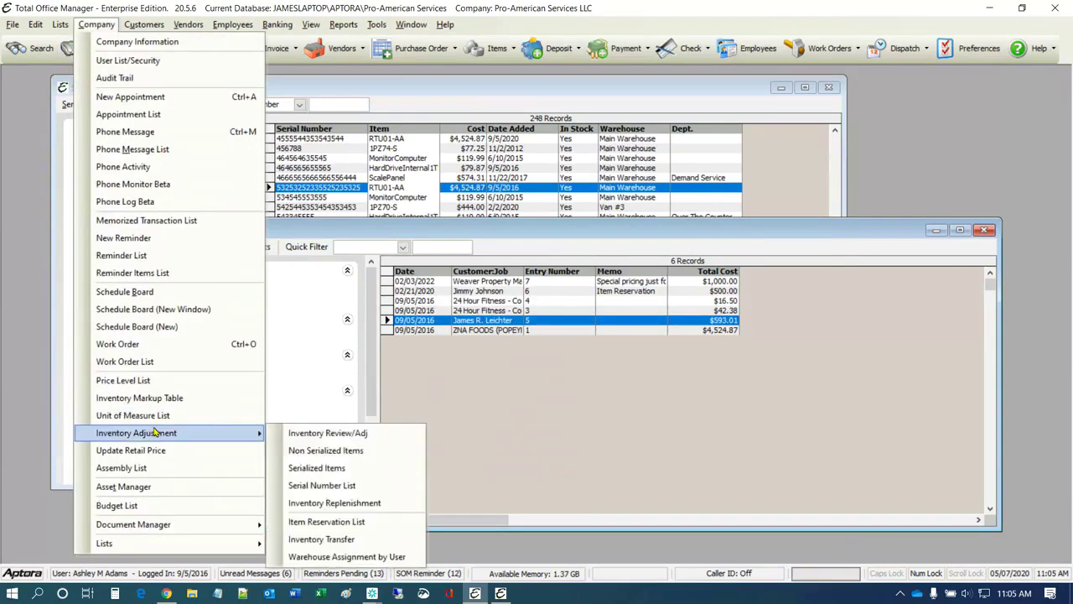
{"action": "left_click", "coordinate": [346, 557]}
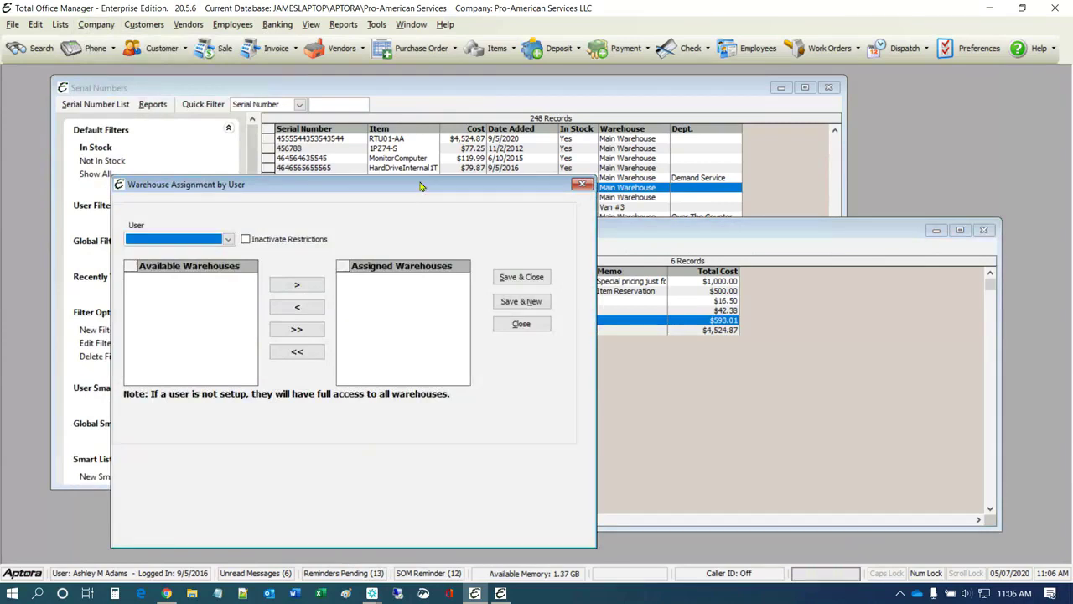
{"action": "left_click_drag", "start_coordinate": [421, 186], "coordinate": [542, 136]}
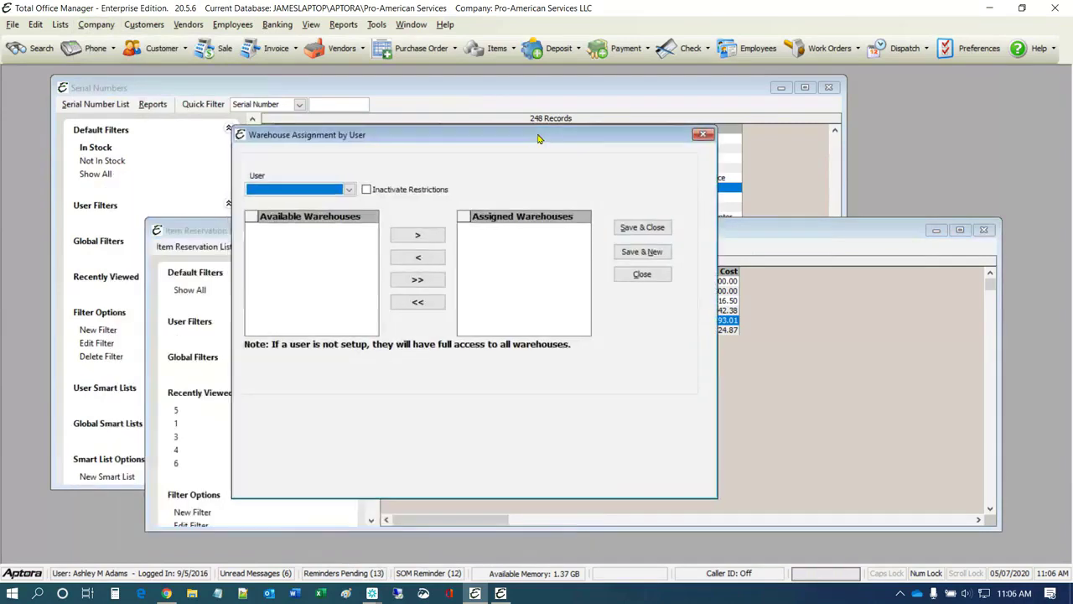
{"action": "left_click", "coordinate": [350, 191]}
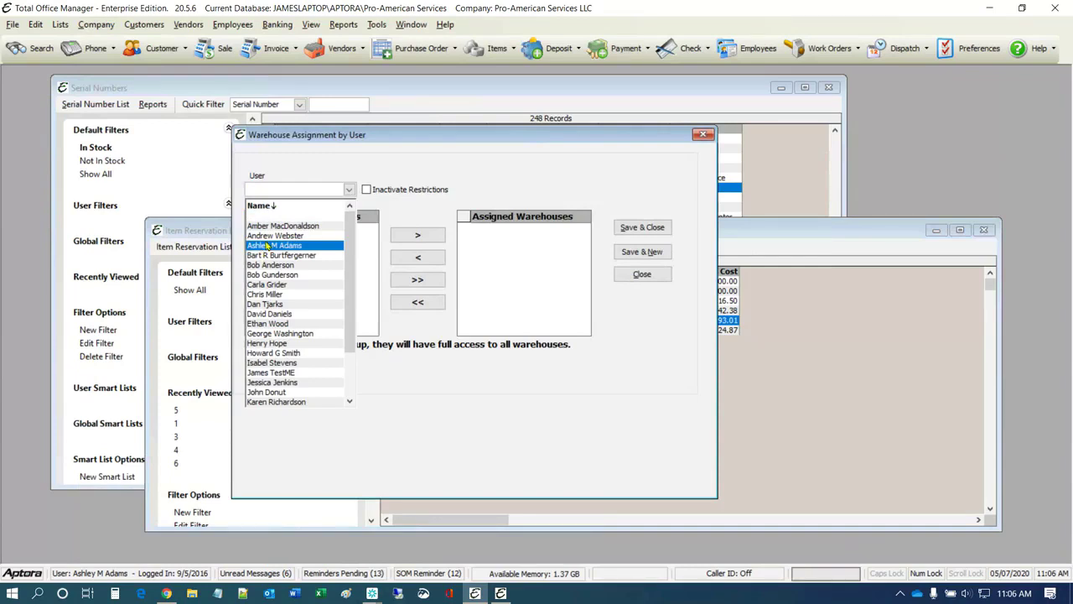
{"action": "left_click", "coordinate": [266, 245]}
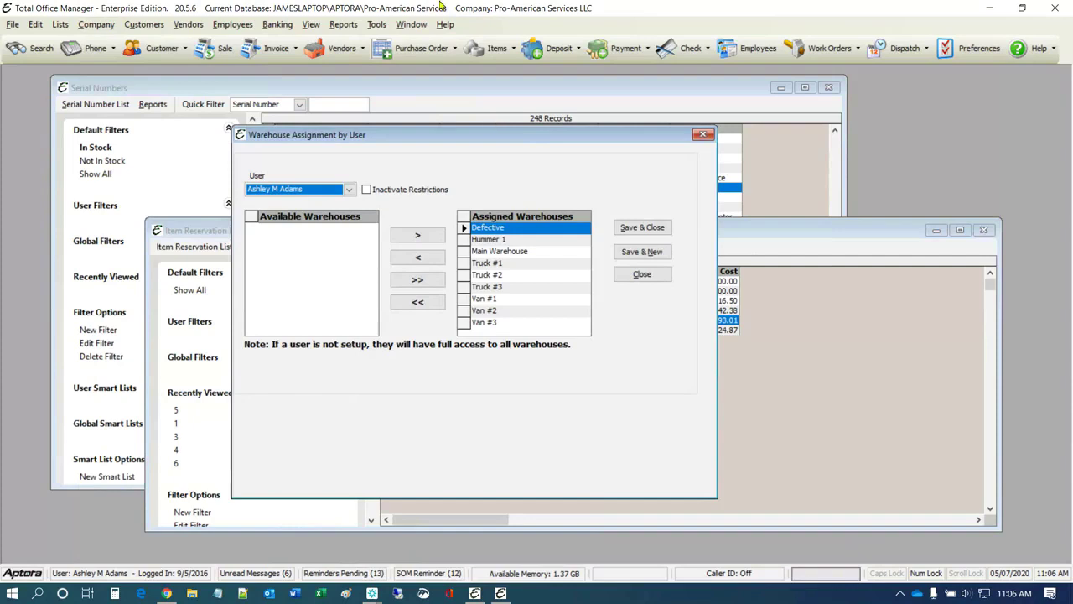
{"action": "left_click", "coordinate": [94, 26]}
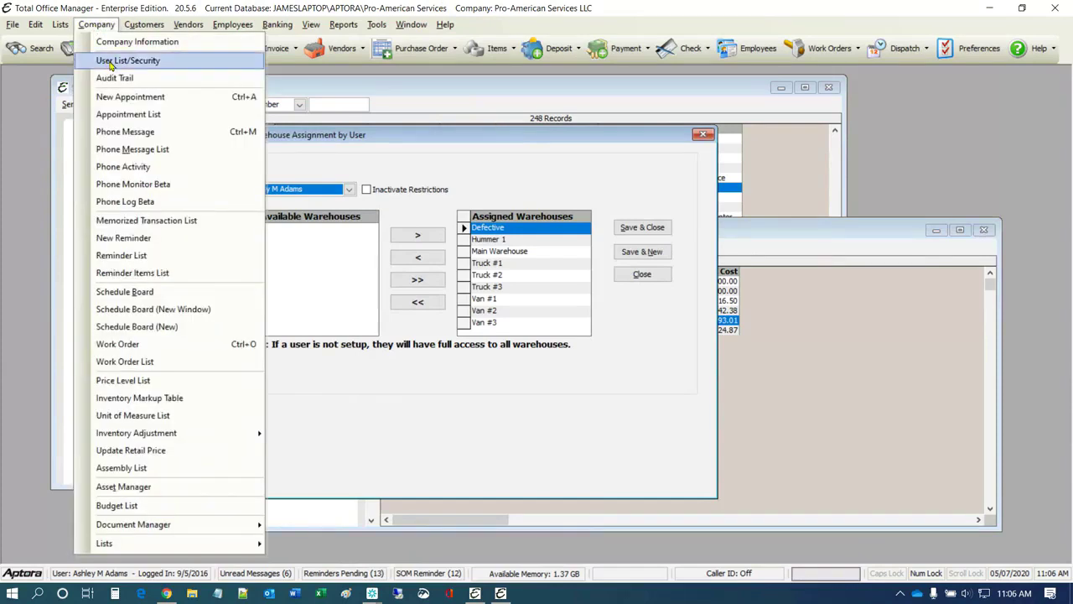
{"action": "left_click", "coordinate": [358, 165]}
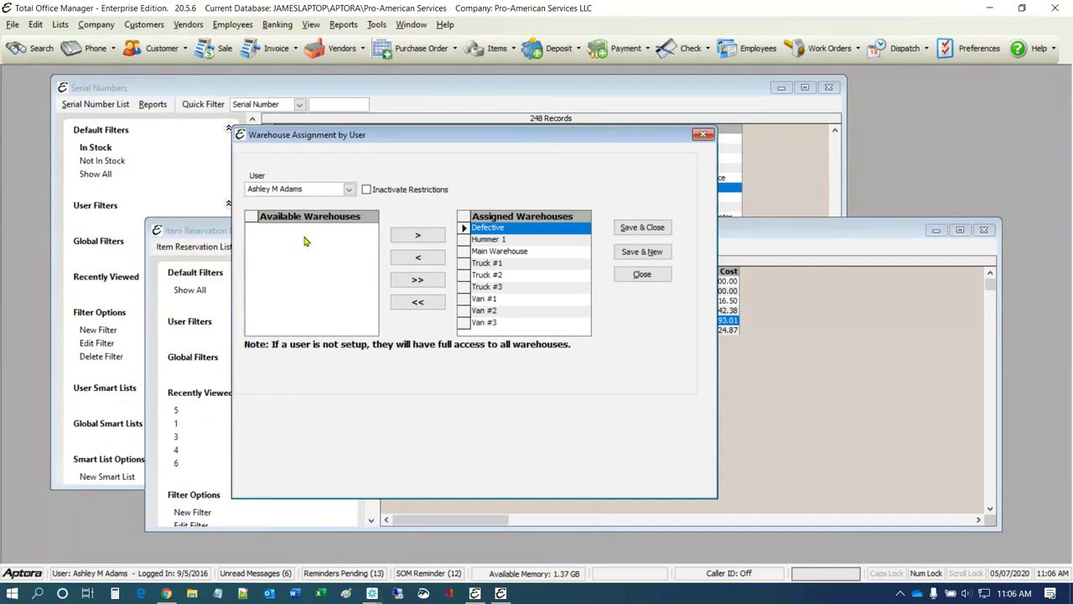
{"action": "left_click", "coordinate": [302, 273]}
- Select another user in the warehouse assignments and remove all of that user's assigned warehouses one by one
{"action": "left_click", "coordinate": [350, 190]}
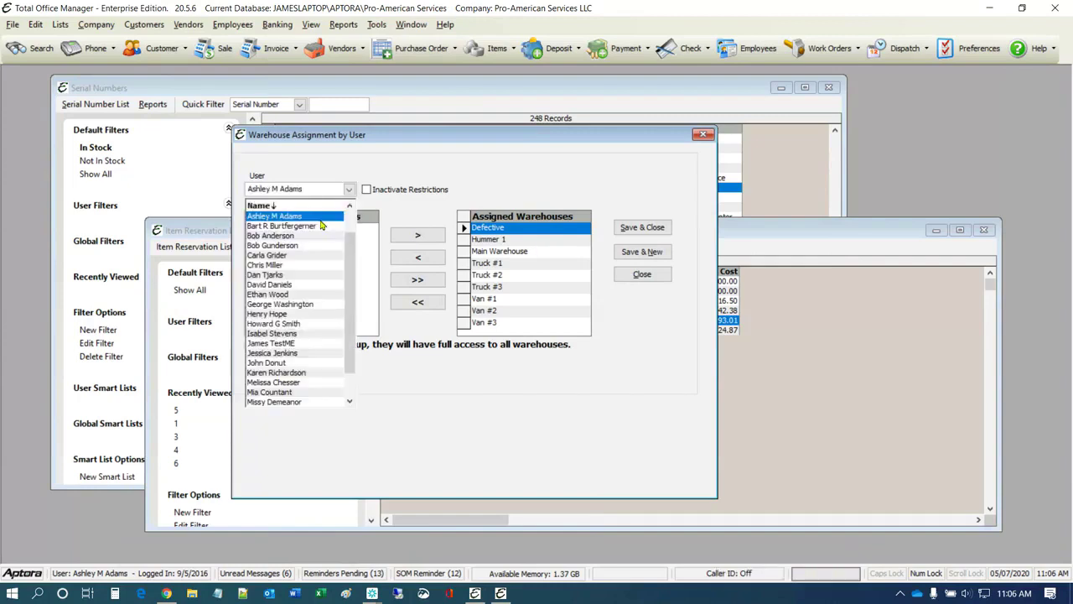
{"action": "left_click", "coordinate": [283, 365]}
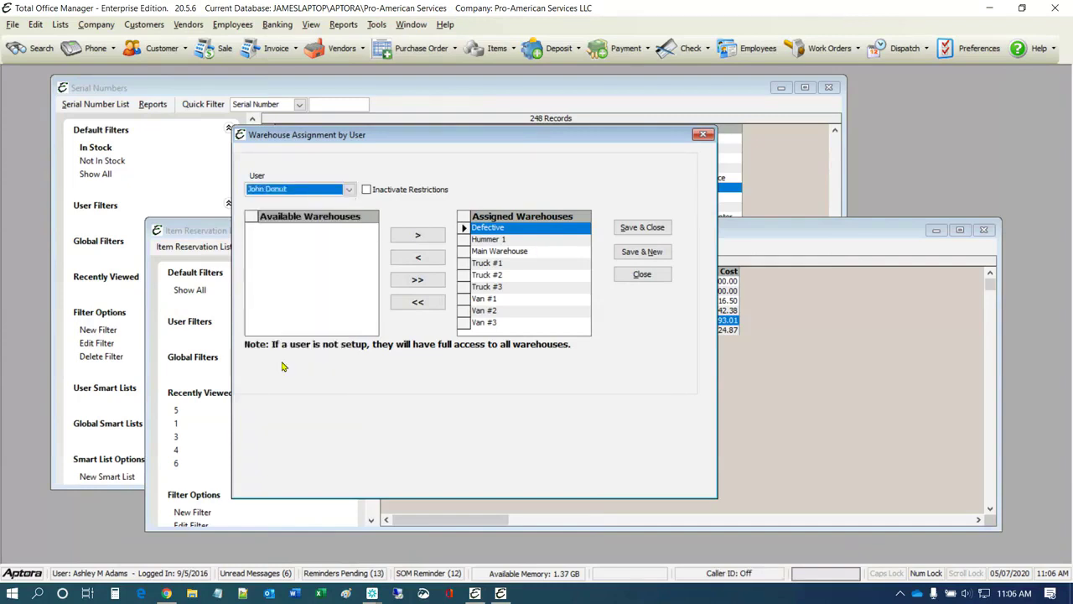
{"action": "left_click", "coordinate": [431, 260]}
{"action": "left_click", "coordinate": [430, 260]}
{"action": "left_click", "coordinate": [430, 260]}
{"action": "left_click", "coordinate": [430, 260]}
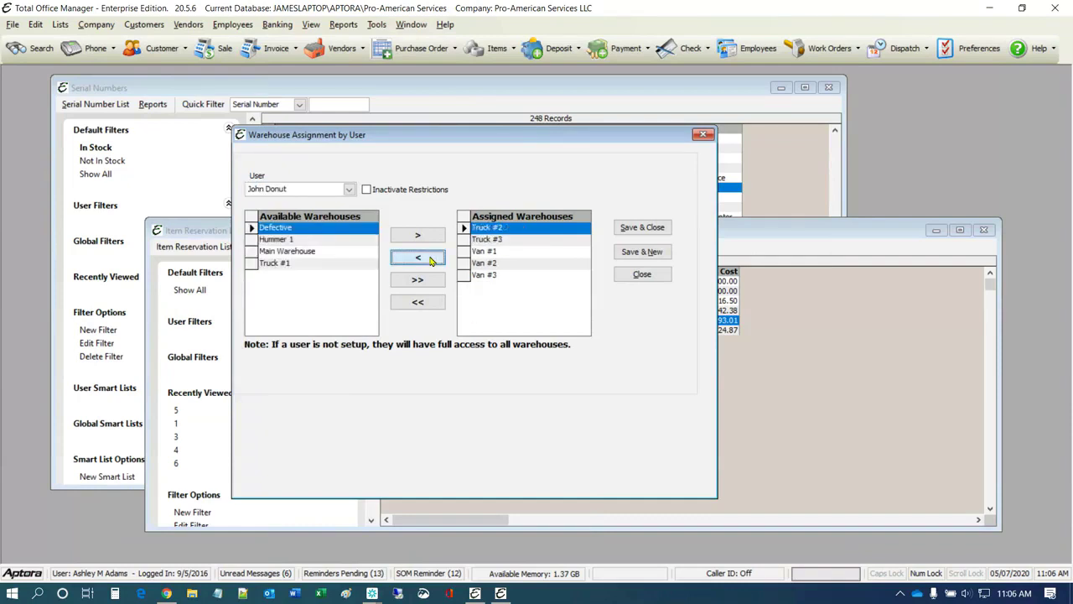
{"action": "left_click", "coordinate": [430, 260]}
{"action": "left_click", "coordinate": [431, 260]}
{"action": "left_click", "coordinate": [430, 260]}
{"action": "left_click", "coordinate": [431, 260]}
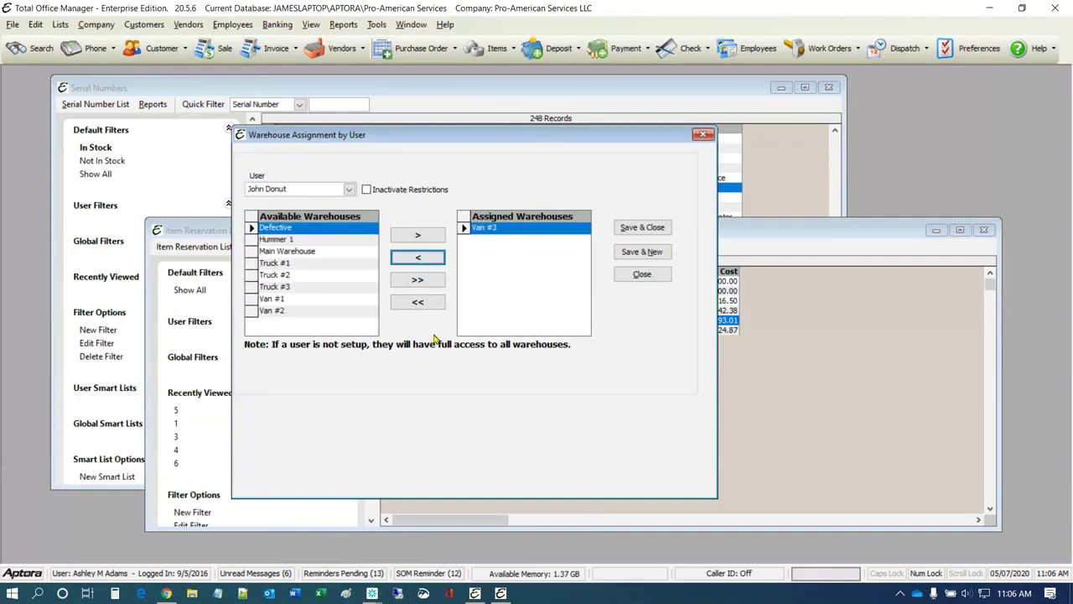
{"action": "left_click", "coordinate": [411, 260]}
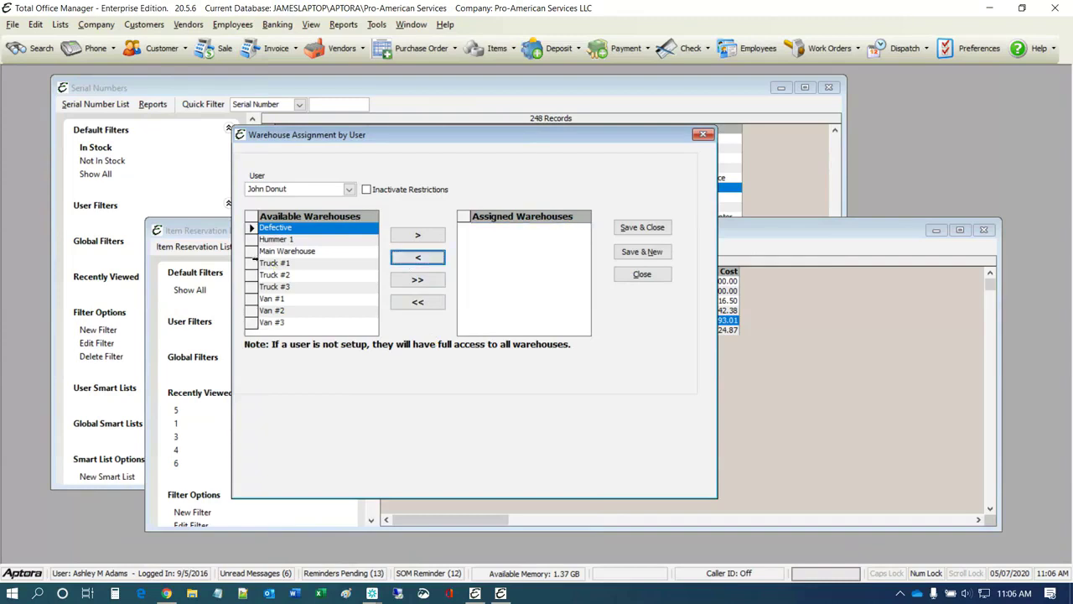
- Assign only Truck #1 to the selected user and close the warehouse assignment without saving
{"action": "left_click", "coordinate": [252, 263]}
{"action": "left_click", "coordinate": [418, 235]}
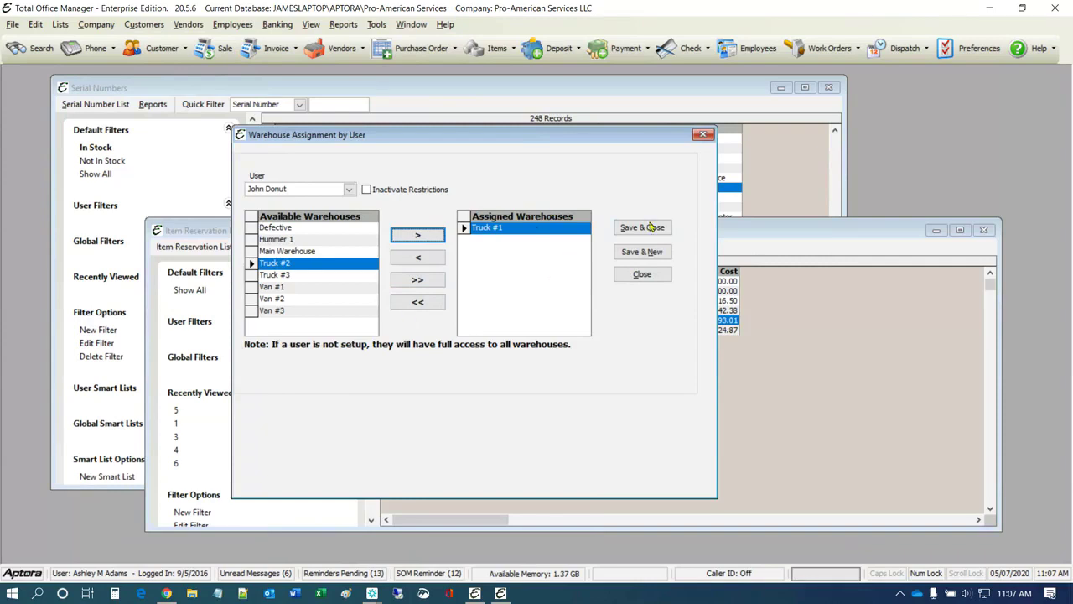
{"action": "left_click", "coordinate": [703, 135]}
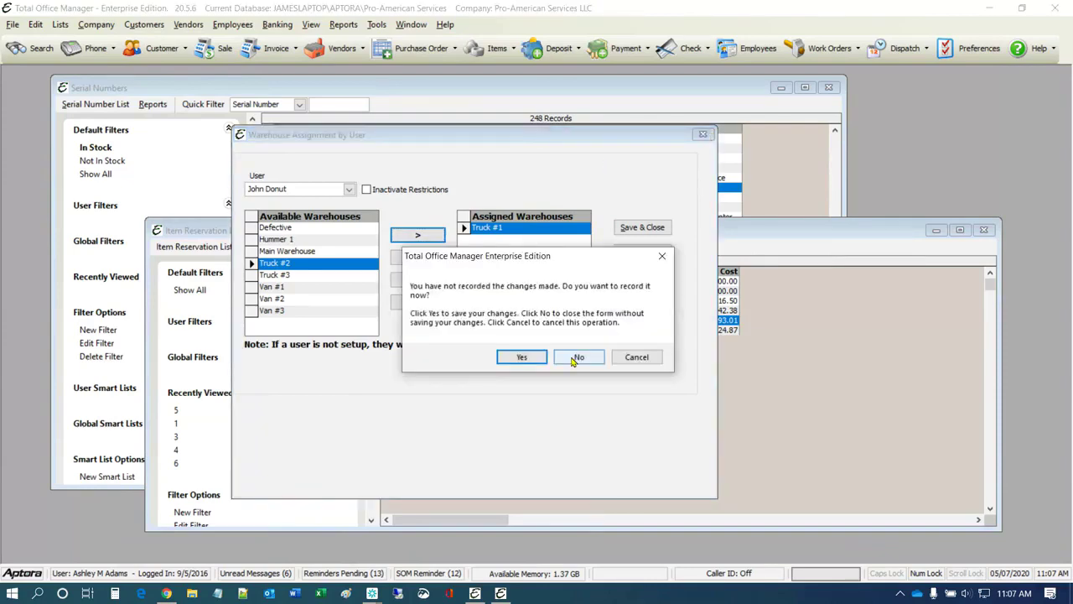
{"action": "left_click", "coordinate": [573, 359]}
- Open the Truck #1 record from the Warehouse List and review its fields and the available warehouse types
{"action": "left_click", "coordinate": [96, 24]}
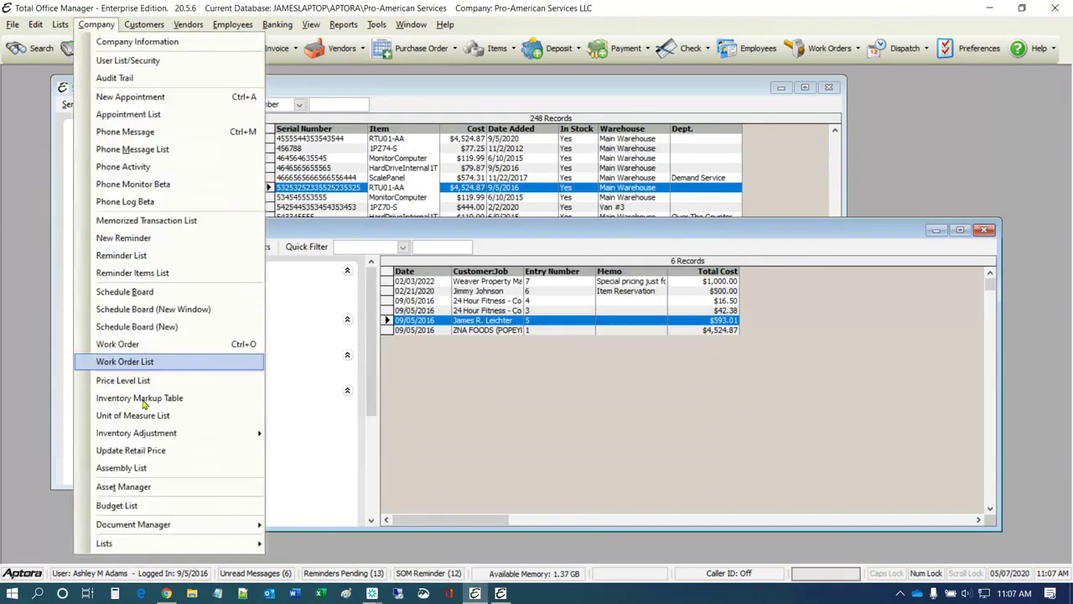
{"action": "mouse_move", "coordinate": [199, 543]}
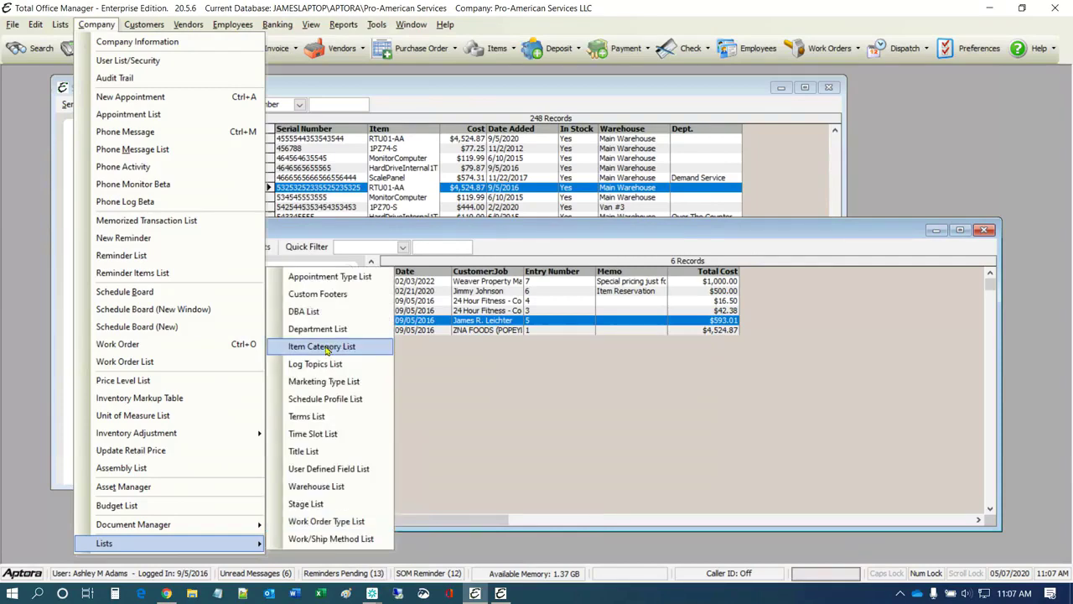
{"action": "left_click", "coordinate": [316, 487]}
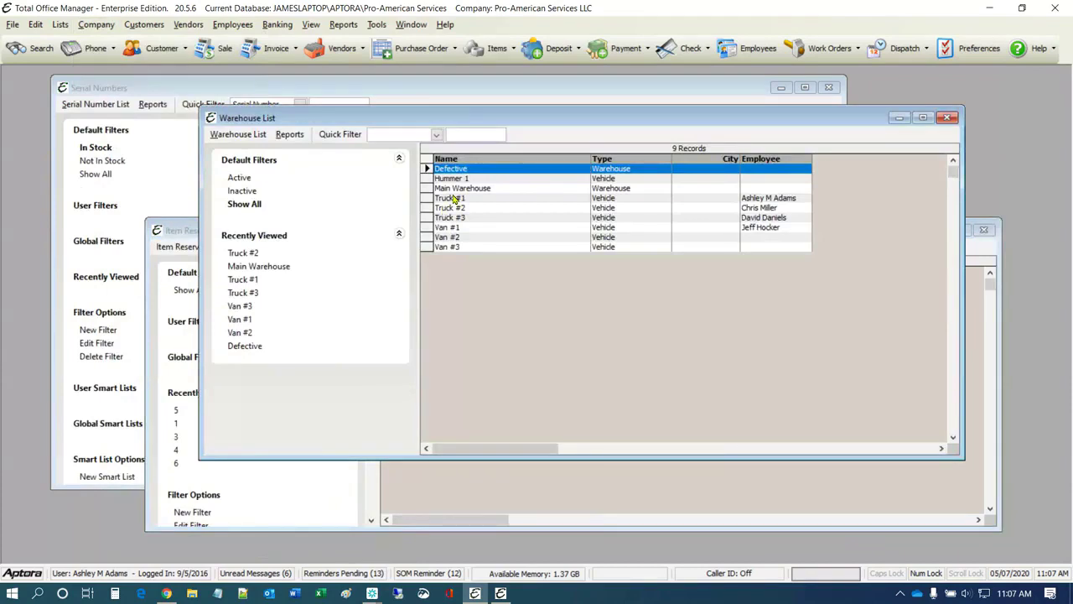
{"action": "double_click", "coordinate": [453, 199]}
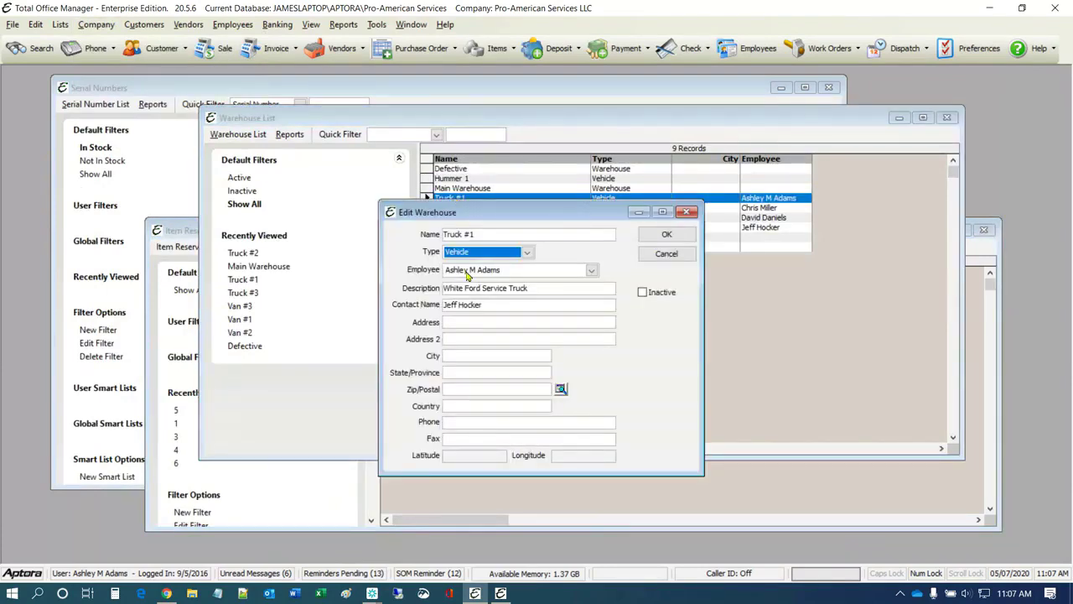
{"action": "left_click", "coordinate": [527, 253]}
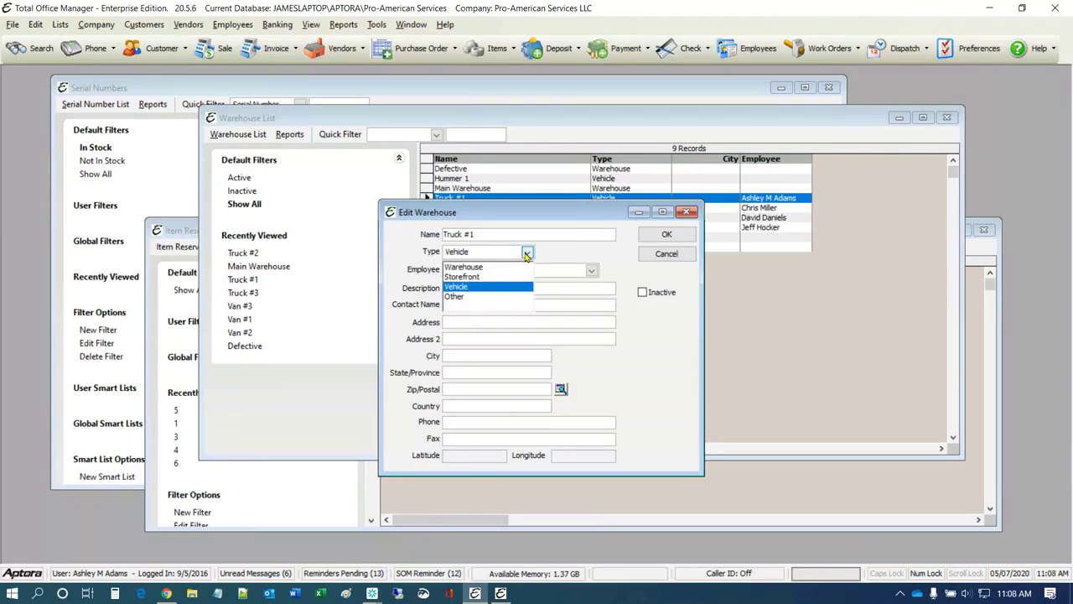
{"action": "left_click", "coordinate": [557, 256]}
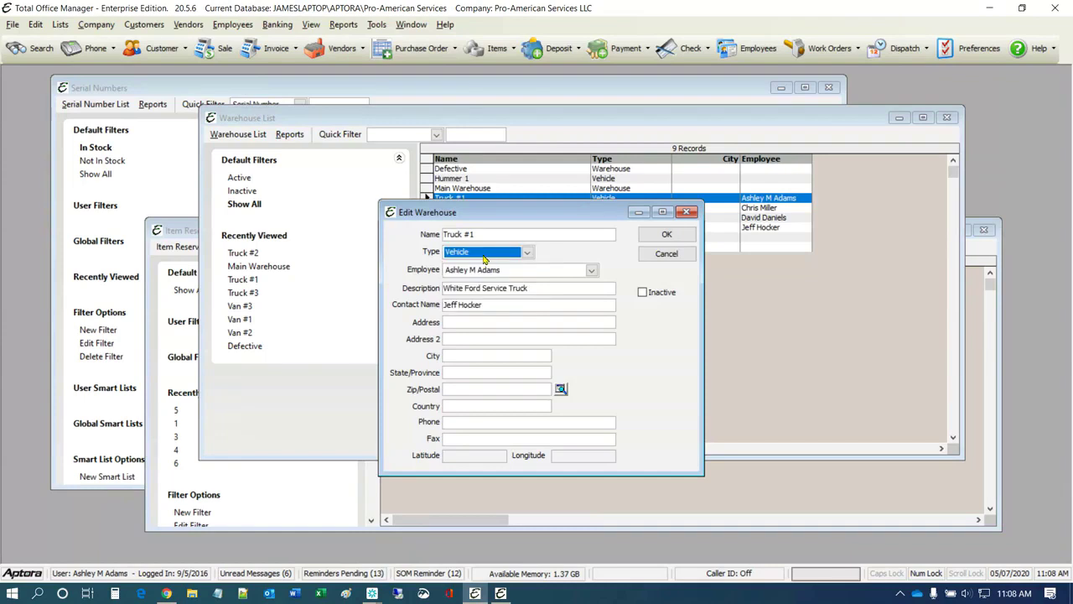
{"action": "mouse_move", "coordinate": [427, 273]}
{"action": "mouse_move", "coordinate": [482, 281]}
{"action": "left_click", "coordinate": [487, 234]}
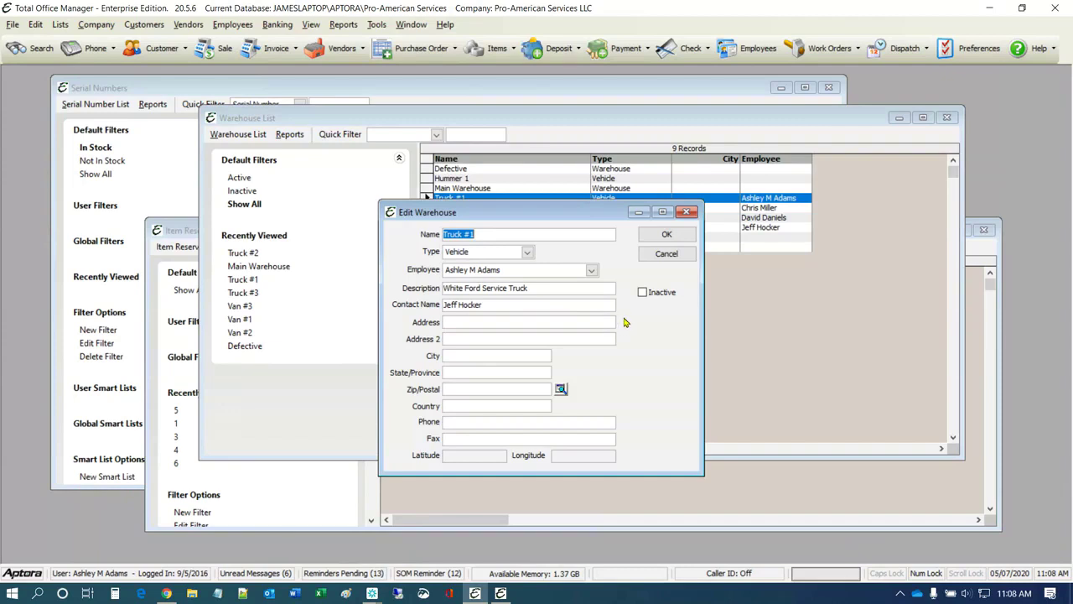
- Clear the employee assigned to the Truck #1 warehouse and save the record
{"action": "left_click", "coordinate": [592, 270]}
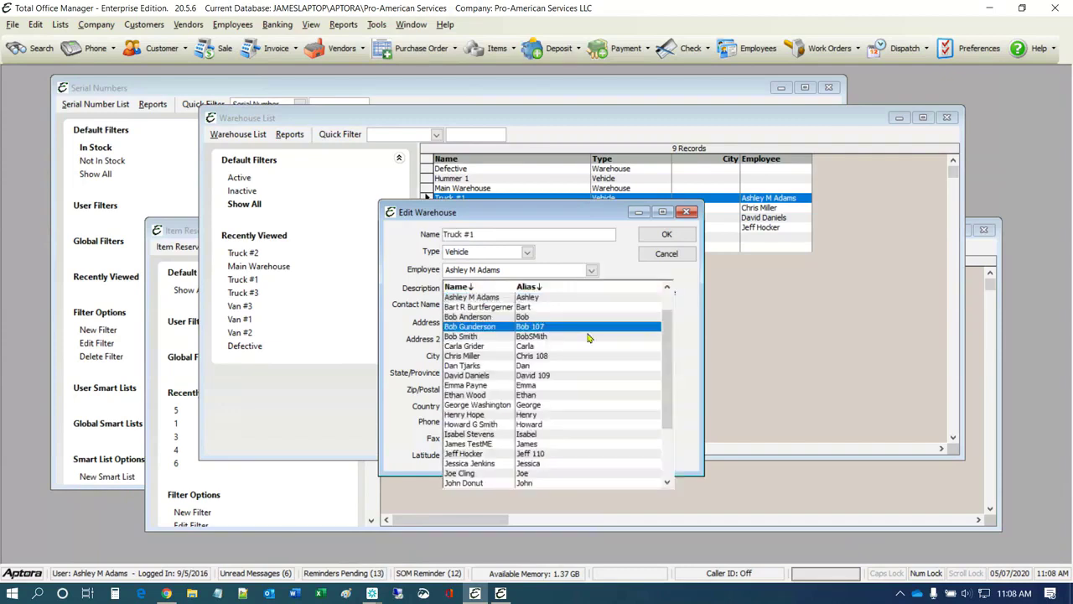
{"action": "scroll", "coordinate": [491, 319], "scroll_direction": "up", "scroll_amount": 2}
{"action": "left_click", "coordinate": [491, 299]}
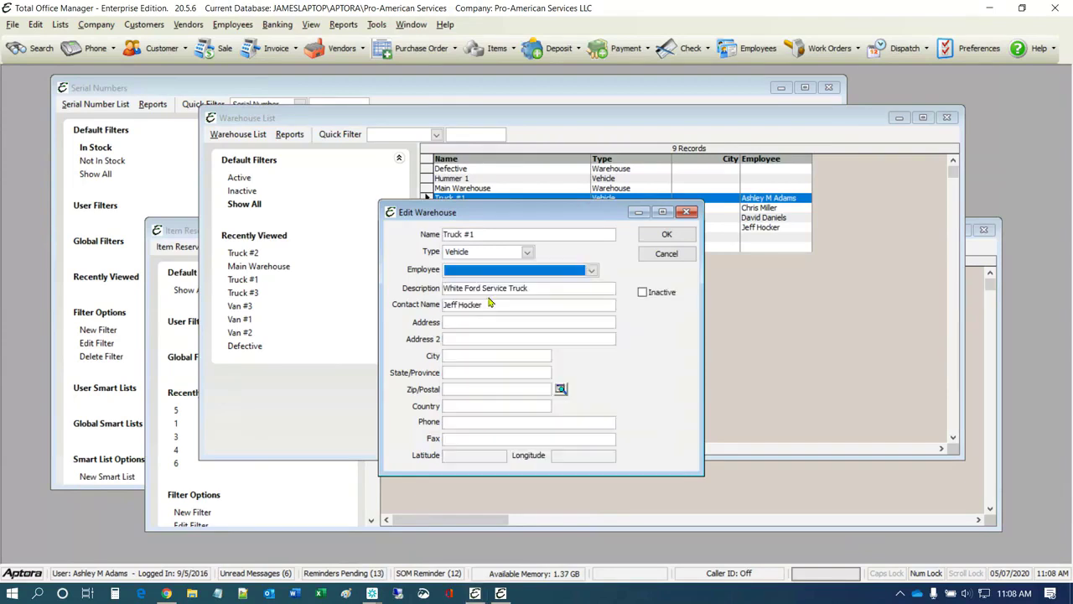
{"action": "left_click", "coordinate": [670, 236]}
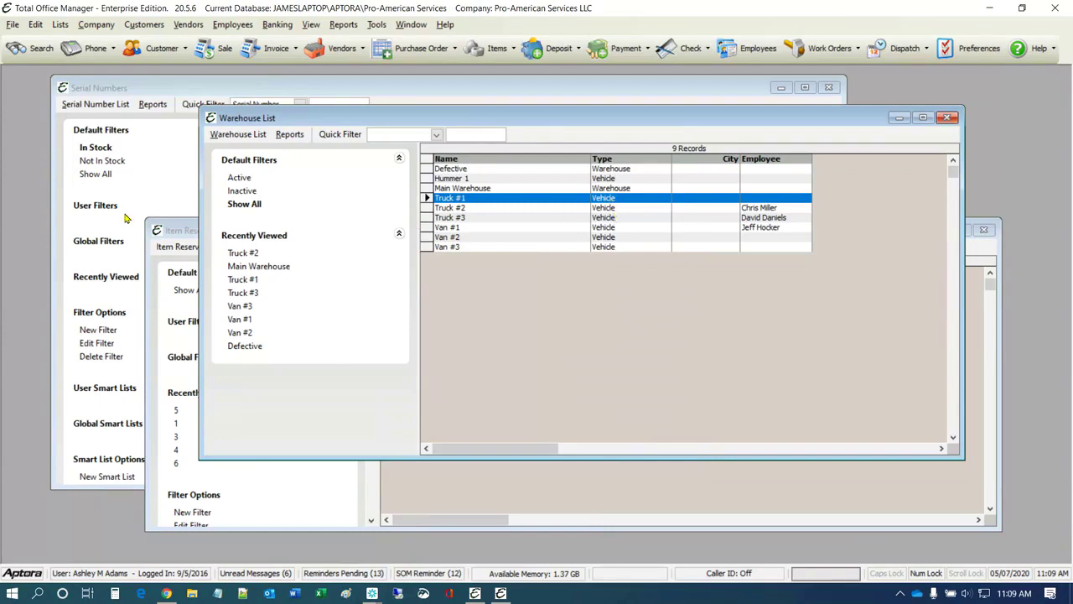
- Open the Service Truck #1 asset in the Asset Manager and review the warehouses it can be assigned to
{"action": "left_click", "coordinate": [95, 26]}
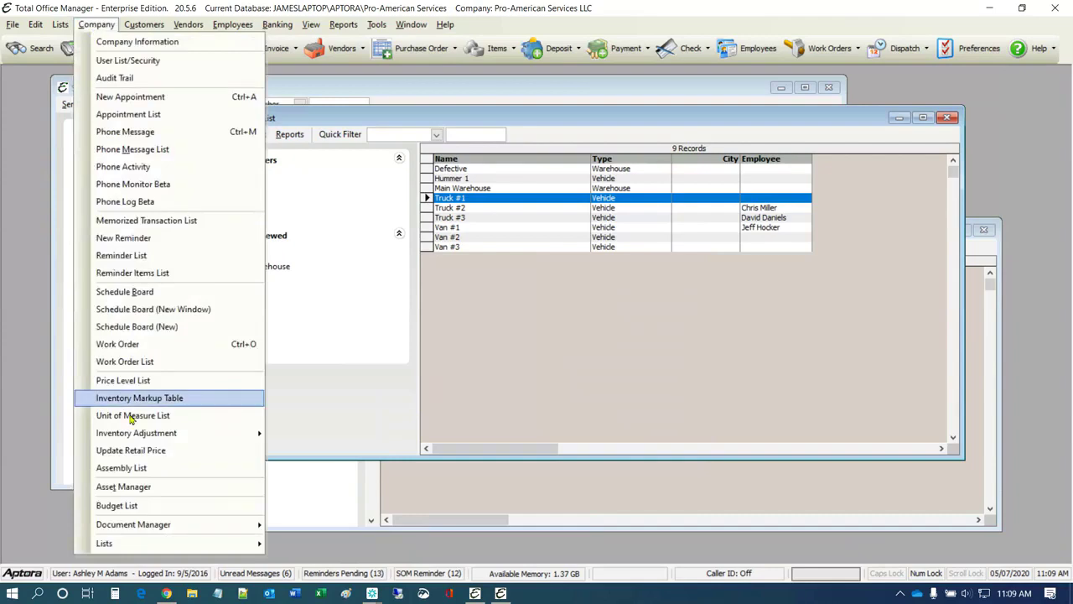
{"action": "left_click", "coordinate": [156, 487]}
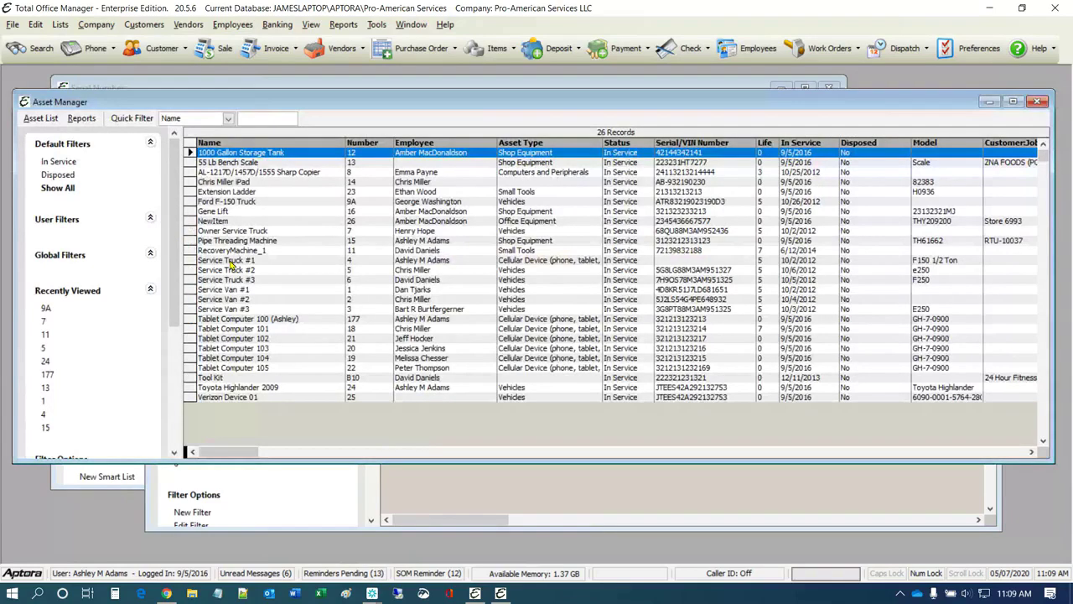
{"action": "left_click", "coordinate": [229, 261]}
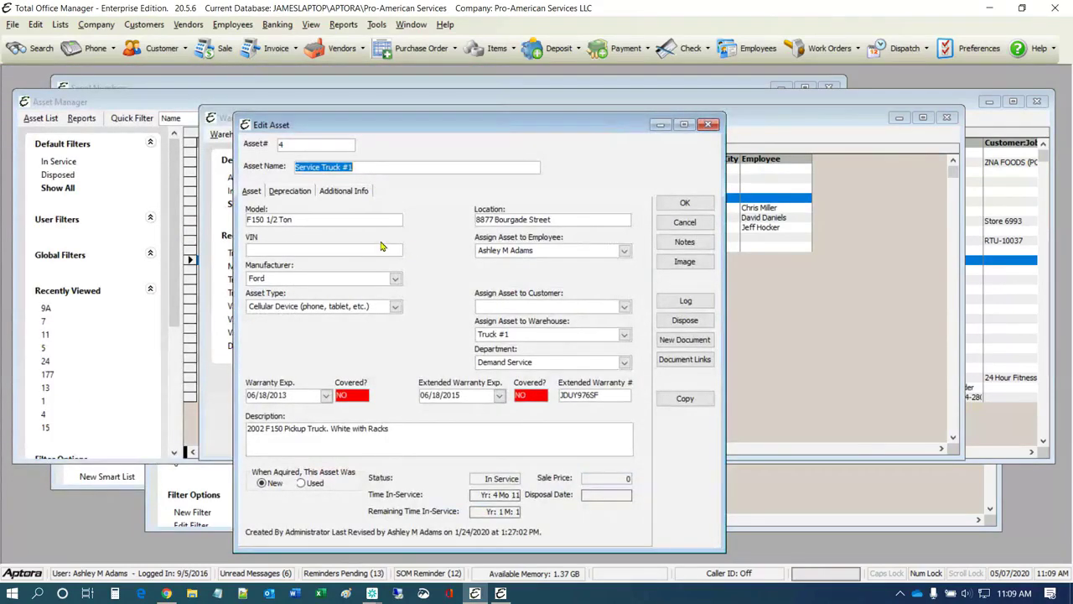
{"action": "left_click", "coordinate": [508, 325]}
{"action": "left_click", "coordinate": [498, 341]}
{"action": "left_click", "coordinate": [624, 335]}
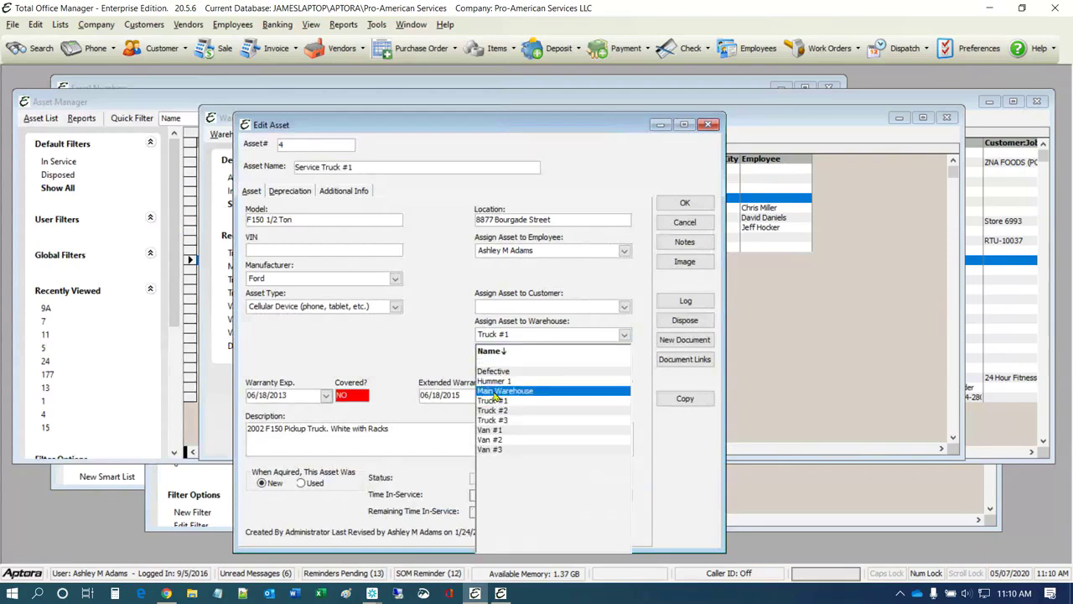
{"action": "left_click", "coordinate": [404, 337]}
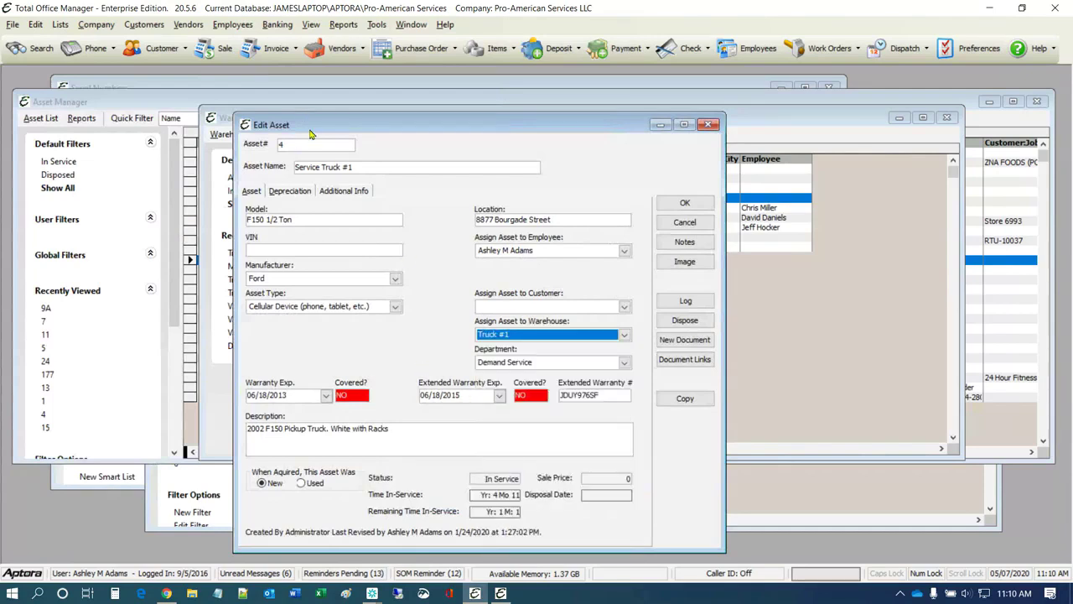
{"action": "left_click", "coordinate": [98, 25]}
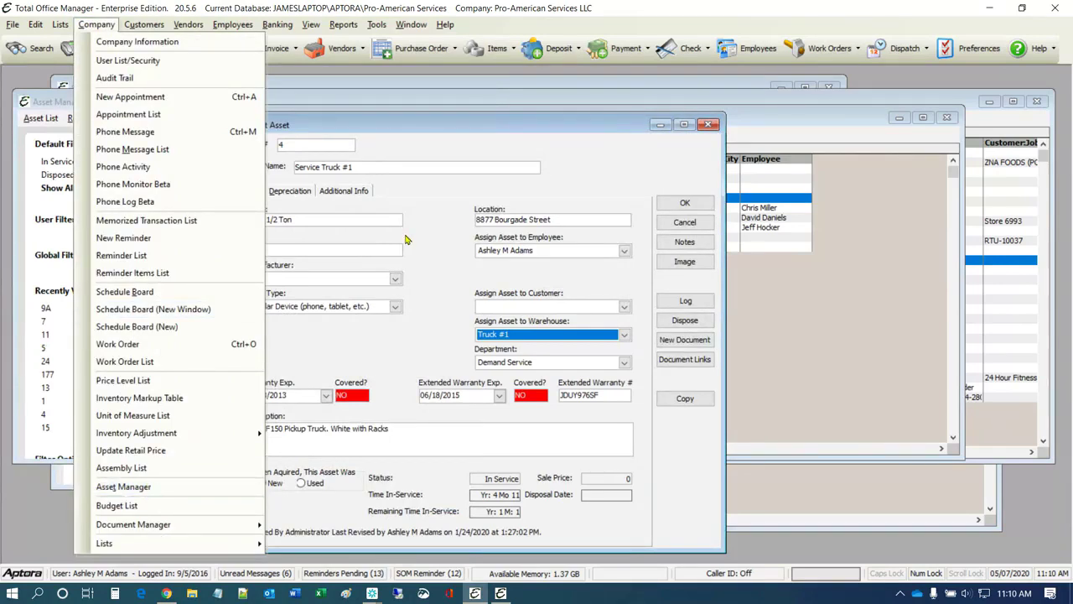
{"action": "left_click", "coordinate": [145, 487]}
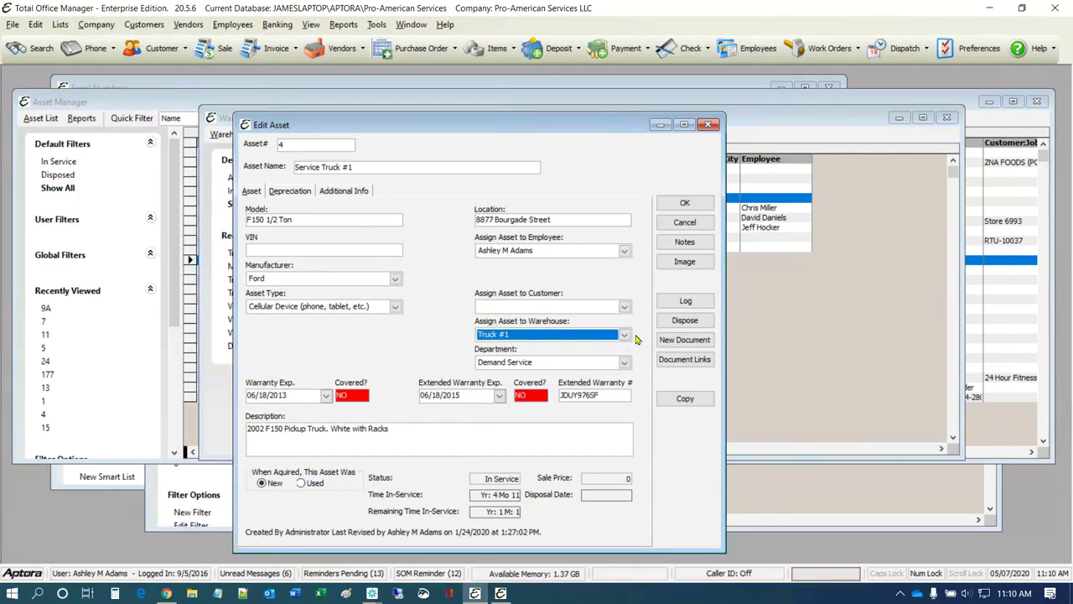
{"action": "left_click", "coordinate": [372, 170]}
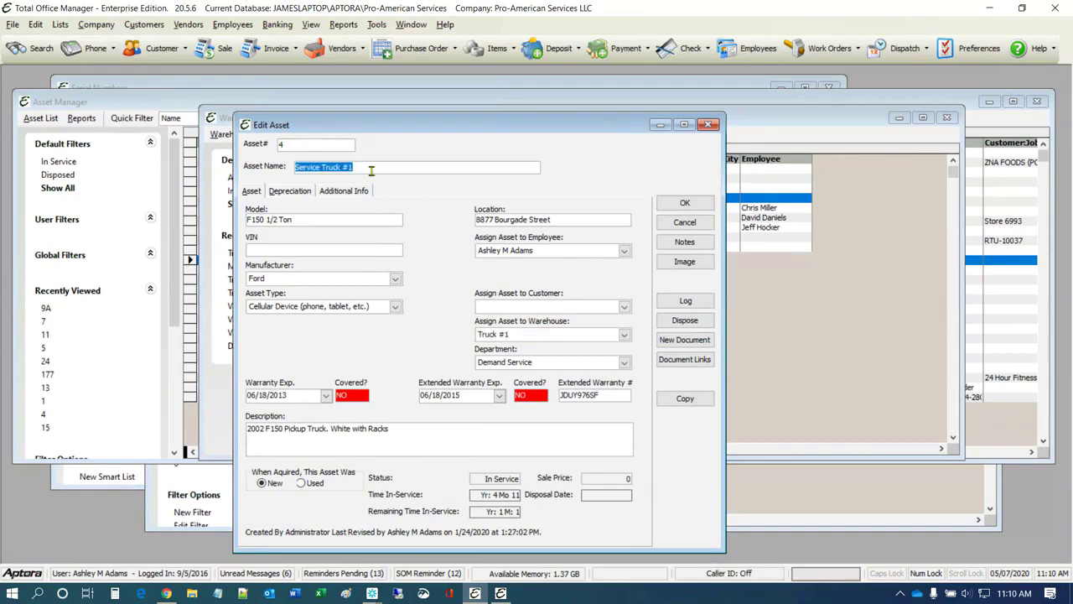
{"action": "double_click", "coordinate": [371, 170]}
{"action": "triple_click", "coordinate": [372, 170]}
{"action": "left_click", "coordinate": [372, 170]}
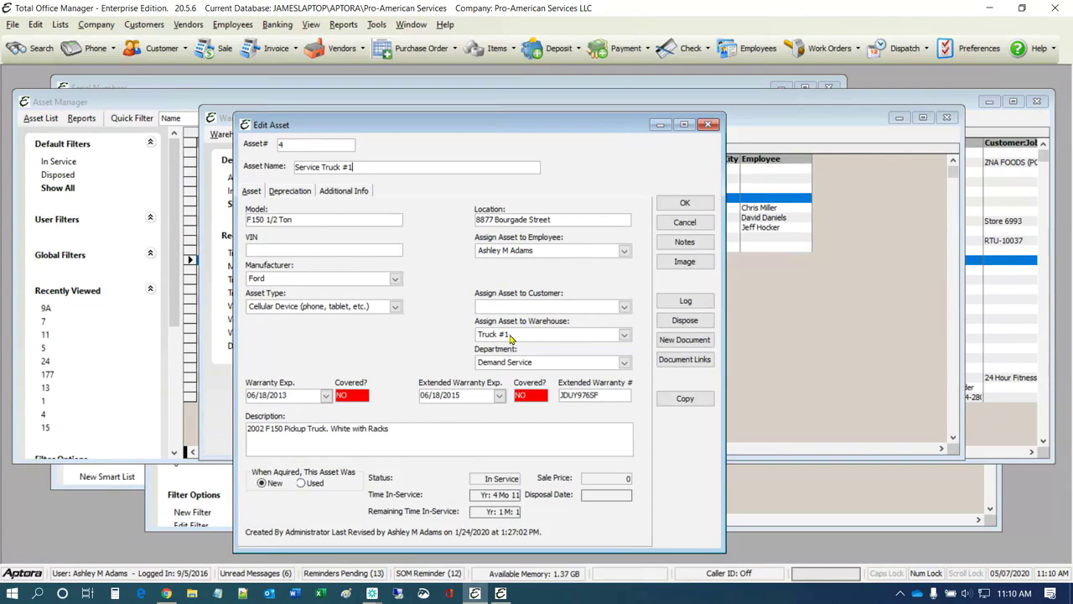
- Close the Service Truck #1 asset and view the Main Warehouse record, leaving it without saving changes
{"action": "left_click", "coordinate": [710, 125]}
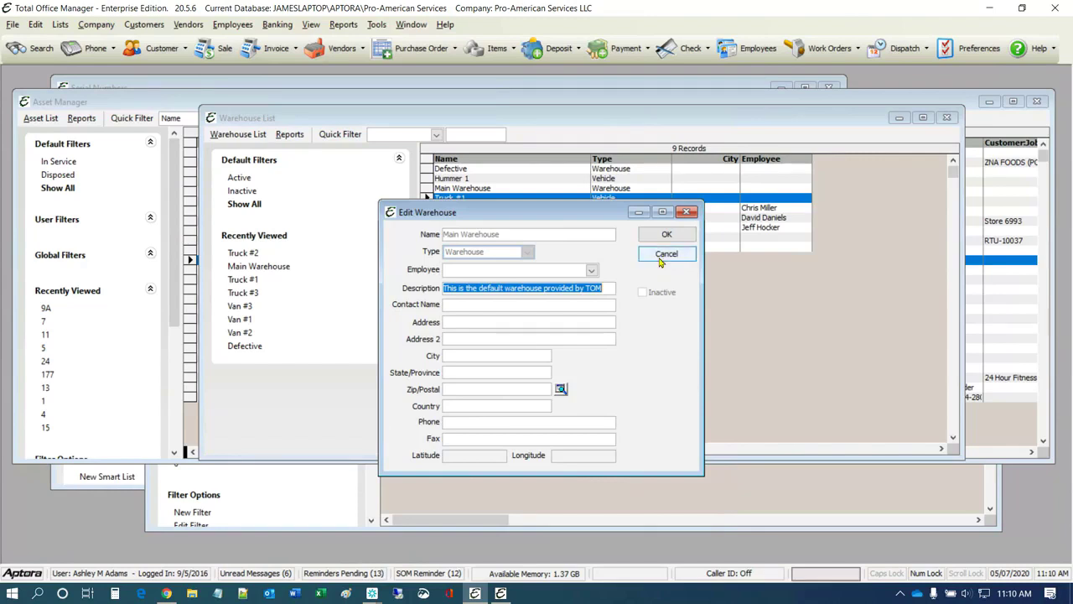
{"action": "left_click", "coordinate": [676, 257]}
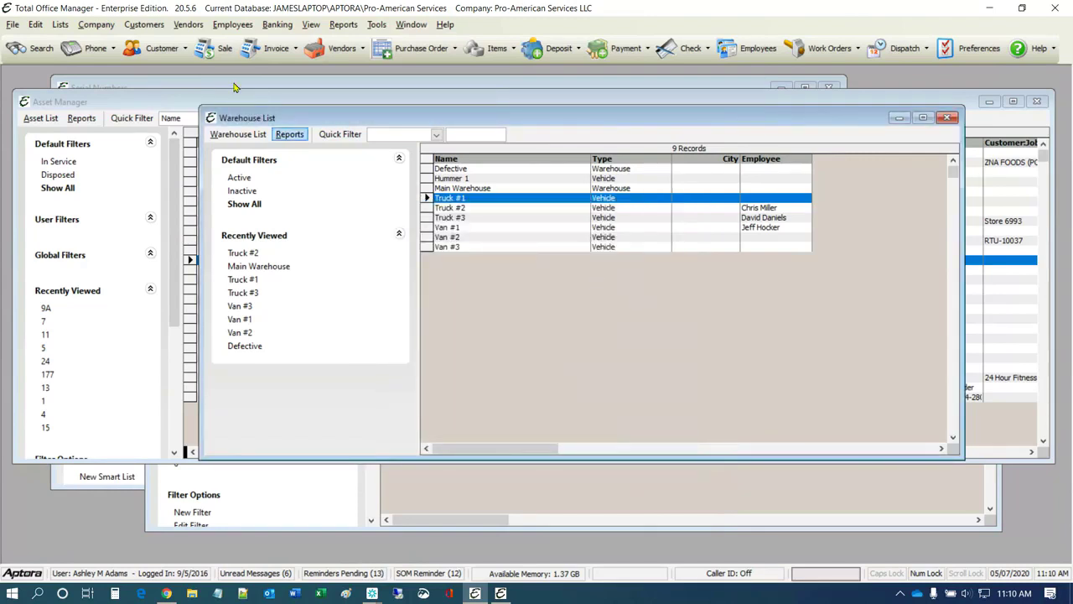
- Open Inventory Replenishment, review its filters, reorder list and available actions, and close it without ordering anything
{"action": "left_click", "coordinate": [96, 23]}
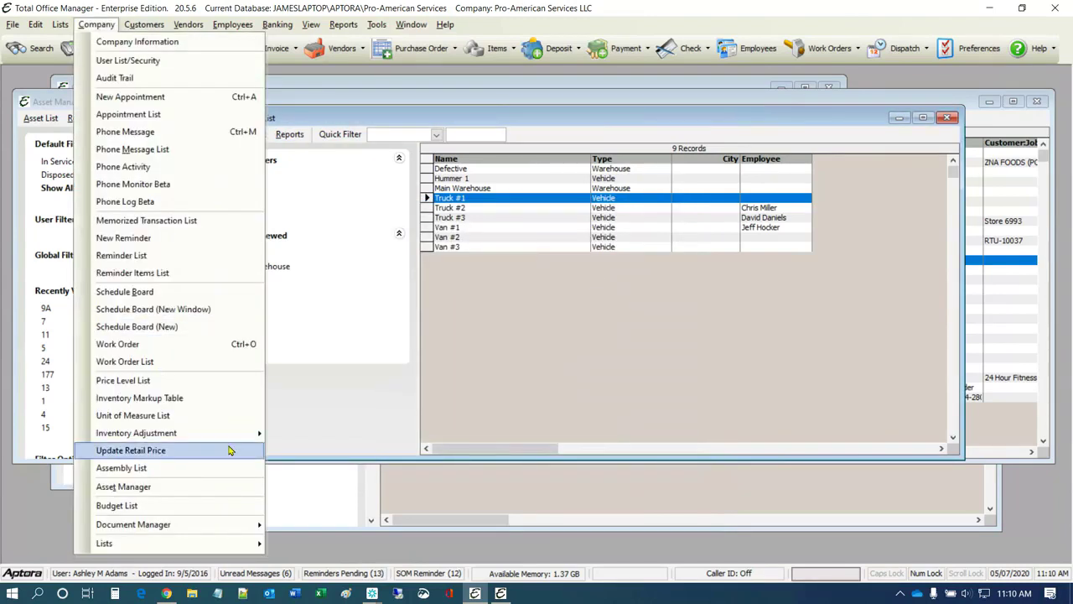
{"action": "mouse_move", "coordinate": [243, 433]}
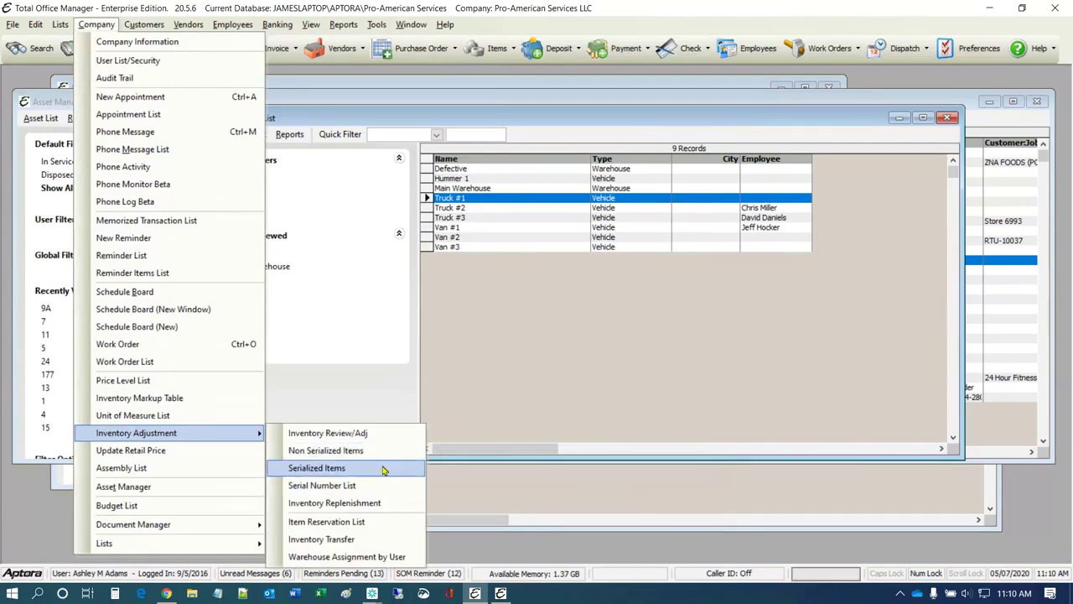
{"action": "left_click", "coordinate": [361, 508]}
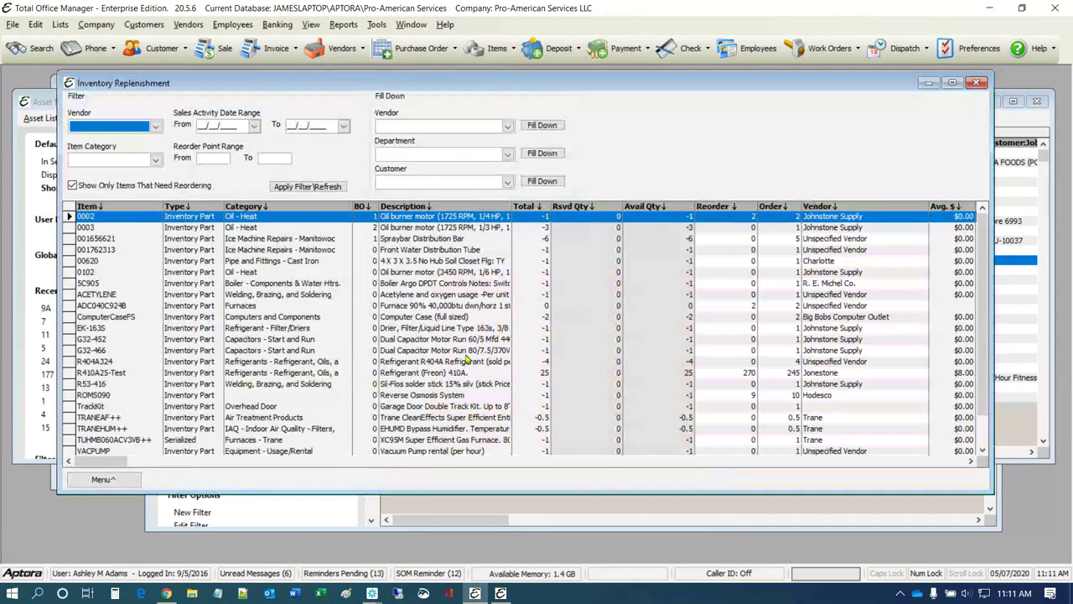
{"action": "left_click", "coordinate": [103, 479]}
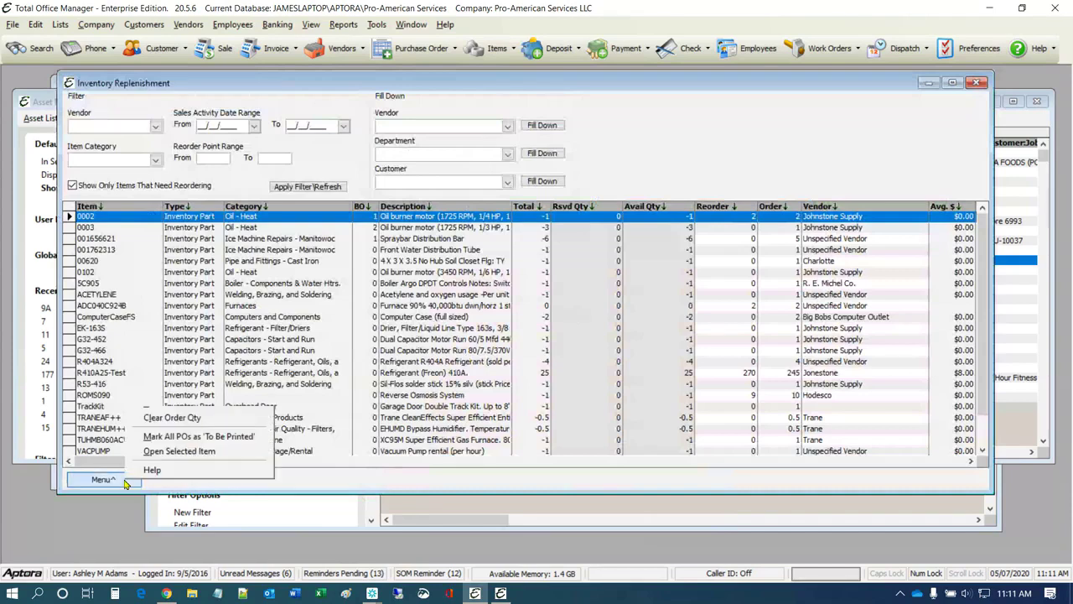
{"action": "left_click", "coordinate": [813, 156]}
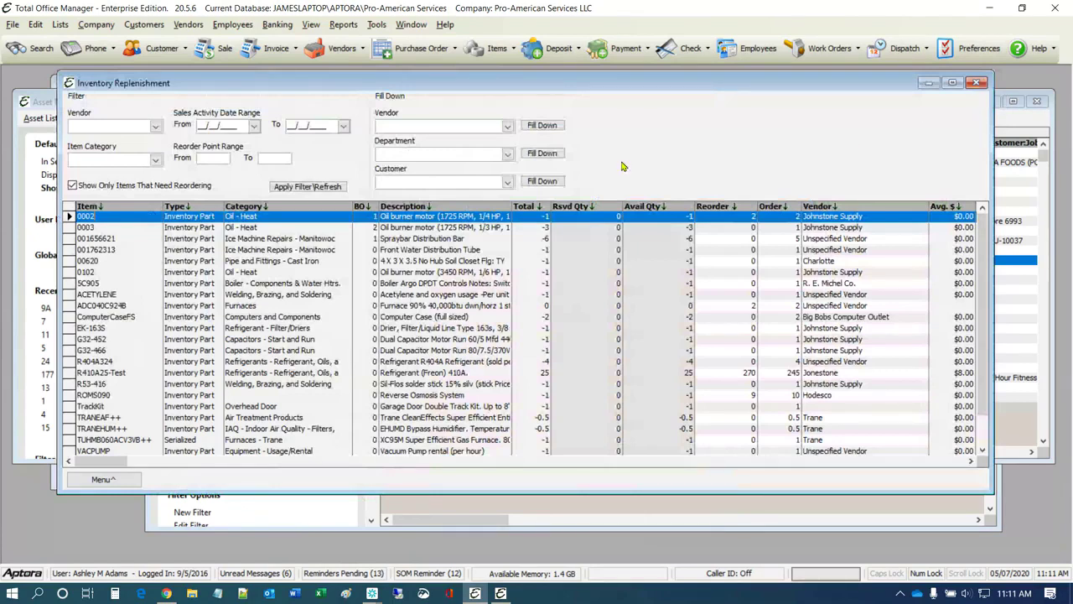
{"action": "left_click", "coordinate": [976, 84]}
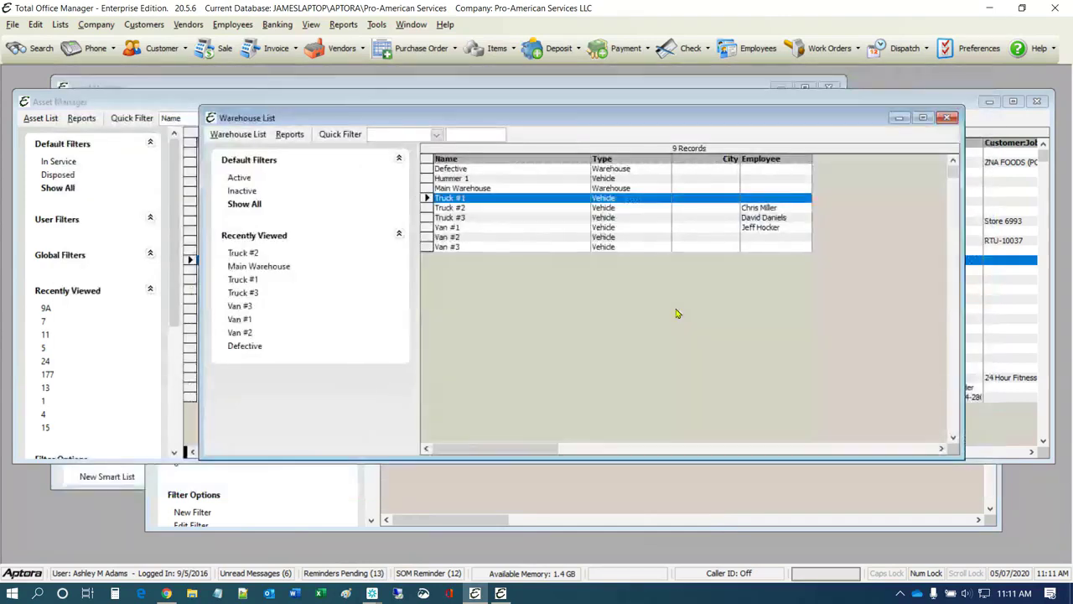
- Open the Inventory Transfer Form and move it clear of the windows behind it
{"action": "left_click", "coordinate": [469, 189]}
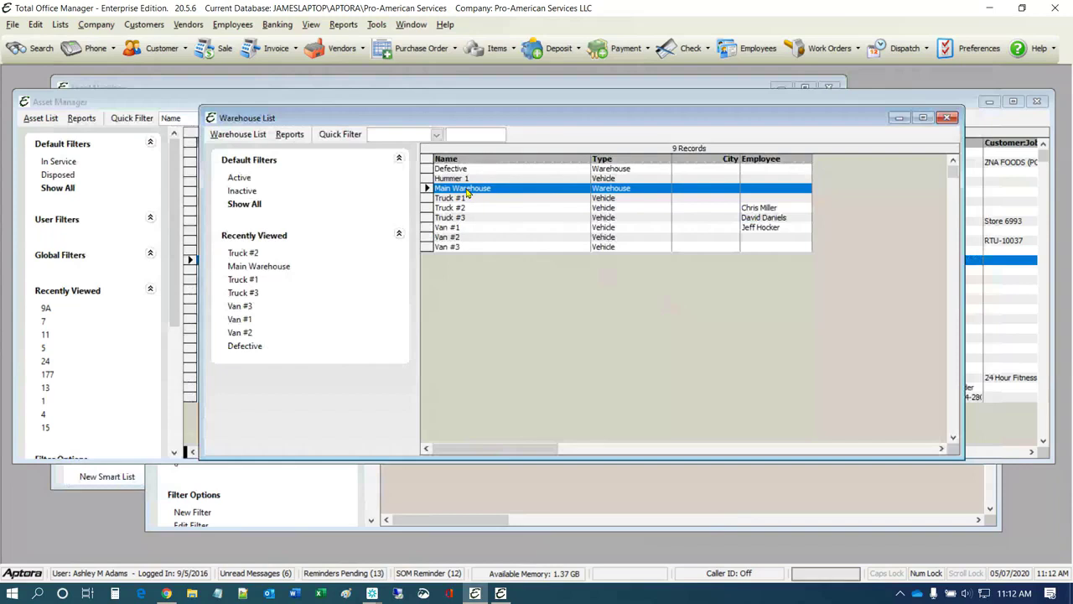
{"action": "left_click", "coordinate": [101, 23]}
{"action": "mouse_move", "coordinate": [218, 435]}
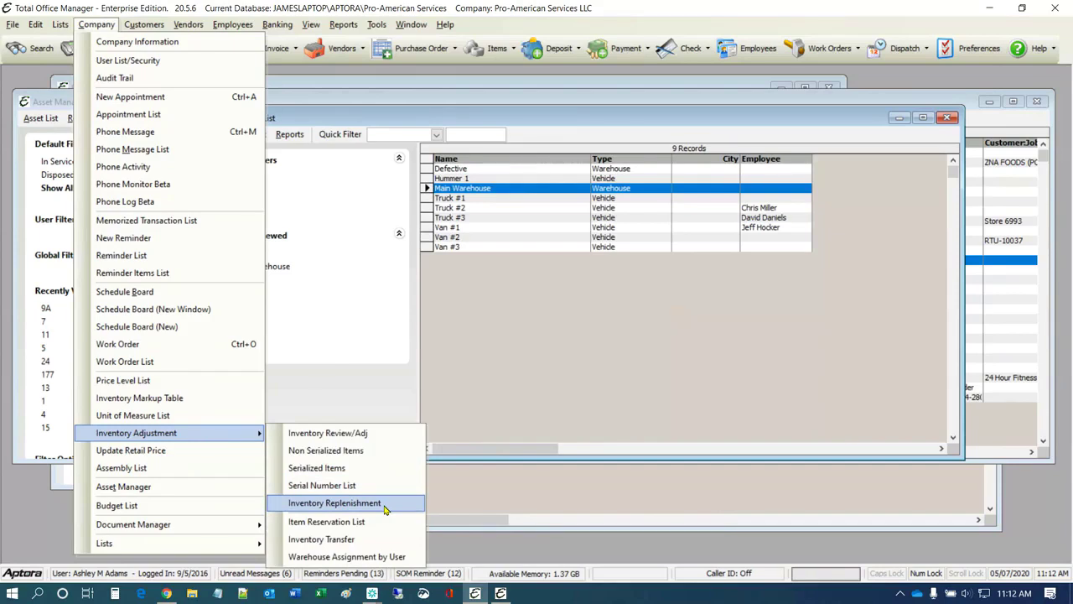
{"action": "left_click", "coordinate": [348, 543]}
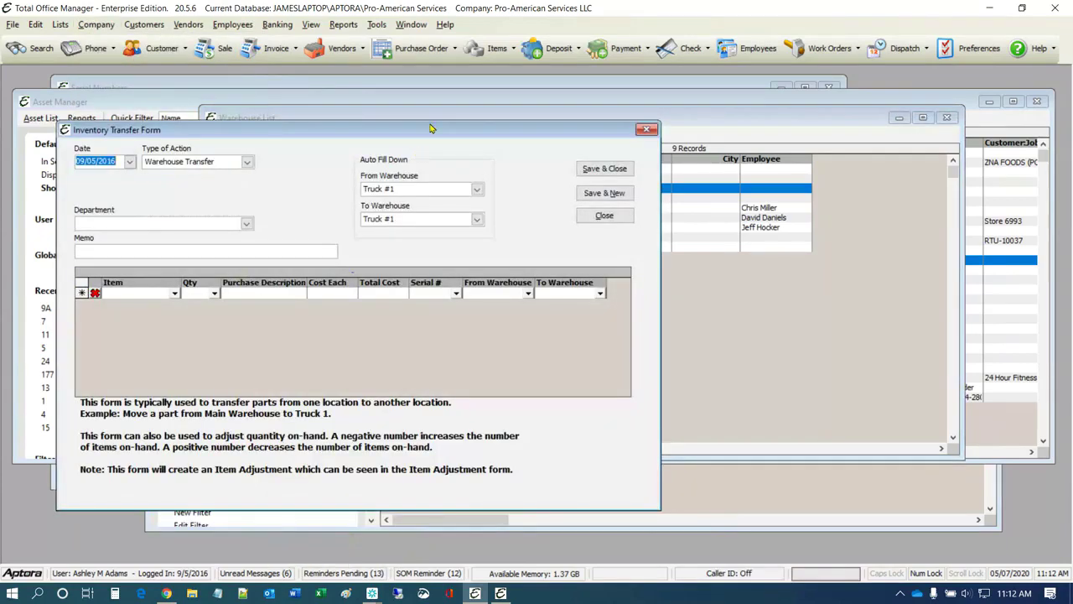
{"action": "left_click_drag", "start_coordinate": [430, 128], "coordinate": [508, 117]}
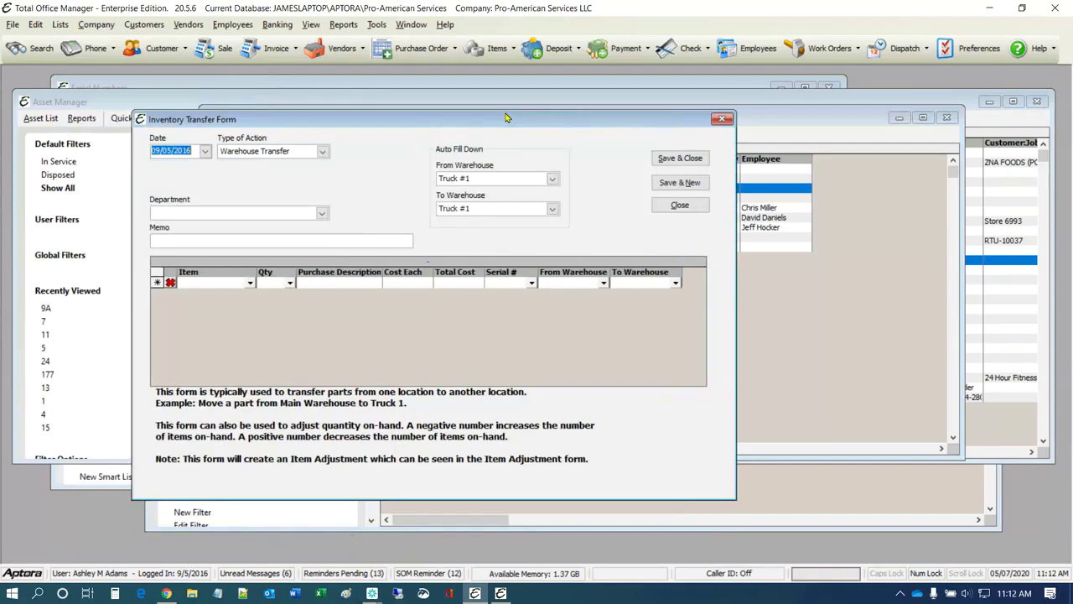
- Close the Warehouse List, Asset Manager, Serial Numbers and remaining list window, keeping only the Inventory Transfer Form open
{"action": "left_click", "coordinate": [949, 117]}
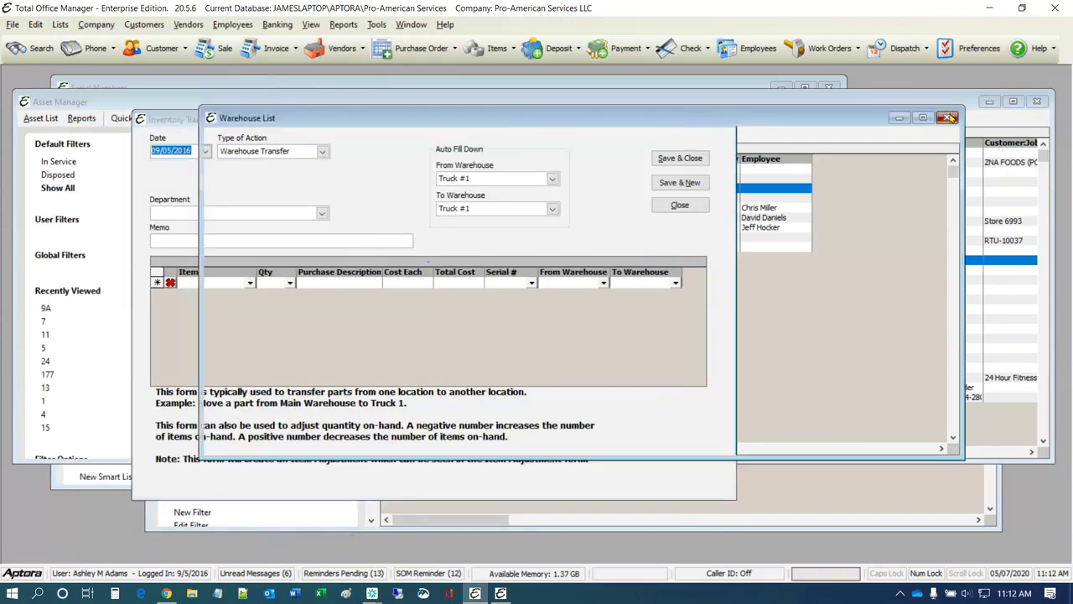
{"action": "left_click", "coordinate": [1038, 102]}
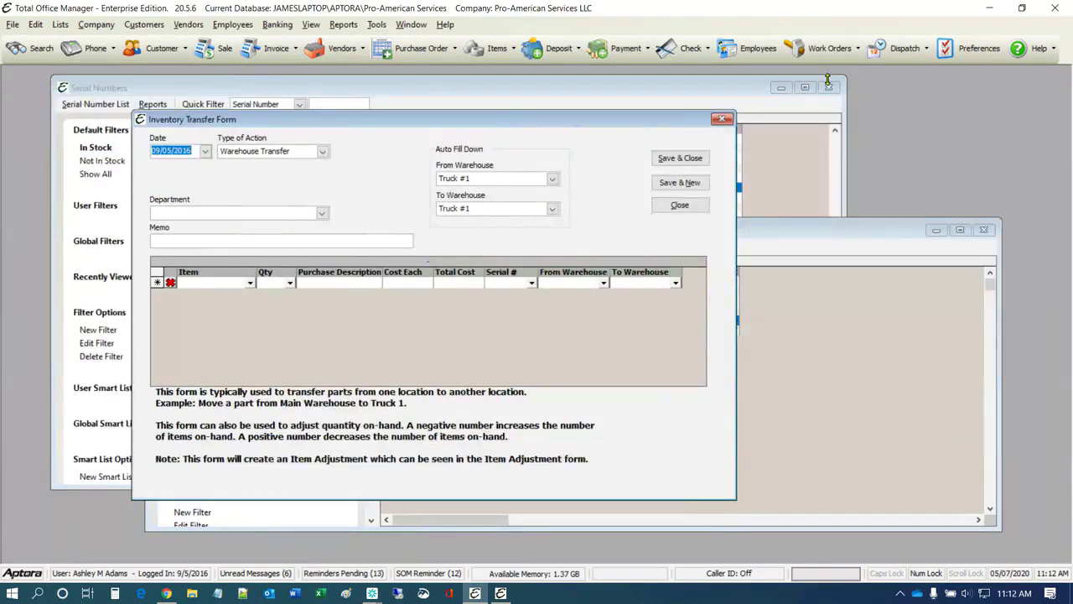
{"action": "left_click", "coordinate": [828, 81]}
{"action": "left_click", "coordinate": [829, 87]}
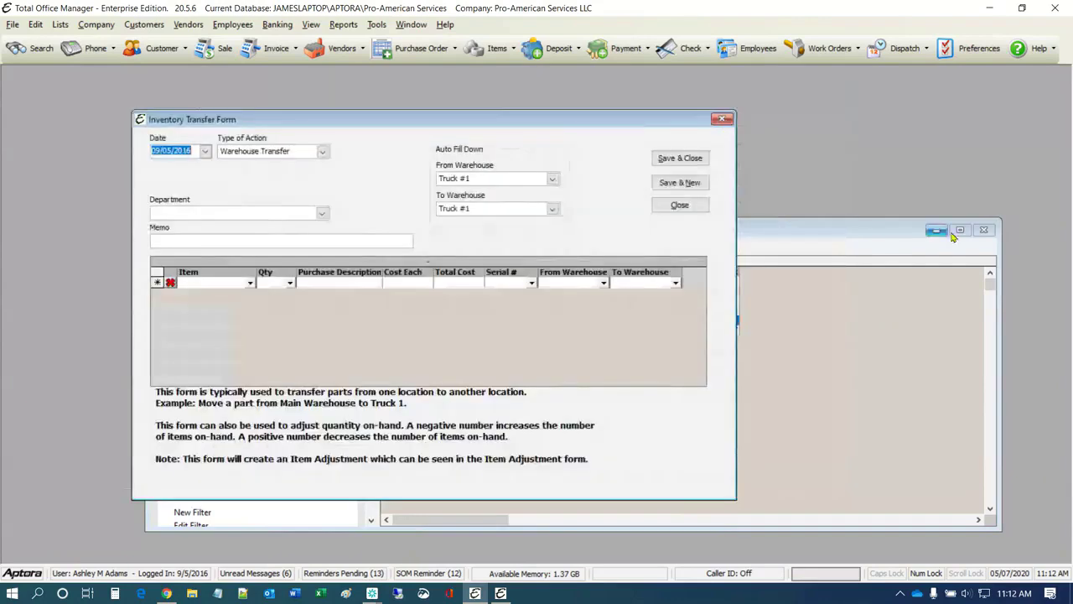
{"action": "left_click", "coordinate": [986, 230]}
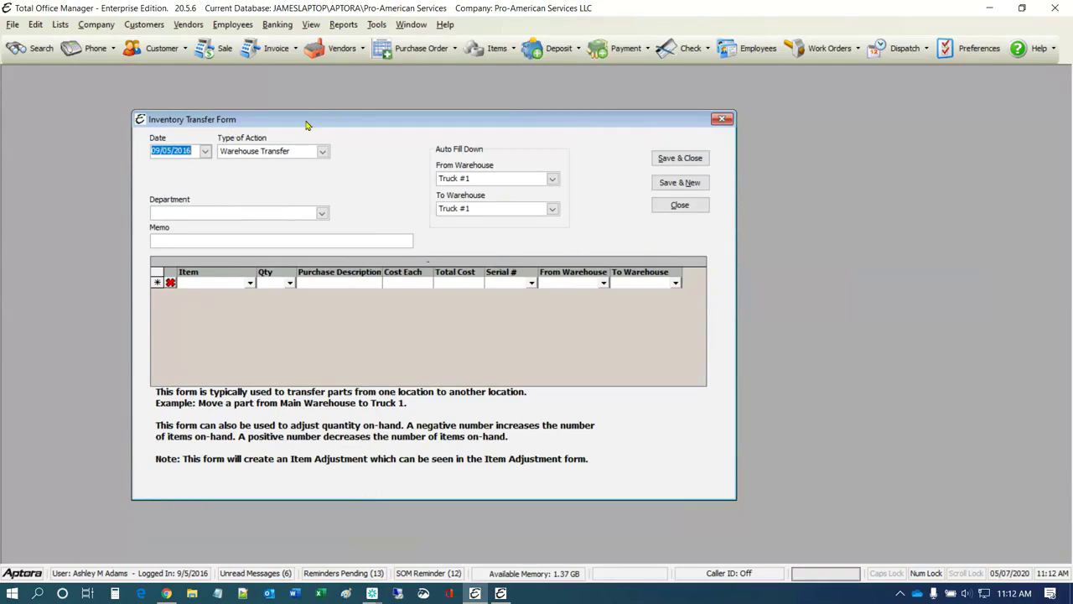
{"action": "left_click_drag", "start_coordinate": [309, 126], "coordinate": [364, 123]}
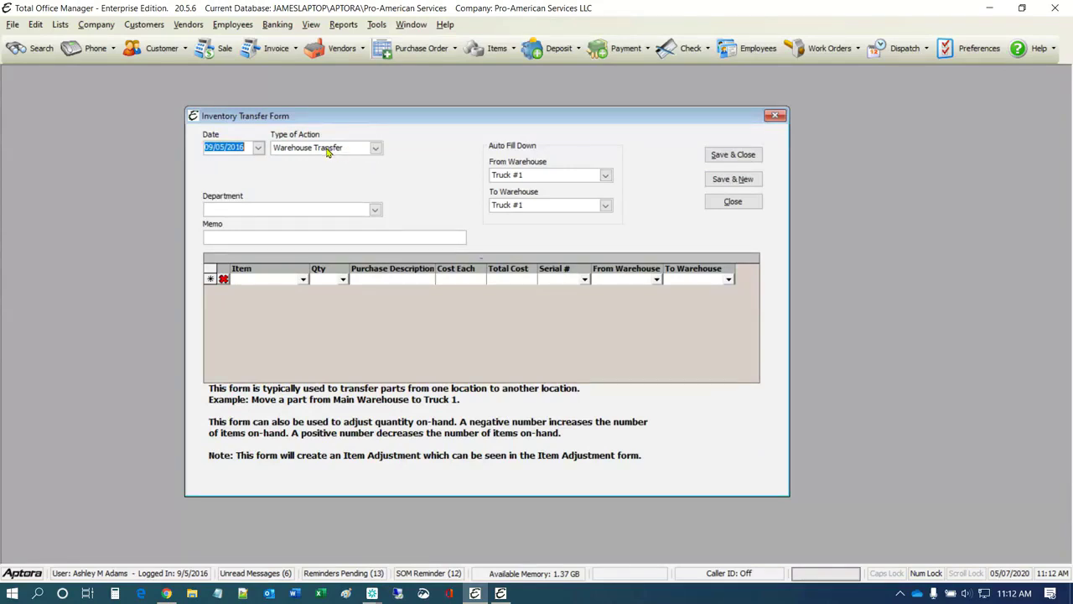
- Add the ~test average item to the warehouse transfer with Main Warehouse as its source, and check the possible destination warehouses
{"action": "left_click", "coordinate": [305, 284]}
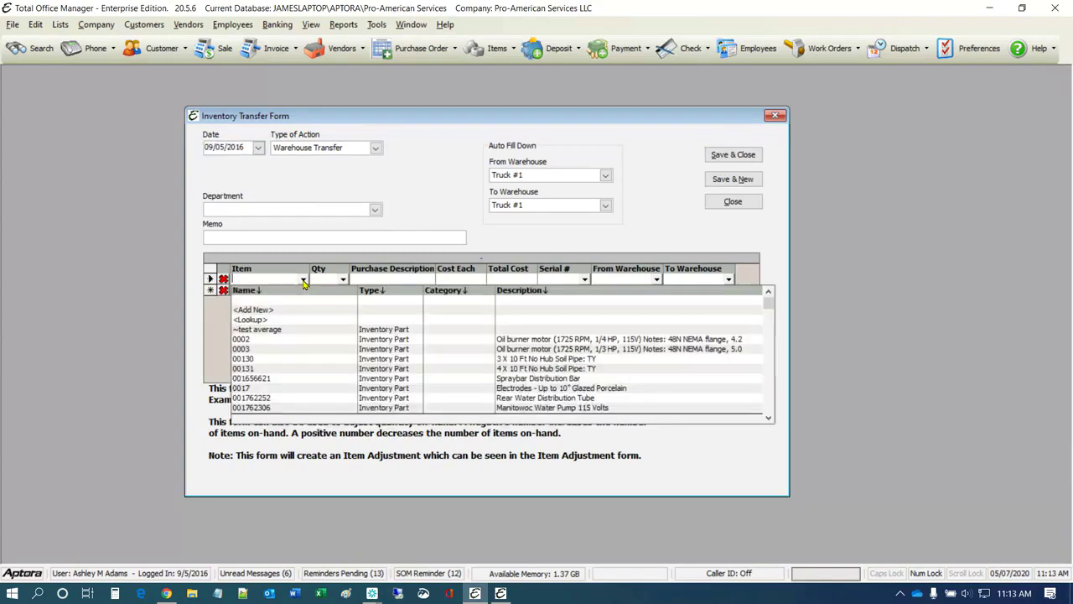
{"action": "left_click", "coordinate": [367, 329]}
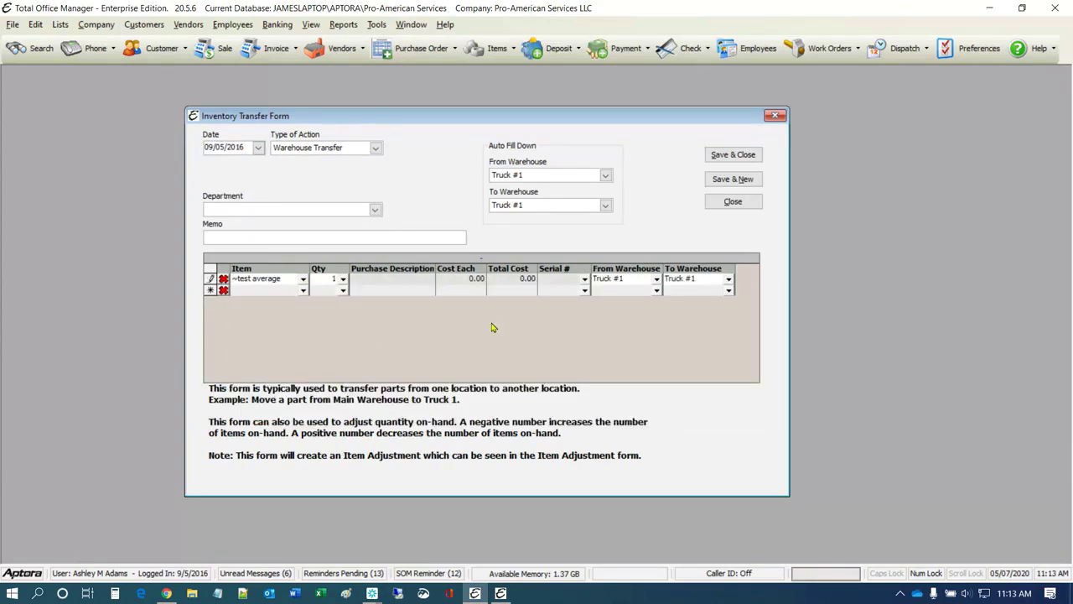
{"action": "left_click", "coordinate": [658, 280]}
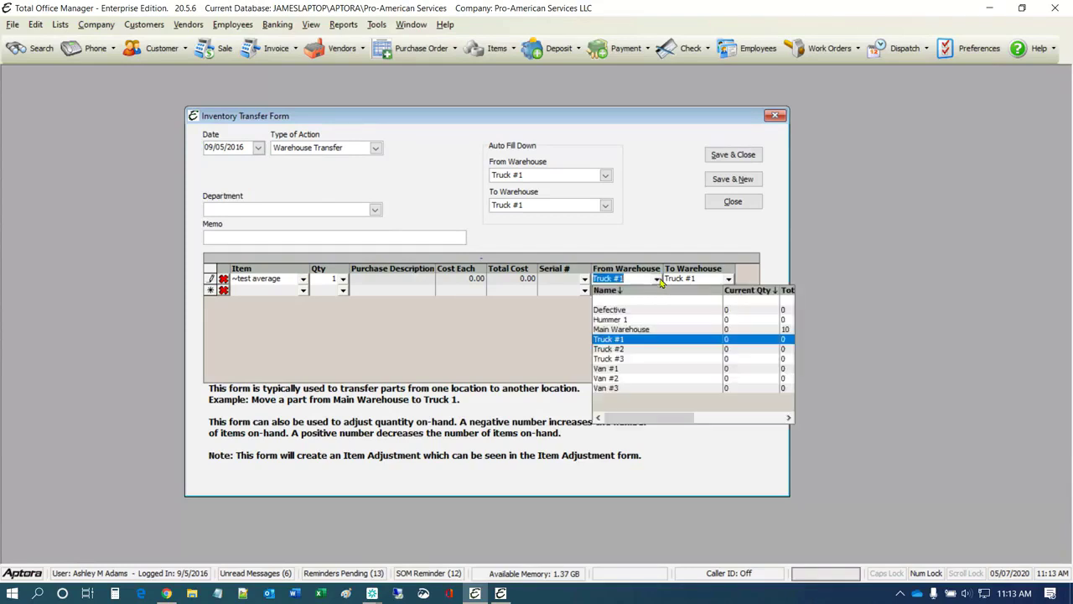
{"action": "left_click", "coordinate": [627, 330]}
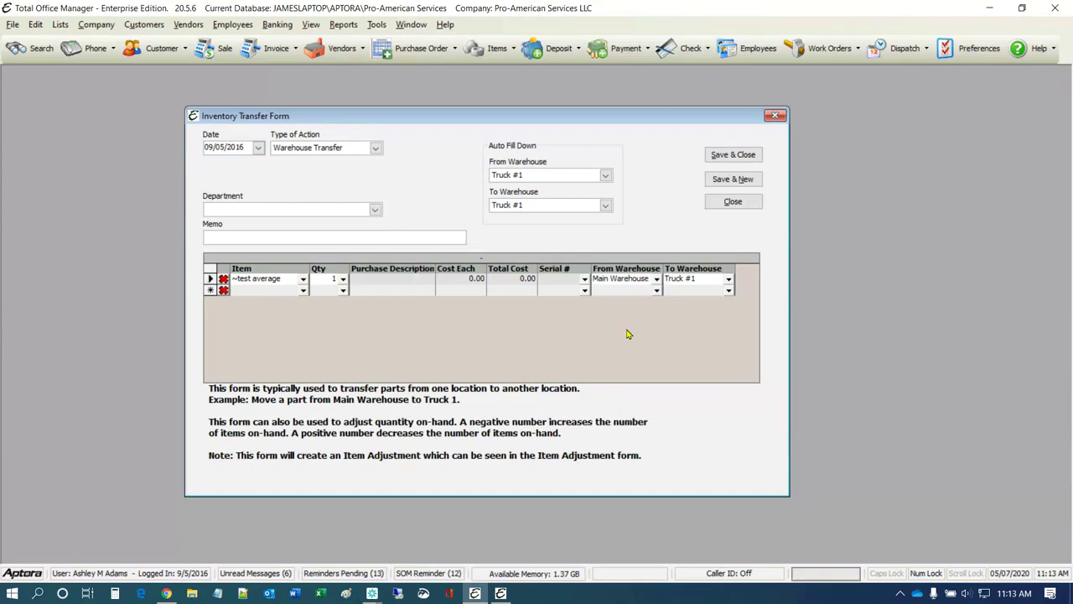
{"action": "left_click", "coordinate": [728, 279]}
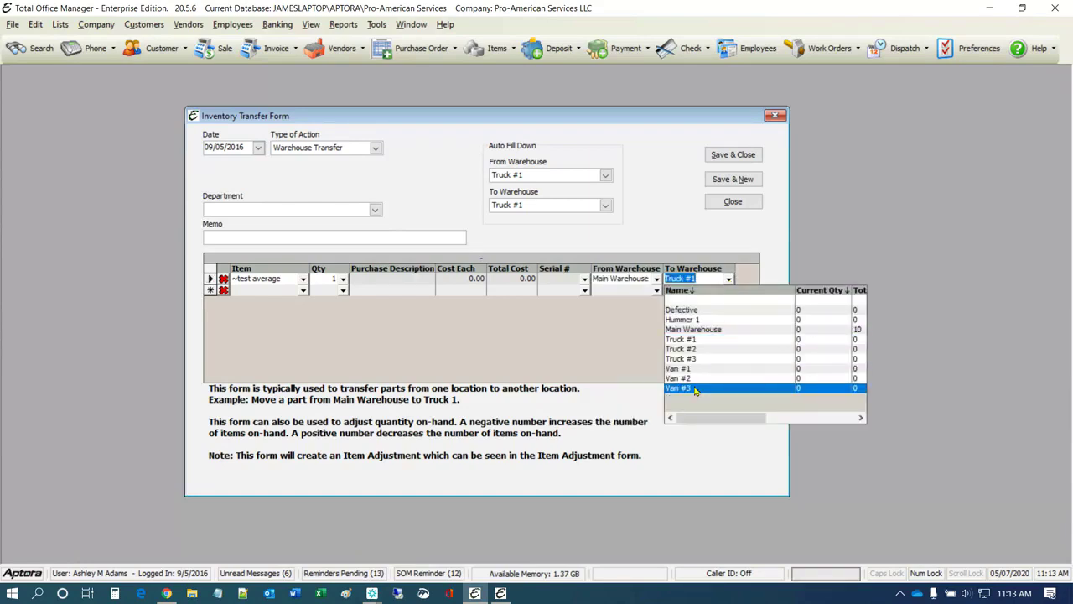
{"action": "left_click", "coordinate": [677, 198]}
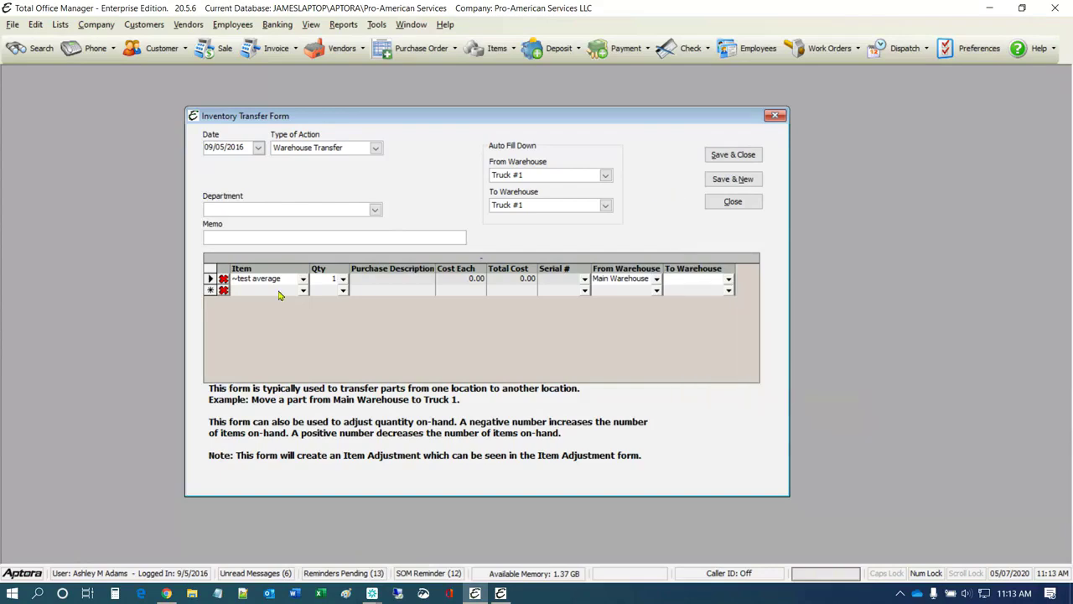
- Browse the inventory items offered for the transfer line down to the Z part numbers
{"action": "left_click", "coordinate": [302, 280]}
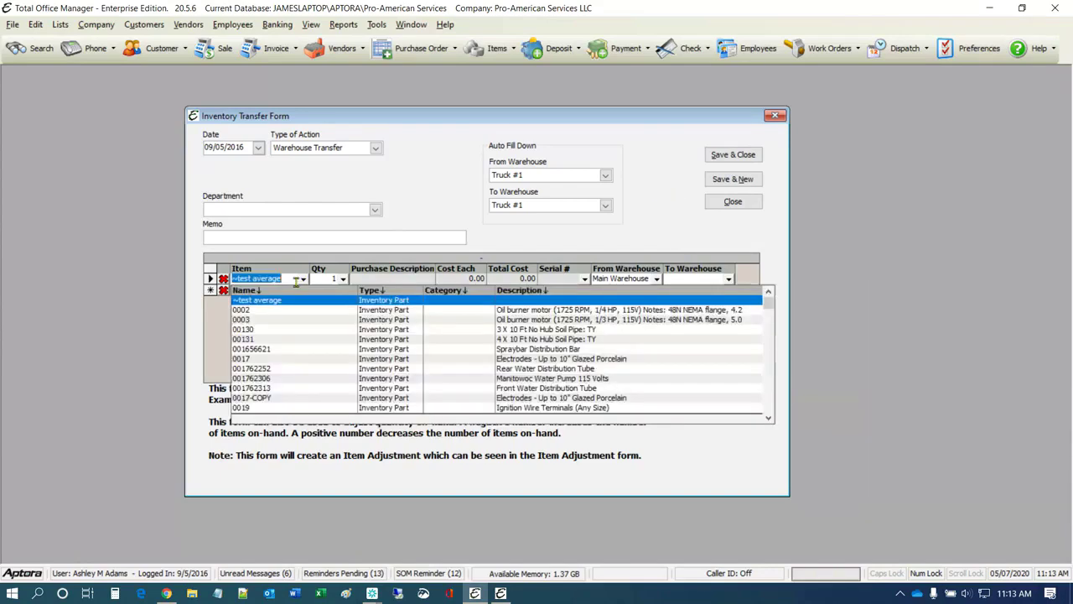
{"action": "scroll", "coordinate": [277, 379], "scroll_direction": "down", "scroll_amount": 5}
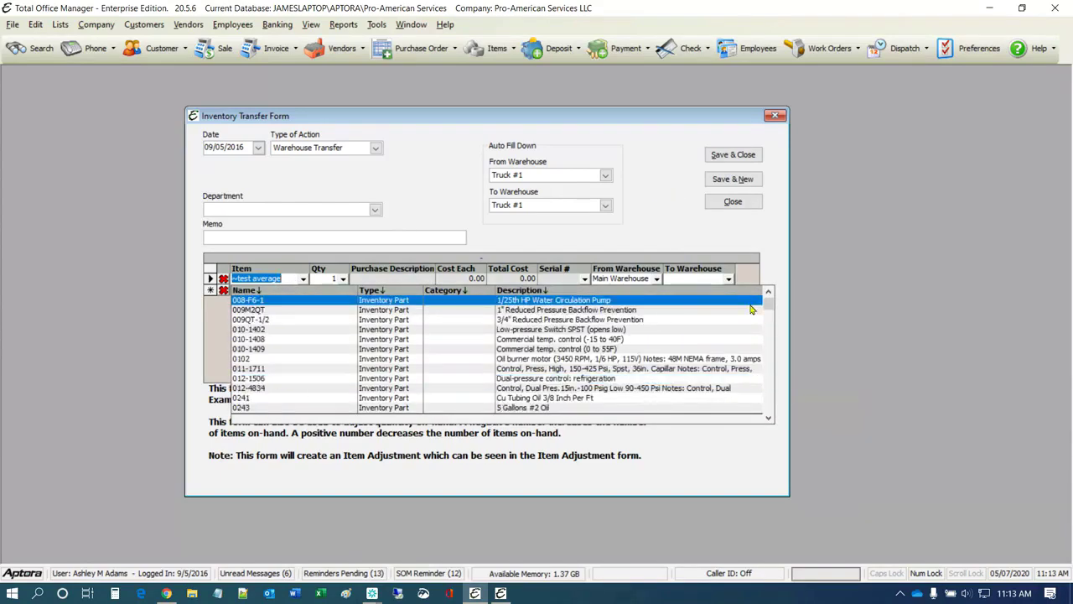
{"action": "left_click_drag", "start_coordinate": [766, 305], "coordinate": [753, 427]}
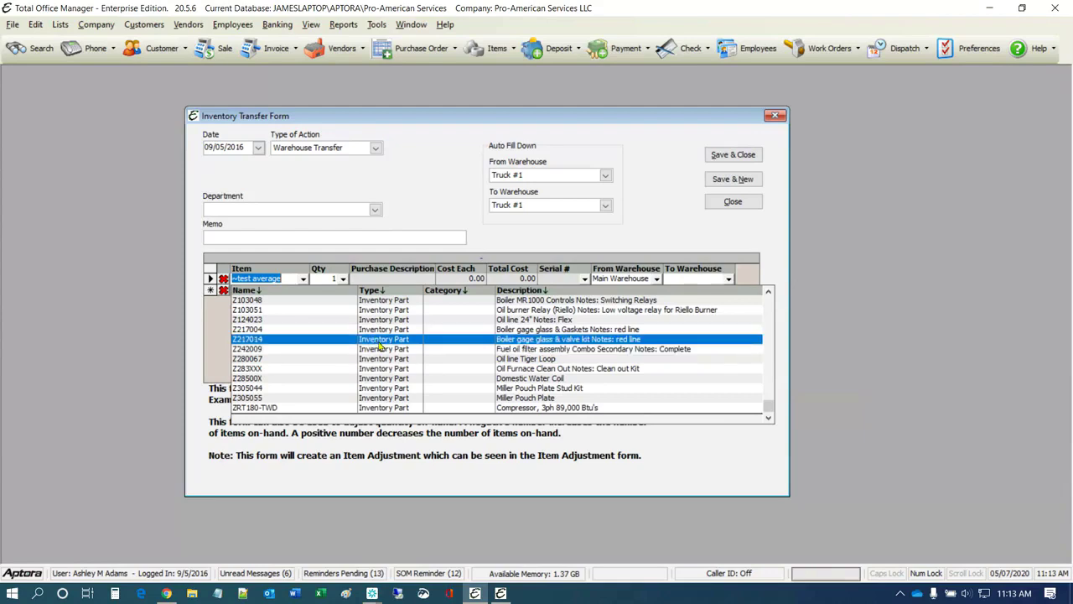
{"action": "left_click", "coordinate": [447, 208]}
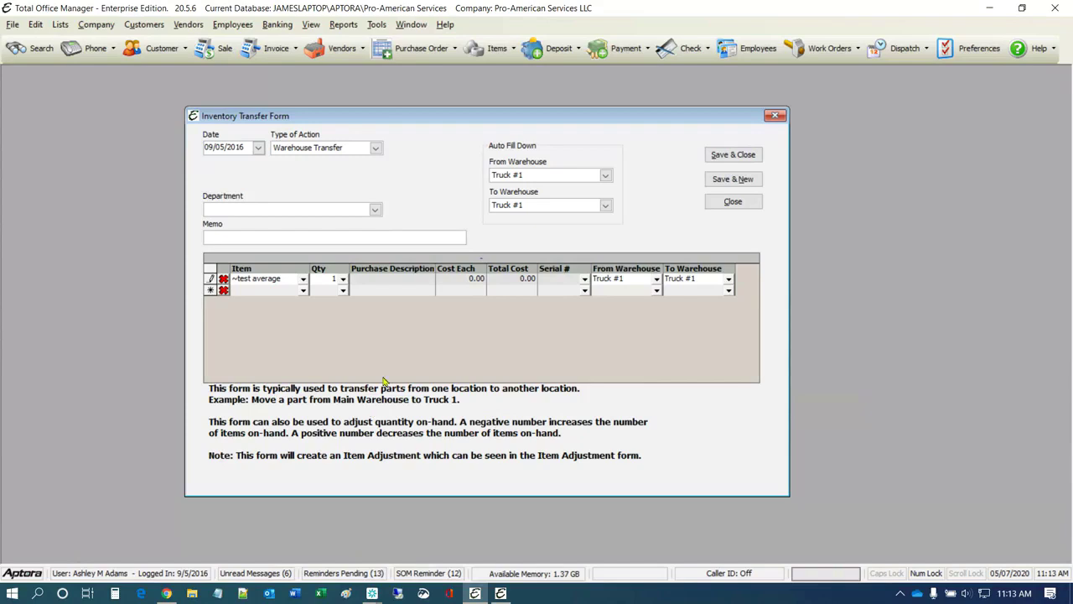
- Change the type of action to Transfer Ownership, accept clearing the form, and set the date to 04/04/2020
{"action": "left_click", "coordinate": [376, 148]}
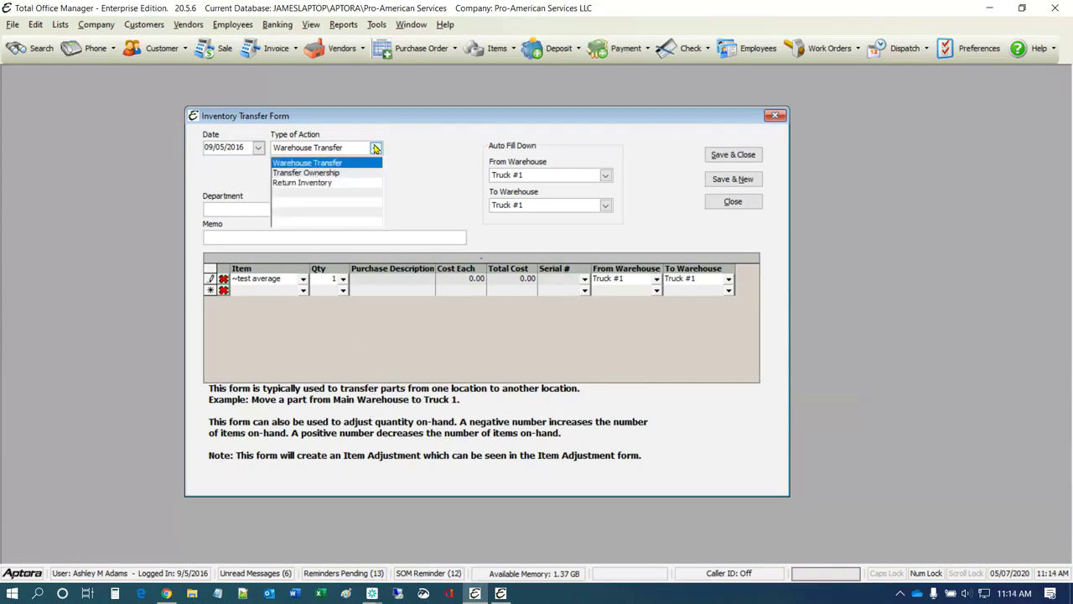
{"action": "left_click", "coordinate": [334, 174]}
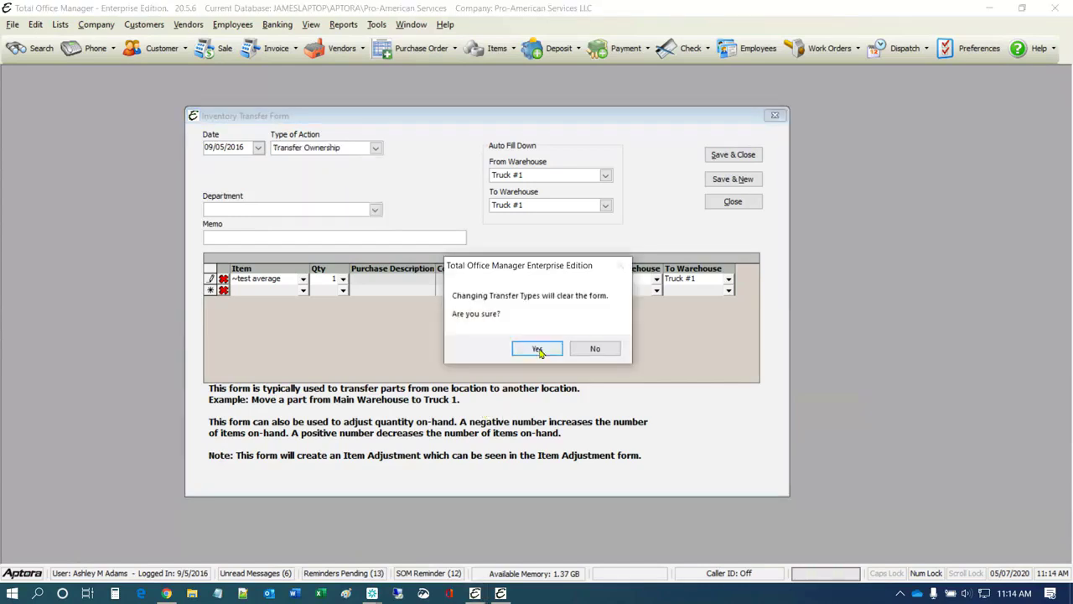
{"action": "left_click", "coordinate": [537, 348]}
{"action": "left_click", "coordinate": [236, 145]}
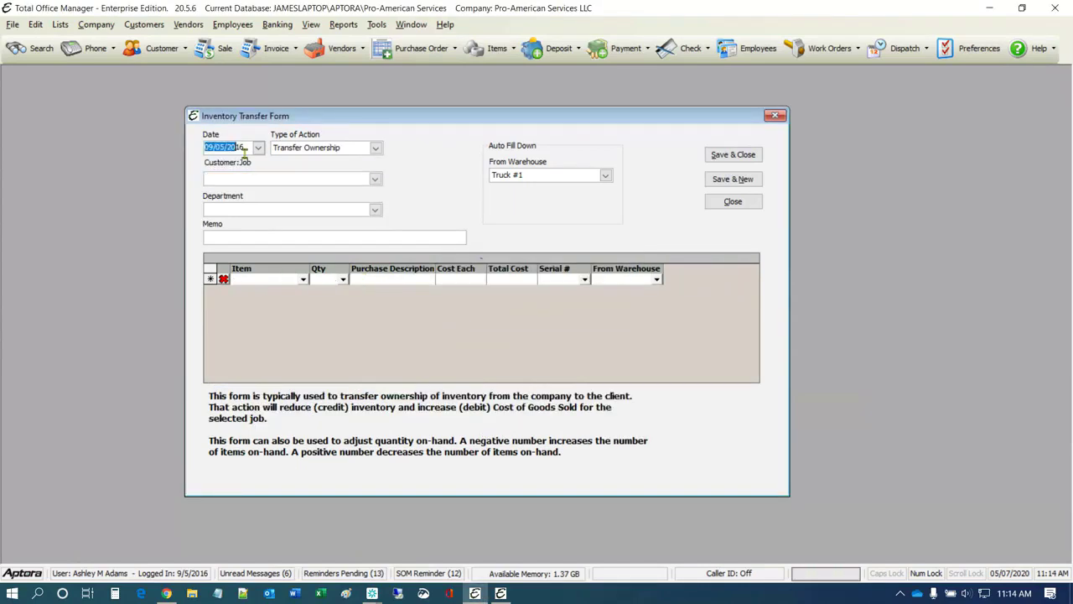
{"action": "type", "text": "04/04/2020"}
- Assign the ownership transfer to Weaver Property Management's Boardwalk job and the Replacements department under Commercial HVAC
{"action": "left_click", "coordinate": [375, 179]}
{"action": "left_click_drag", "start_coordinate": [568, 212], "coordinate": [471, 376]}
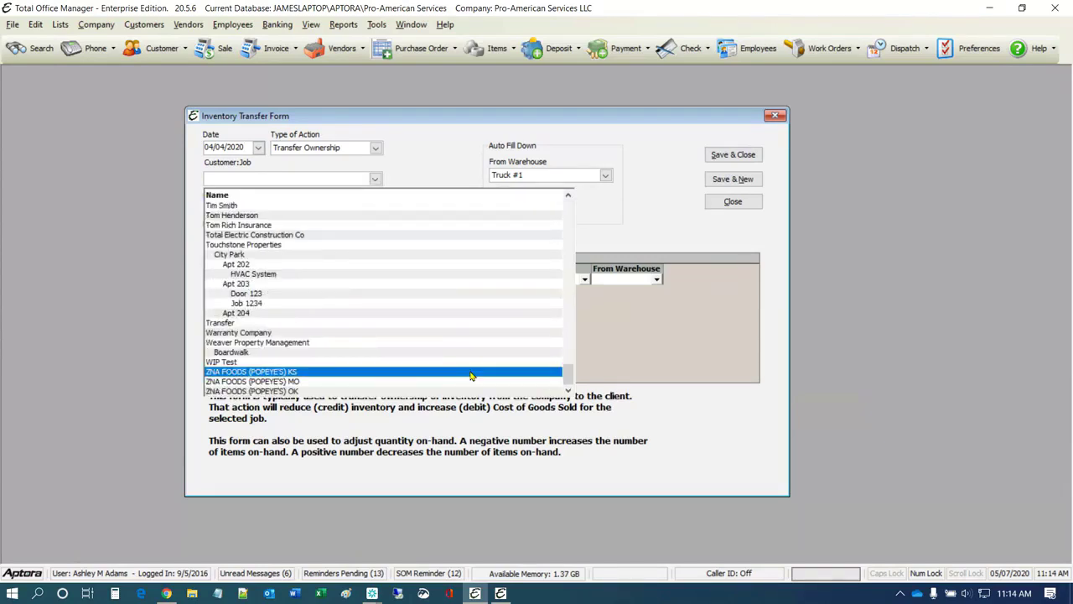
{"action": "left_click", "coordinate": [242, 346]}
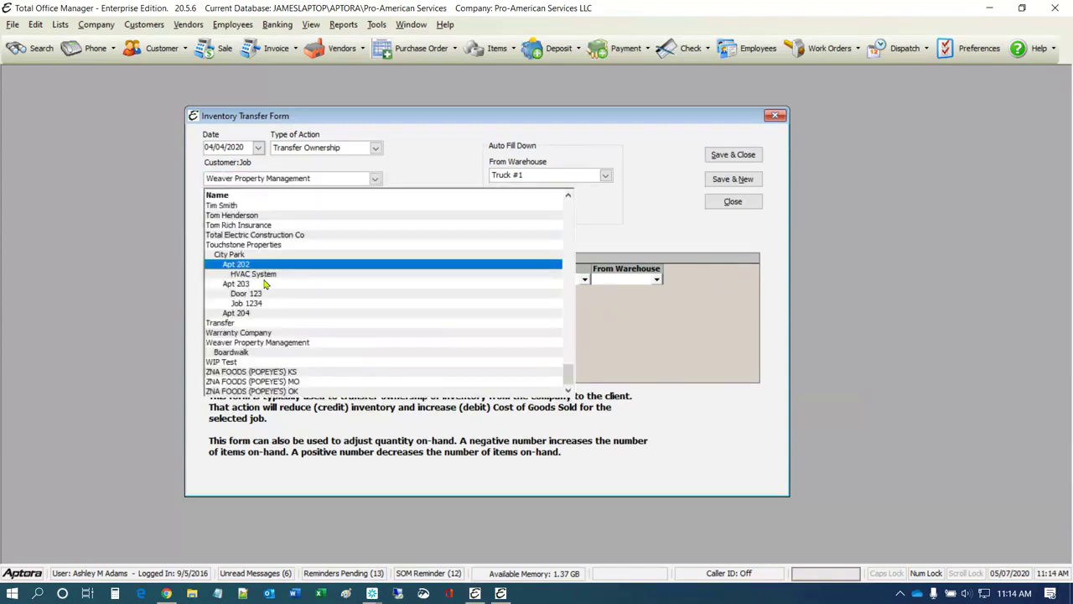
{"action": "left_click", "coordinate": [243, 352]}
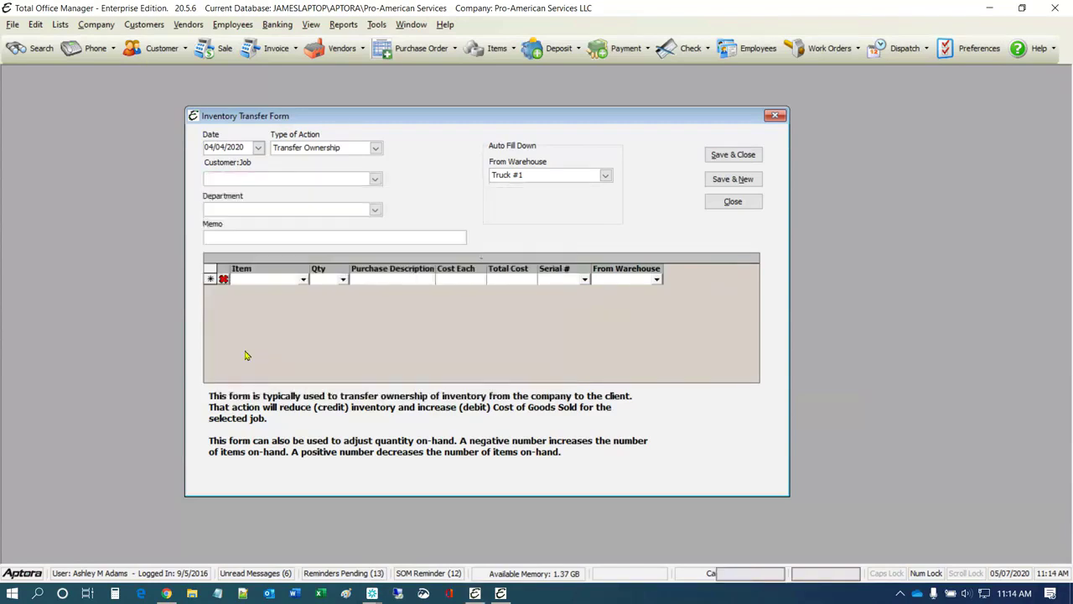
{"action": "left_click", "coordinate": [375, 210]}
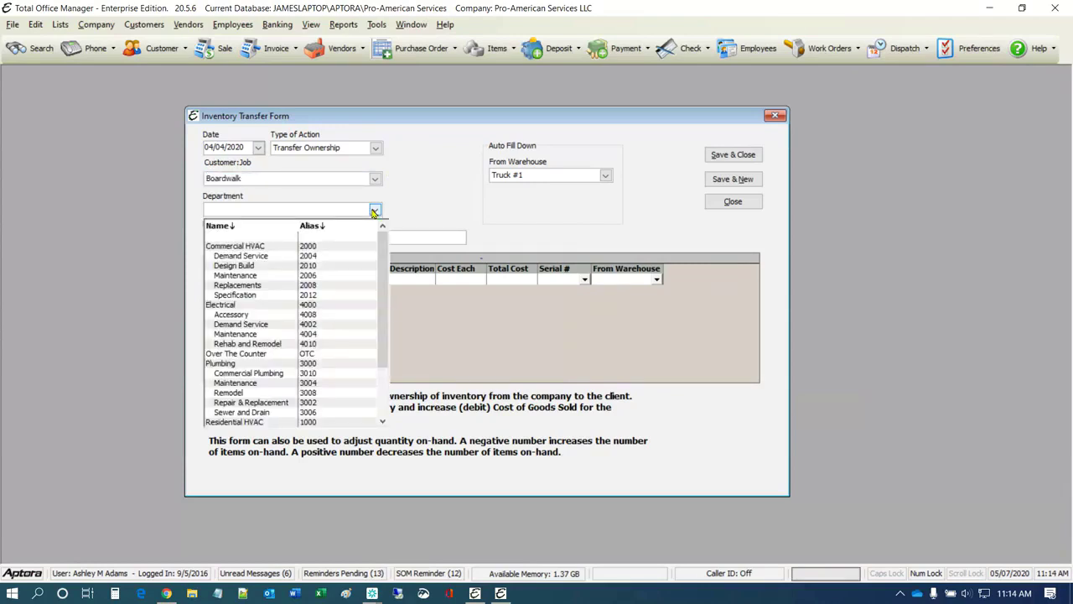
{"action": "left_click", "coordinate": [237, 289]}
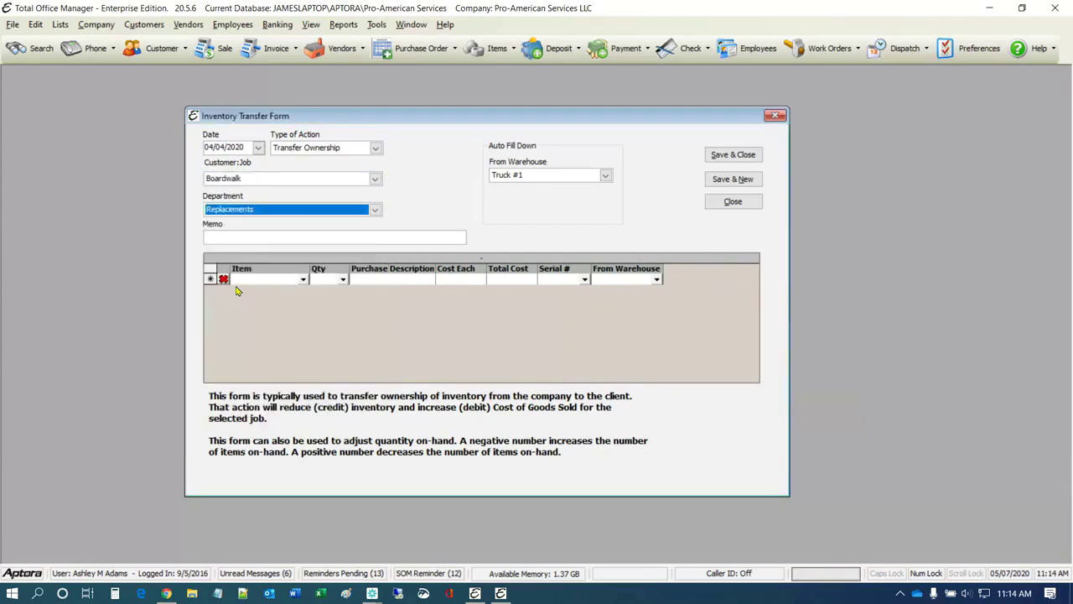
- Set the ownership transfer's source to Main Warehouse and add item 0246 as the first line
{"action": "left_click", "coordinate": [265, 237]}
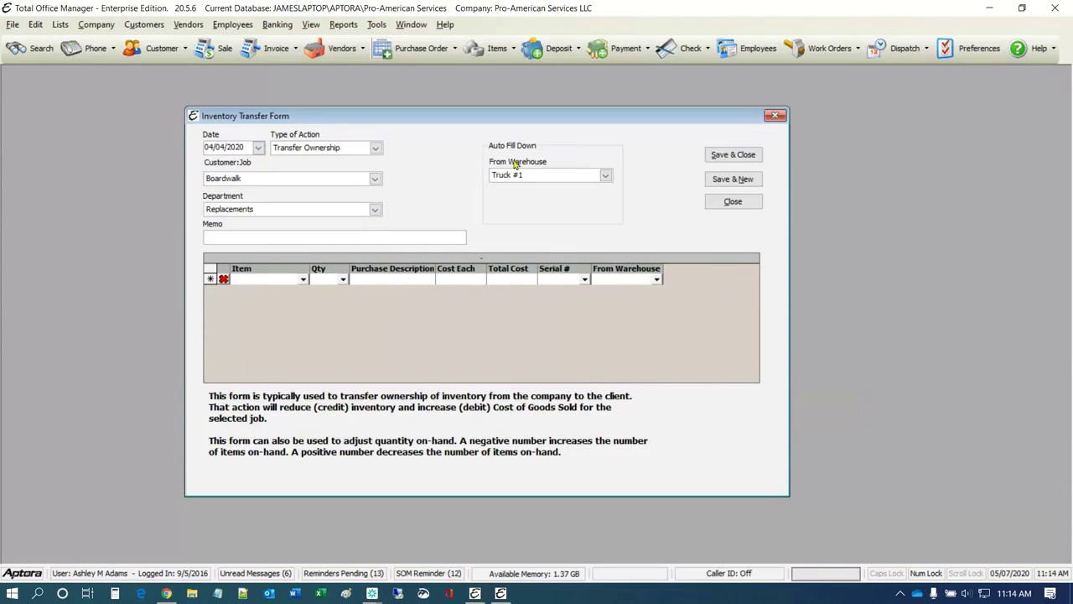
{"action": "left_click", "coordinate": [606, 175]}
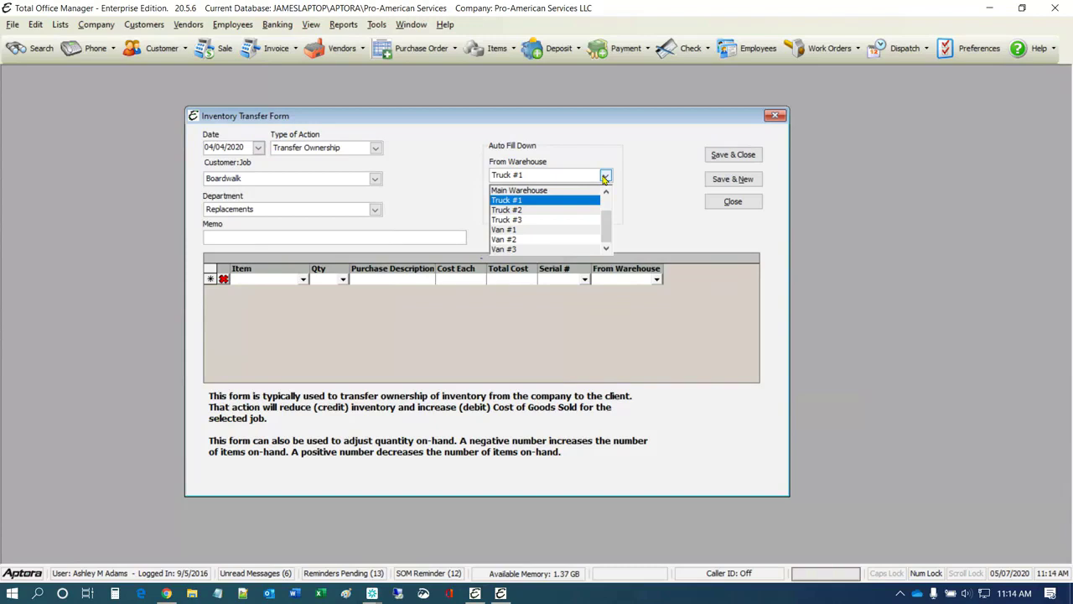
{"action": "left_click", "coordinate": [534, 190]}
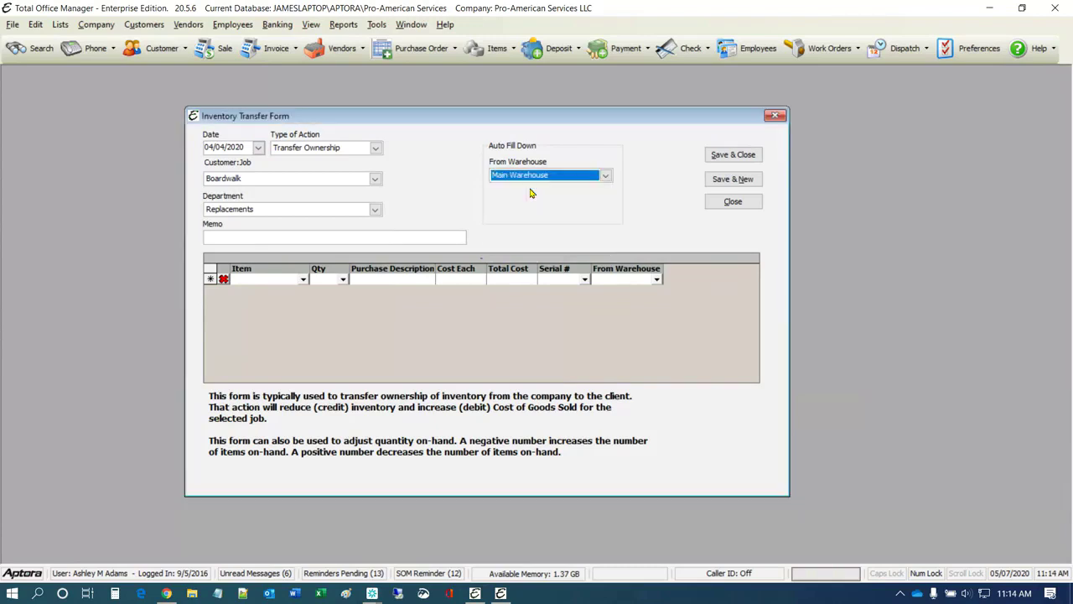
{"action": "left_click", "coordinate": [301, 280]}
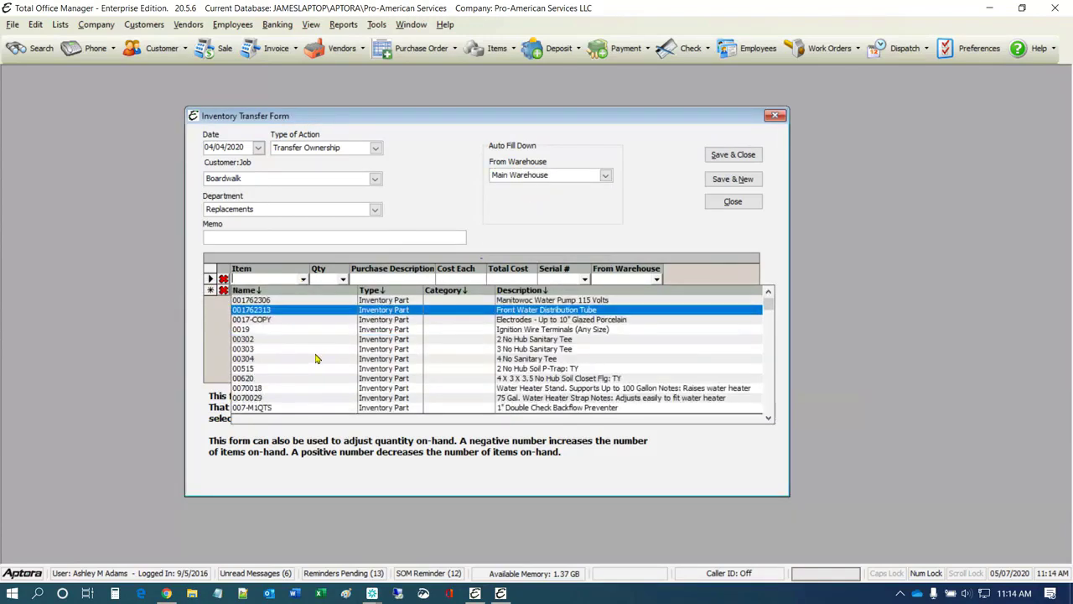
{"action": "scroll", "coordinate": [317, 359], "scroll_direction": "down", "scroll_amount": 5}
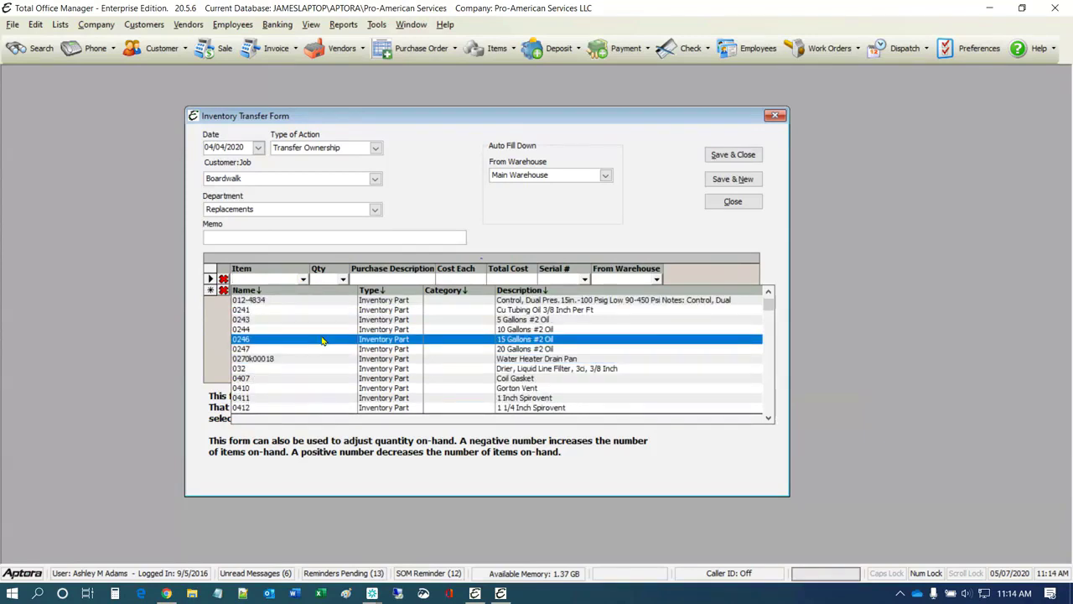
{"action": "left_click", "coordinate": [322, 339]}
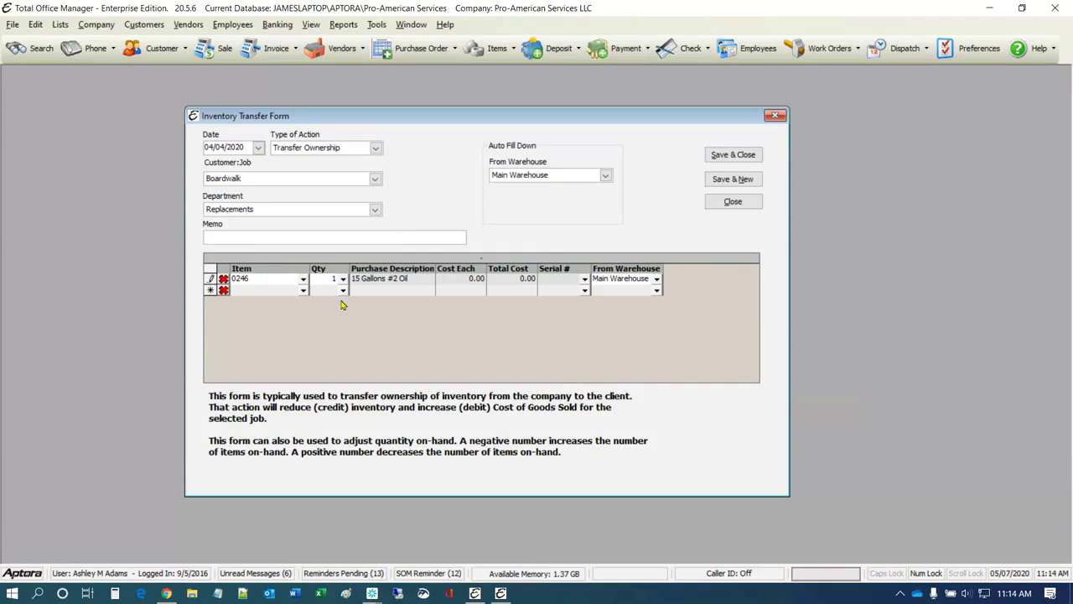
- Add inventory item 011-1711 as the second line of the ownership transfer
{"action": "left_click", "coordinate": [304, 290]}
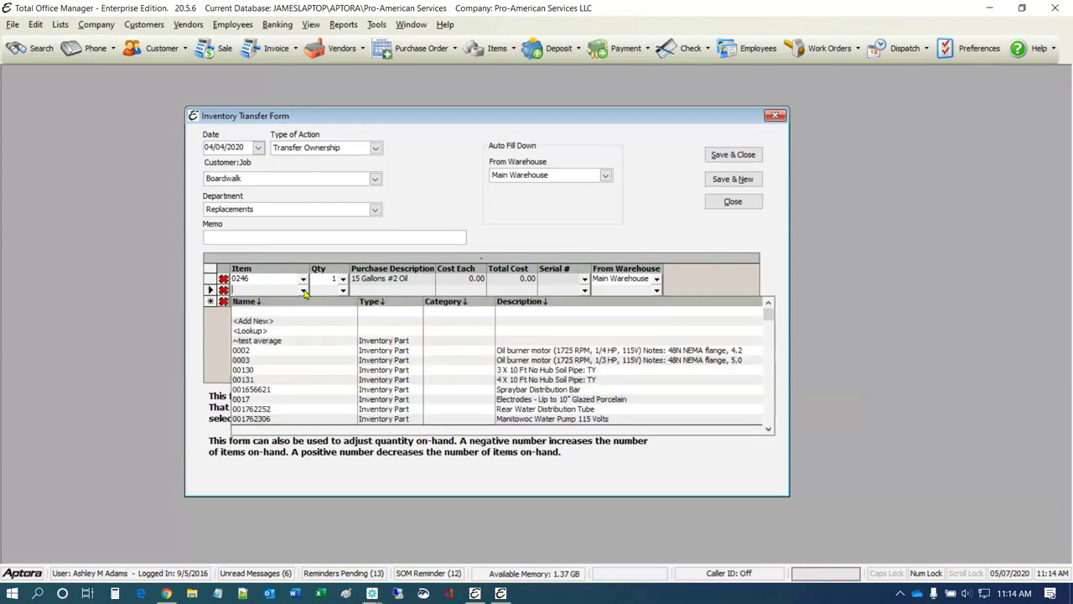
{"action": "scroll", "coordinate": [294, 380], "scroll_direction": "down", "scroll_amount": 2}
{"action": "scroll", "coordinate": [293, 380], "scroll_direction": "down", "scroll_amount": 3}
{"action": "scroll", "coordinate": [294, 379], "scroll_direction": "down", "scroll_amount": 3}
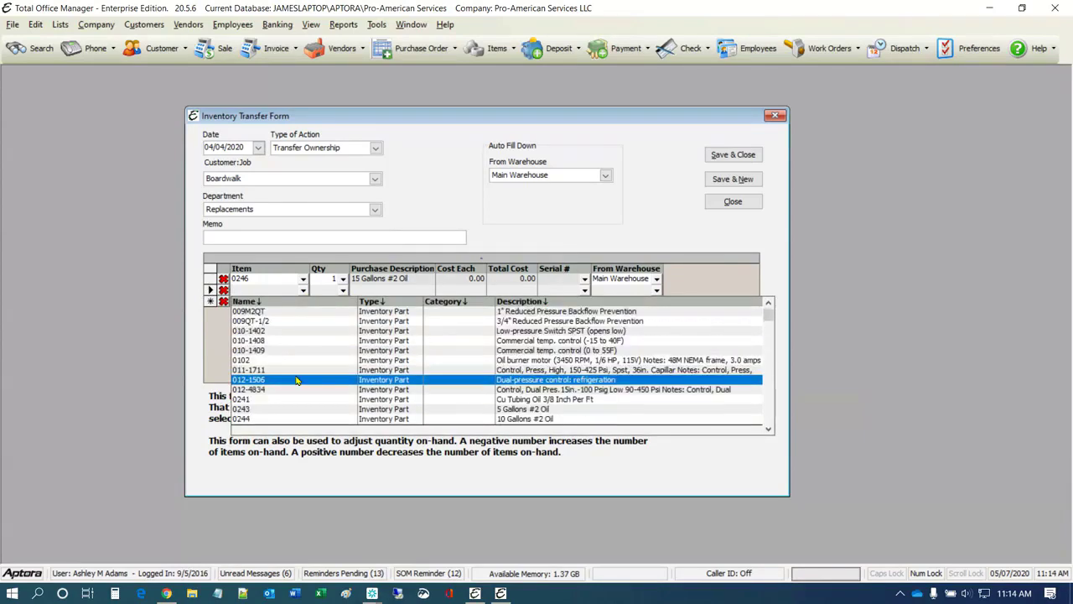
{"action": "left_click", "coordinate": [295, 379]}
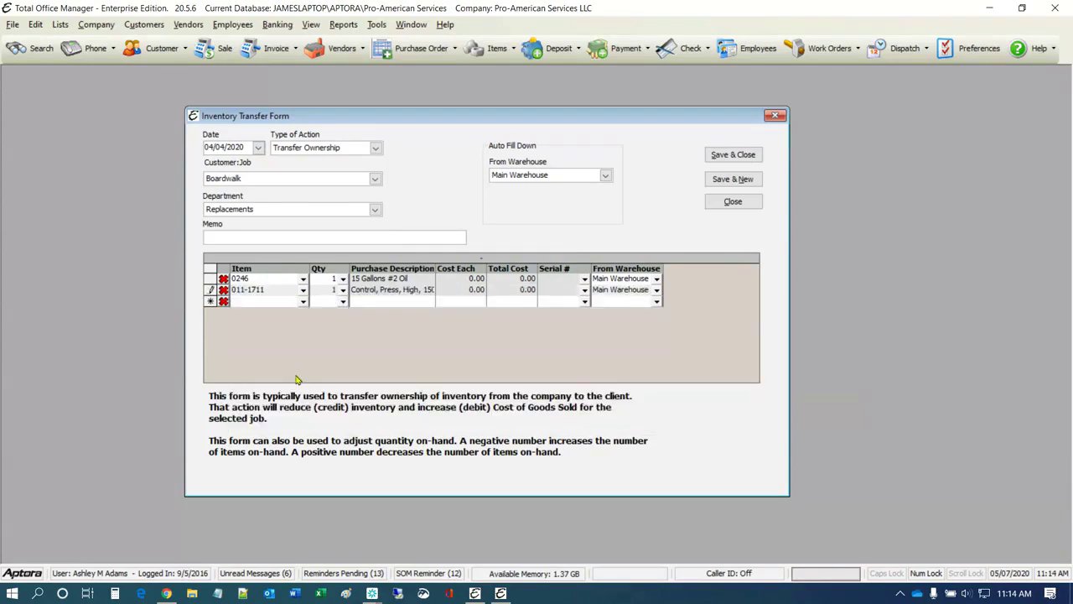
- Open the item lookup for the third line and limit it to Main Warehouse items with positive quantity on hand
{"action": "left_click", "coordinate": [303, 301]}
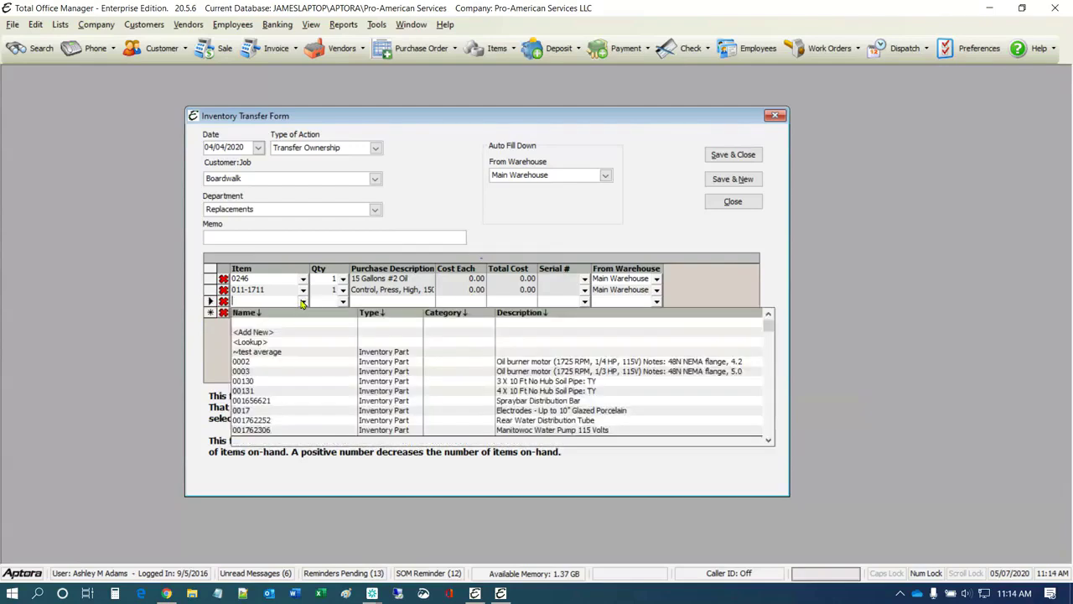
{"action": "left_click", "coordinate": [260, 343]}
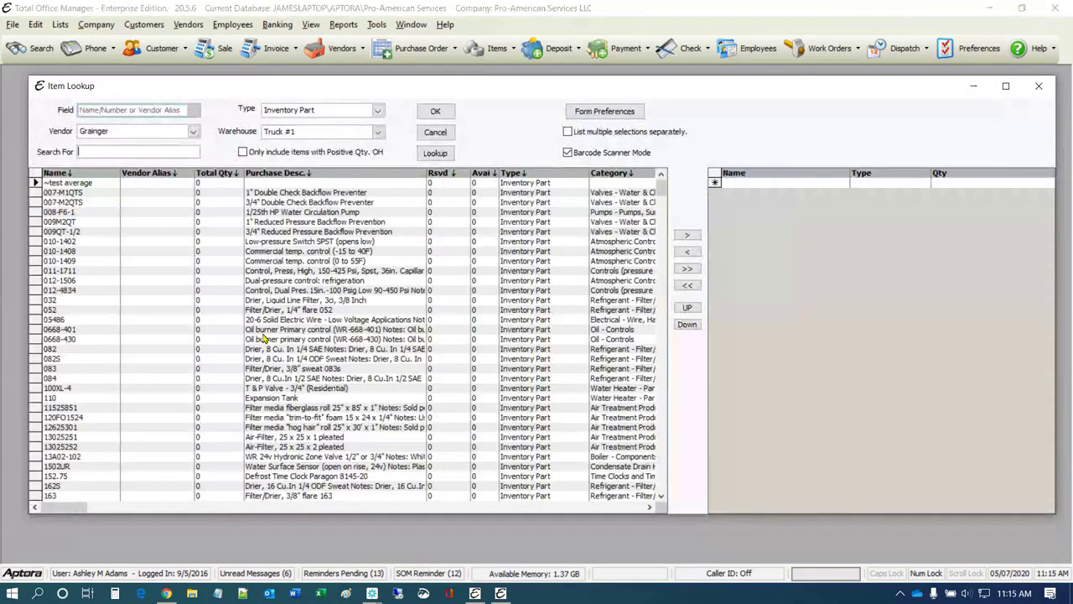
{"action": "left_click", "coordinate": [310, 131]}
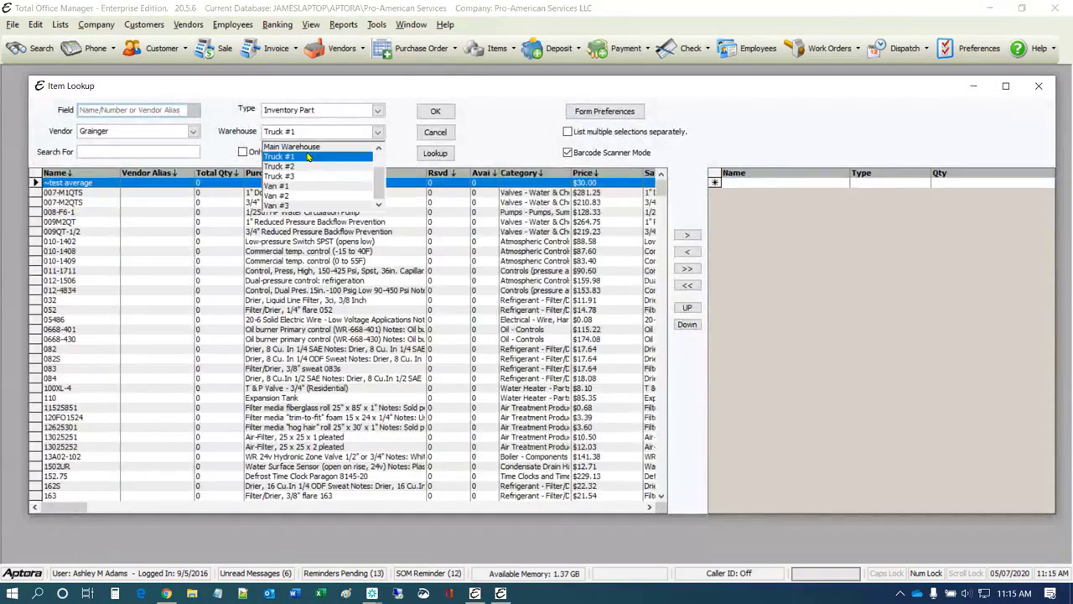
{"action": "left_click", "coordinate": [308, 151]}
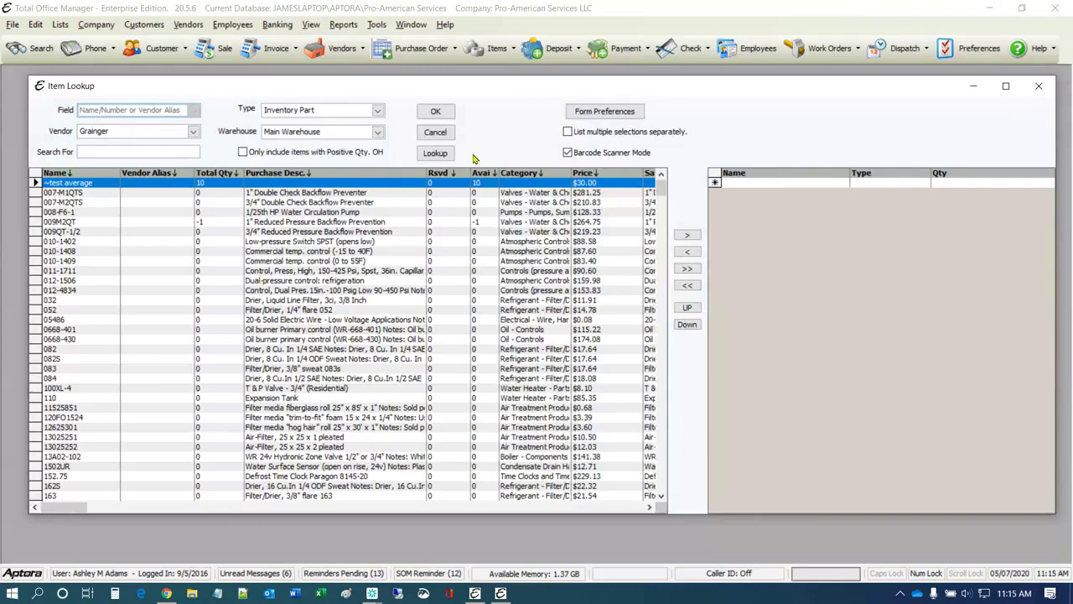
{"action": "left_click", "coordinate": [242, 152]}
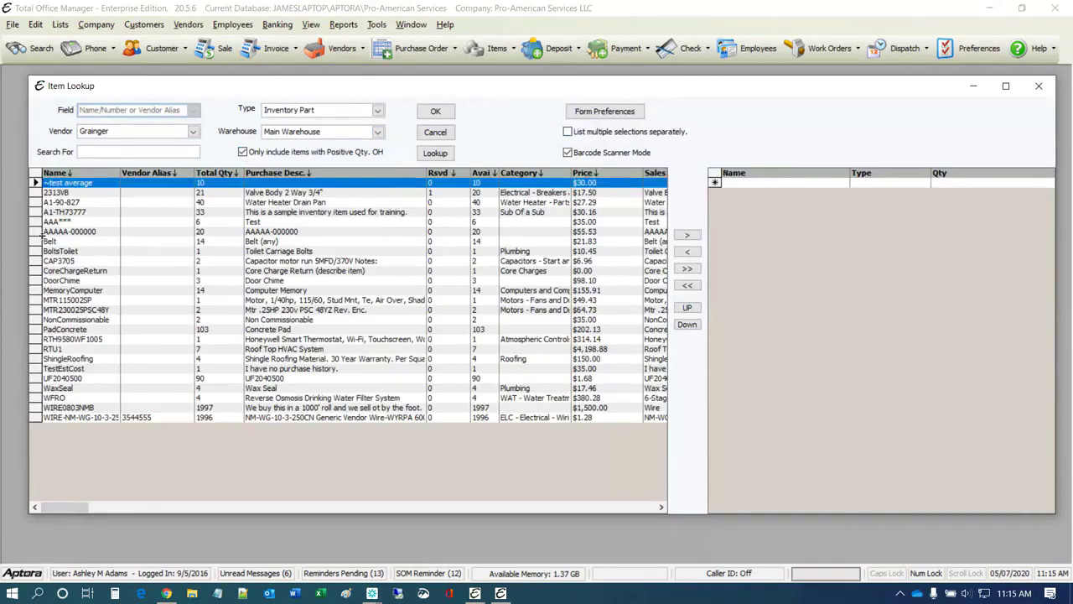
- Add Belt, CAP3705, NonCommissionable, ShingleRoofing, and the whole range from ShingleRoofing through WIRE0803NMB to the transfer
{"action": "double_click", "coordinate": [36, 240]}
{"action": "left_click", "coordinate": [33, 251]}
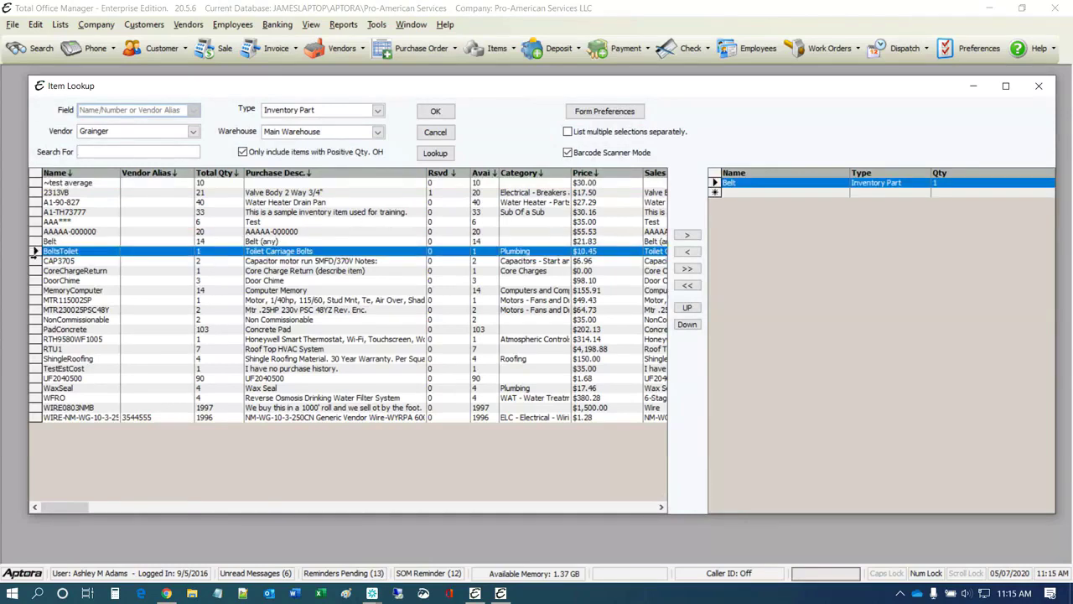
{"action": "double_click", "coordinate": [36, 261]}
{"action": "left_click", "coordinate": [36, 270]}
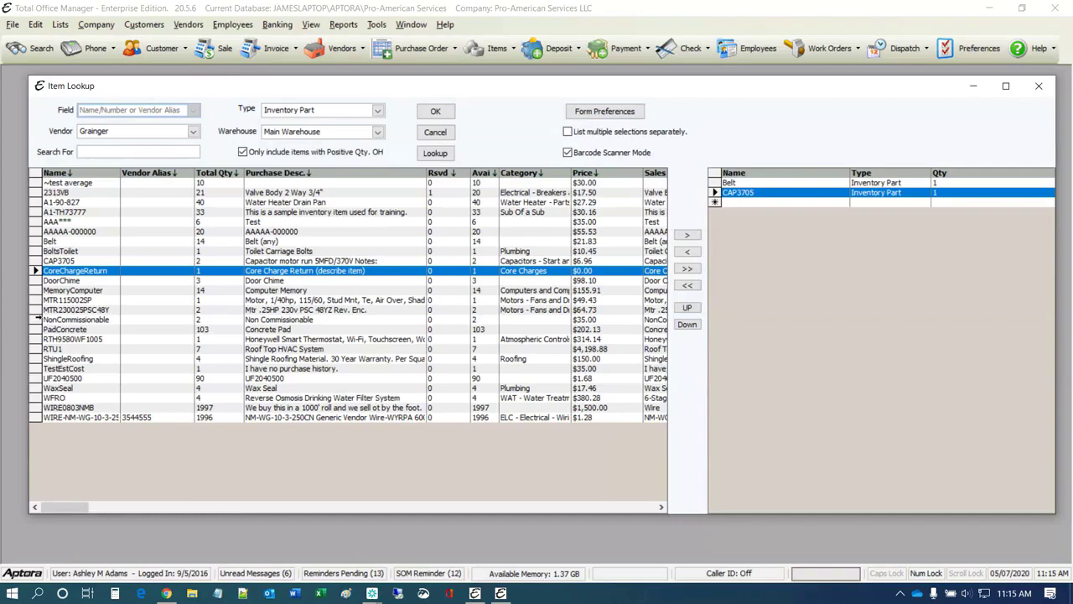
{"action": "double_click", "coordinate": [38, 320]}
{"action": "double_click", "coordinate": [36, 359]}
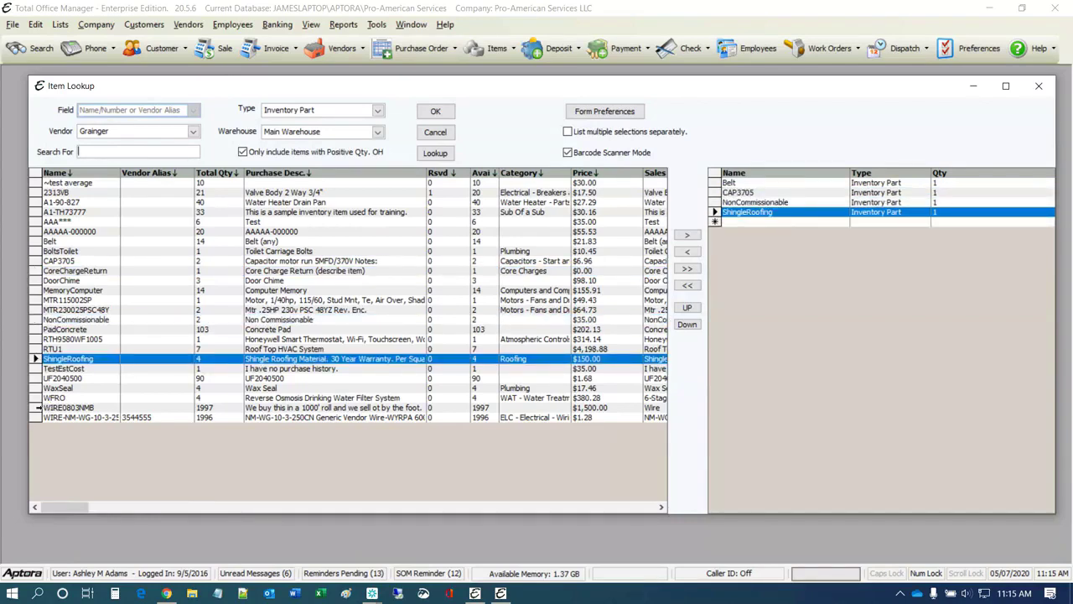
{"action": "left_click", "coordinate": [38, 407], "text": "shift"}
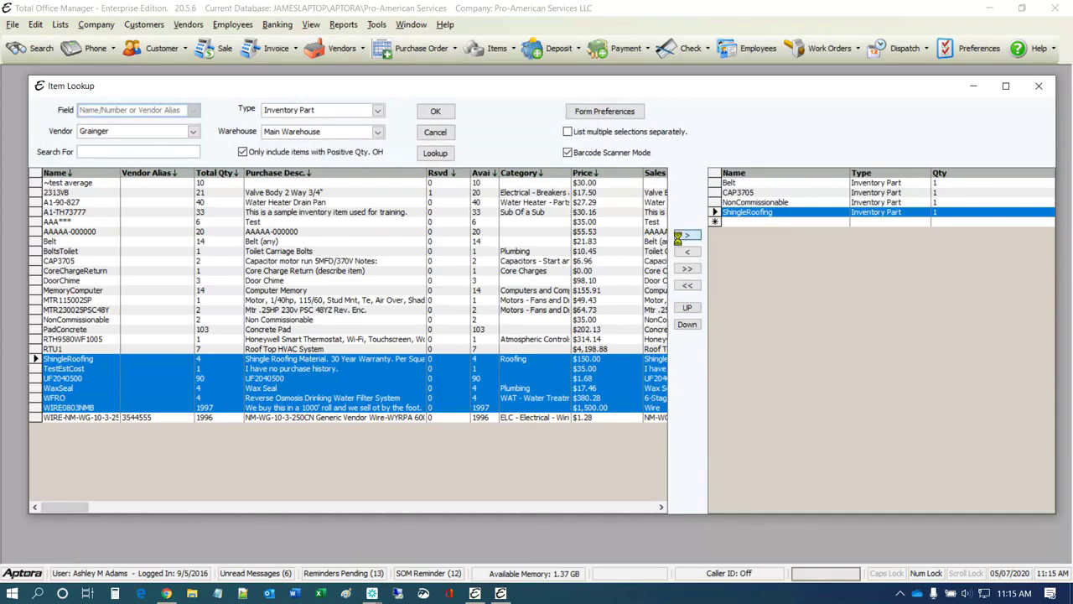
{"action": "left_click", "coordinate": [686, 236]}
{"action": "left_click", "coordinate": [435, 111]}
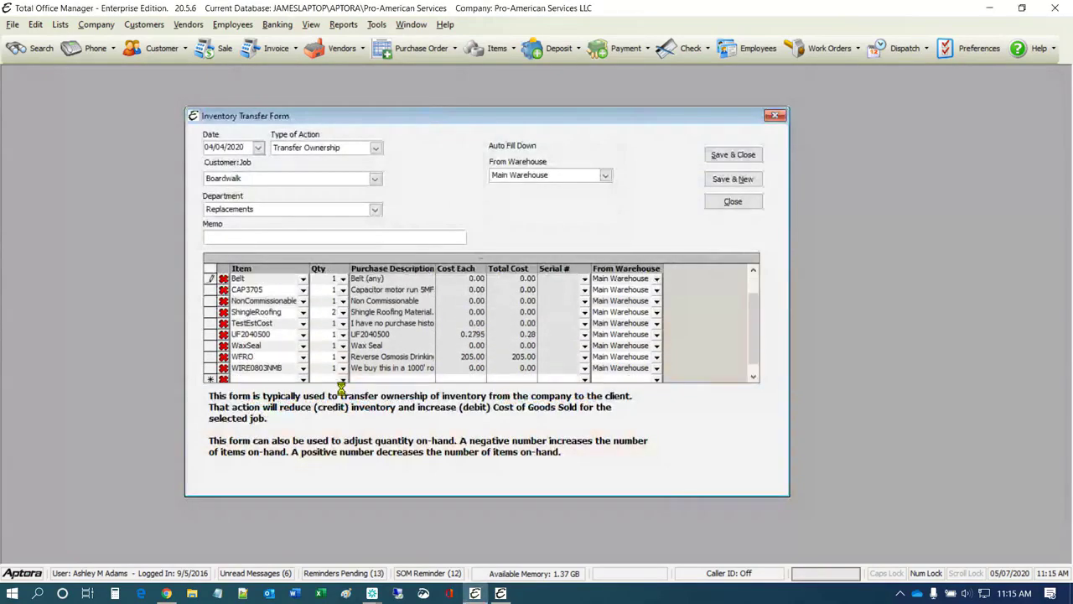
- Delete the 0246 line from the ownership transfer and review the remaining items and their costs
{"action": "scroll", "coordinate": [448, 330], "scroll_direction": "up", "scroll_amount": 1}
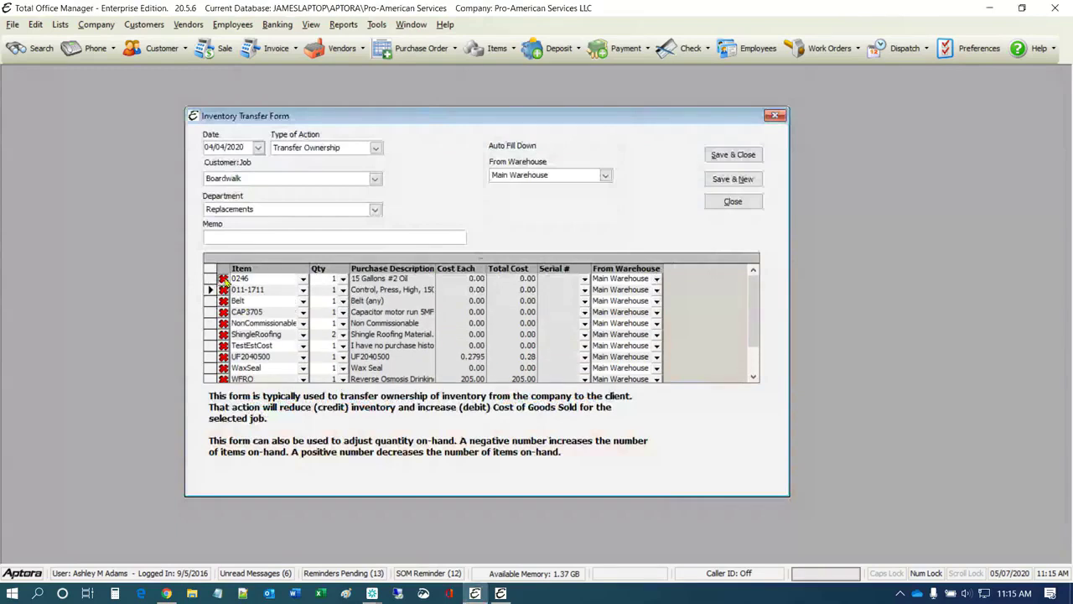
{"action": "left_click", "coordinate": [224, 280]}
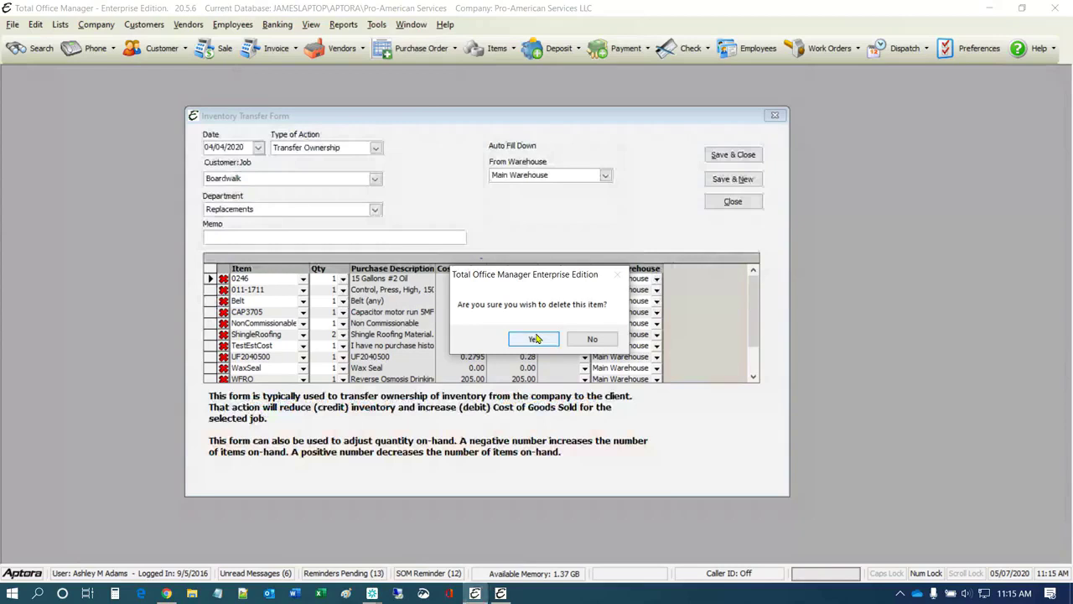
{"action": "left_click", "coordinate": [535, 338]}
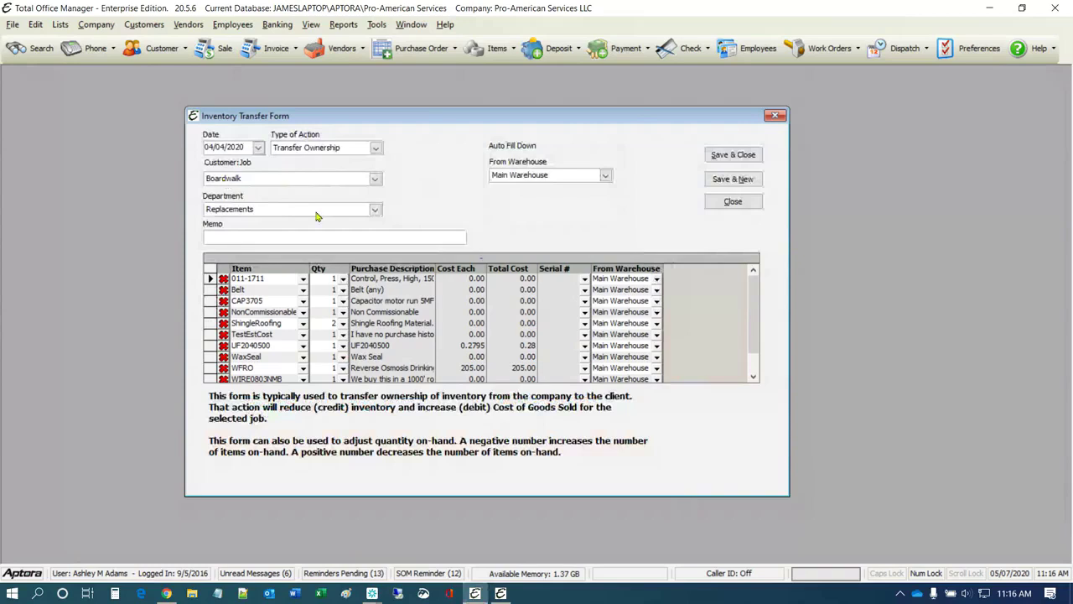
{"action": "scroll", "coordinate": [505, 367], "scroll_direction": "down", "scroll_amount": 2}
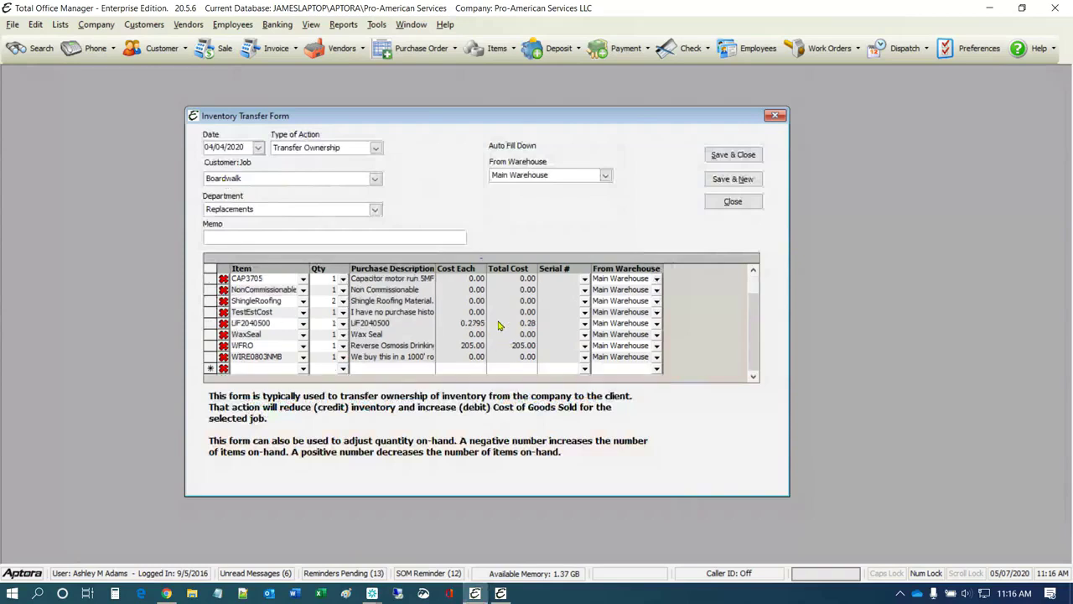
{"action": "scroll", "coordinate": [502, 327], "scroll_direction": "up", "scroll_amount": 2}
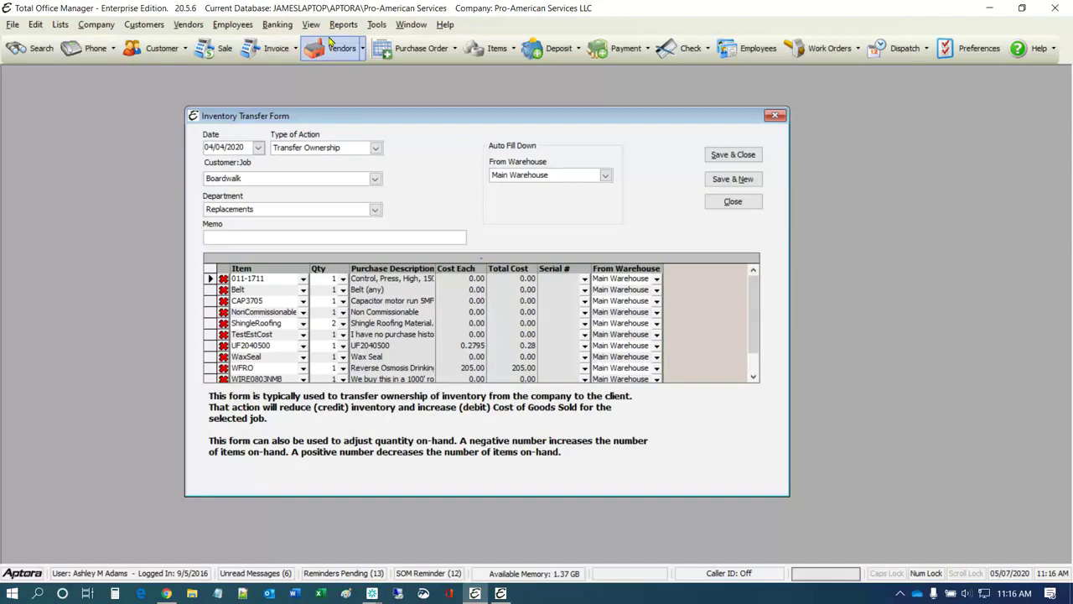
- Look at the employees' weekly time sheet with its job, department and hours columns, and close it
{"action": "left_click", "coordinate": [234, 25]}
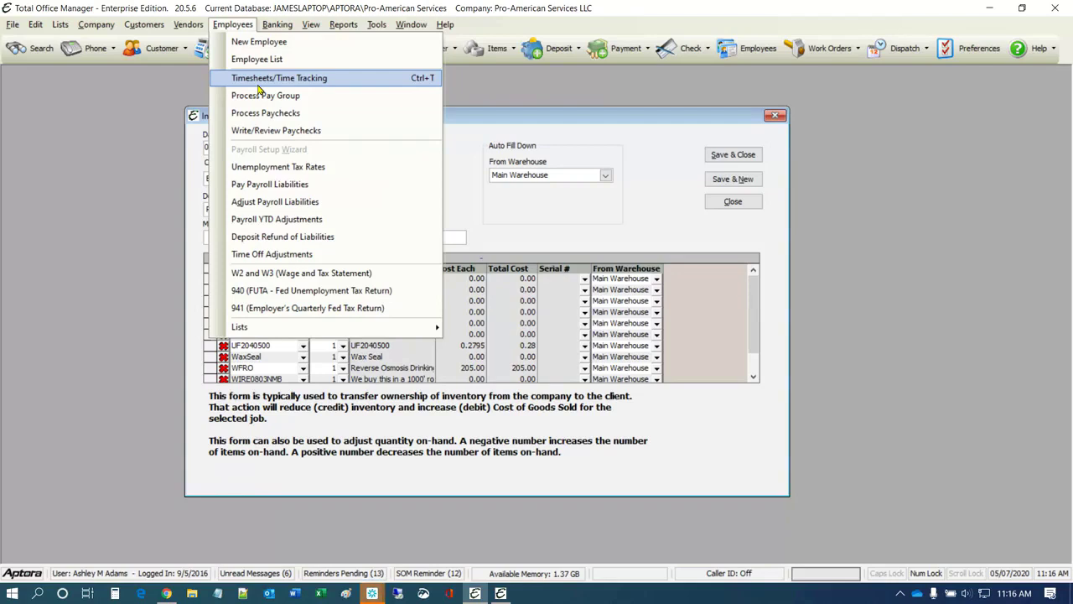
{"action": "left_click", "coordinate": [473, 191]}
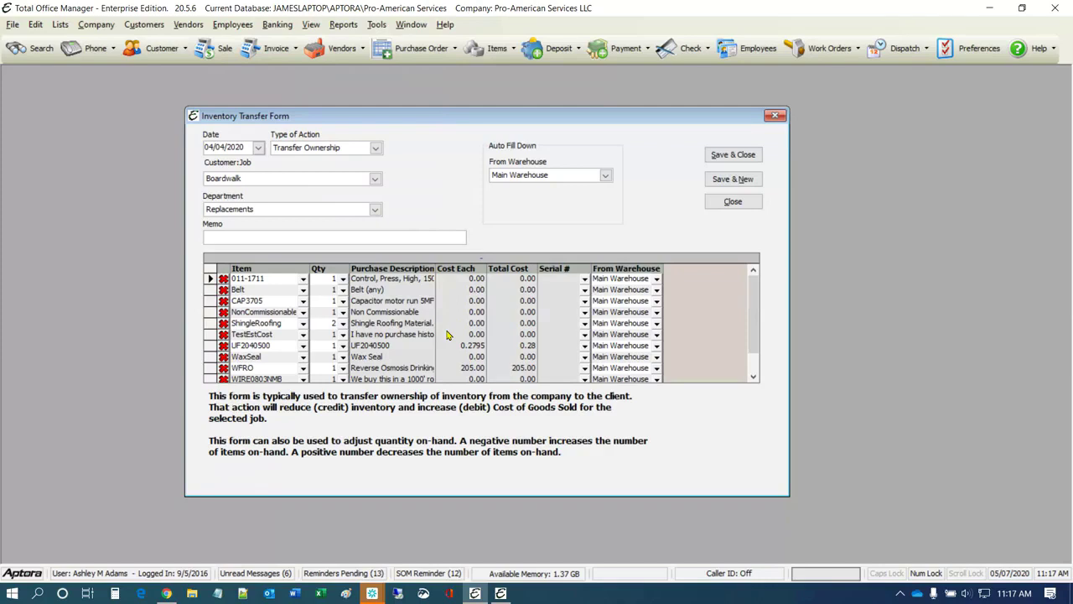
{"action": "left_click", "coordinate": [233, 25]}
{"action": "left_click", "coordinate": [244, 77]}
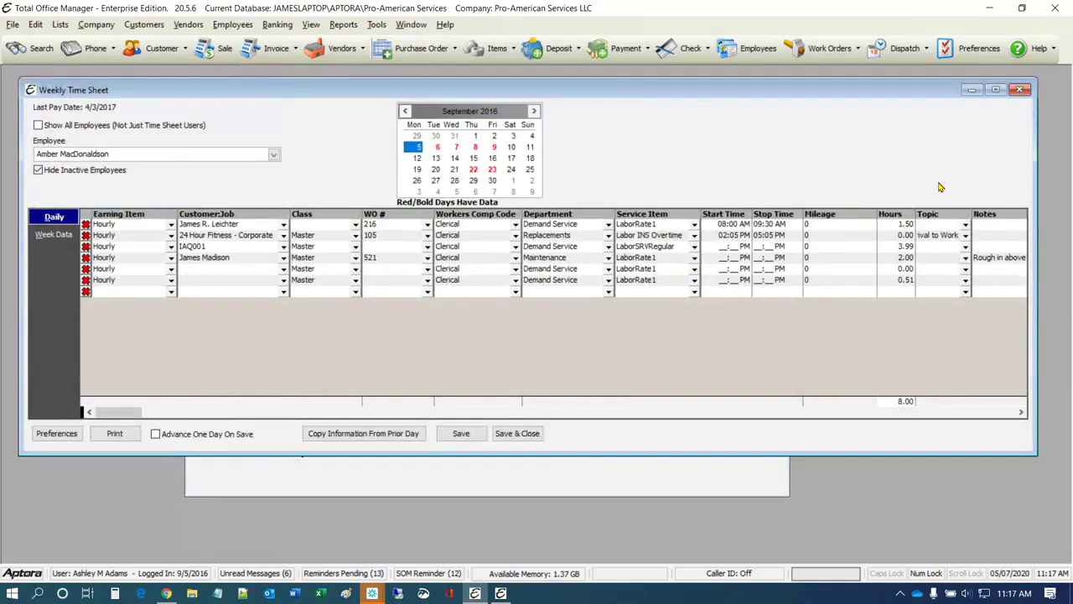
{"action": "left_click", "coordinate": [1020, 91]}
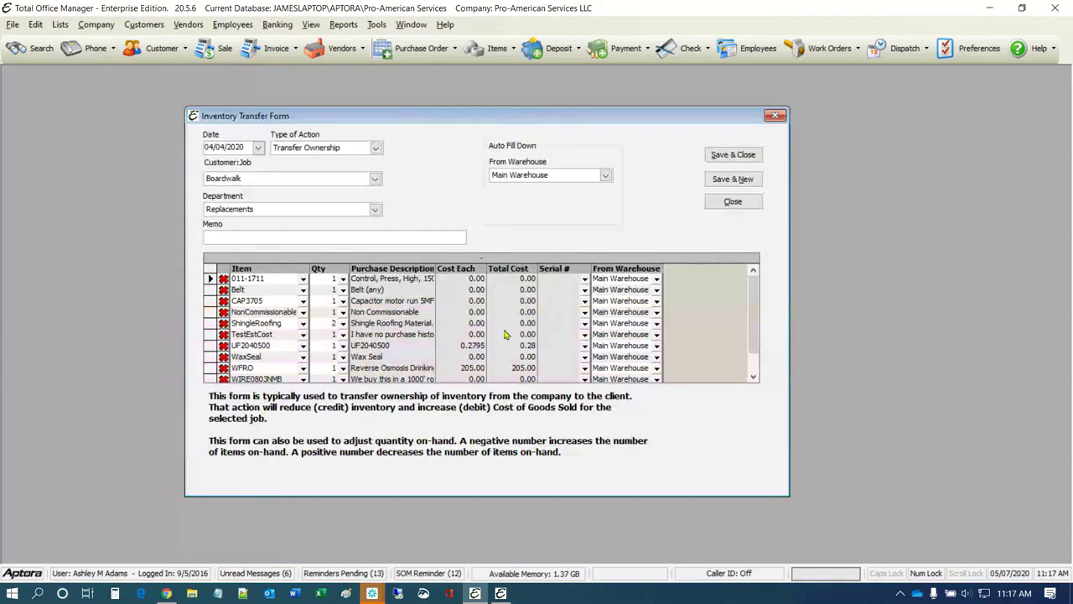
- Save the ownership transfer and start a new one dated 05/05/2020, keeping Boardwalk as the job
{"action": "left_click", "coordinate": [733, 178]}
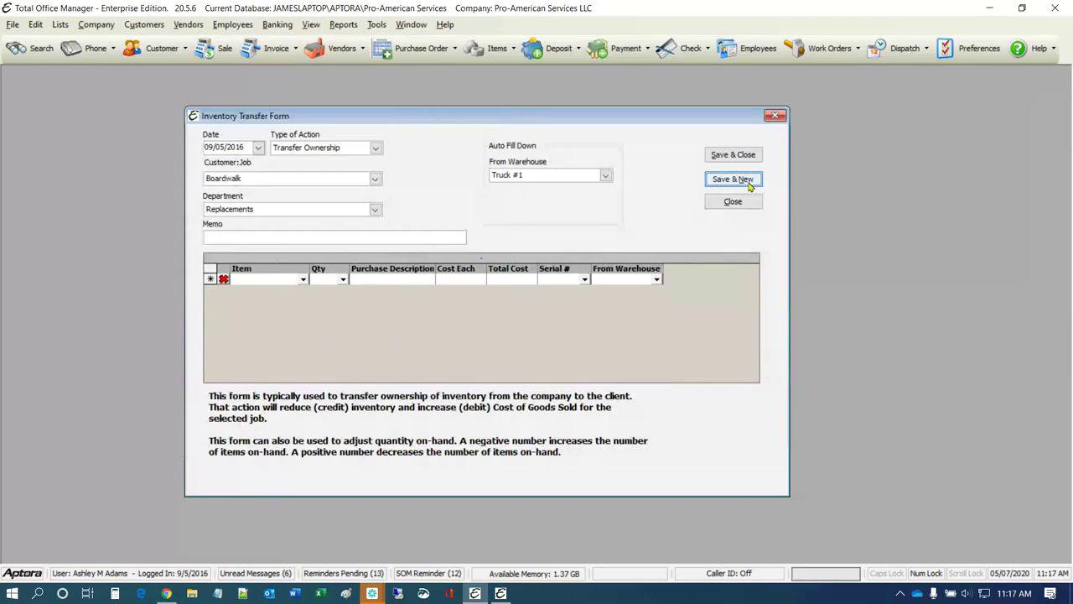
{"action": "left_click", "coordinate": [241, 148]}
{"action": "type", "text": "0"}
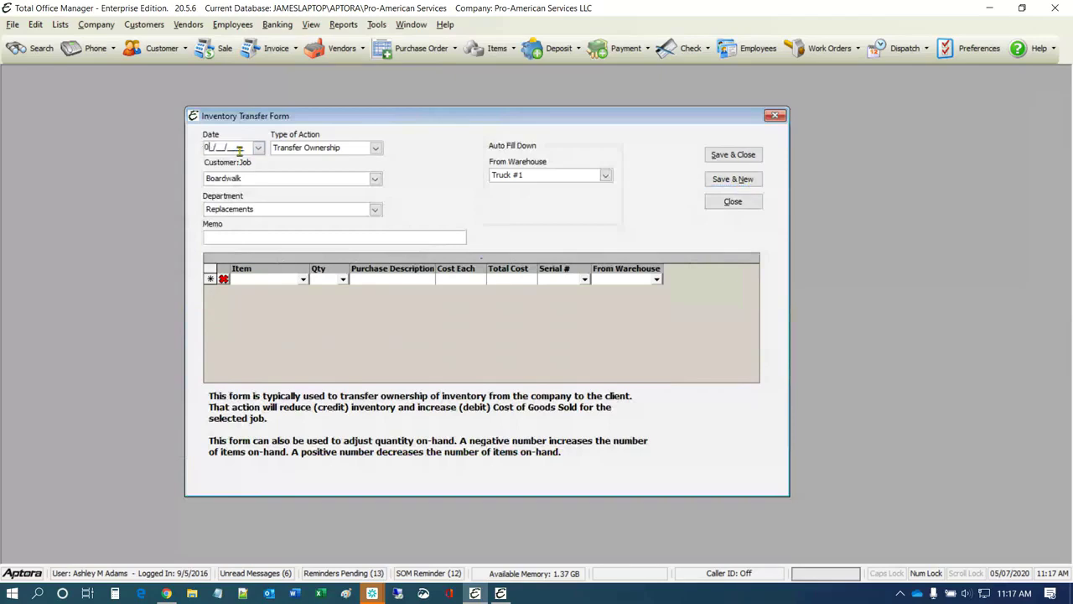
{"action": "type", "text": "5/05/2020"}
{"action": "left_click", "coordinate": [375, 177]}
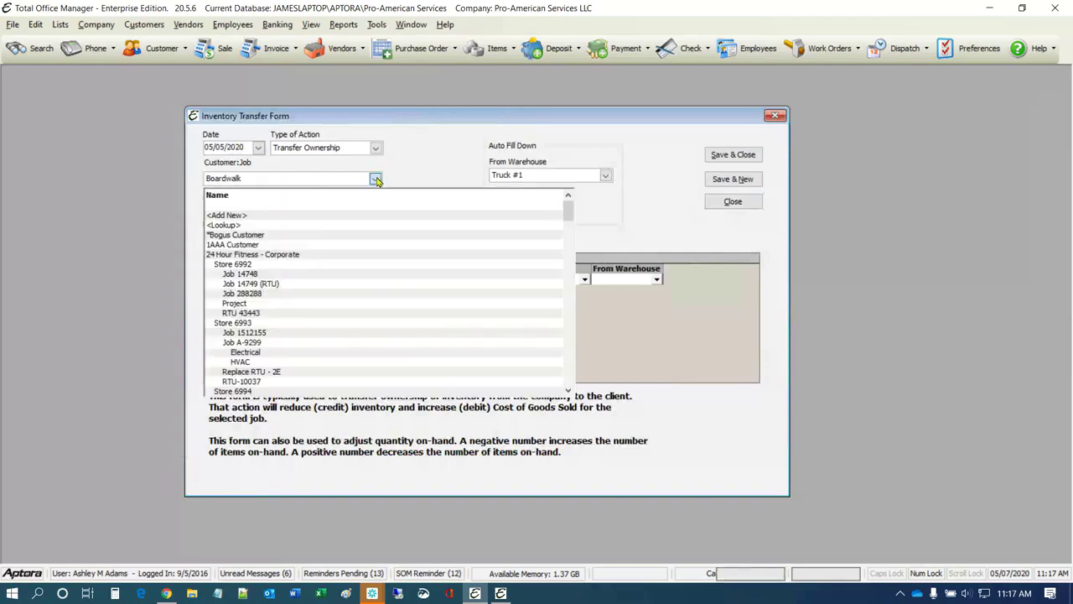
{"action": "left_click", "coordinate": [631, 212]}
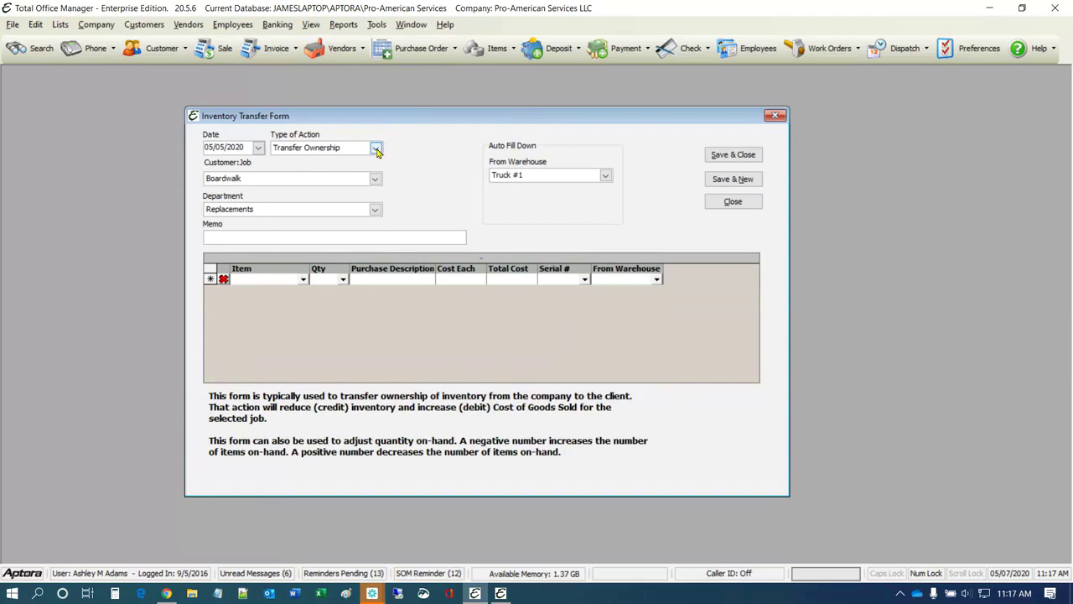
- Change the transfer's type of action to Return Inventory and set Main Warehouse as the destination warehouse
{"action": "left_click", "coordinate": [376, 148]}
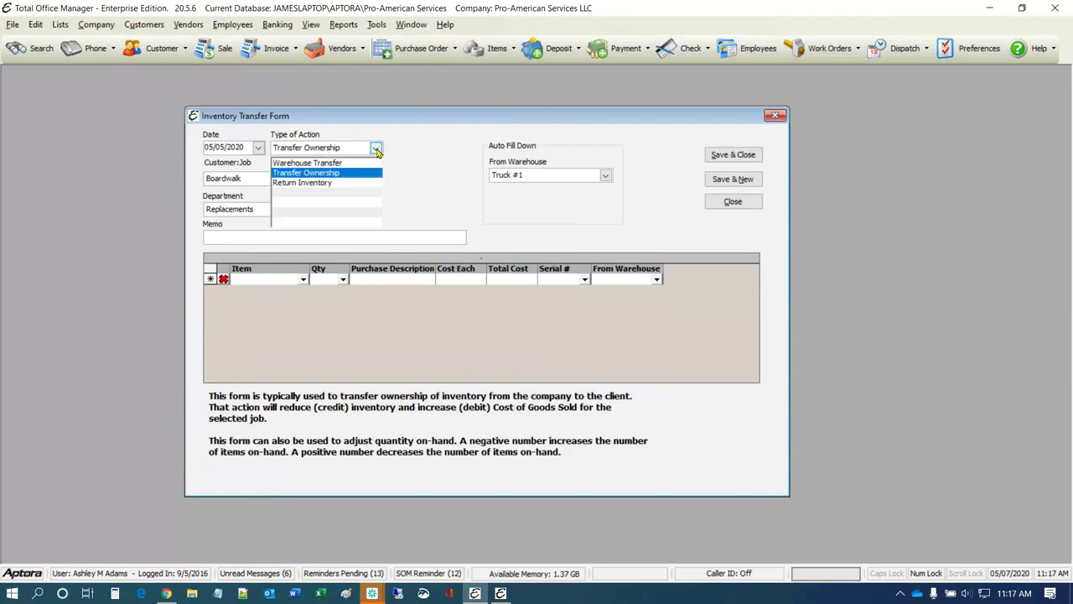
{"action": "left_click", "coordinate": [314, 183]}
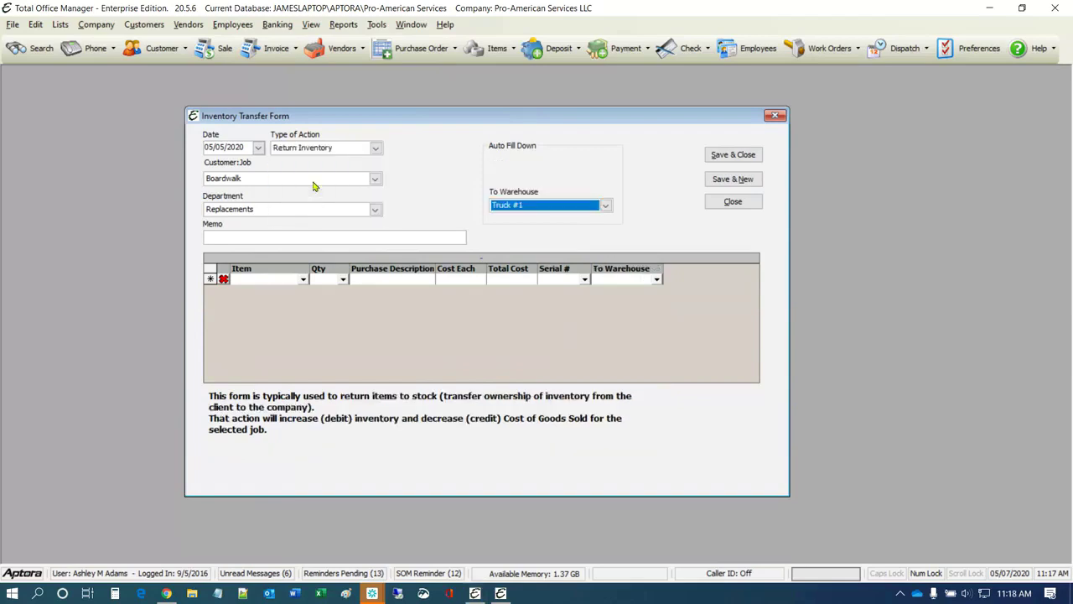
{"action": "left_click", "coordinate": [605, 206]}
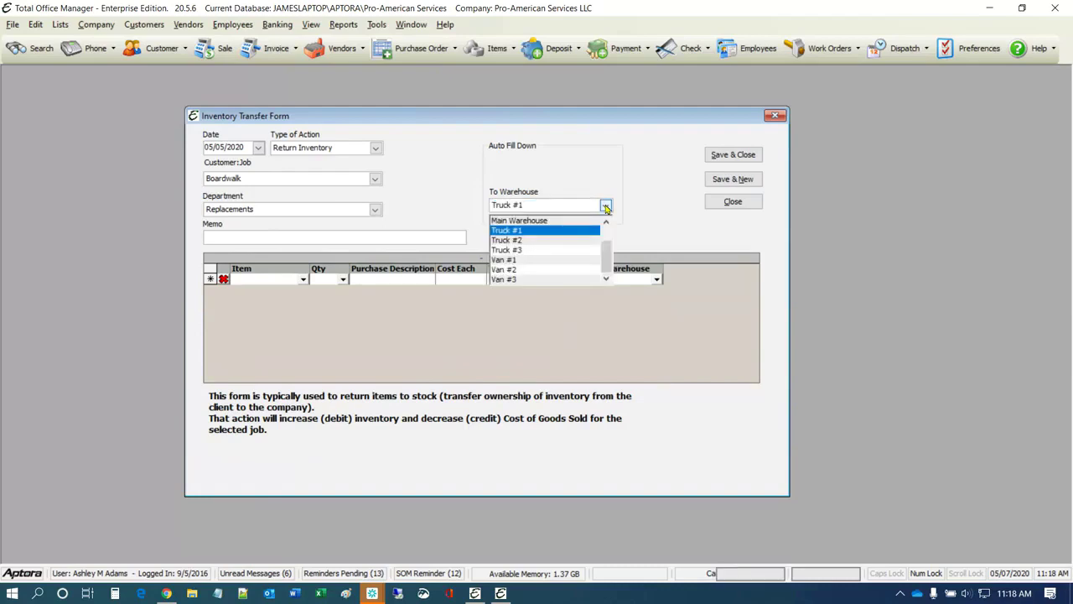
{"action": "scroll", "coordinate": [599, 248], "scroll_direction": "up", "scroll_amount": 1}
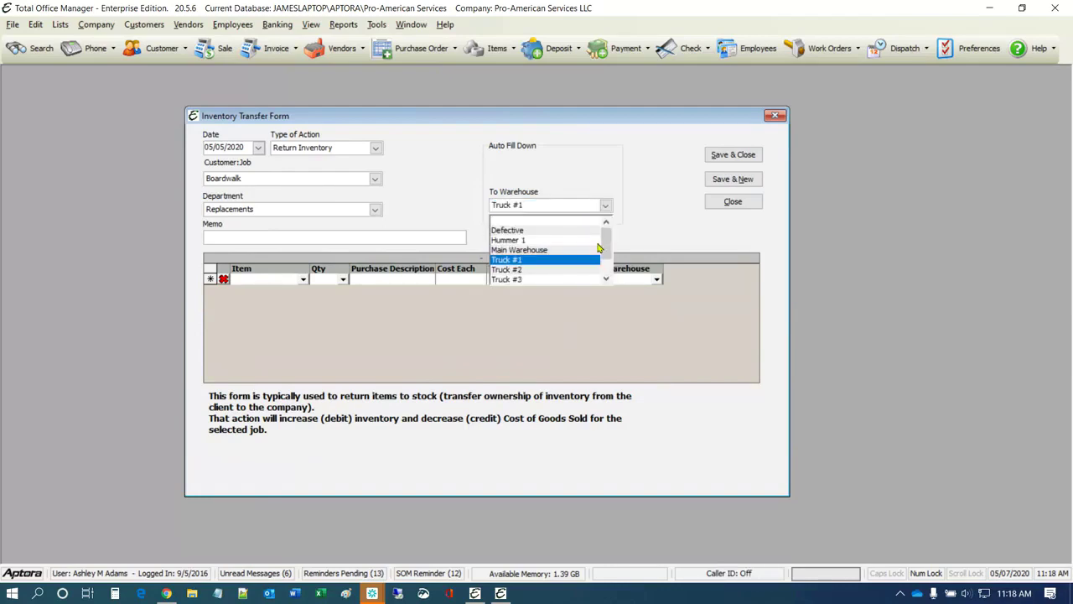
{"action": "left_click", "coordinate": [515, 250]}
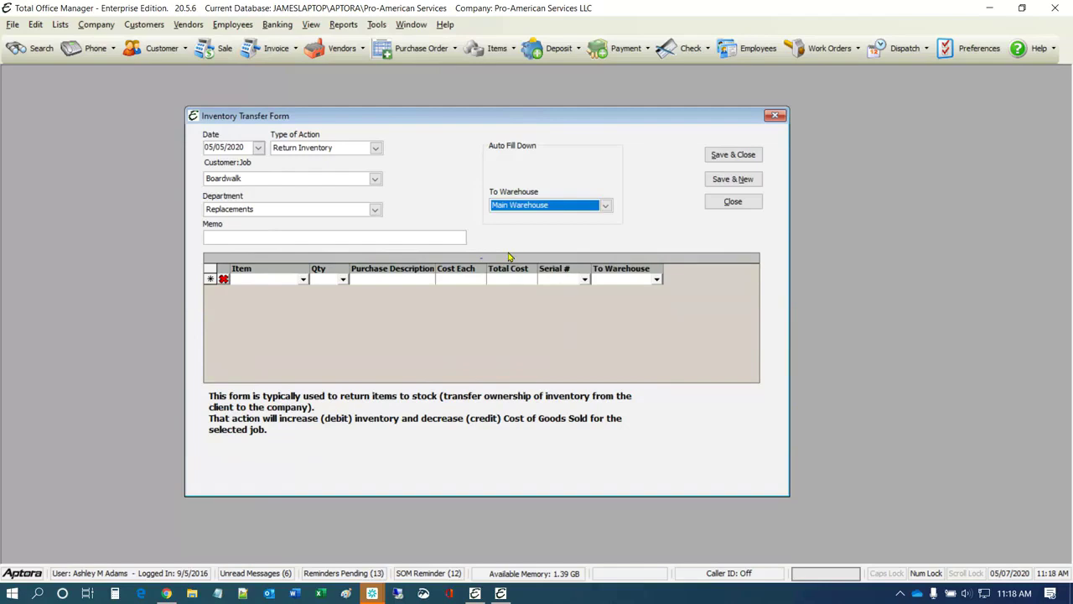
- Add the items 011-1711, NonCommissionable, TestEstCost and WFRO to the inventory return
{"action": "left_click", "coordinate": [303, 280]}
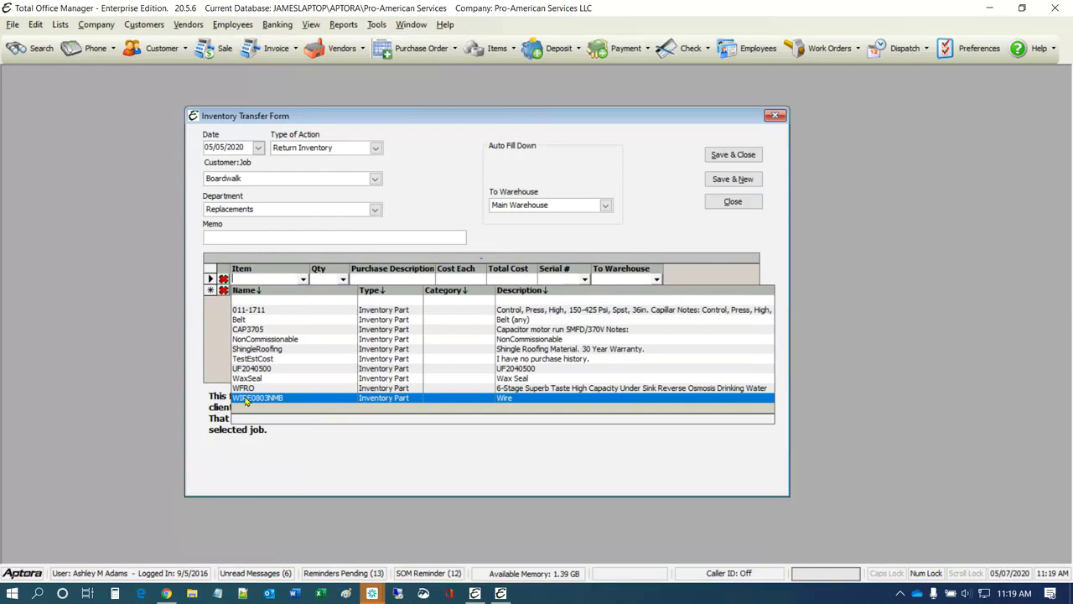
{"action": "left_click", "coordinate": [249, 311]}
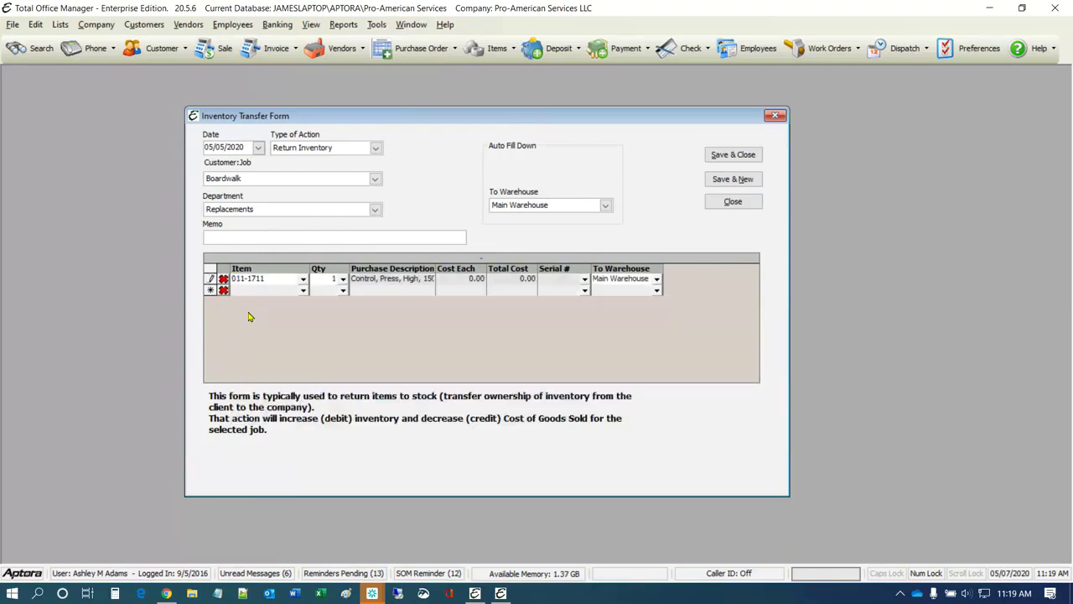
{"action": "left_click", "coordinate": [303, 290]}
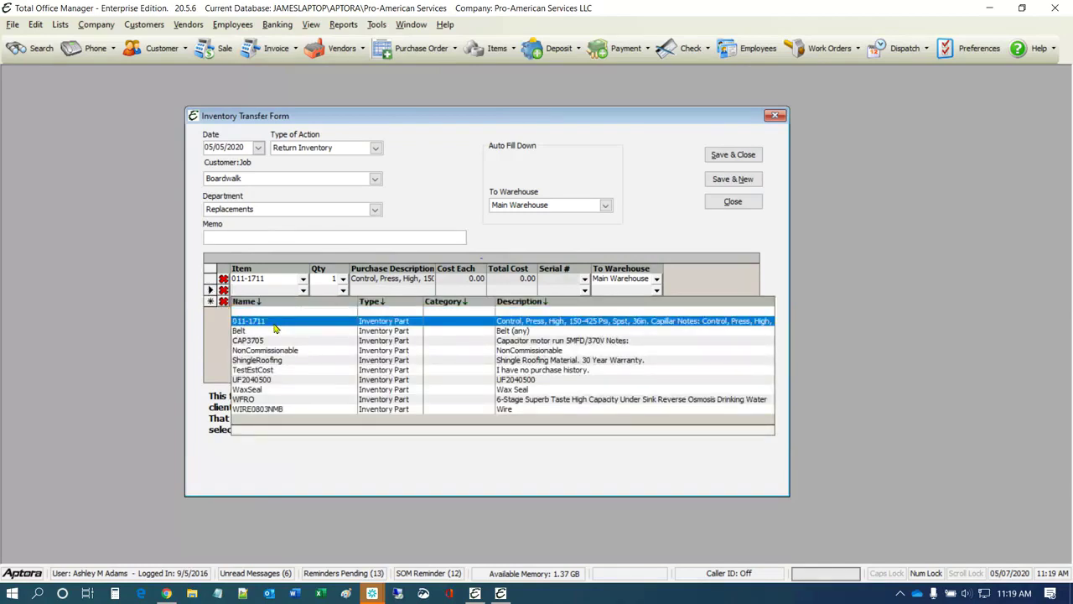
{"action": "left_click", "coordinate": [263, 351]}
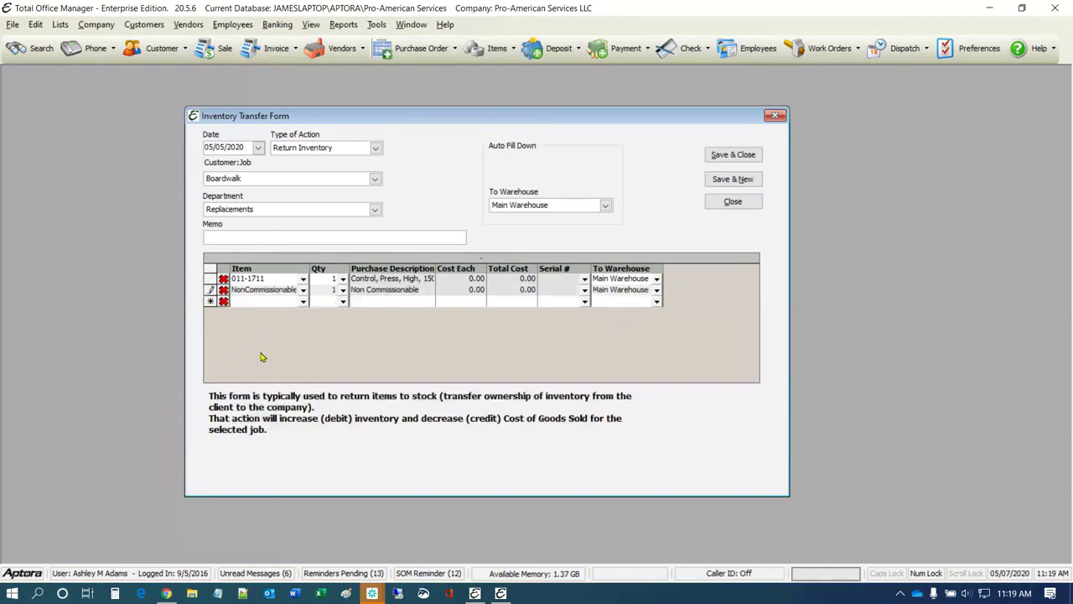
{"action": "left_click", "coordinate": [302, 302]}
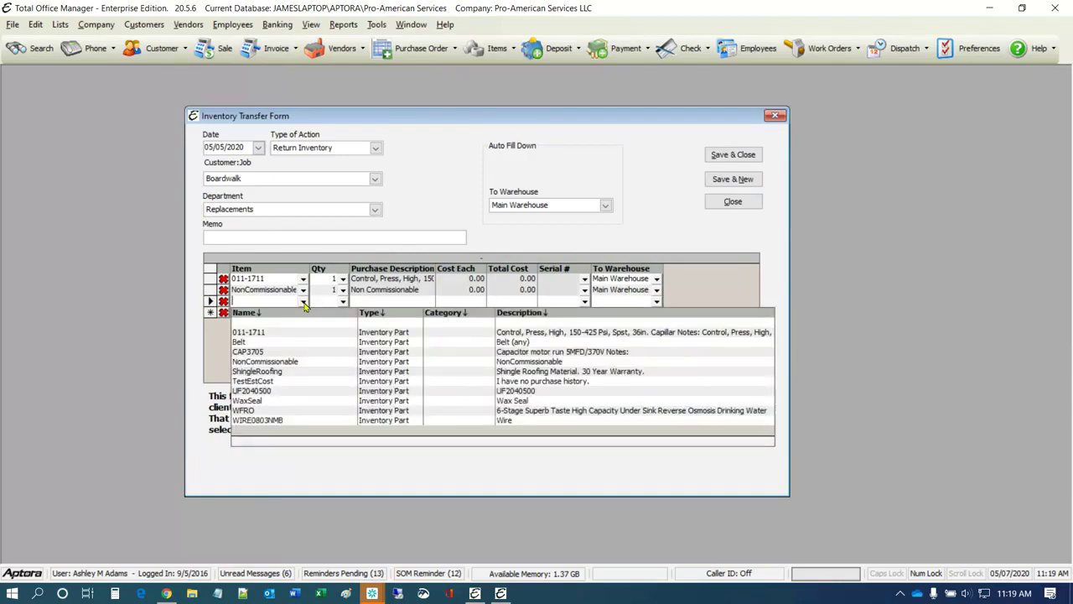
{"action": "left_click", "coordinate": [262, 383]}
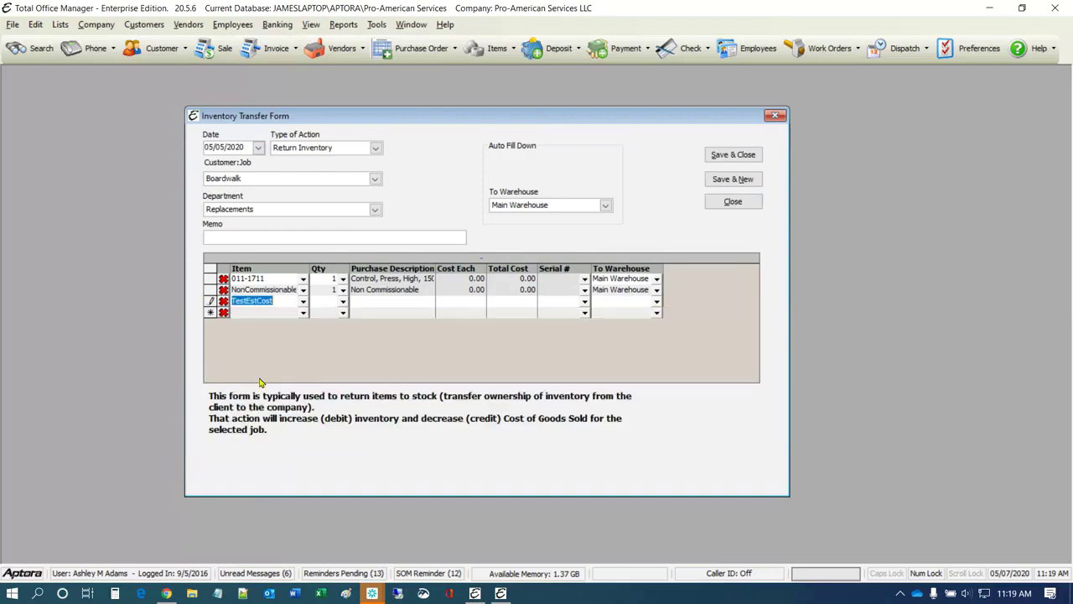
{"action": "left_click", "coordinate": [304, 312]}
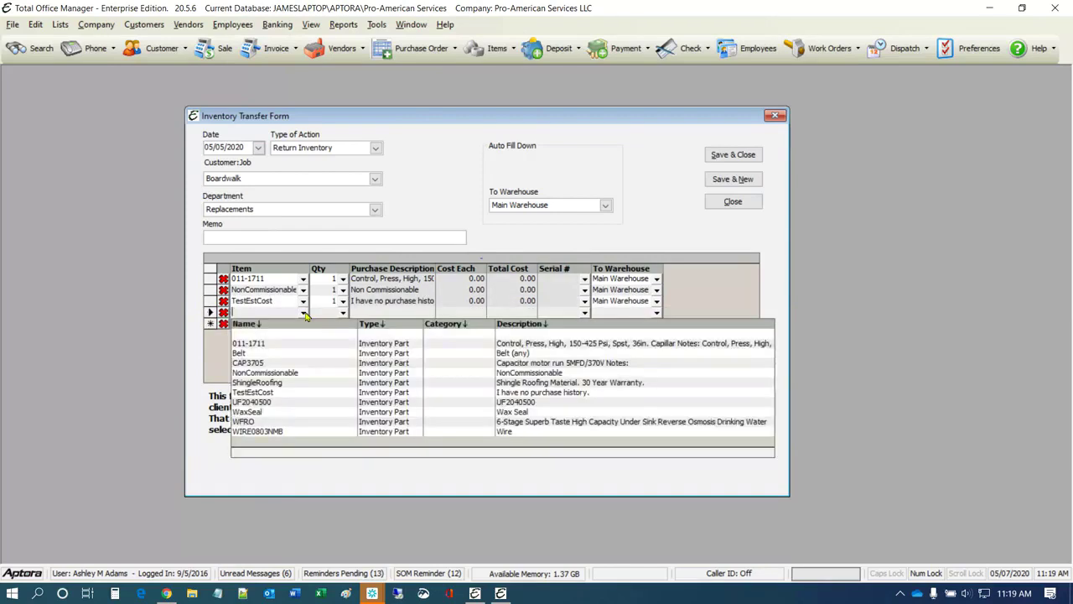
{"action": "left_click", "coordinate": [269, 422]}
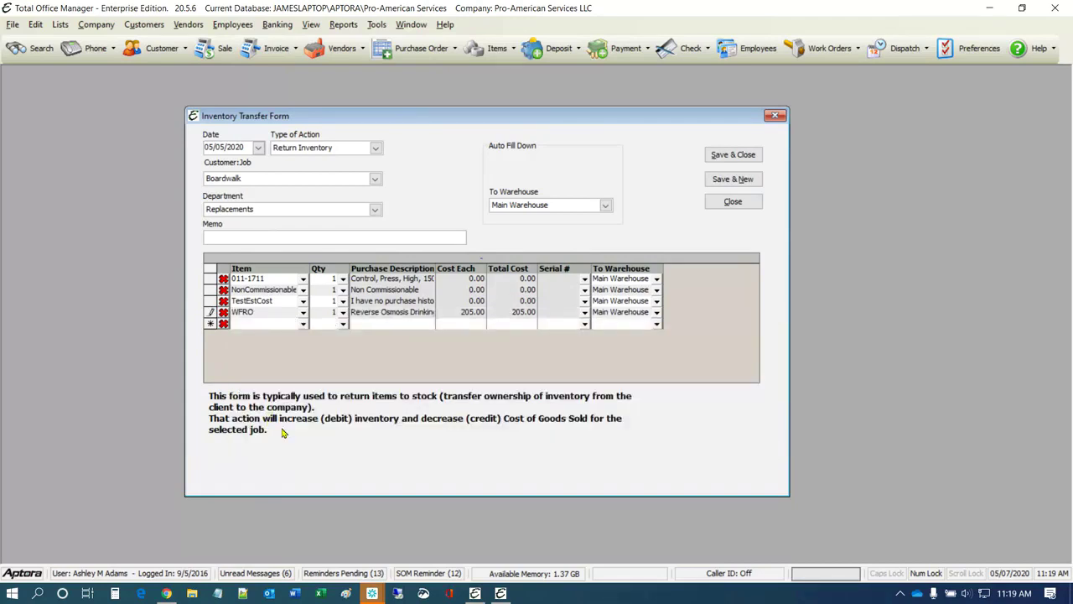
- Keep the return's date at 05/05/2020, then save and close the inventory return for Boardwalk
{"action": "left_click", "coordinate": [234, 147]}
{"action": "left_click_drag", "start_coordinate": [234, 148], "coordinate": [240, 148]}
{"action": "left_click", "coordinate": [240, 147]}
{"action": "mouse_move", "coordinate": [411, 121]}
{"action": "left_mouse_down"}
{"action": "mouse_move", "coordinate": [408, 163]}
{"action": "mouse_move", "coordinate": [419, 109]}
{"action": "left_mouse_up"}
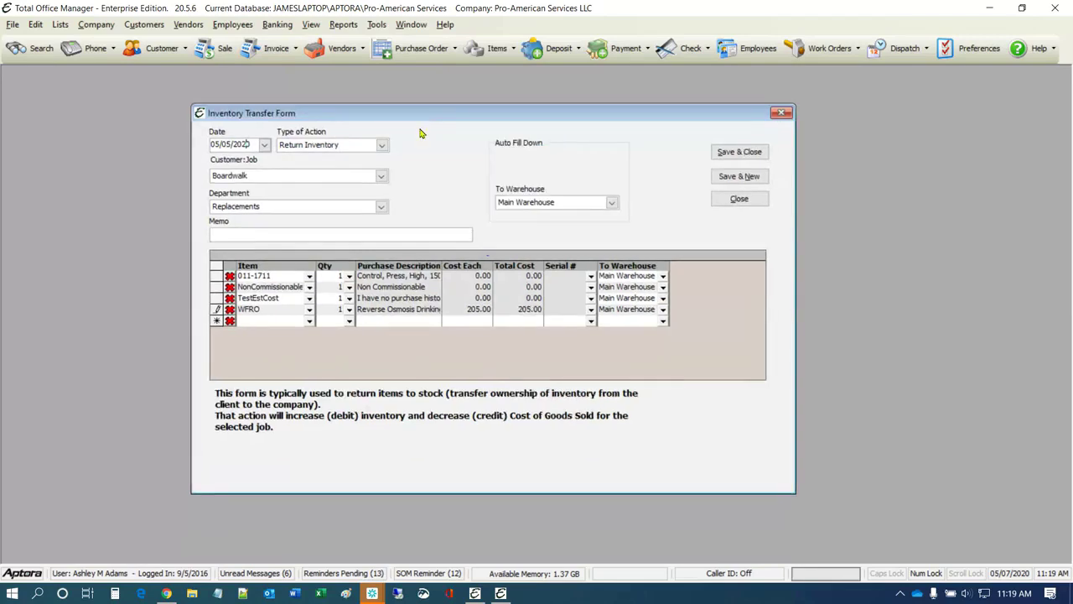
{"action": "left_click", "coordinate": [741, 152]}
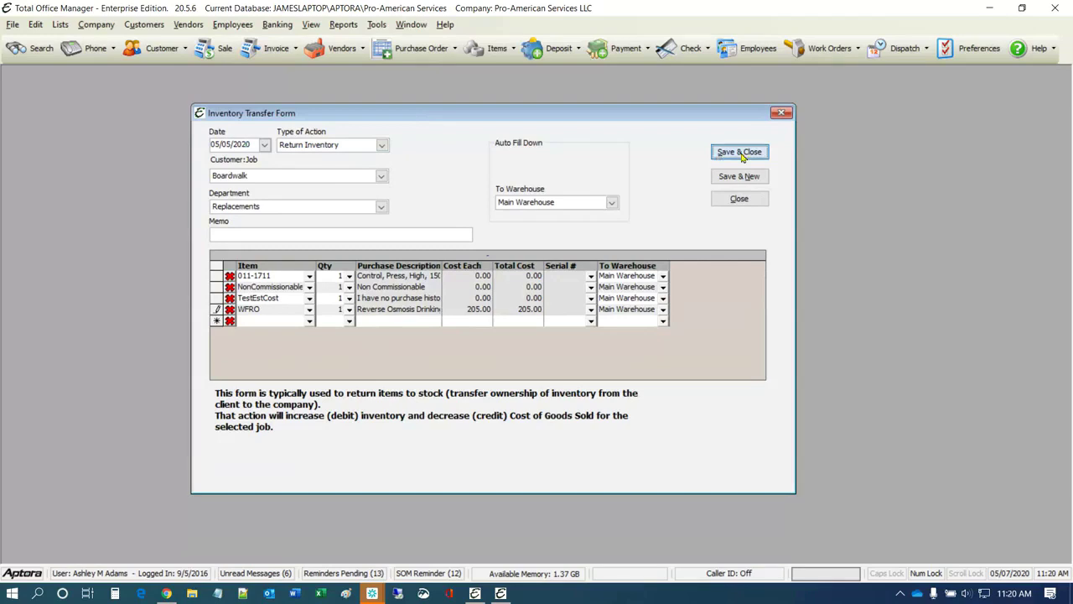